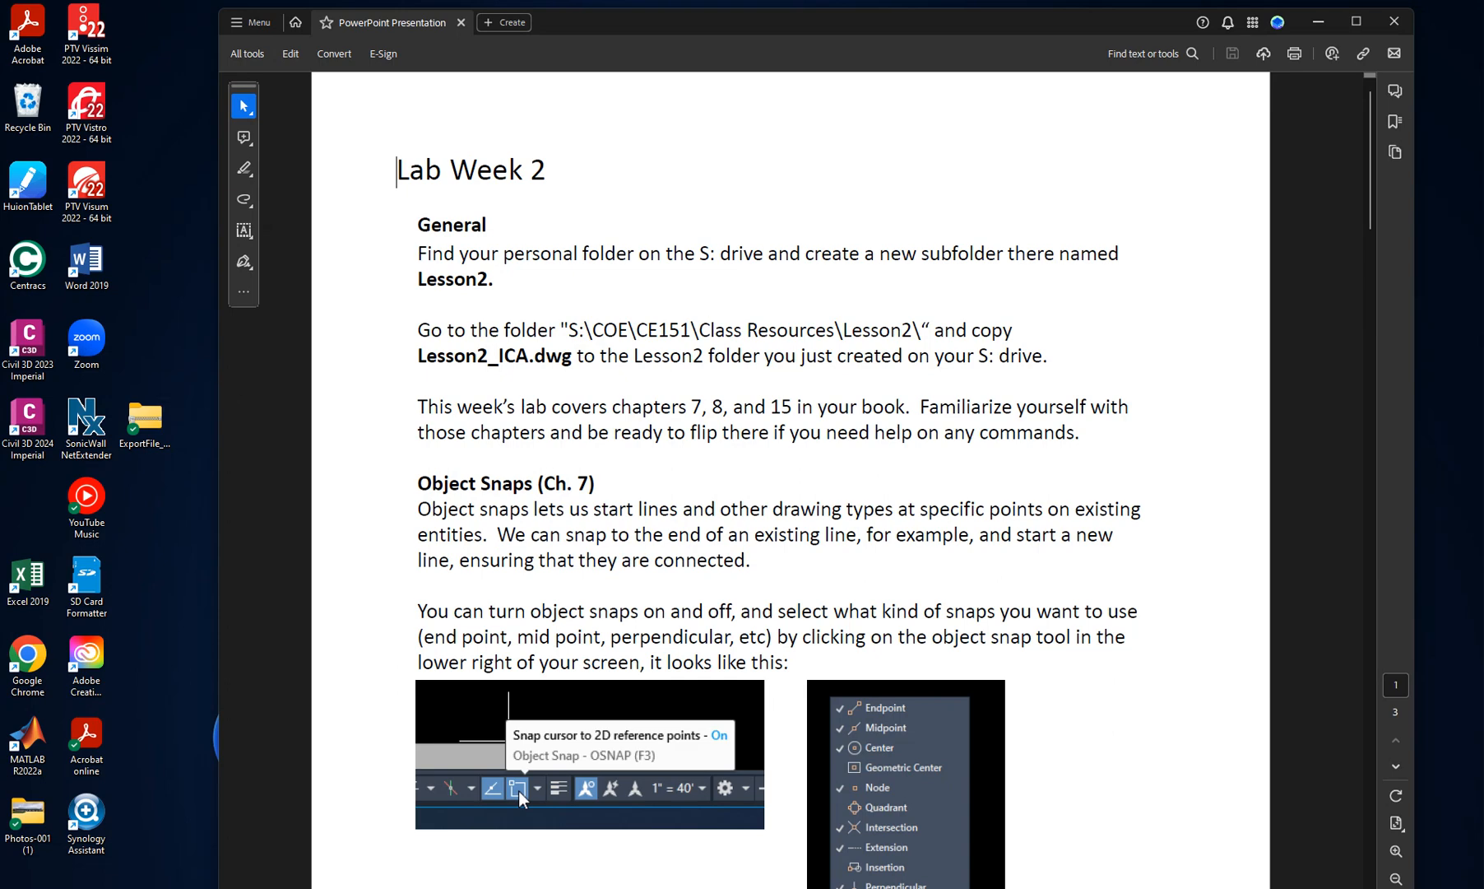
# Step: Browse the shared S: drive to COE\CE151\Class Resources\Lesson2 and select the Lesson2_ICA.dwg file
pyautogui.moveTo(0, 70); pyautogui.dragTo(417, 155)
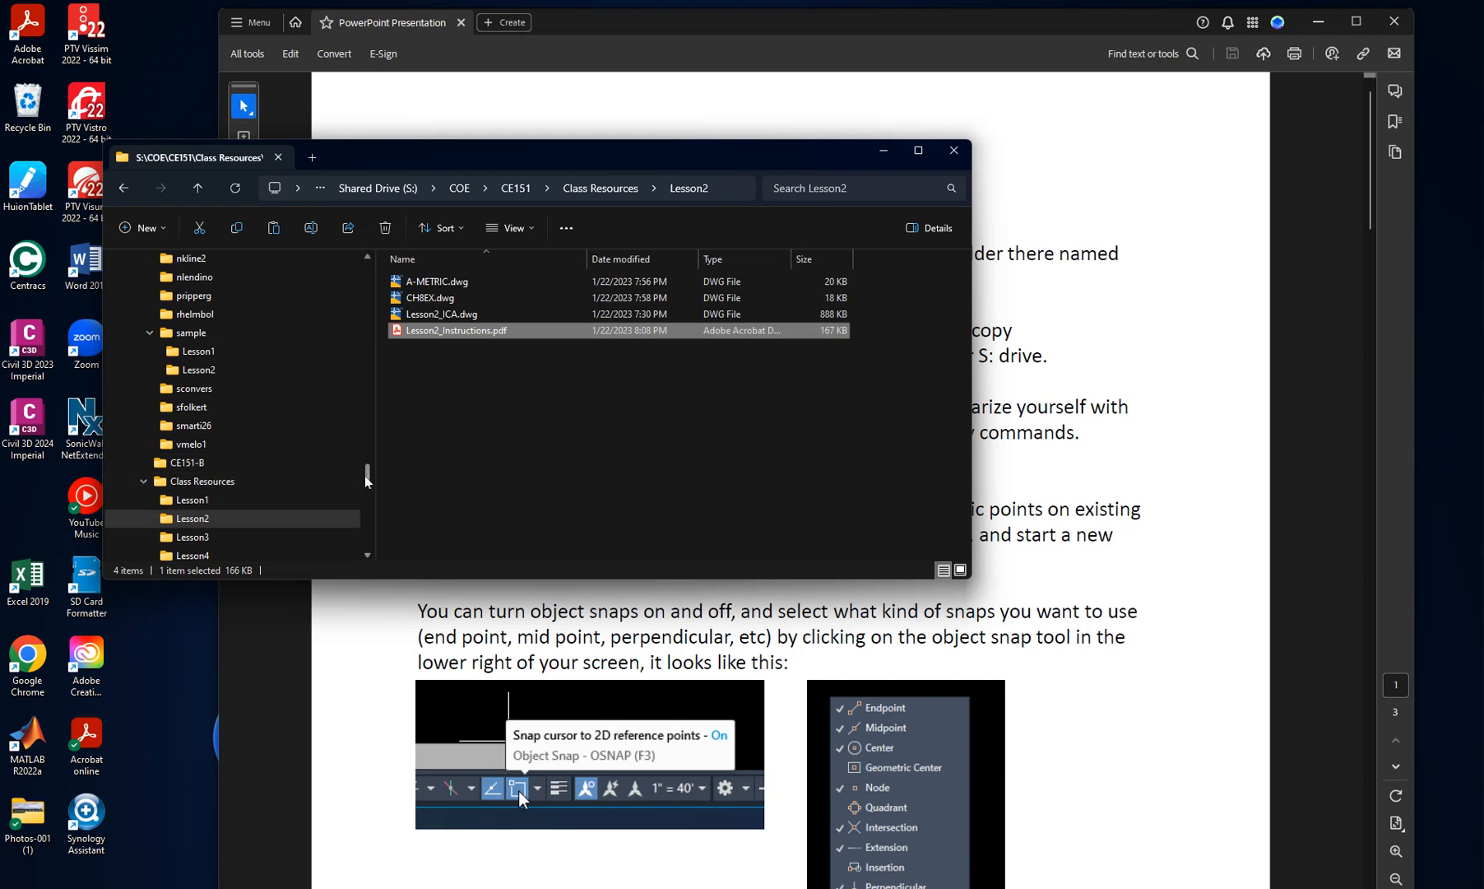
pyautogui.moveTo(367, 478); pyautogui.dragTo(377, 433)
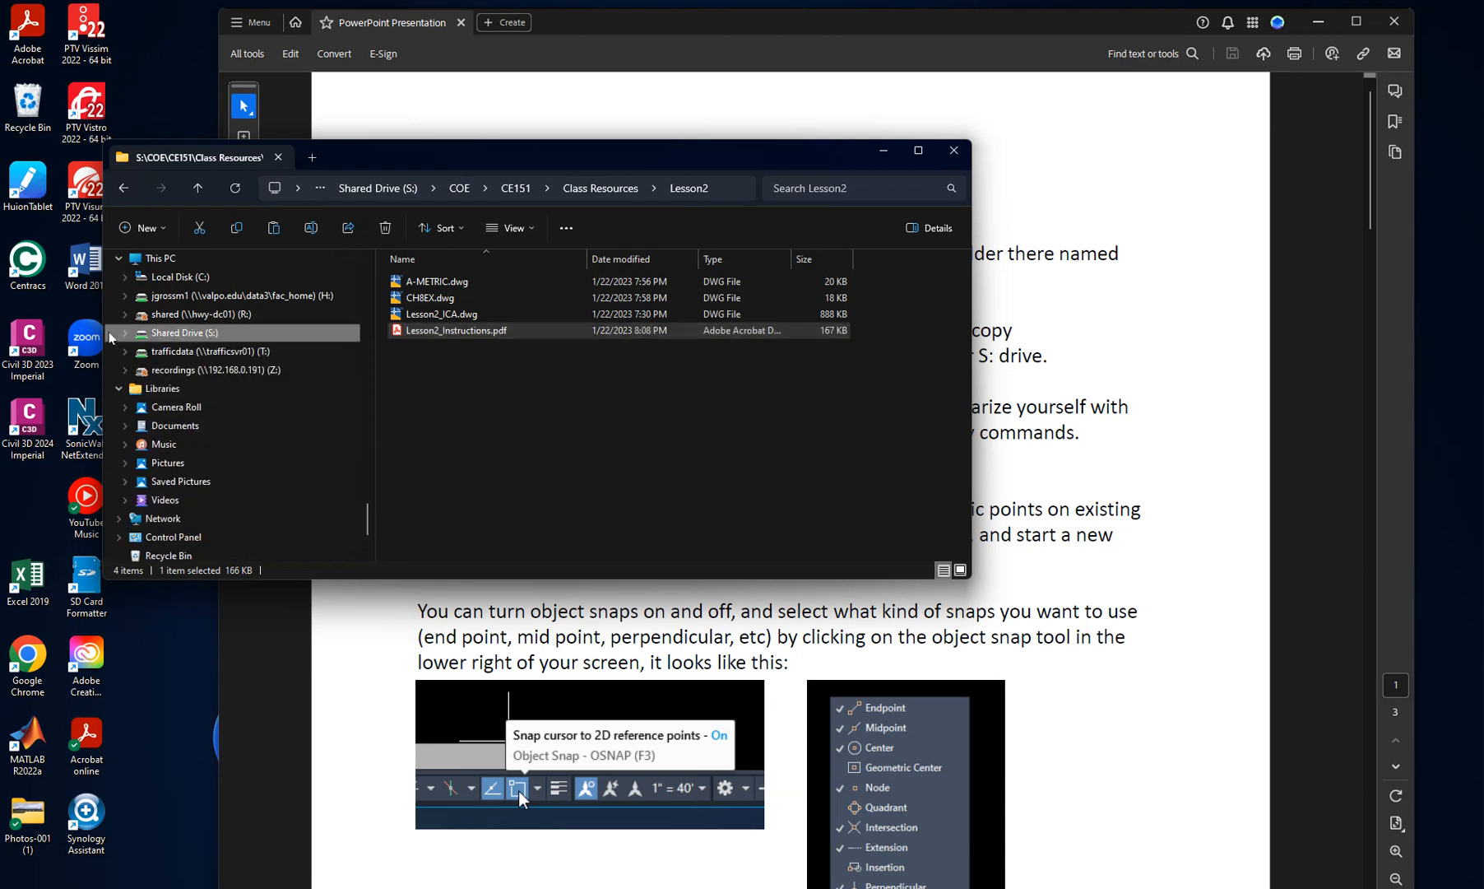
pyautogui.scroll(-2, 155, 333)
pyautogui.click(163, 314)
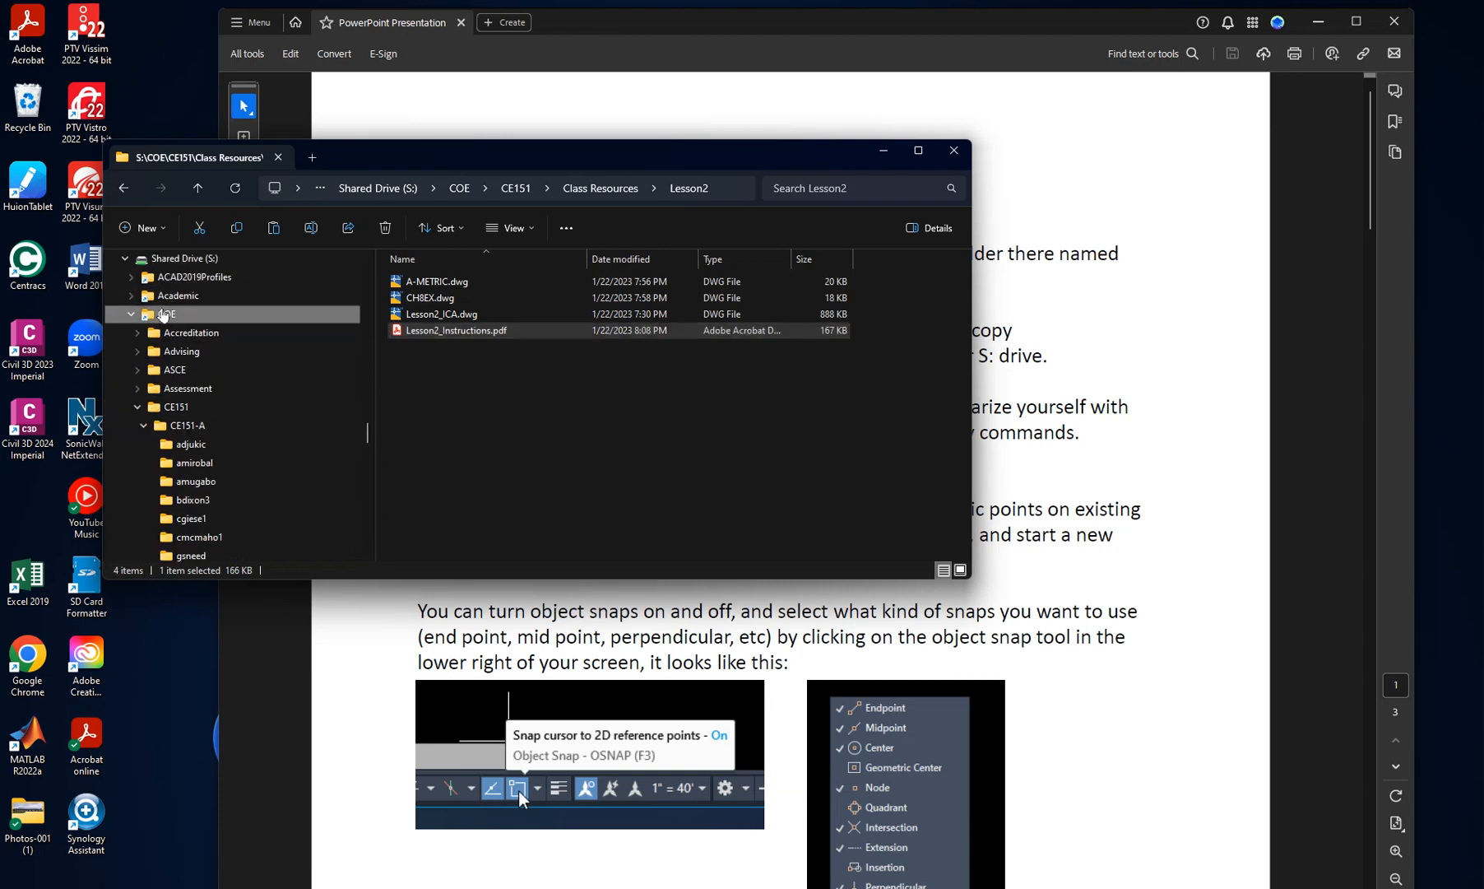
pyautogui.click(425, 350)
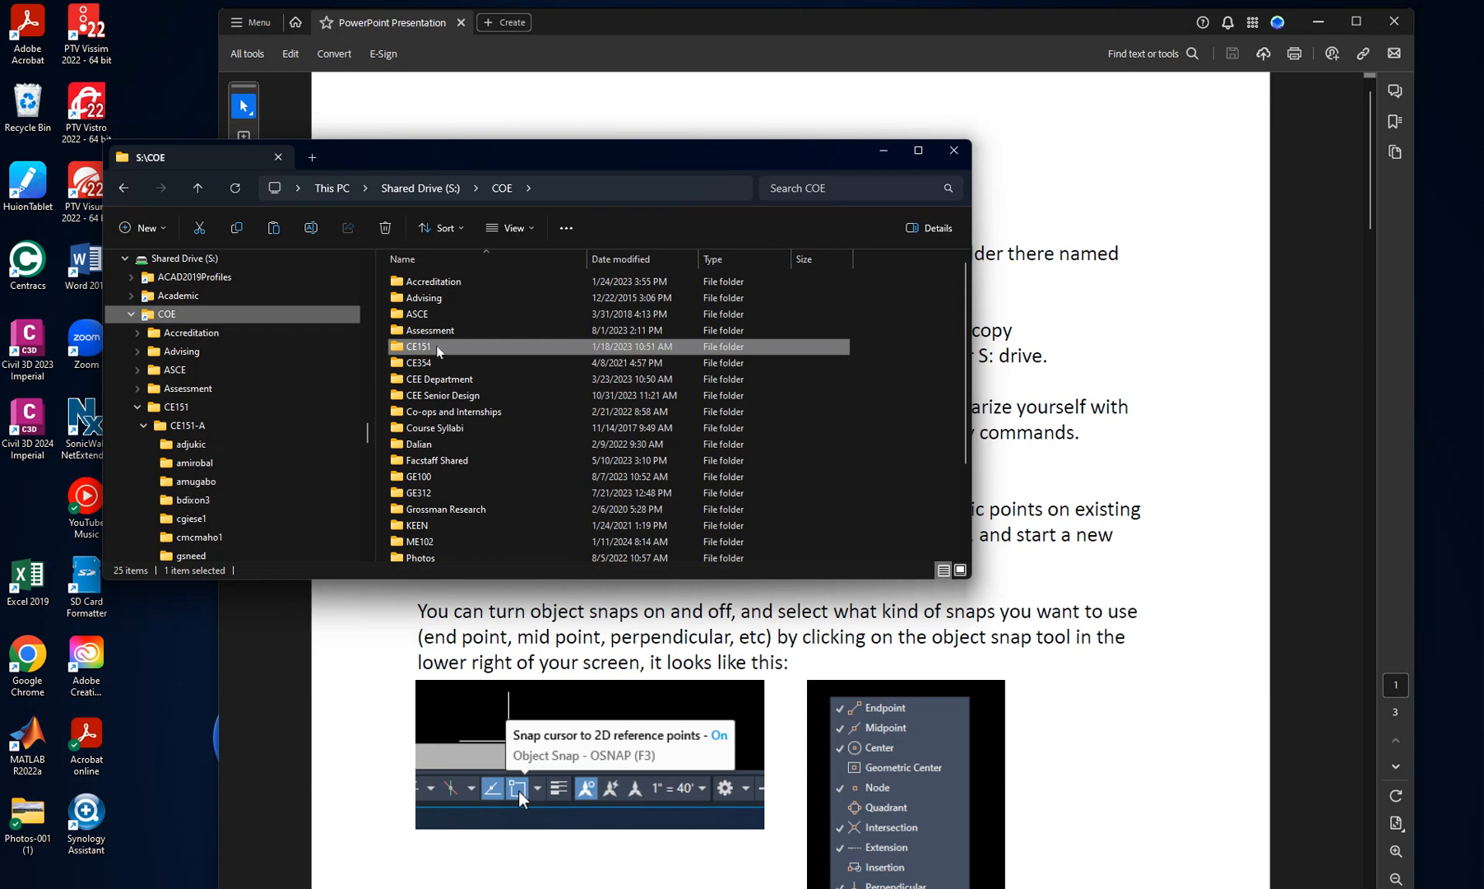
pyautogui.doubleClick(450, 352)
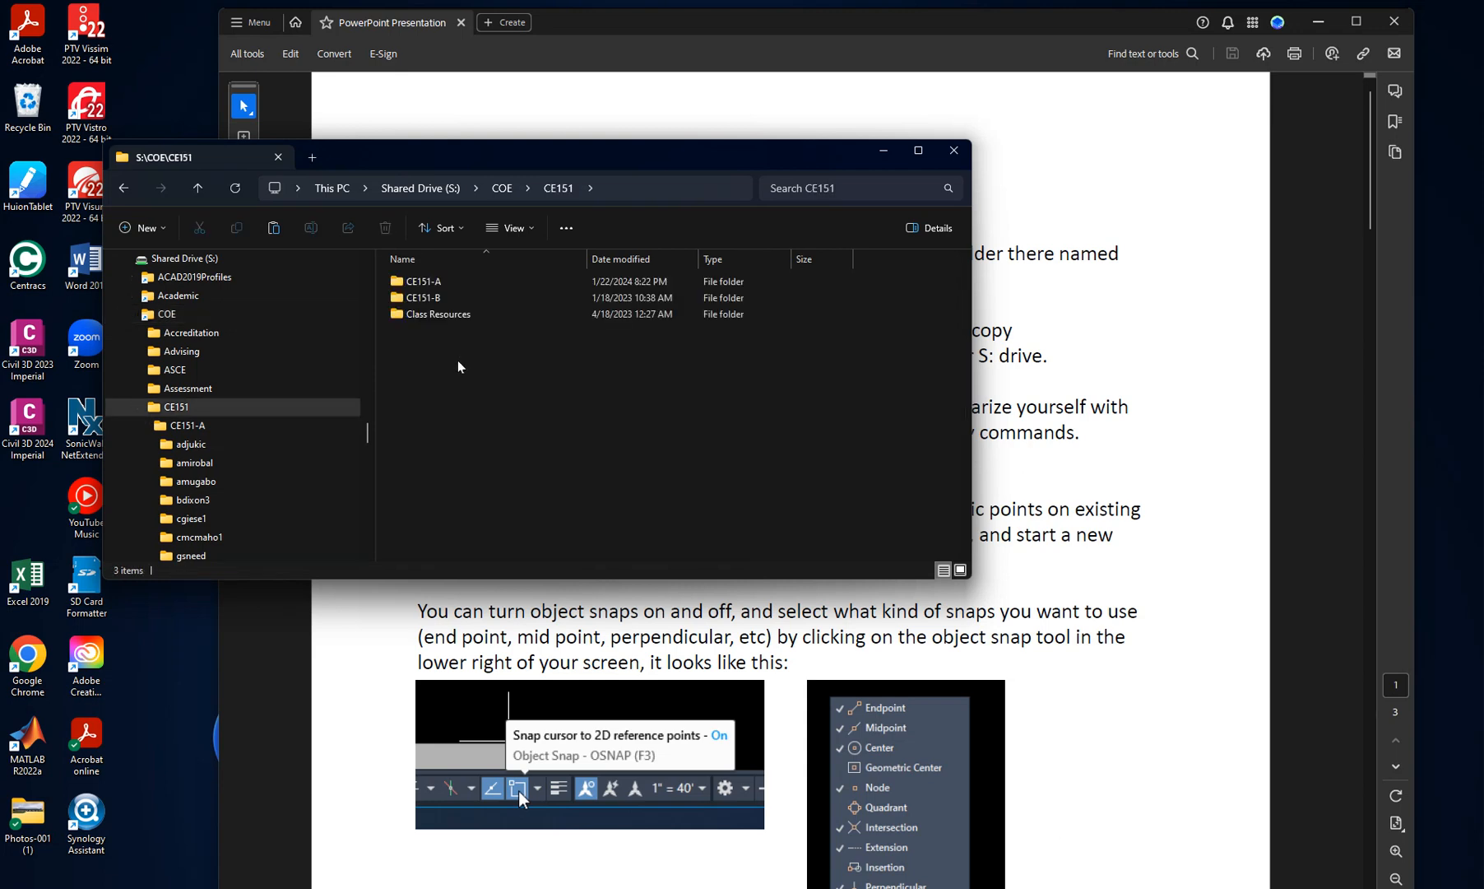
pyautogui.doubleClick(438, 314)
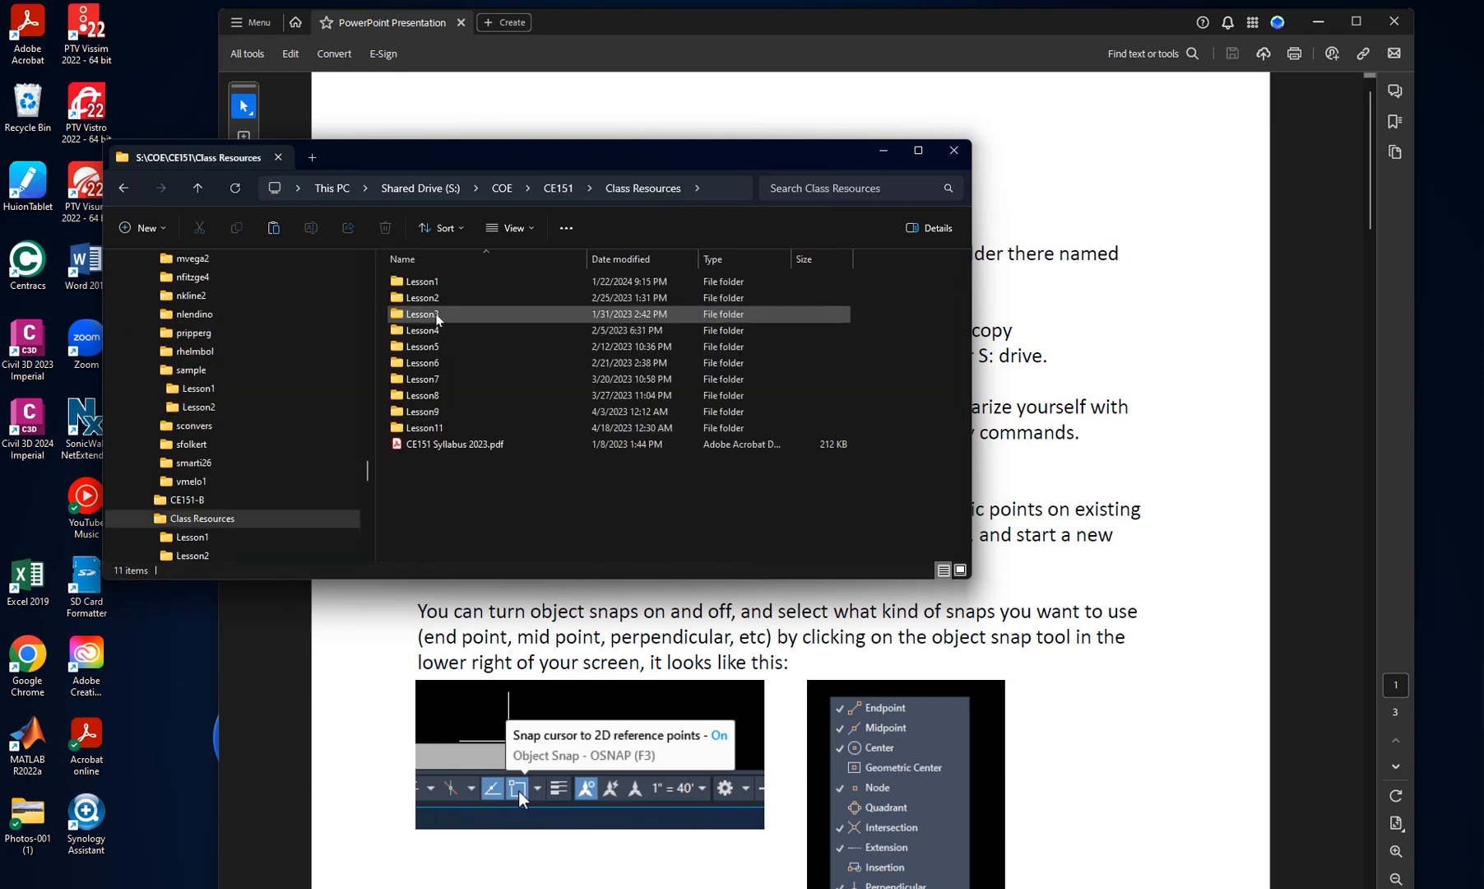
pyautogui.doubleClick(431, 298)
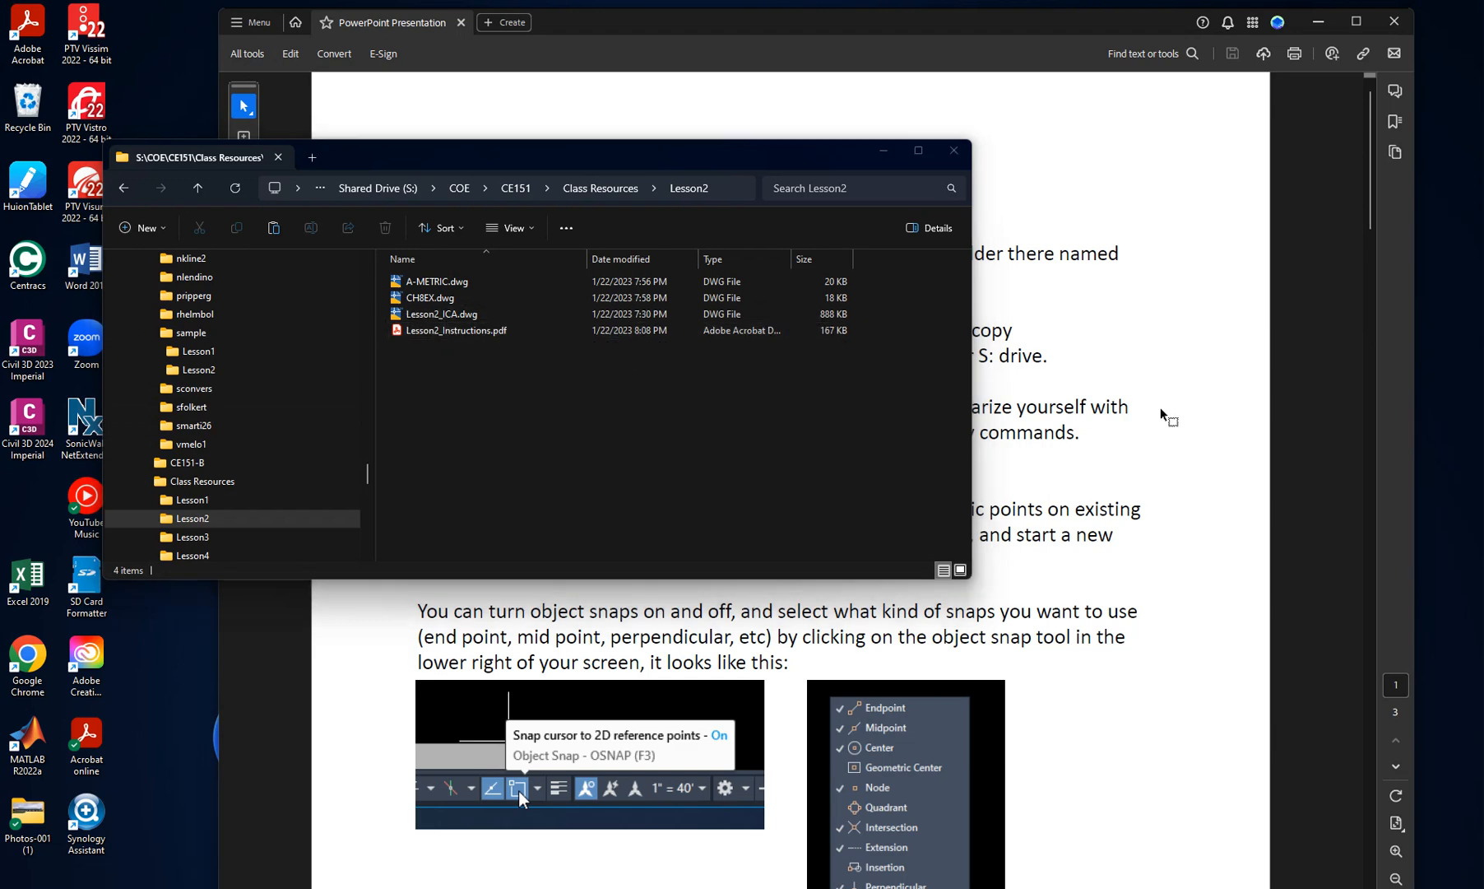
pyautogui.hotkey('alt', 'Tab')
pyautogui.click(176, 159)
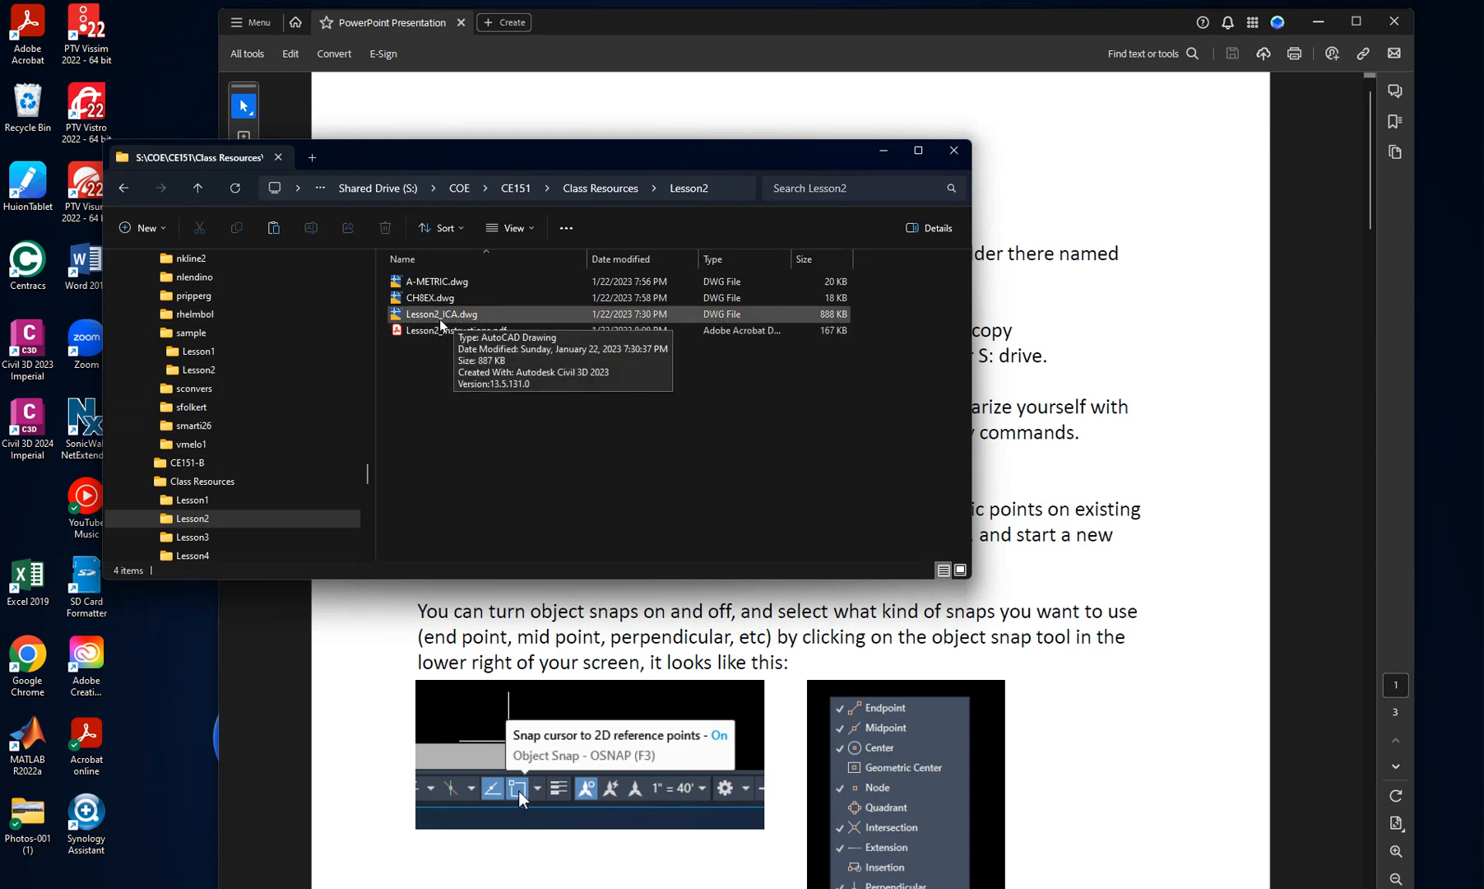
pyautogui.click(466, 320)
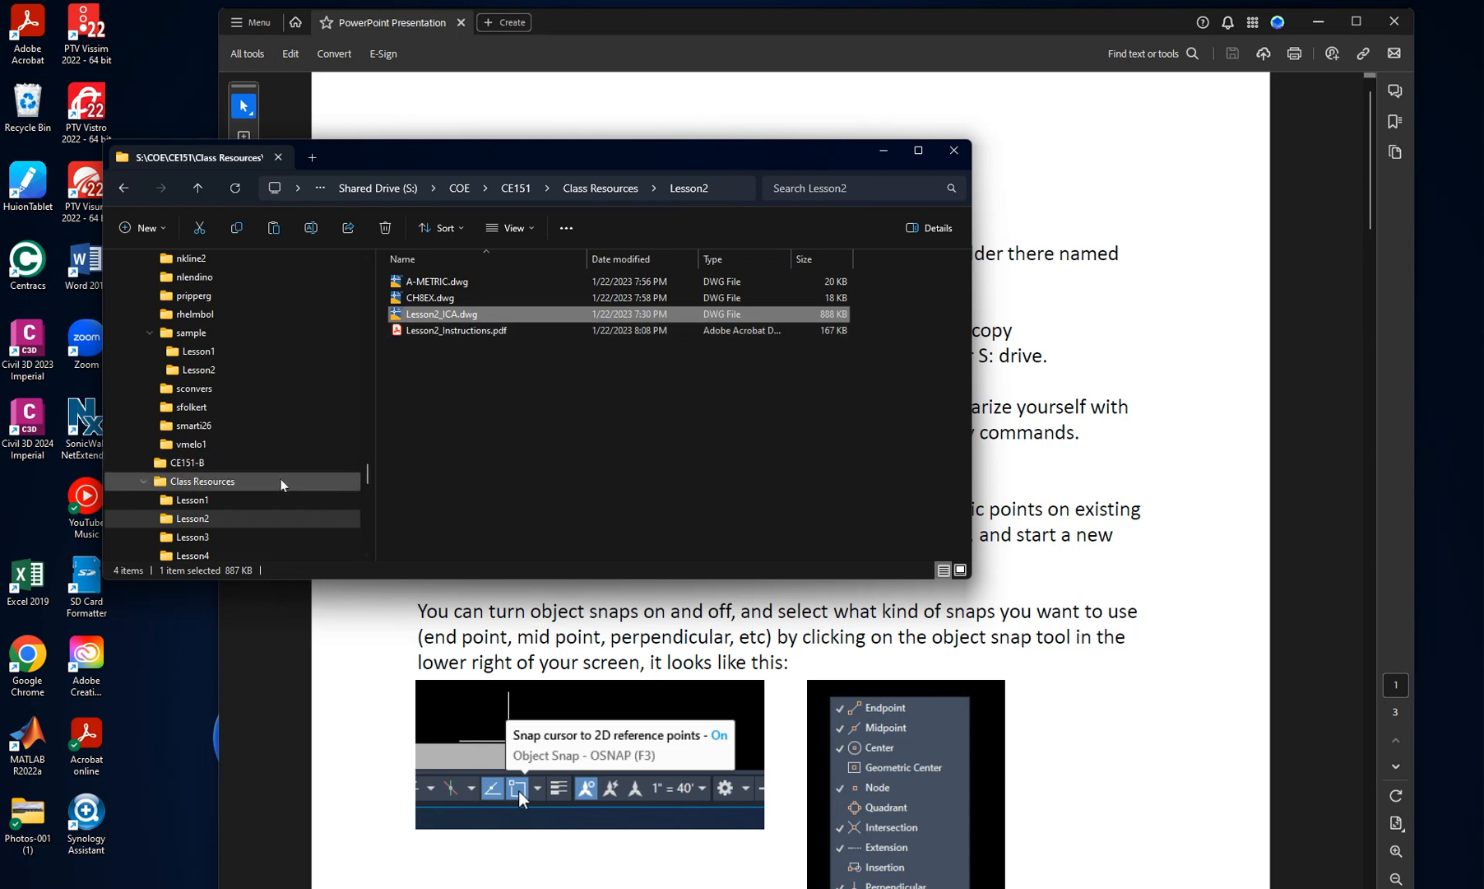
# Step: Open the sample folder inside COE\CE151\CE151-A on the shared S: drive
pyautogui.click(149, 333)
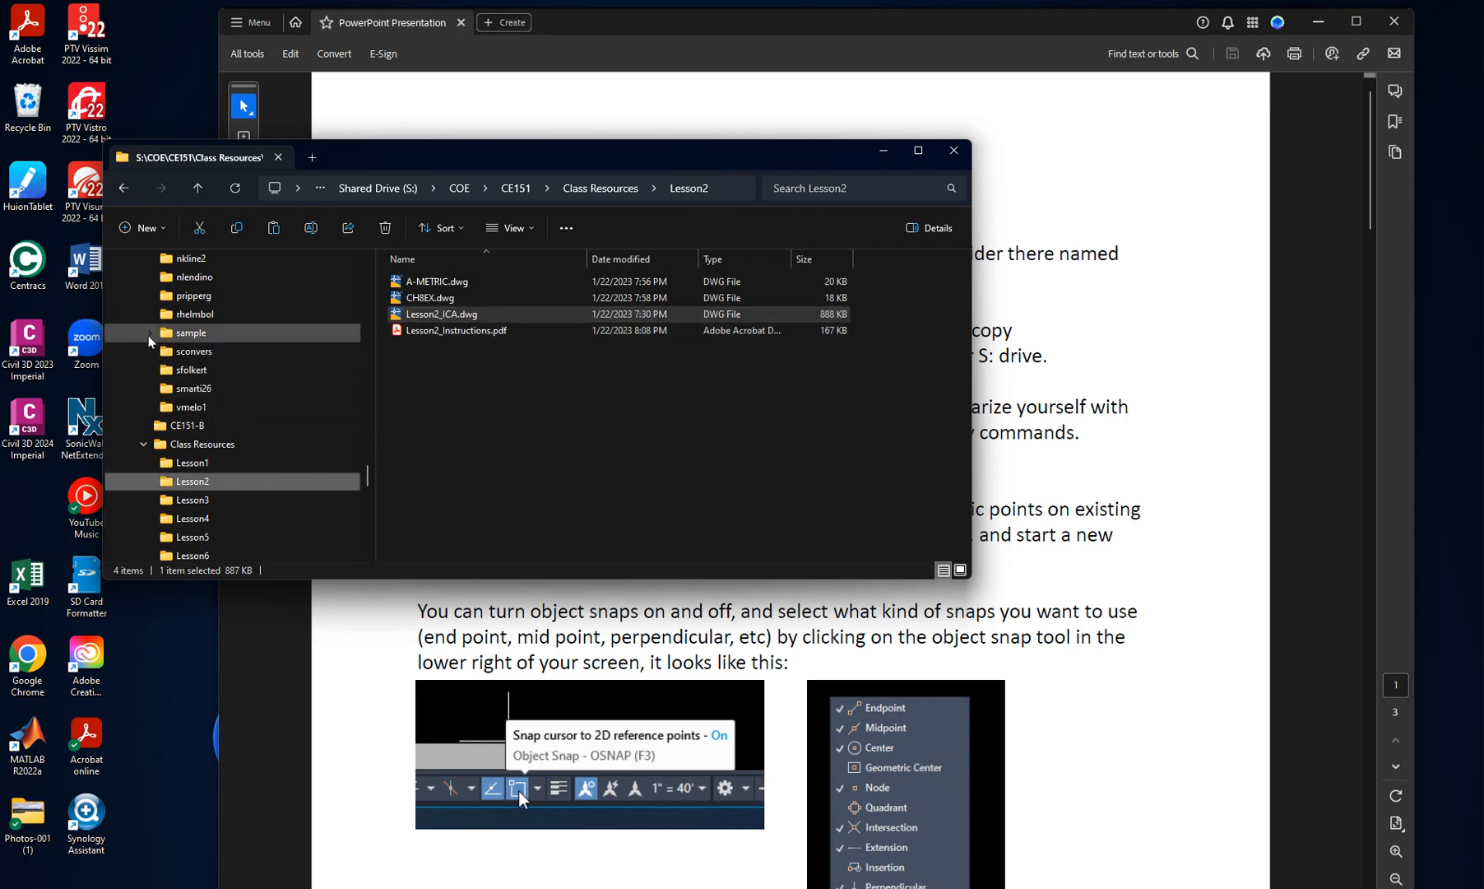
pyautogui.scroll(8, 206, 469)
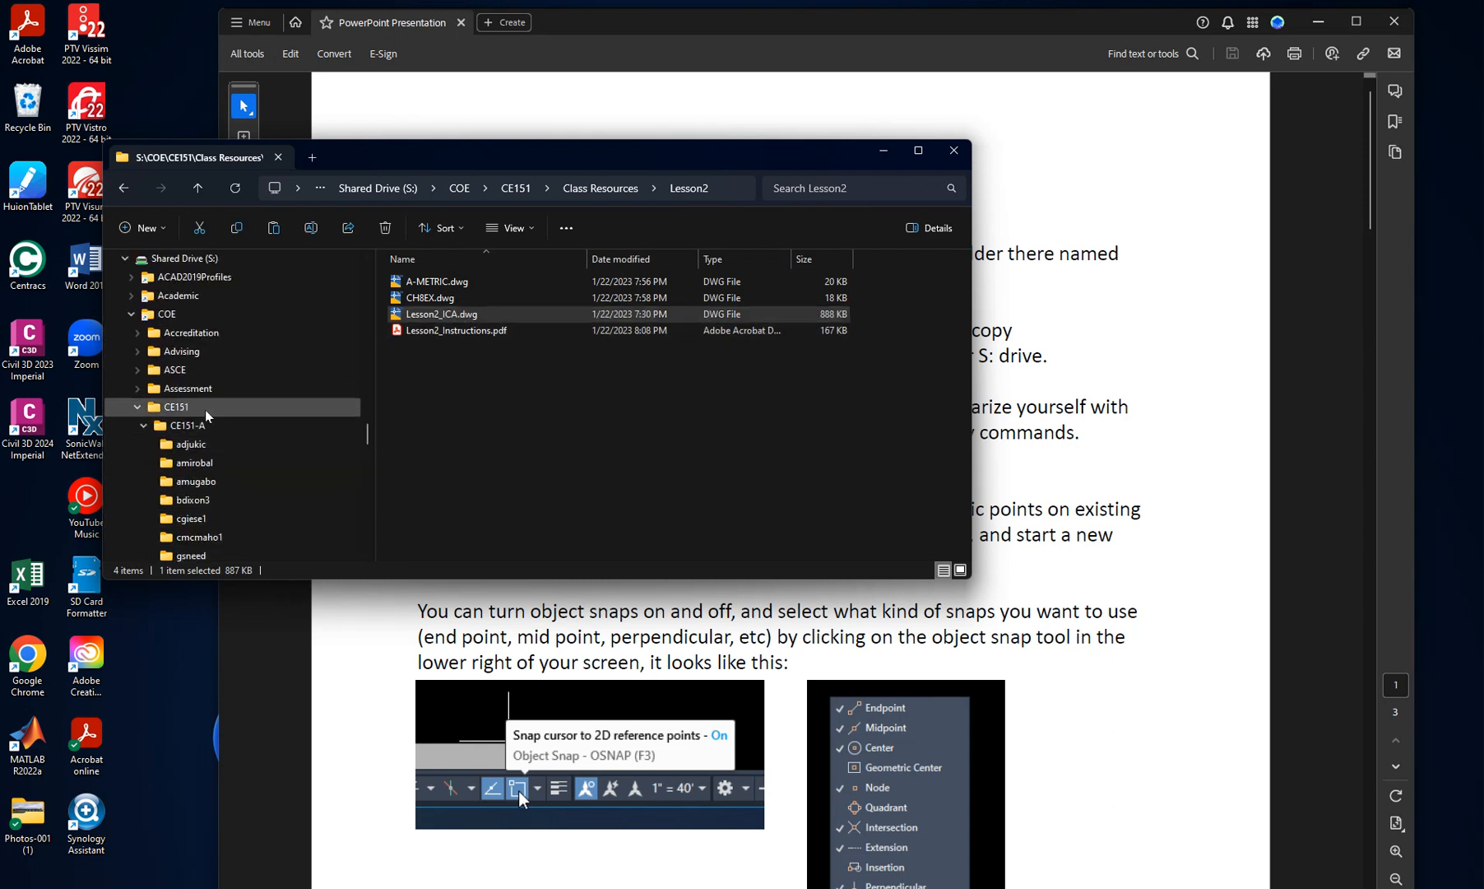
pyautogui.click(188, 426)
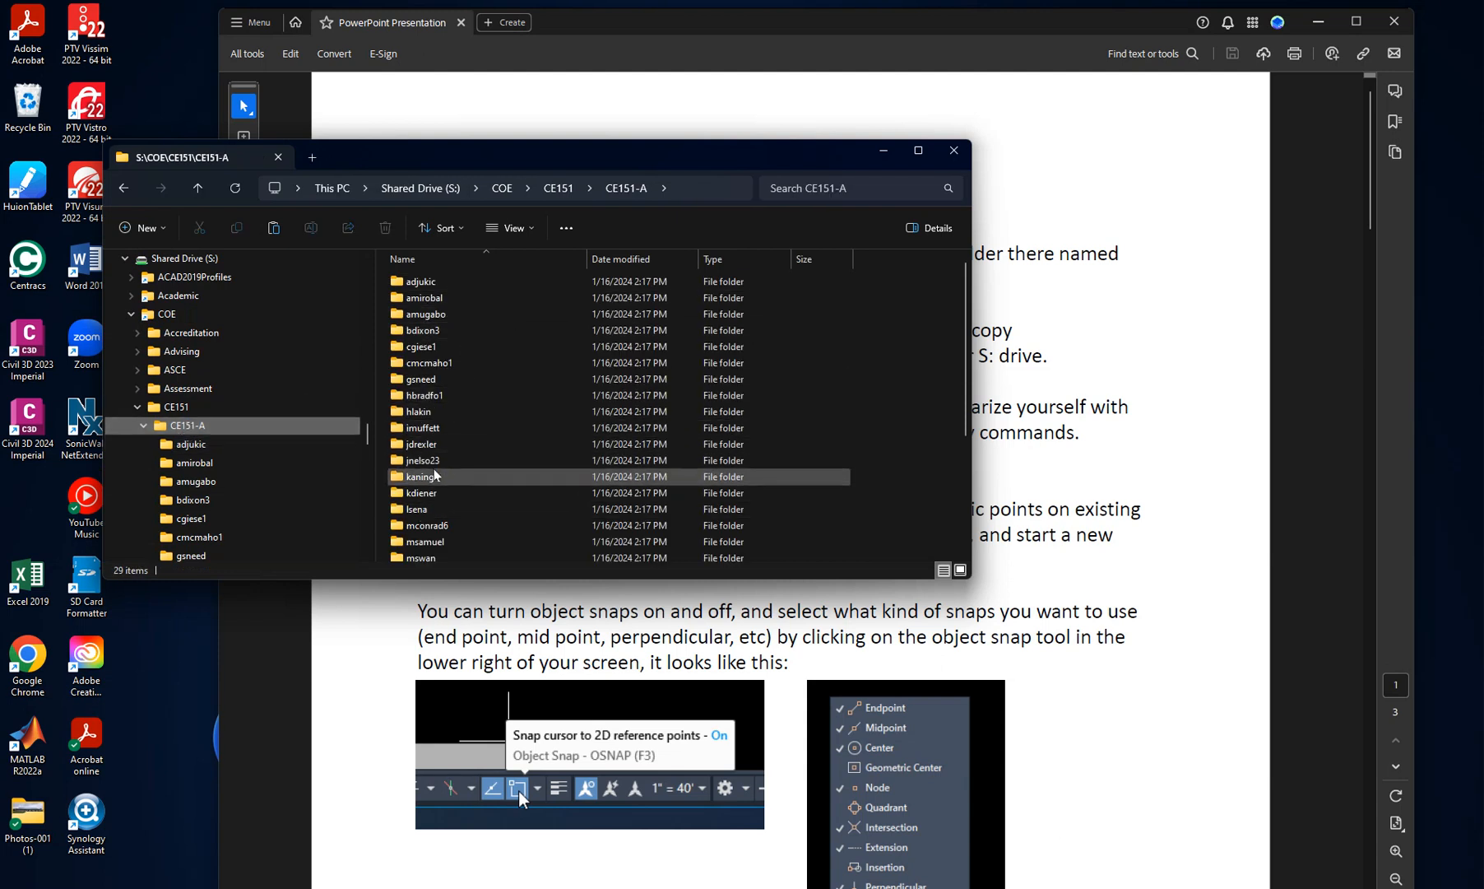
pyautogui.scroll(-3, 452, 449)
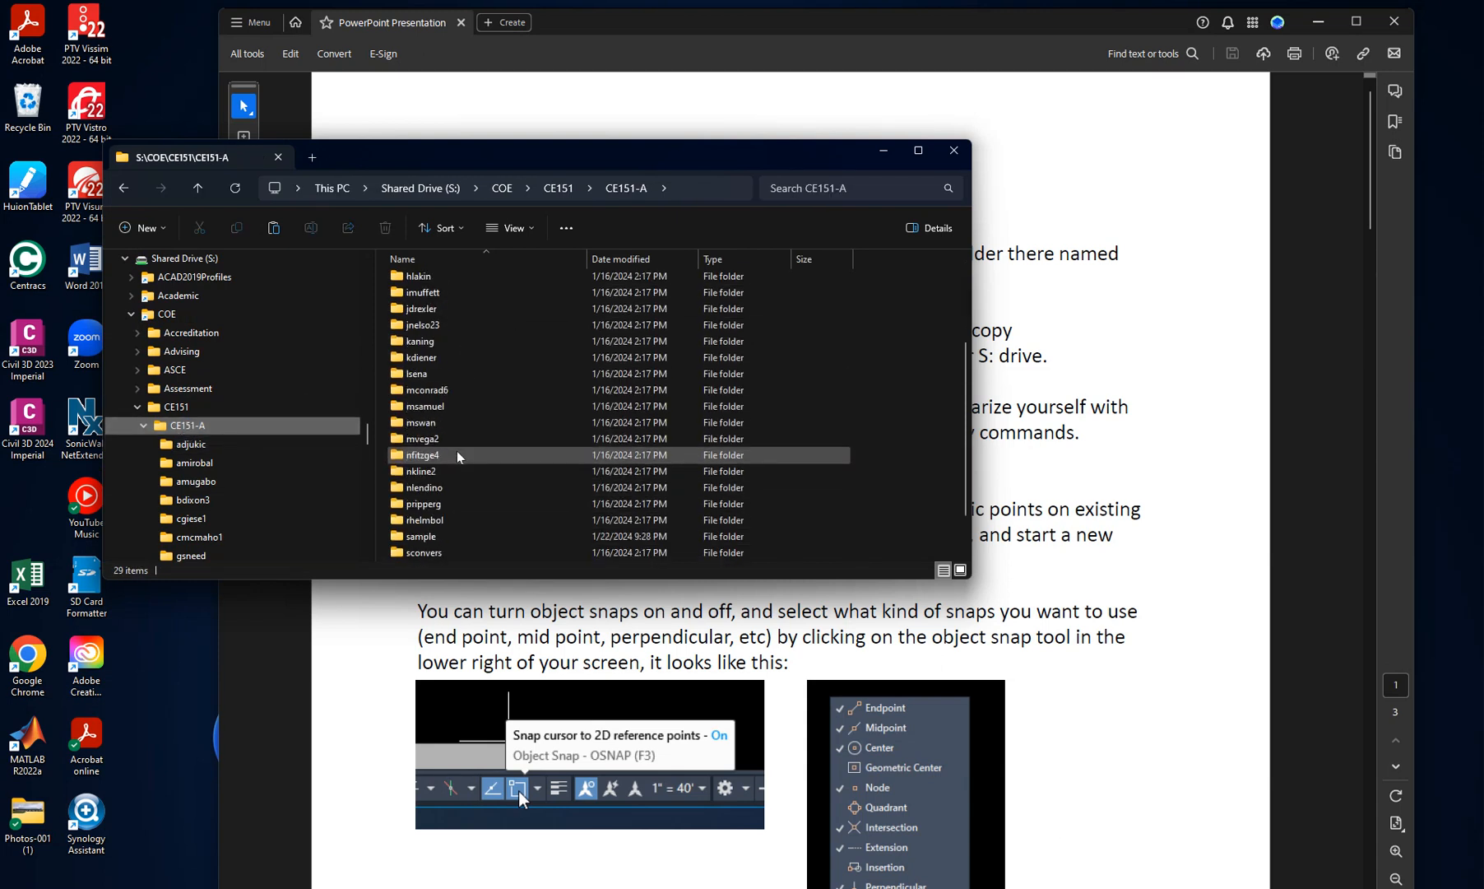
pyautogui.scroll(-1, 459, 457)
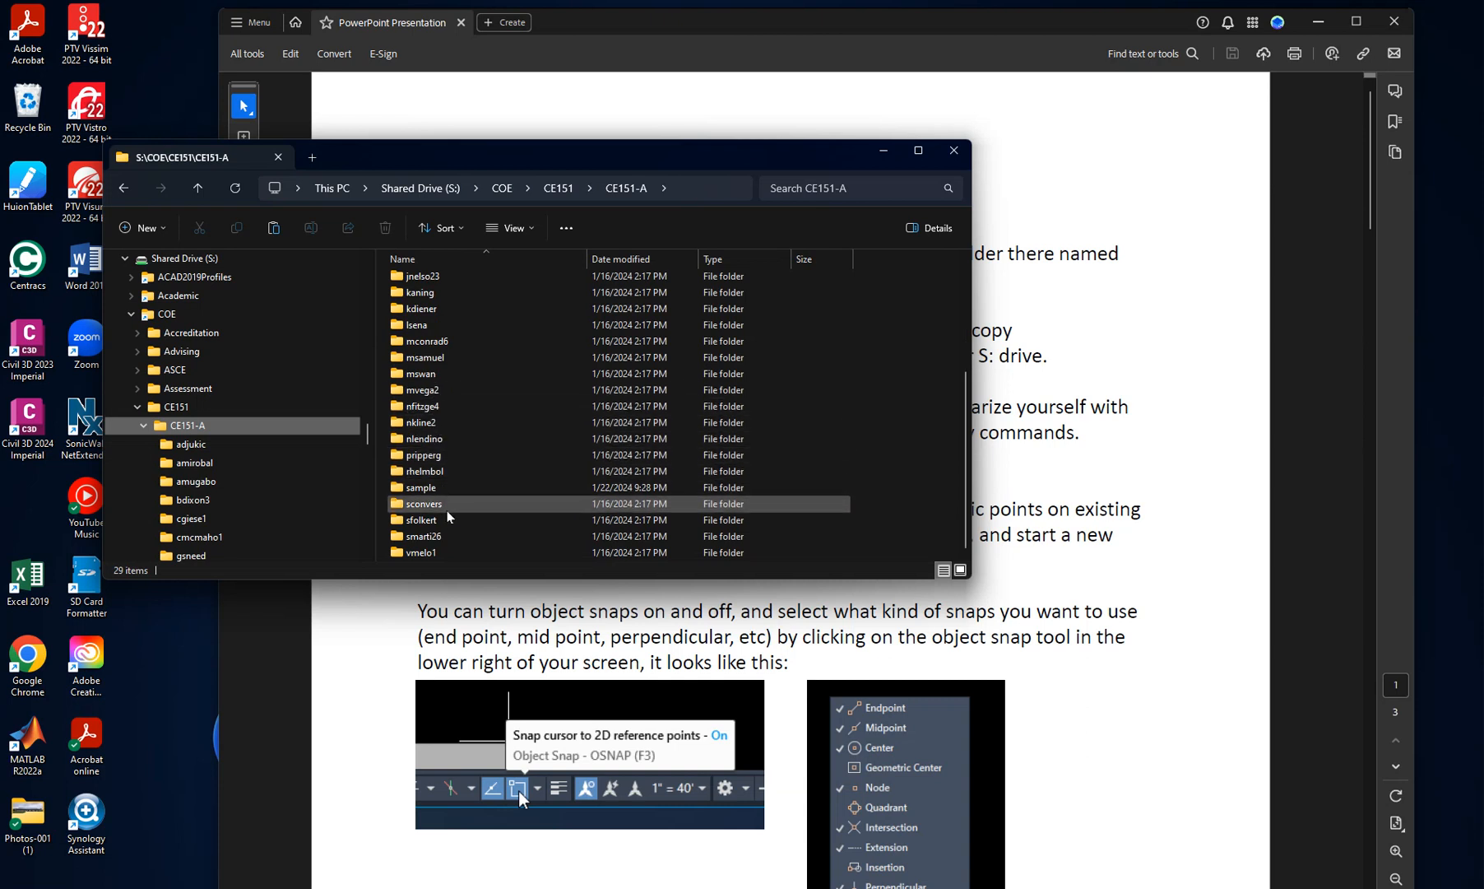
pyautogui.click(422, 489)
pyautogui.doubleClick(422, 492)
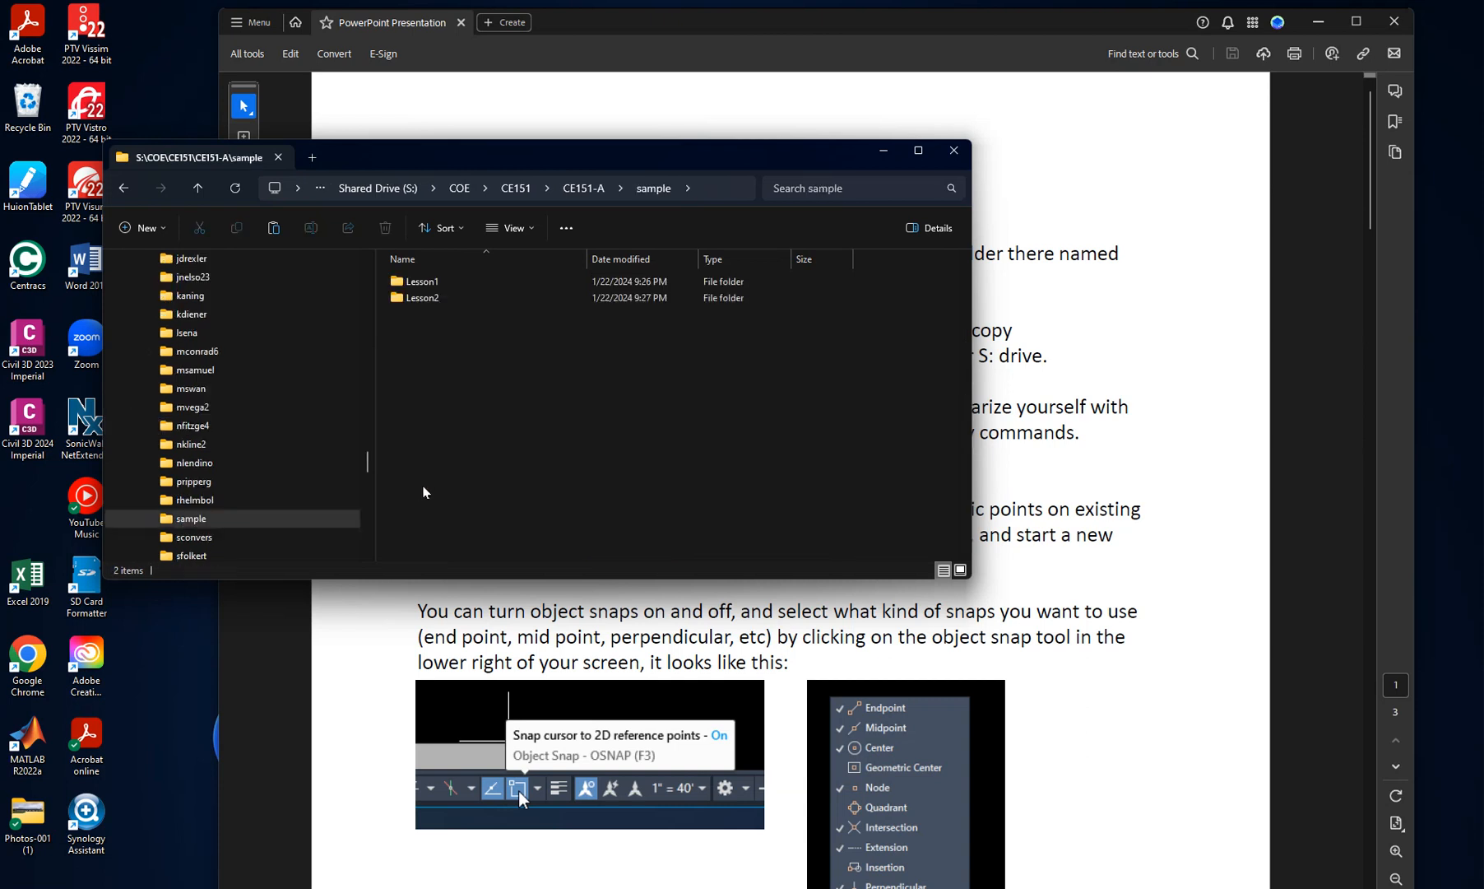
# Step: Open Lesson2_ICA.dwg from the sample folder's Lesson2 subfolder in Civil 3D and select the Drafting & Annotation workspace
pyautogui.doubleClick(418, 299)
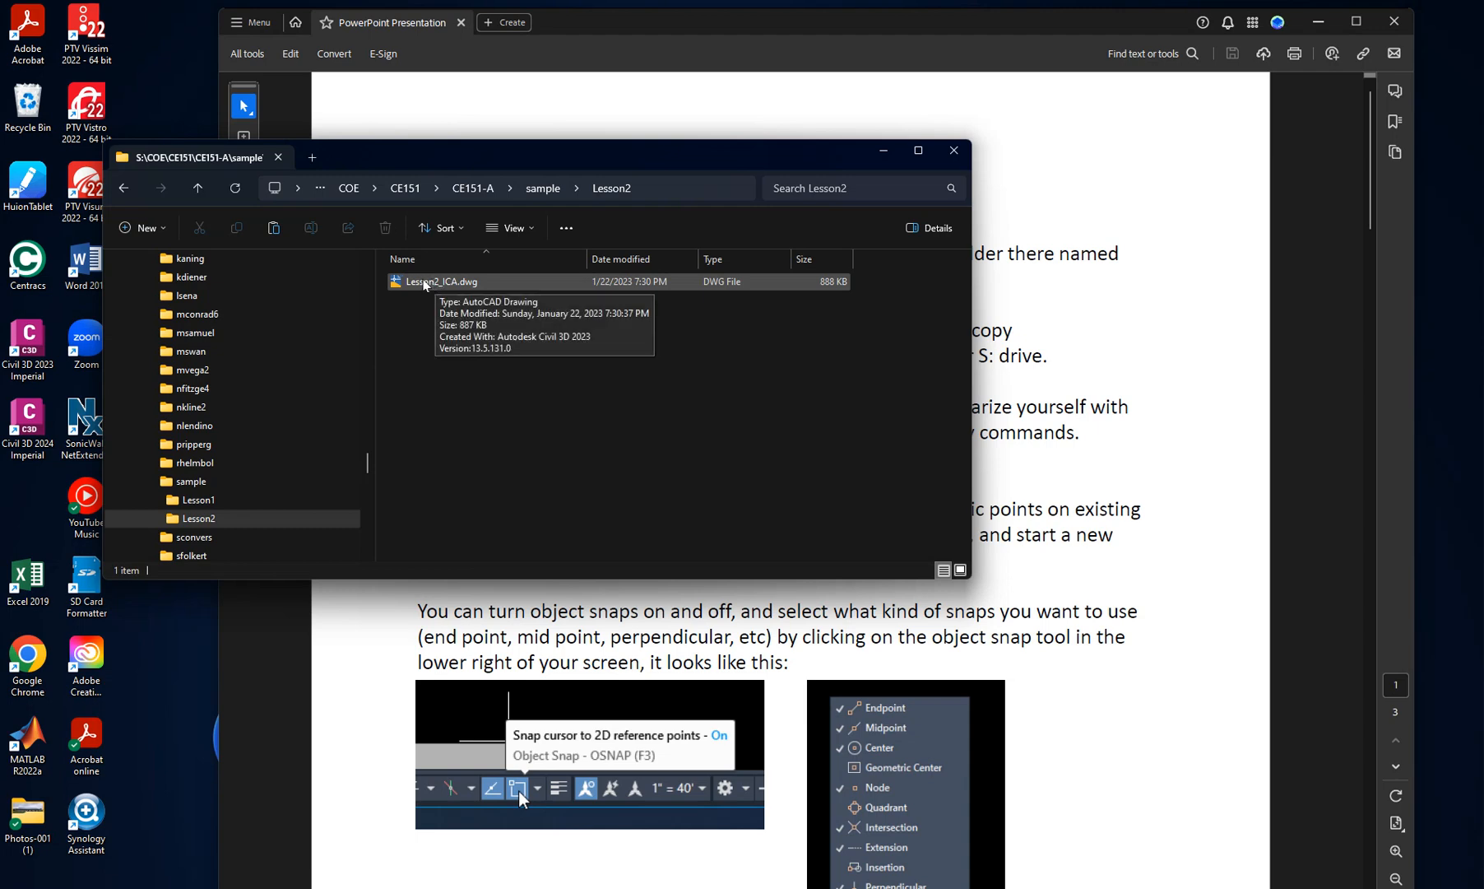
pyautogui.doubleClick(425, 283)
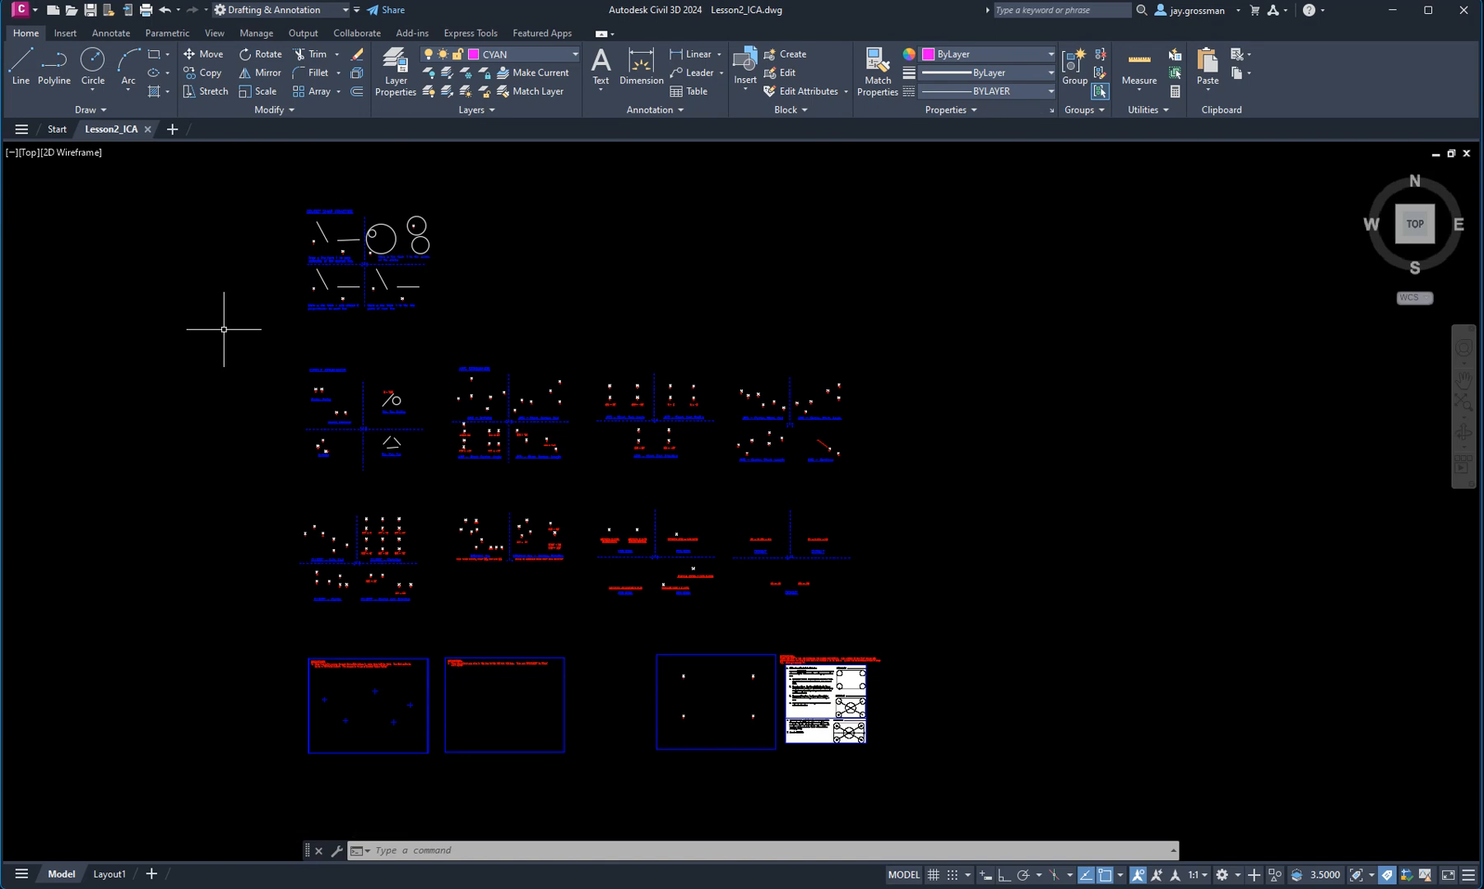
pyautogui.click(345, 9)
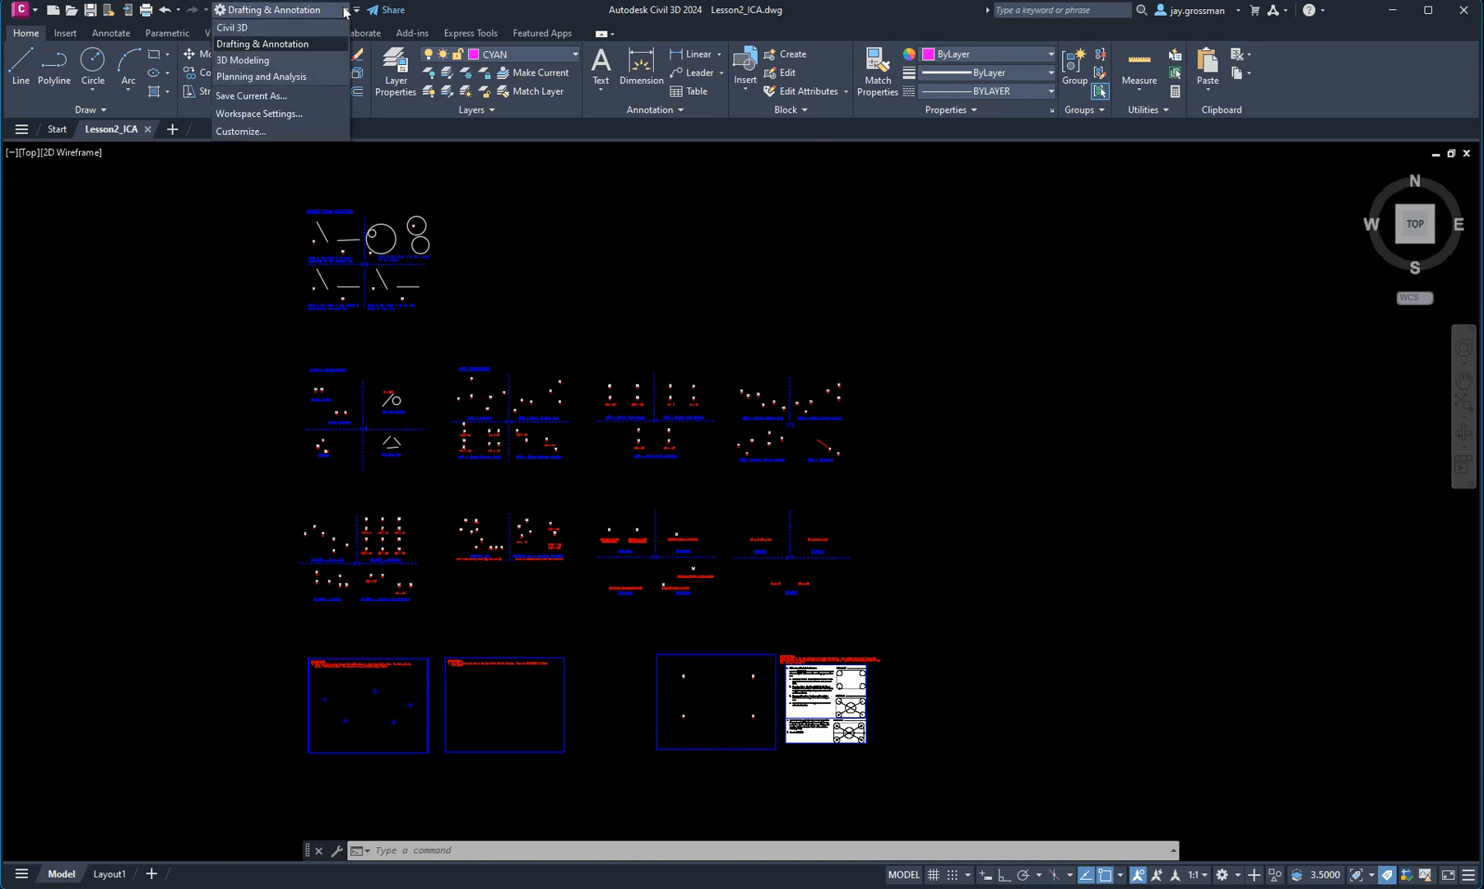
pyautogui.click(287, 46)
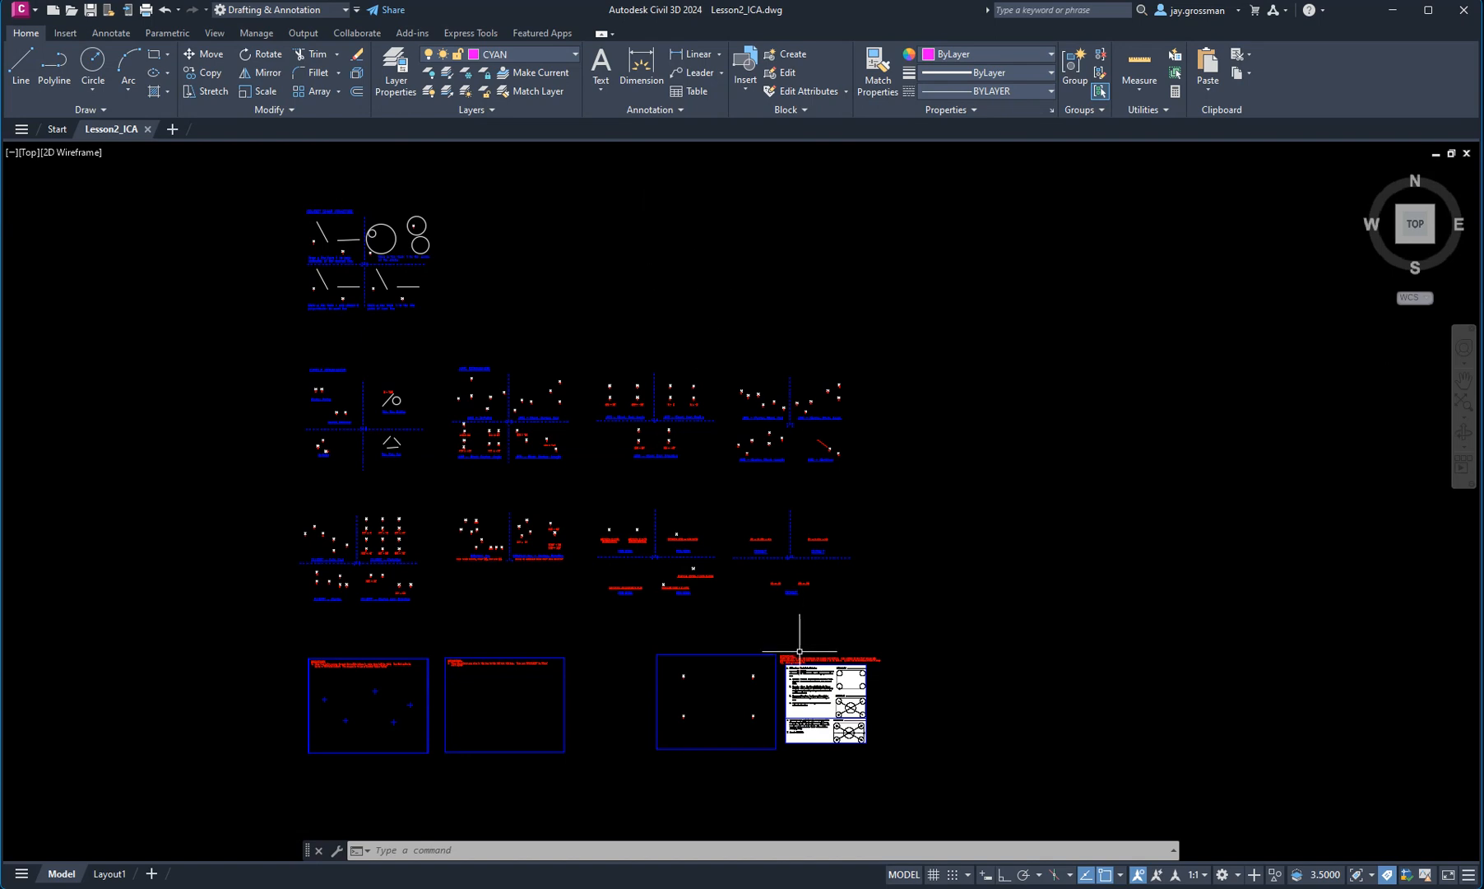
# Step: Check the lab PDF's Object Snaps section, and in the drawing turn object snap off and on and show its snap mode options
pyautogui.hotkey('alt', 'Tab')
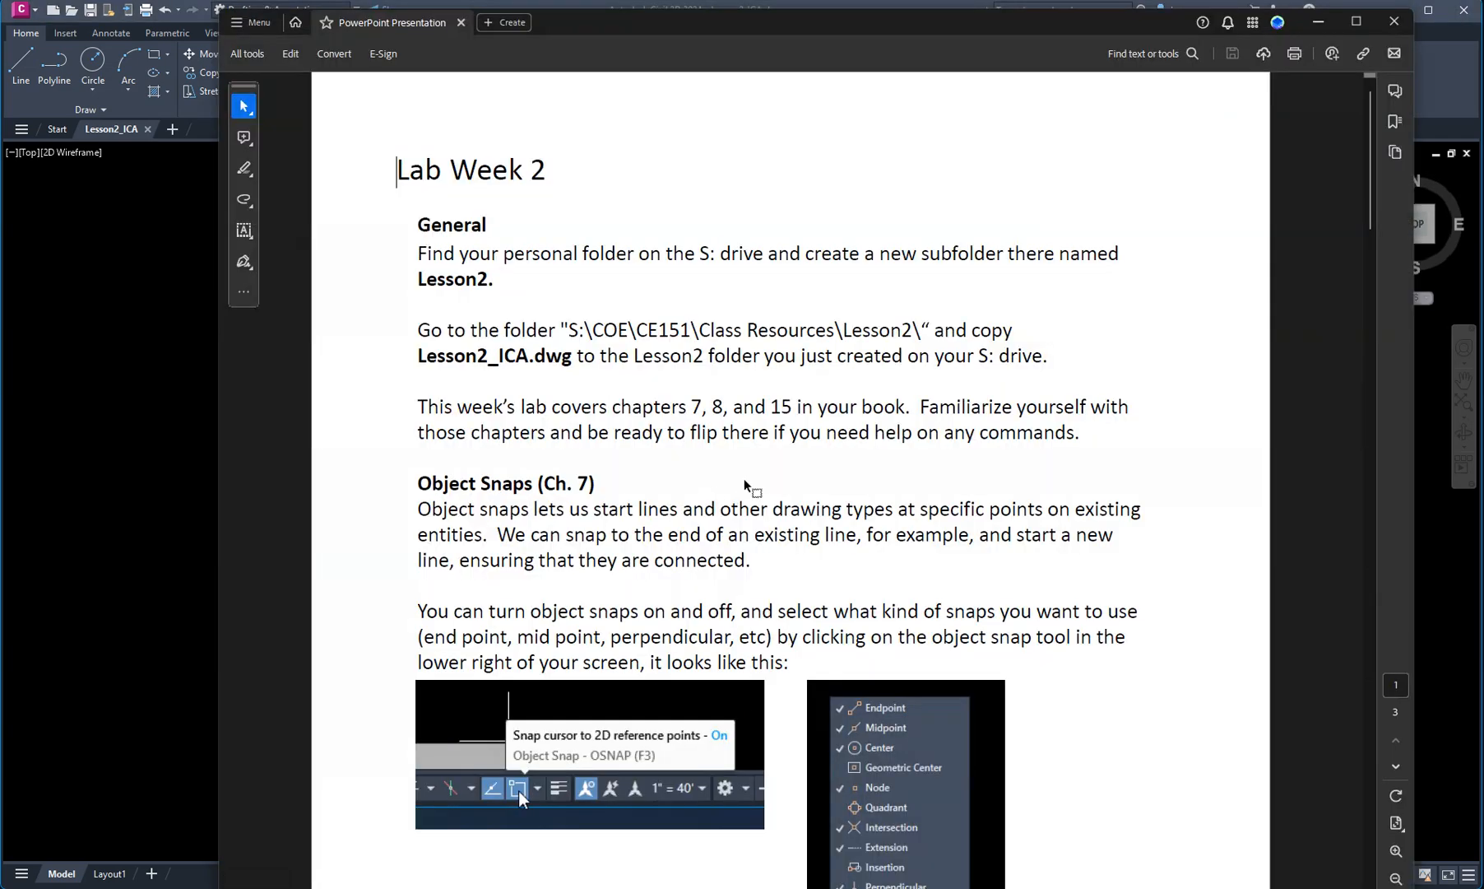
pyautogui.scroll(-1, 614, 519)
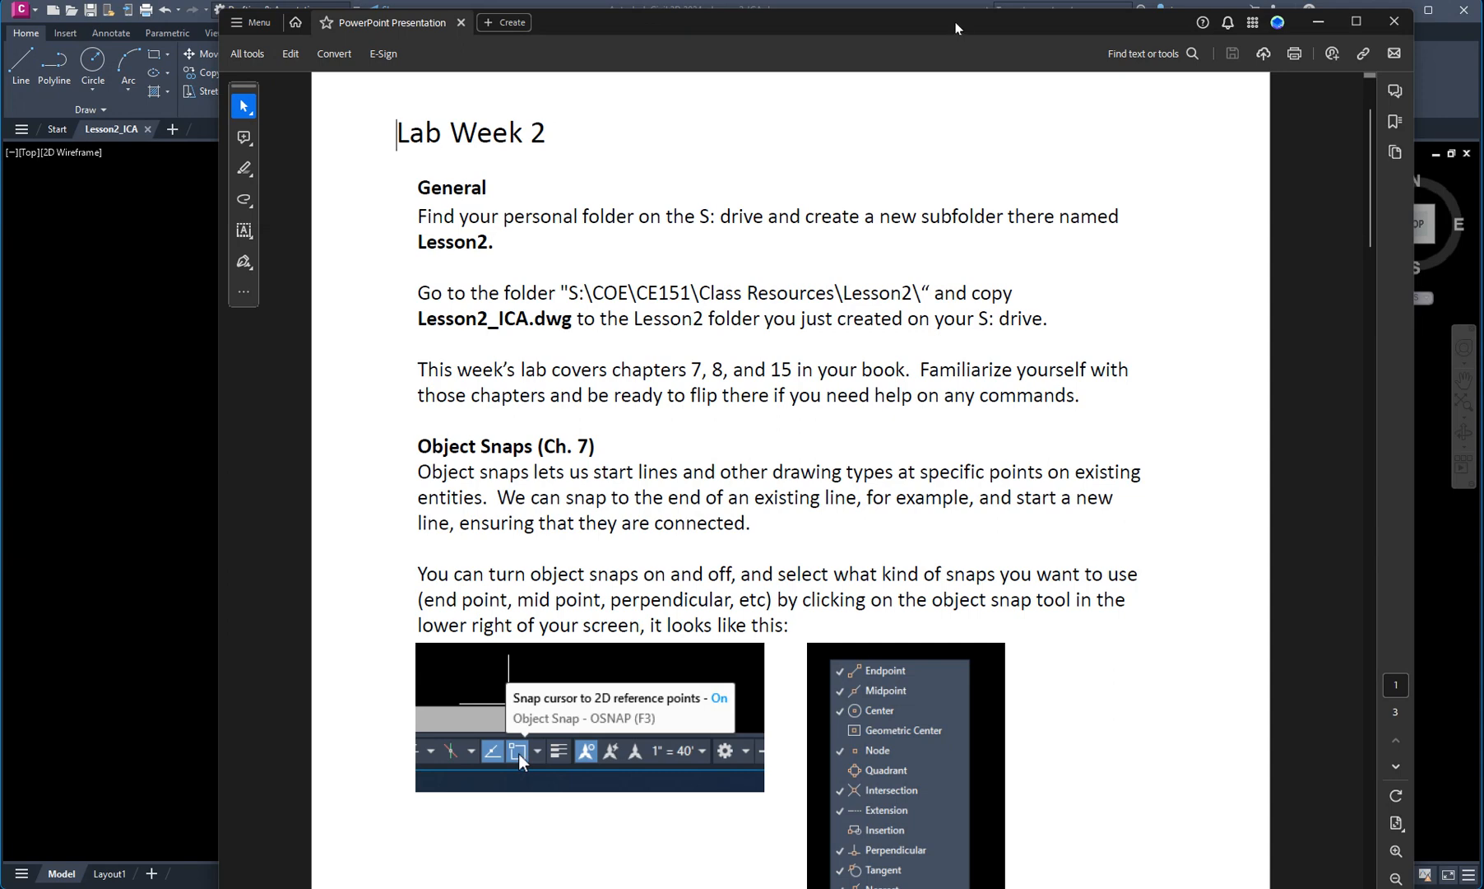
pyautogui.moveTo(957, 28); pyautogui.dragTo(0, 25)
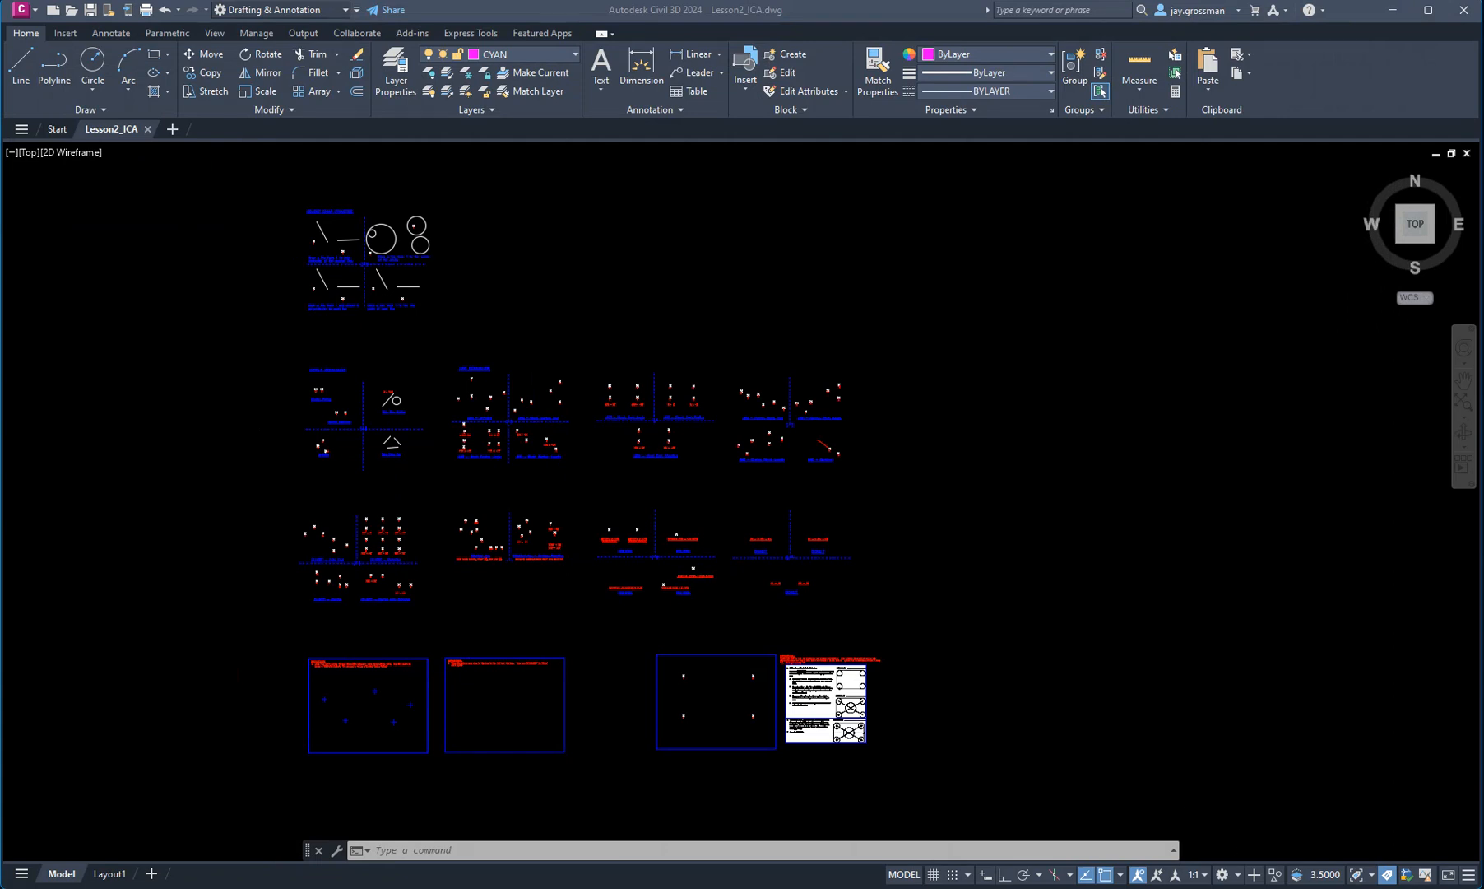
pyautogui.click(1105, 874)
pyautogui.click(1106, 875)
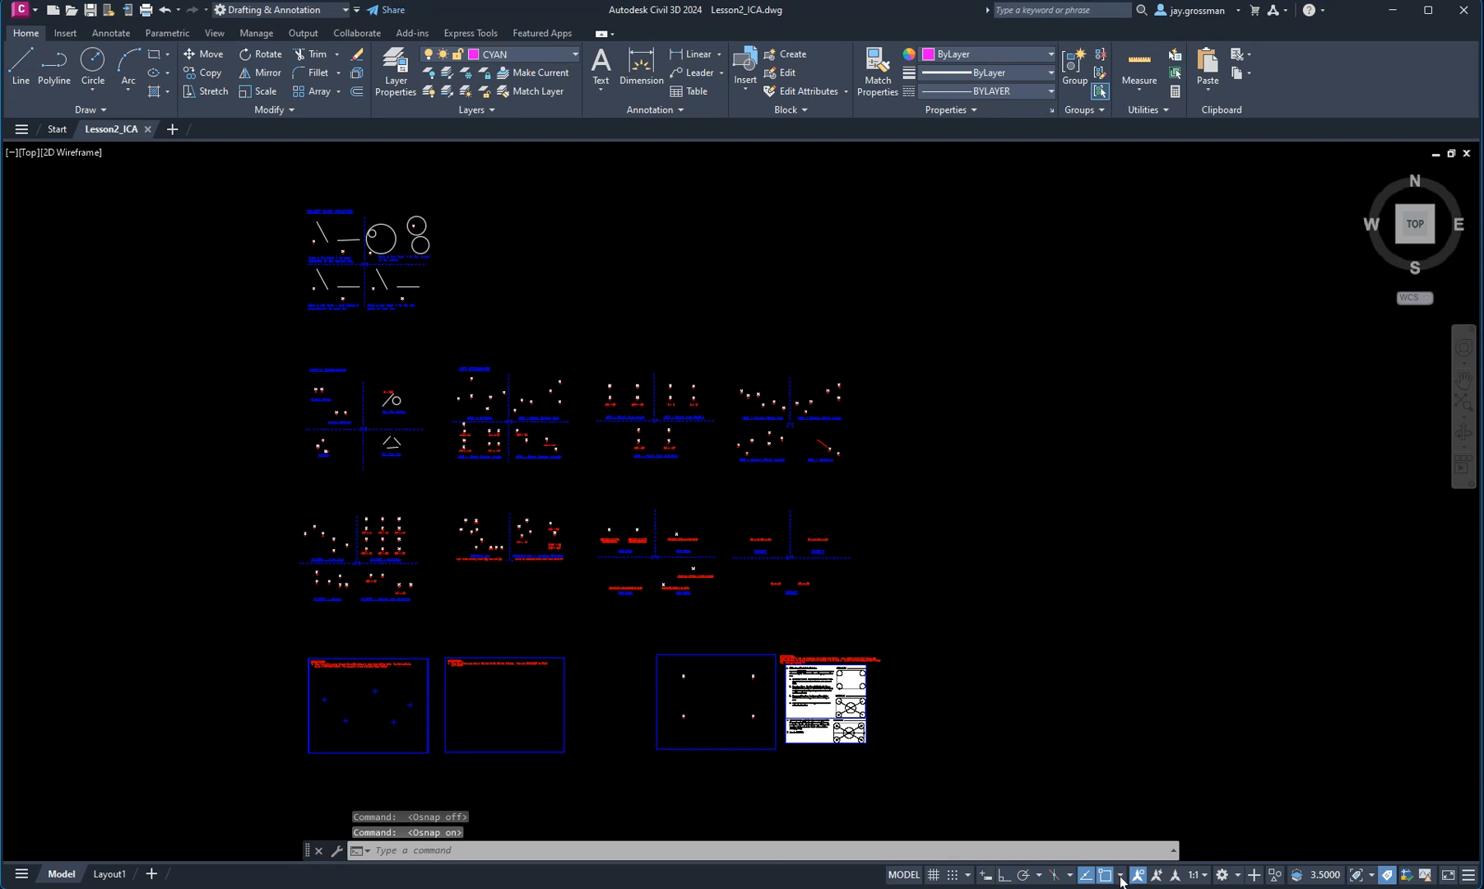
pyautogui.click(1122, 875)
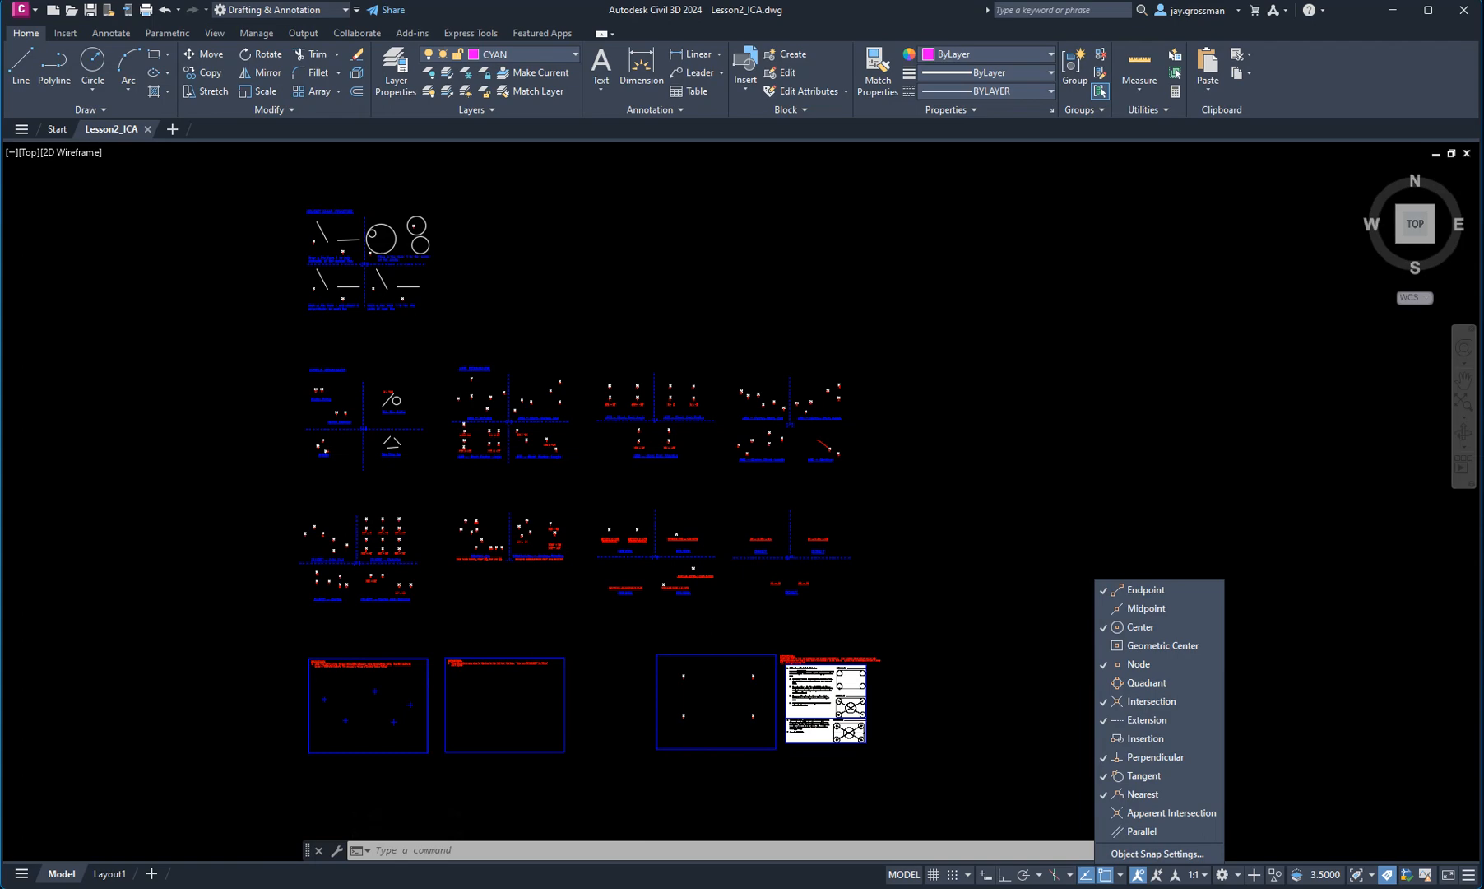
# Step: Switch to the lab PDF and read the object snap options and the Draw commands section before returning to the drawing
pyautogui.hotkey('alt', 'Tab')
pyautogui.scroll(-1, 793, 372)
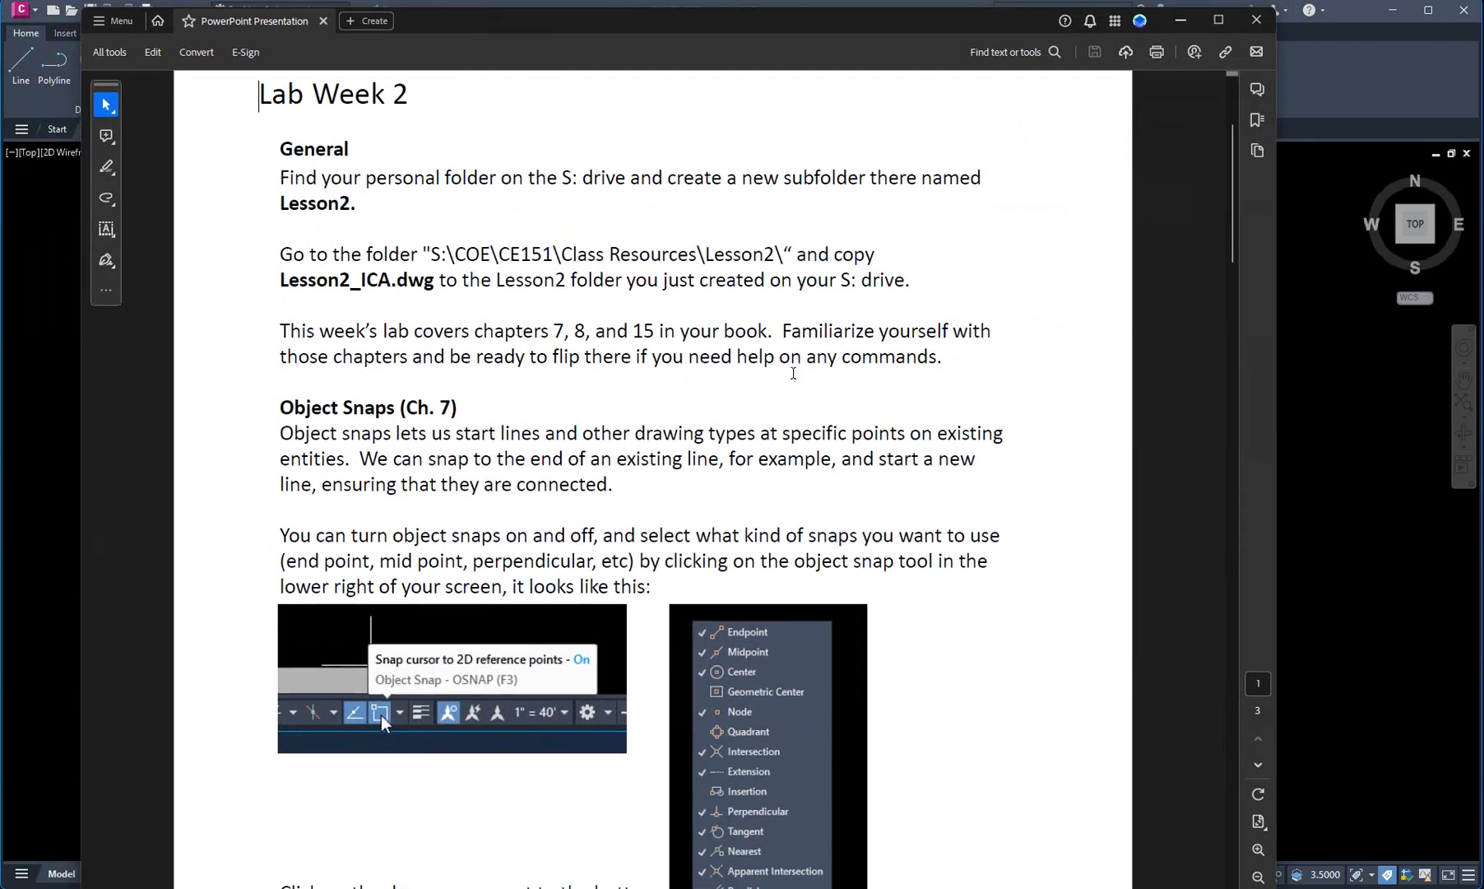
pyautogui.scroll(-3, 793, 373)
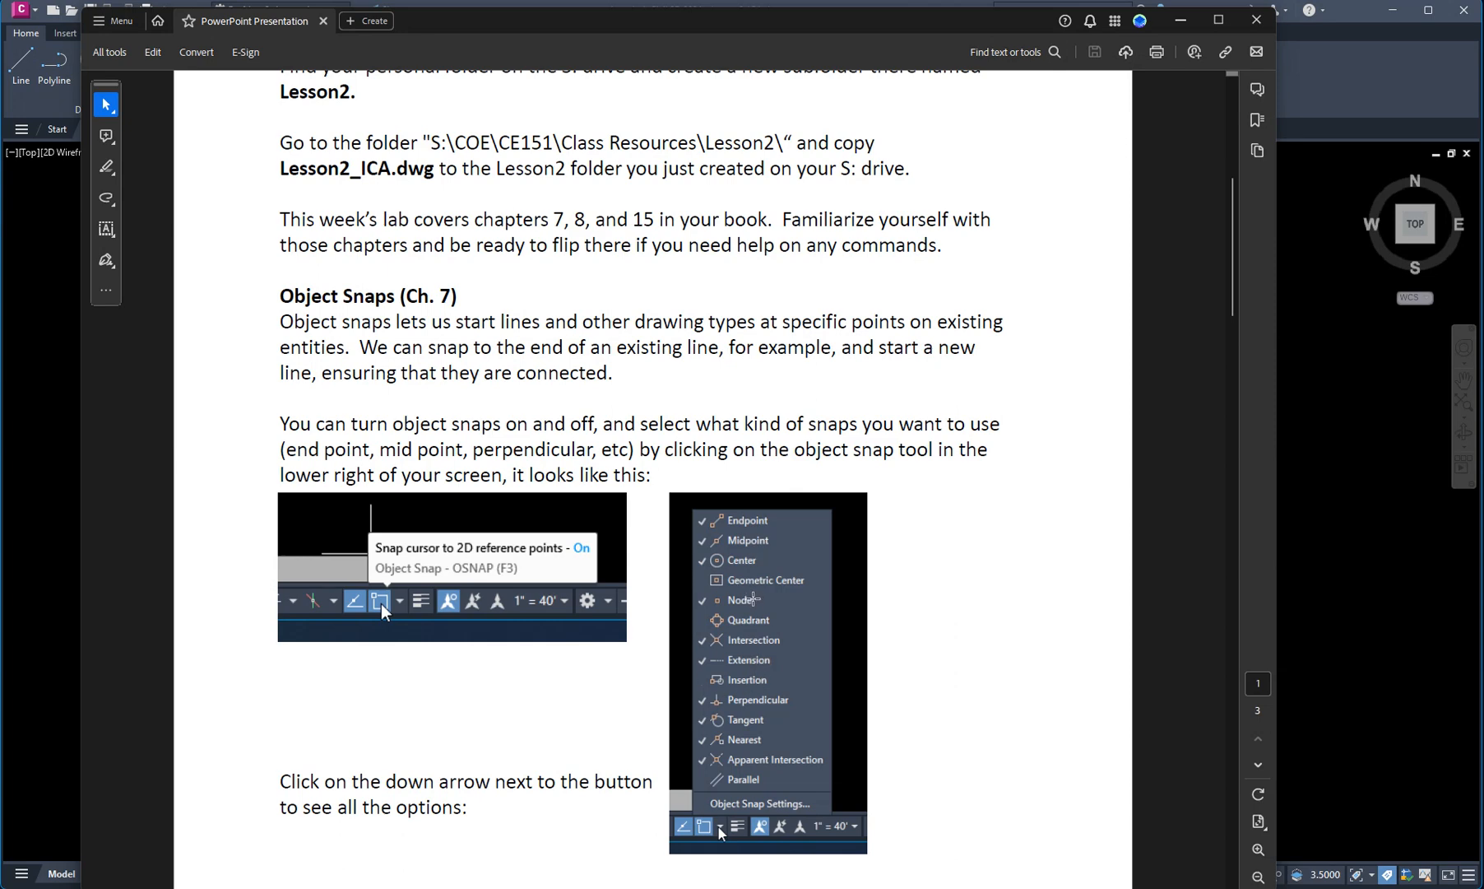
pyautogui.scroll(-3, 790, 594)
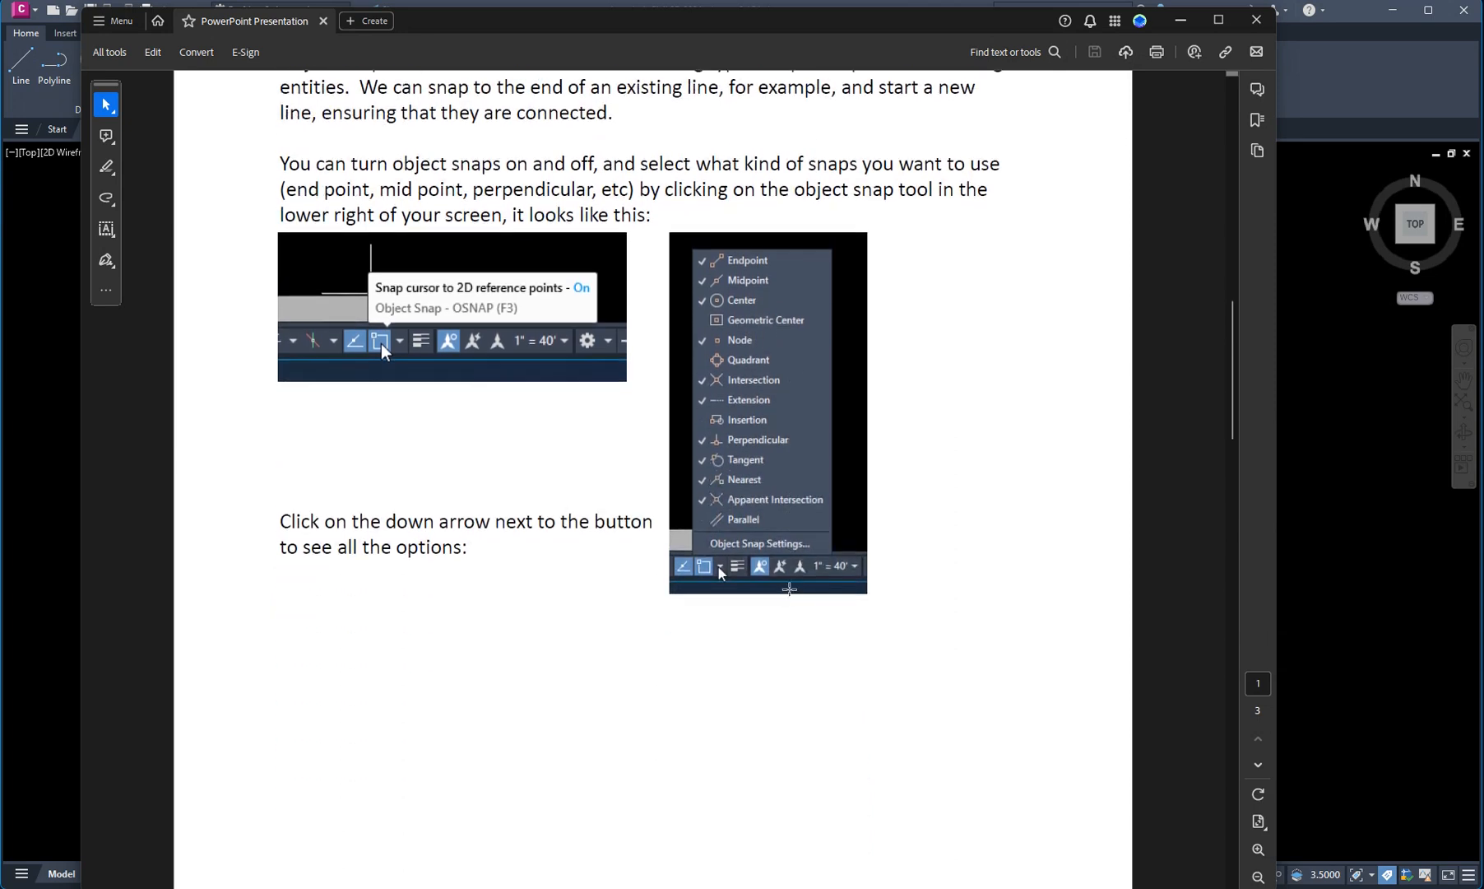
pyautogui.scroll(-3, 789, 589)
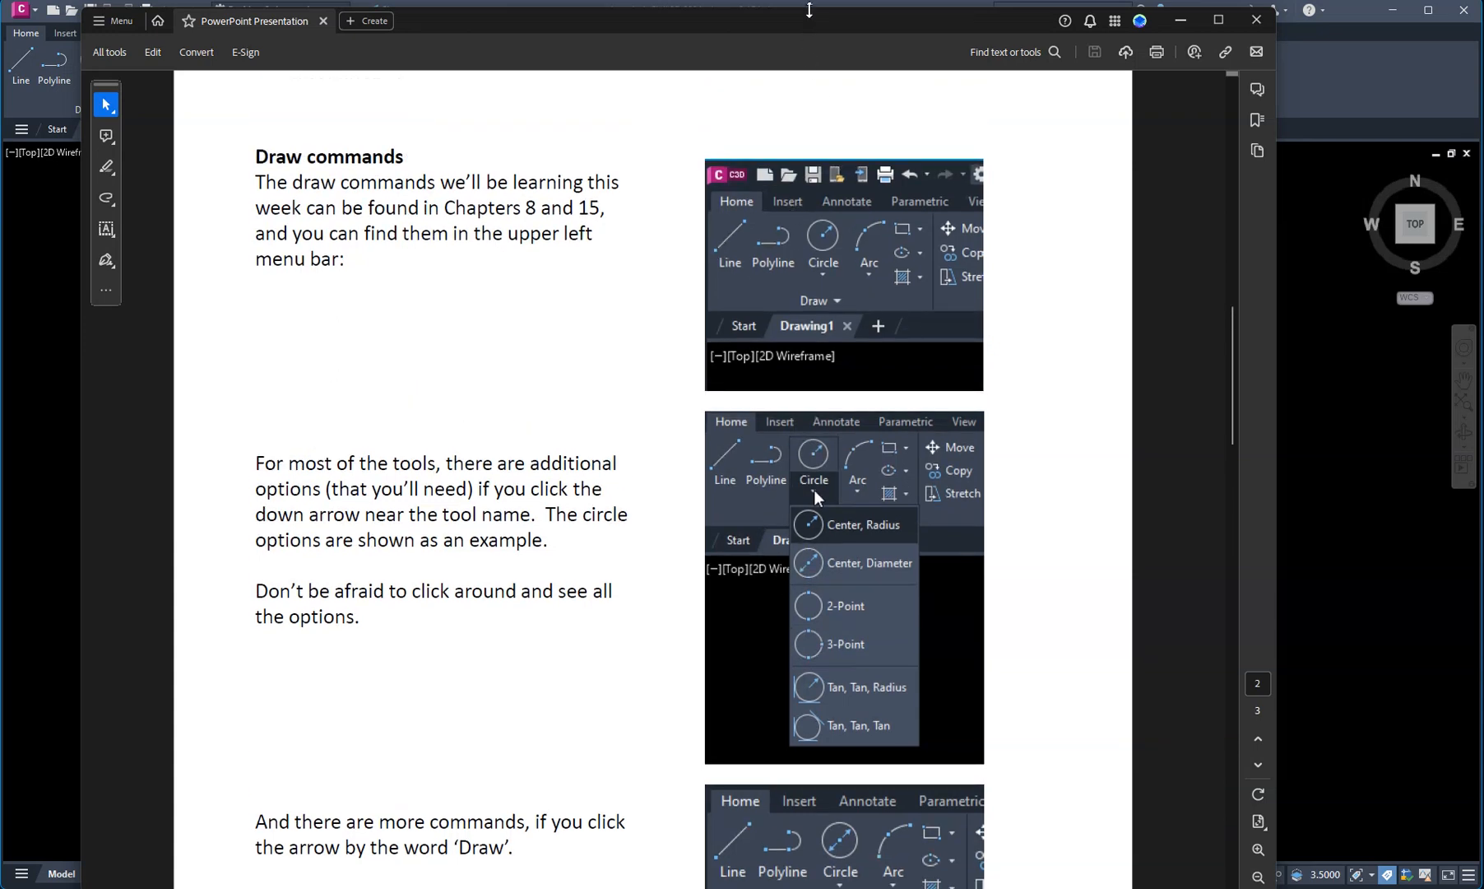
pyautogui.moveTo(725, 28); pyautogui.dragTo(0, 33)
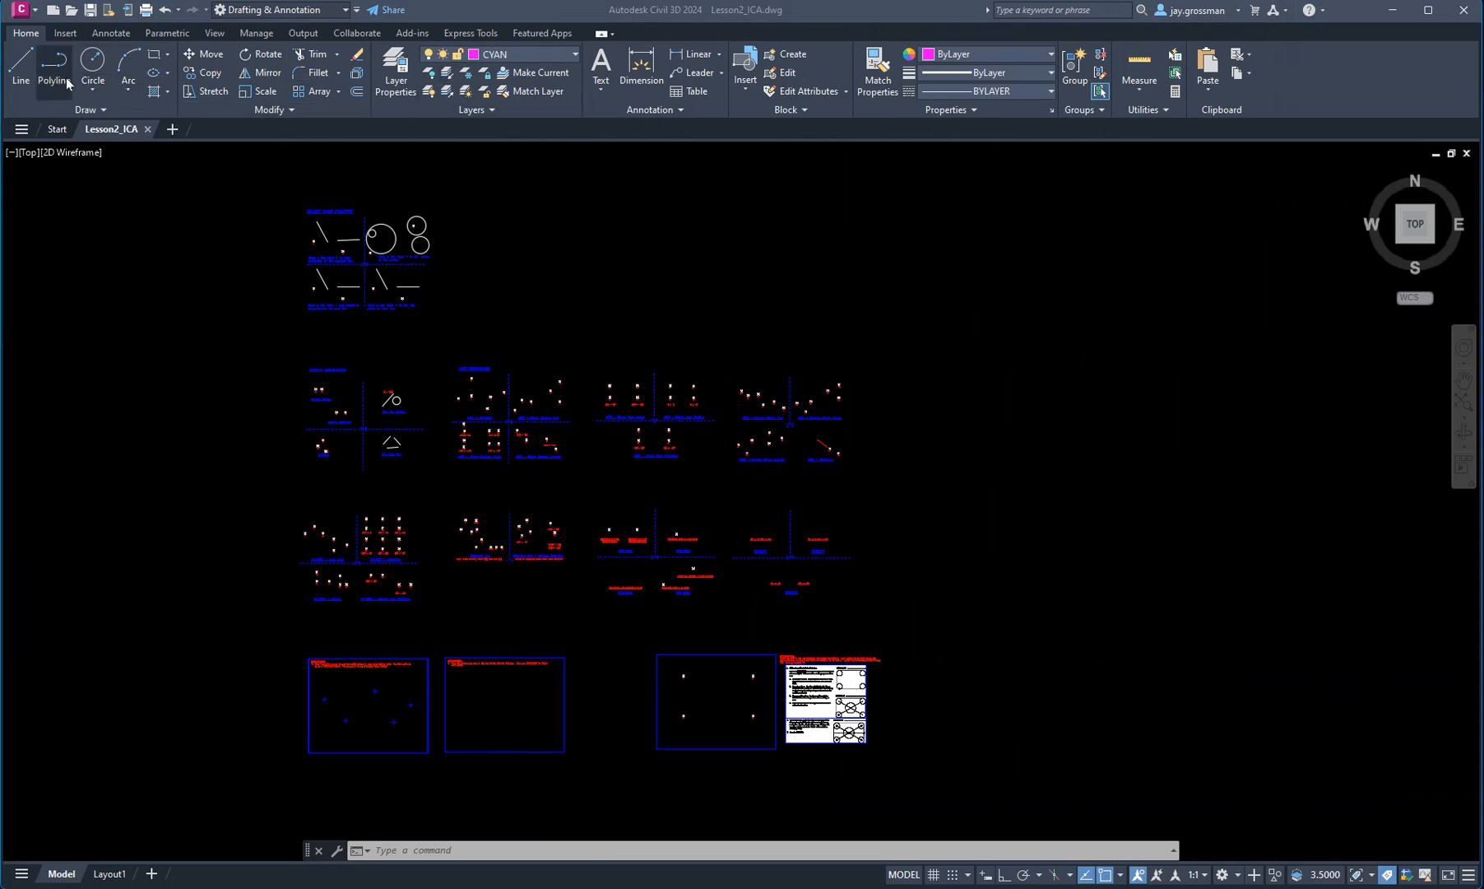
# Step: Review the Draw commands, including the Line tool, the Circle and Arc construction options, and the rectangle, ellipse and hatch variants
pyautogui.click(23, 38)
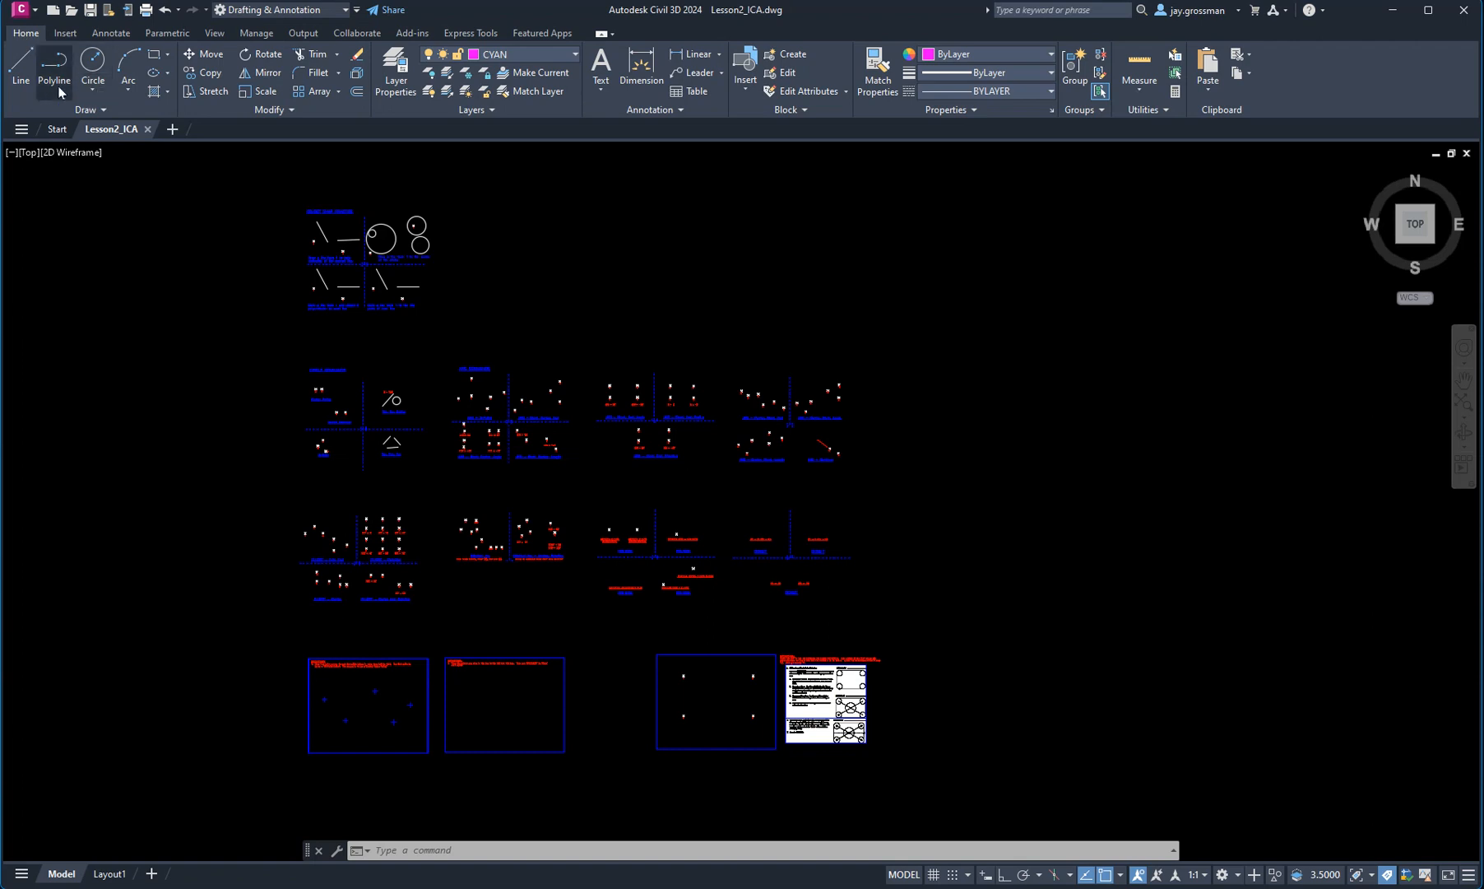
pyautogui.click(23, 78)
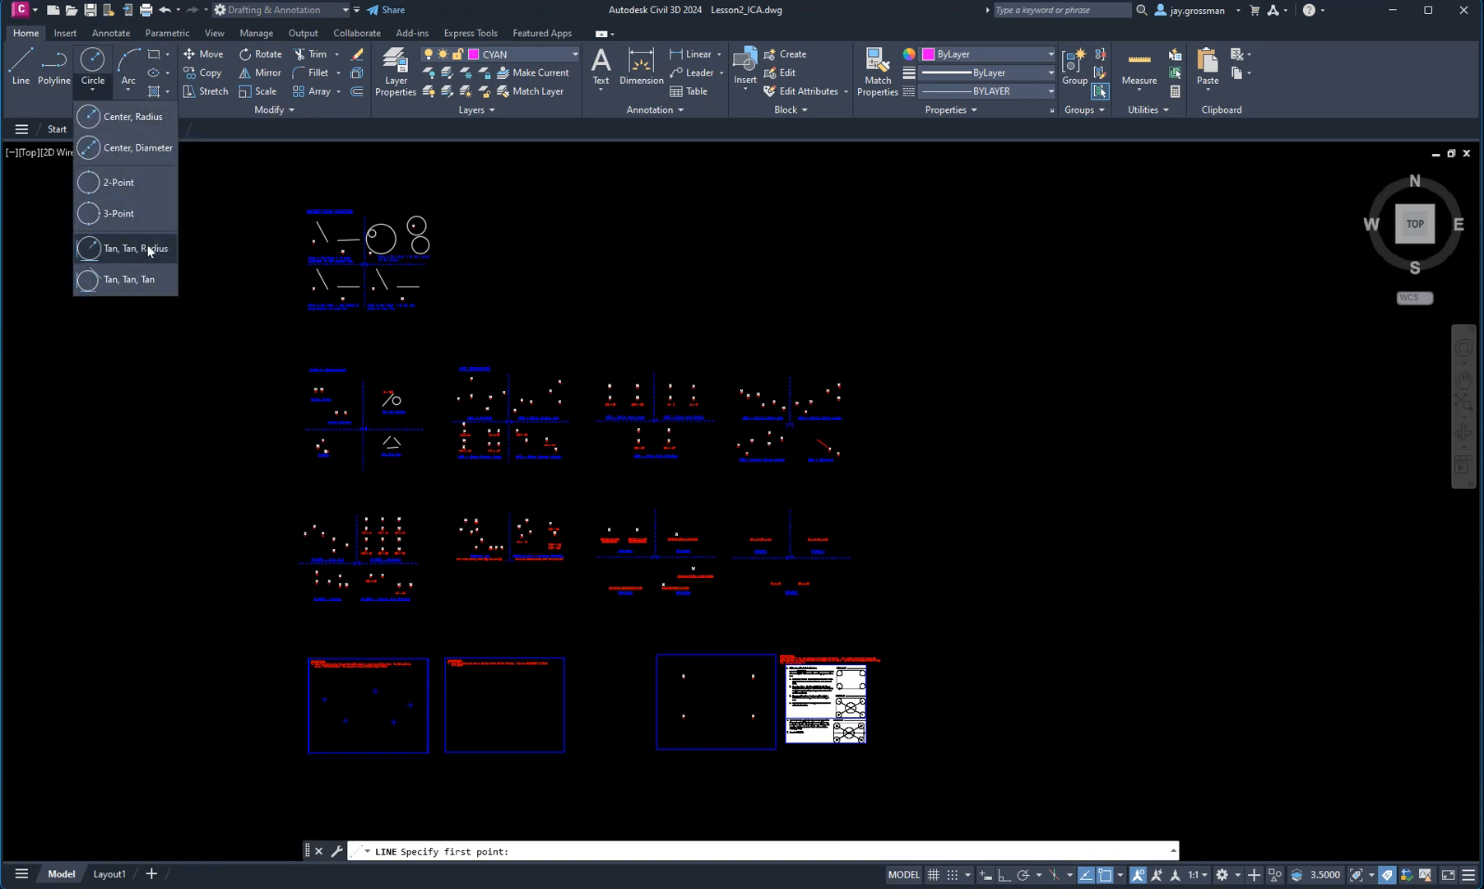
pyautogui.click(124, 93)
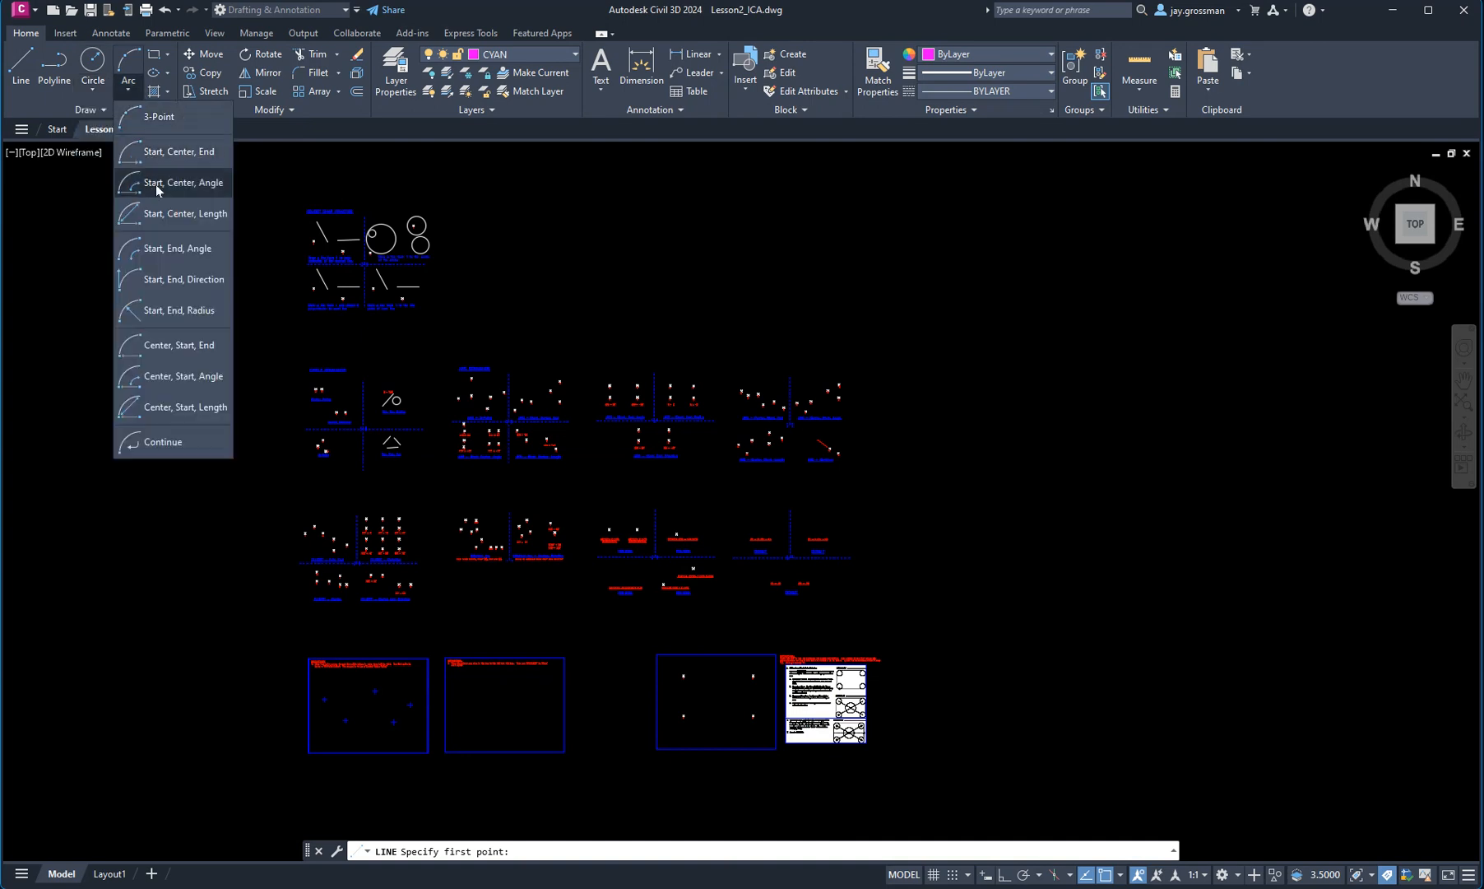
pyautogui.click(168, 56)
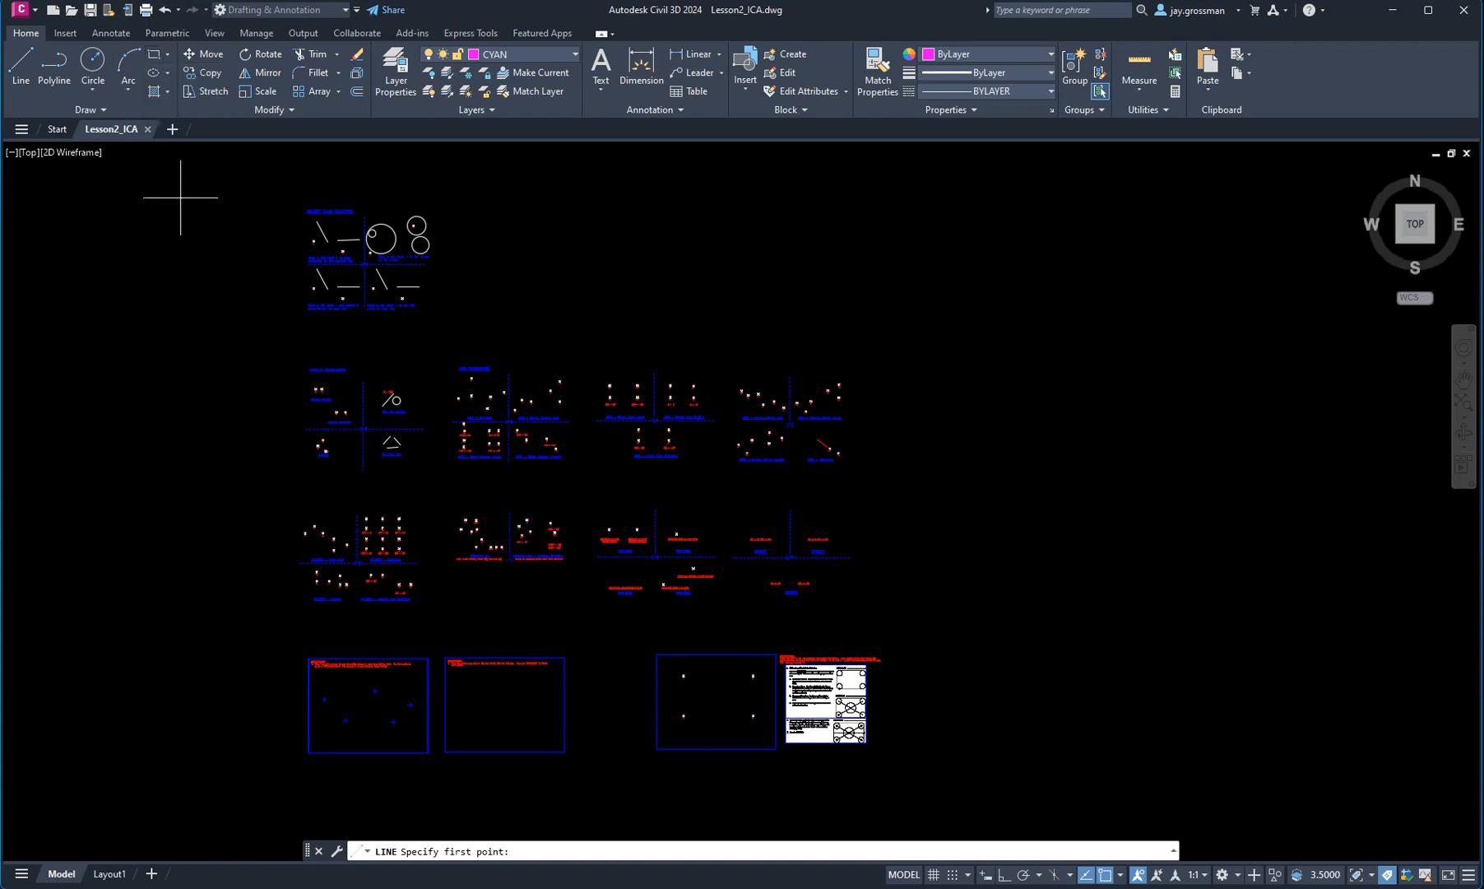
pyautogui.click(167, 73)
pyautogui.click(168, 91)
pyautogui.click(86, 111)
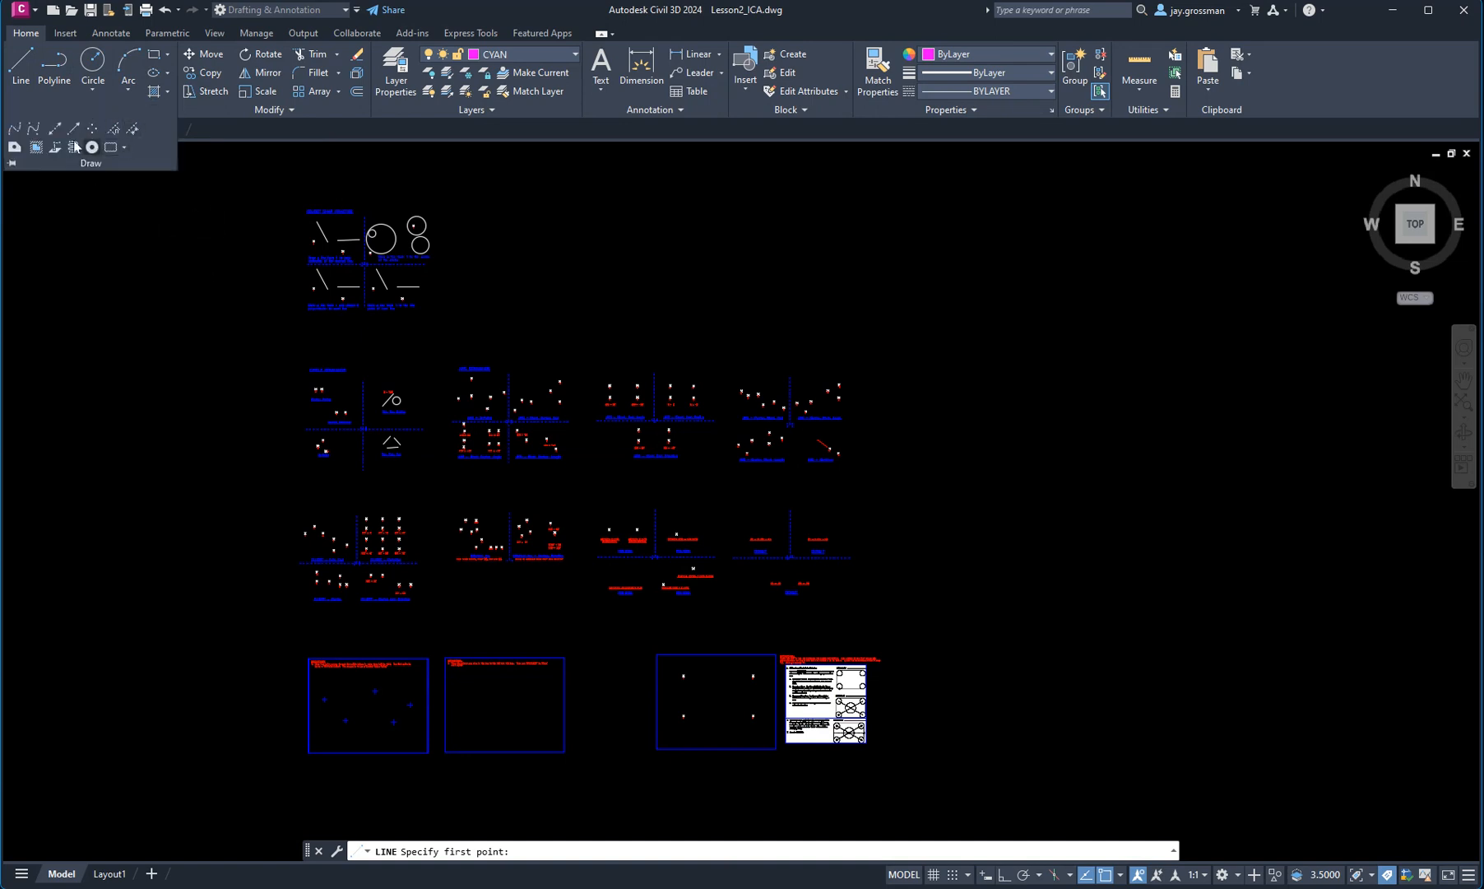
# Step: Draw one short slanted line in the empty area beside the Object Snap Practice exercises
pyautogui.click(120, 207)
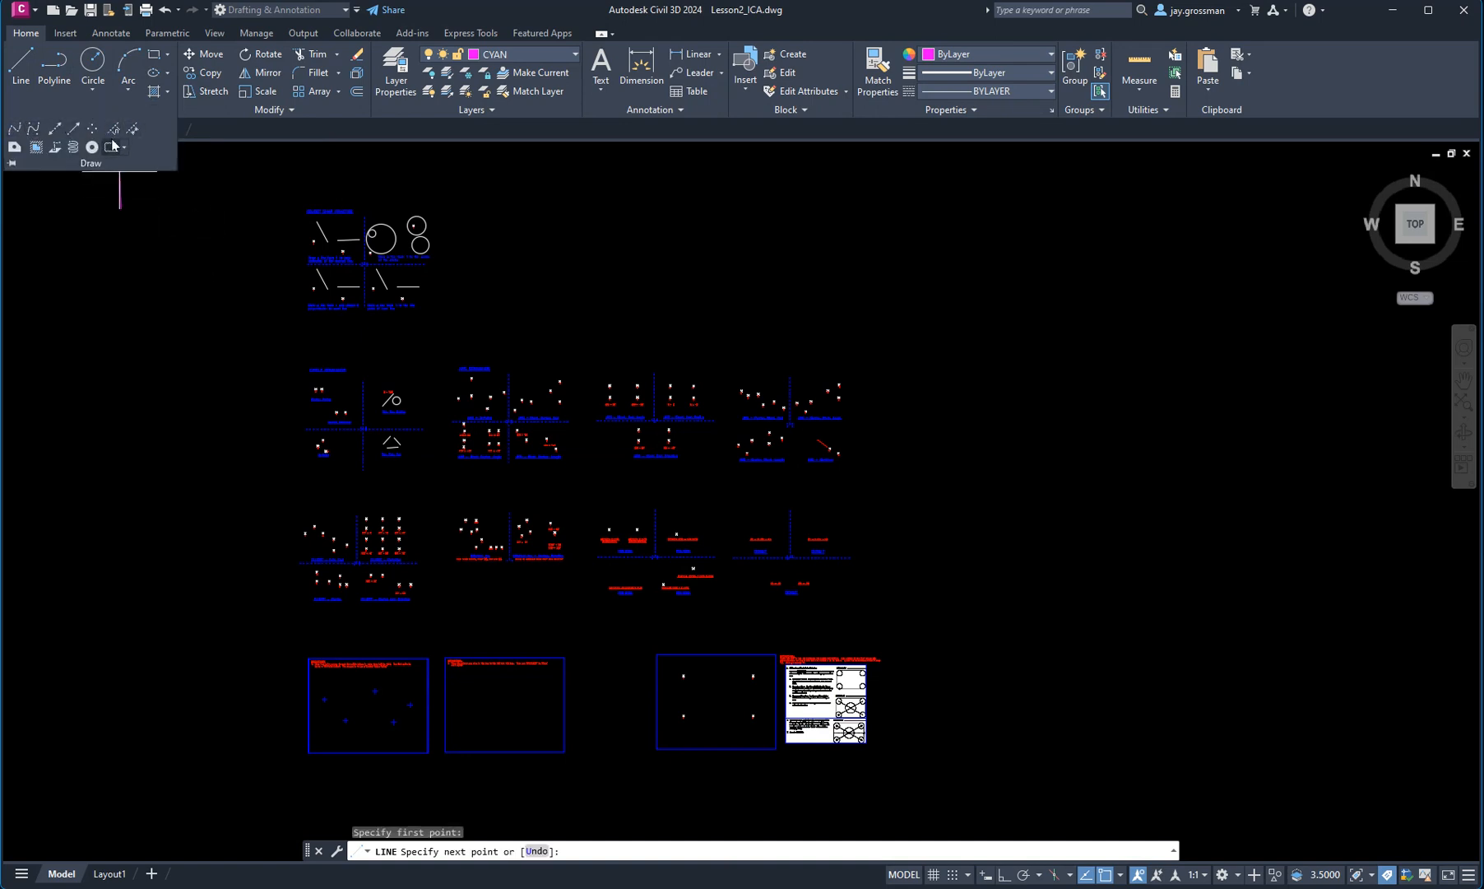
pyautogui.click(194, 186)
pyautogui.press('Escape')
pyautogui.press('Escape')
pyautogui.press('Escape')
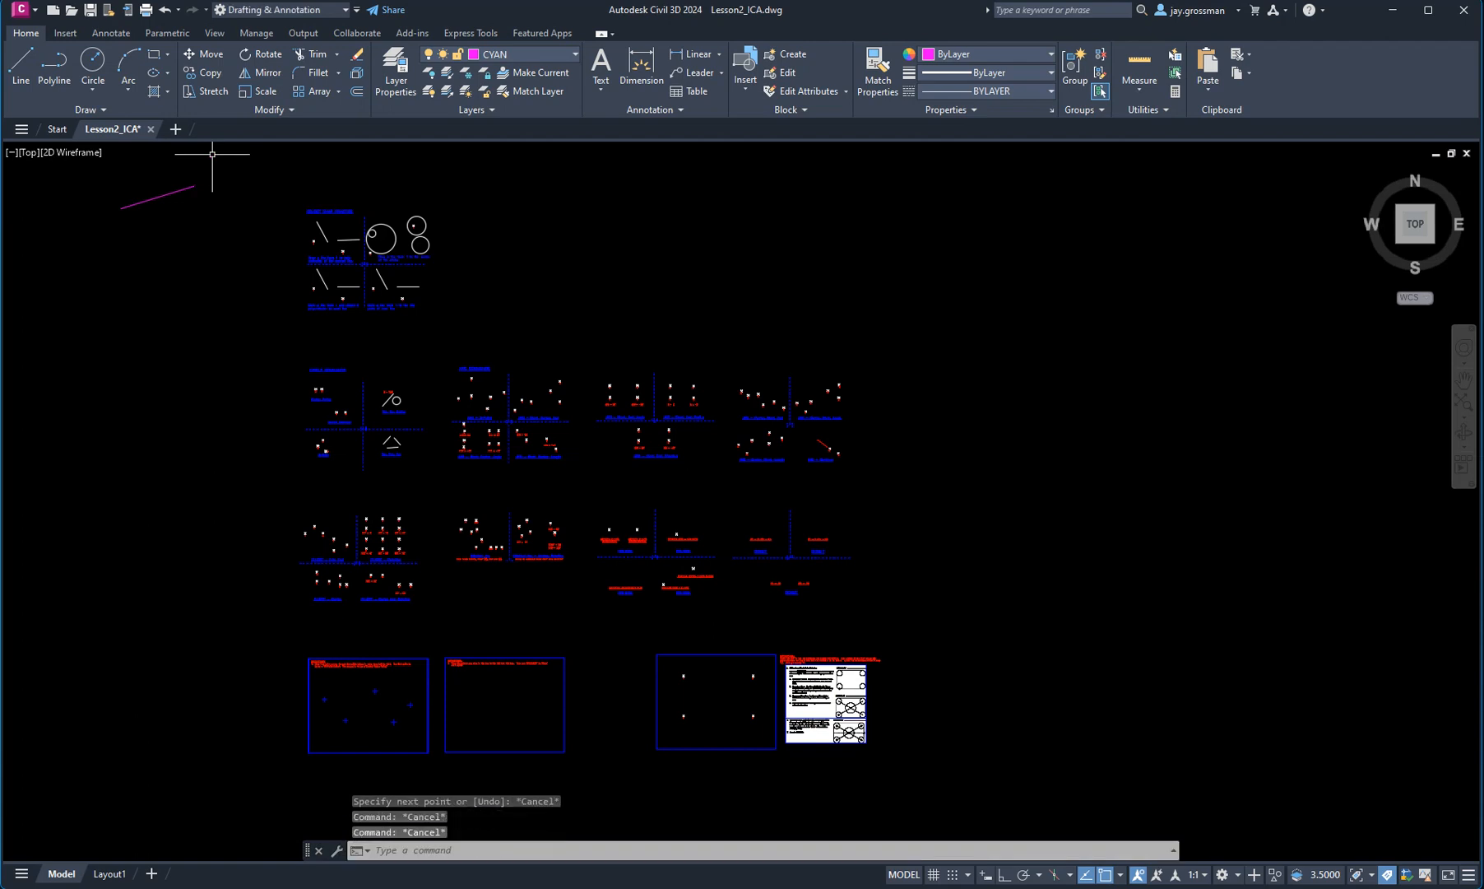
# Step: Check the additional Draw commands and erase the stray slanted line beside the Object Snap Practice exercises
pyautogui.click(92, 109)
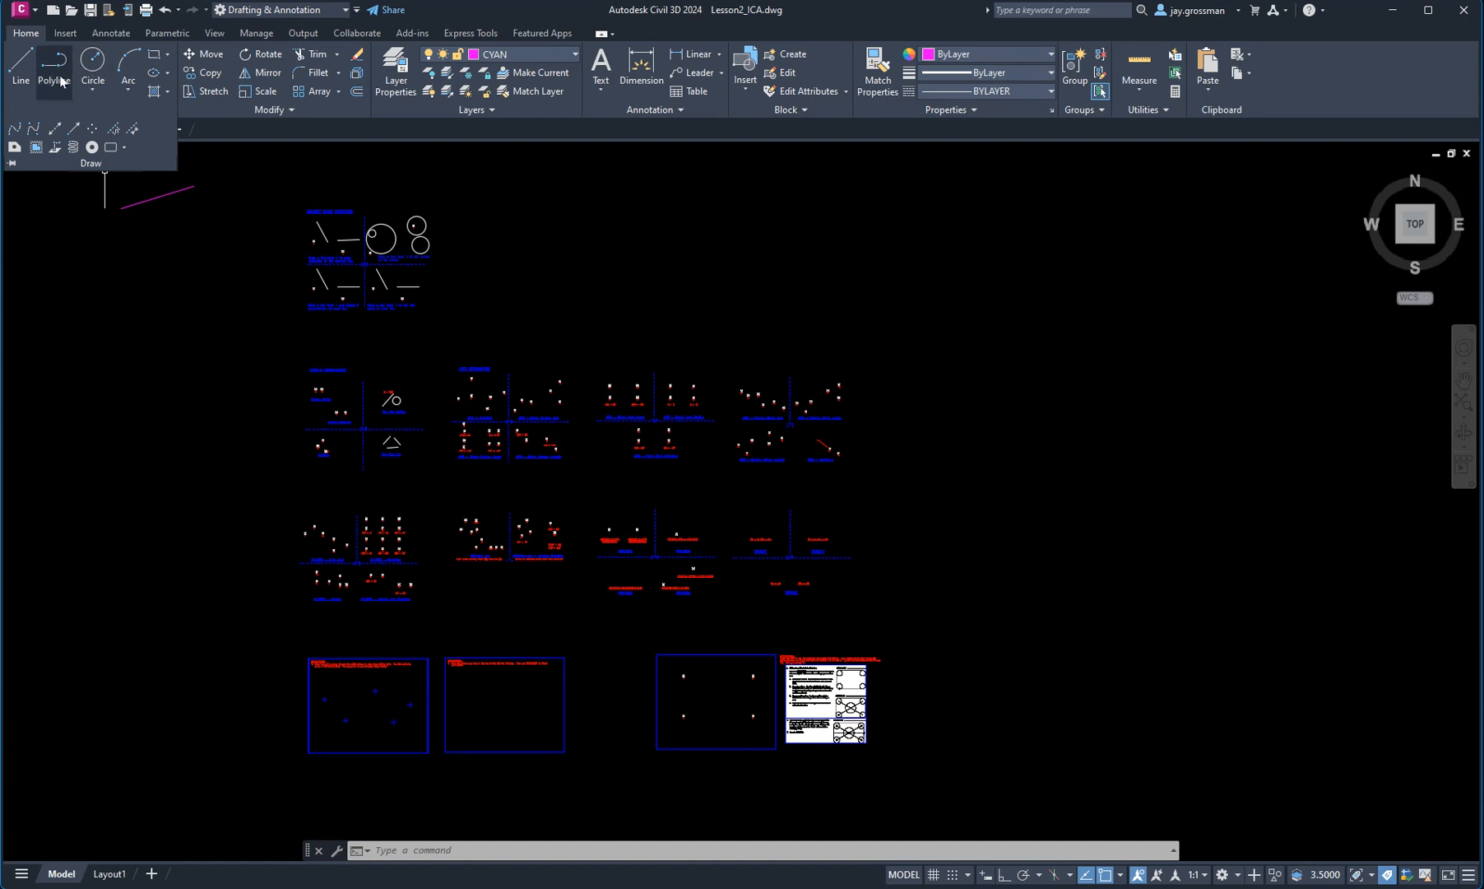
pyautogui.press('Escape')
pyautogui.press('Escape')
pyautogui.press('Escape')
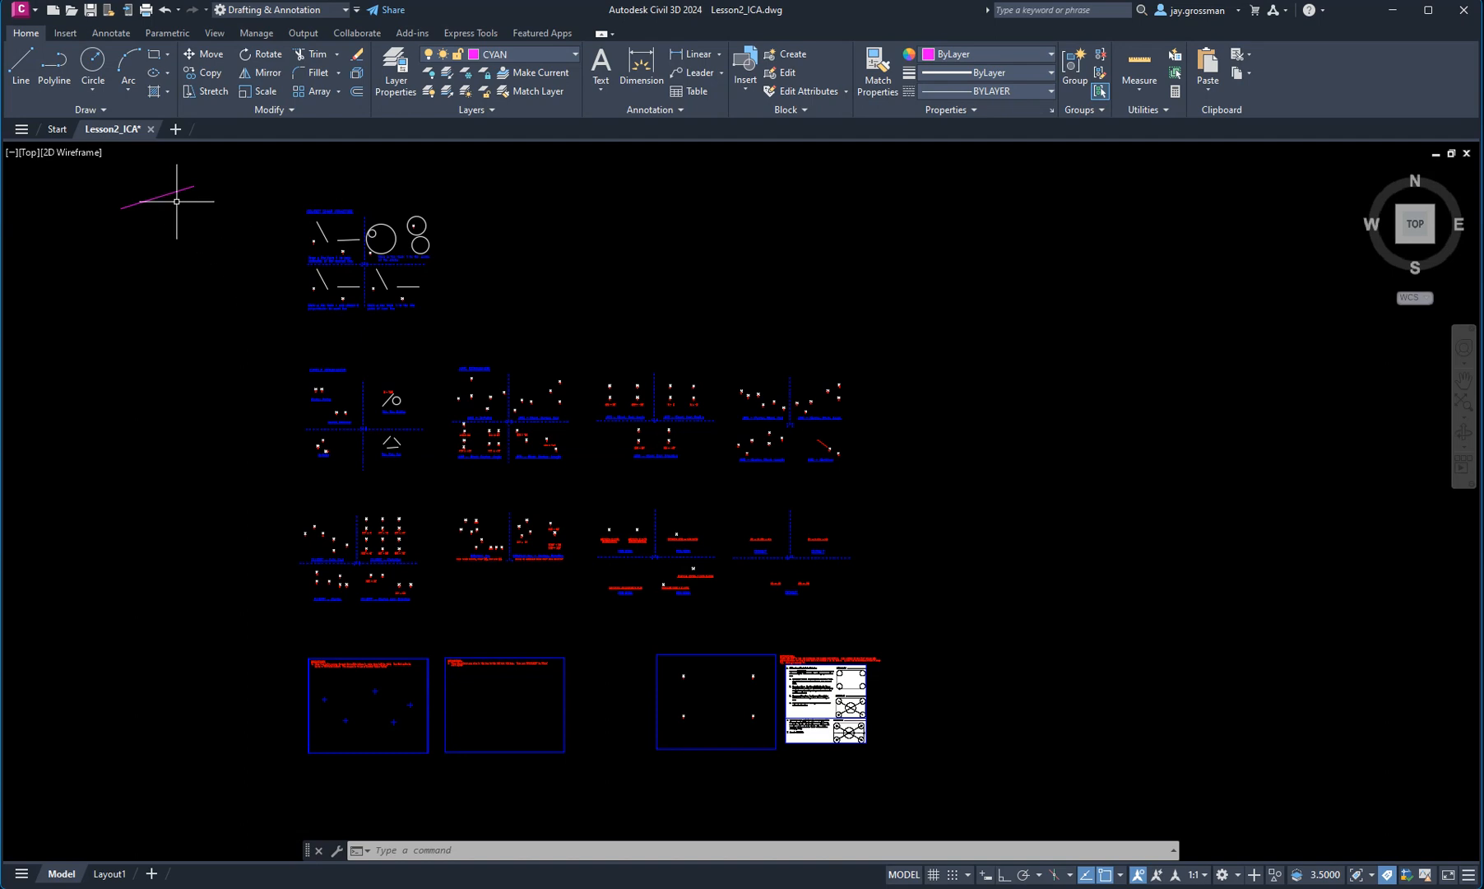
pyautogui.click(151, 199)
pyautogui.press('Delete')
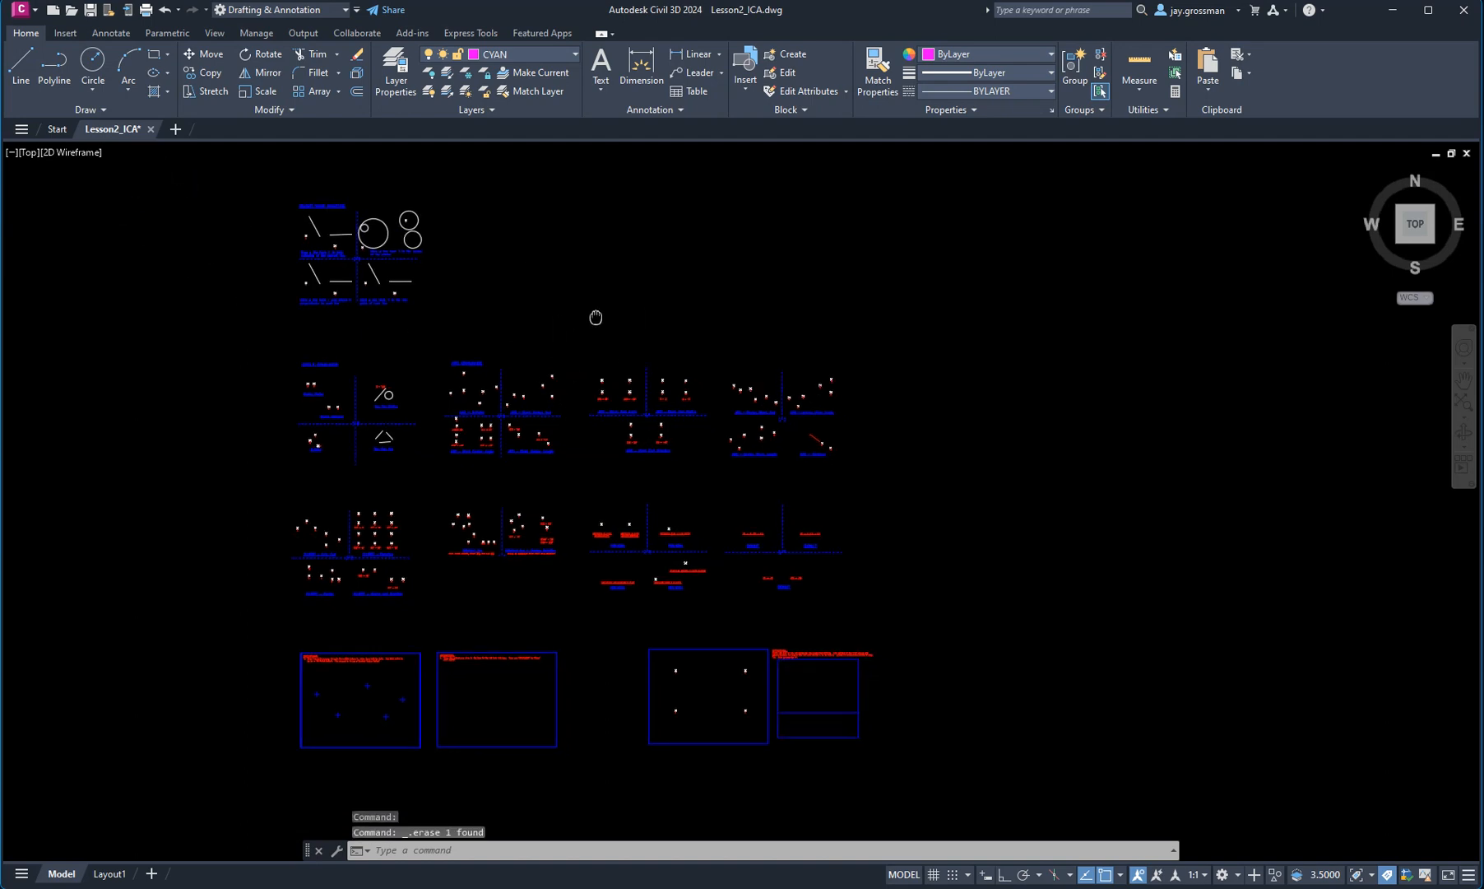
# Step: Check the enabled object snap modes and draw a line from point 1 to the upper endpoint of the slanted line in Object Snap Practice quadrant 1
pyautogui.moveTo(597, 318); pyautogui.dragTo(657, 325, button='middle')
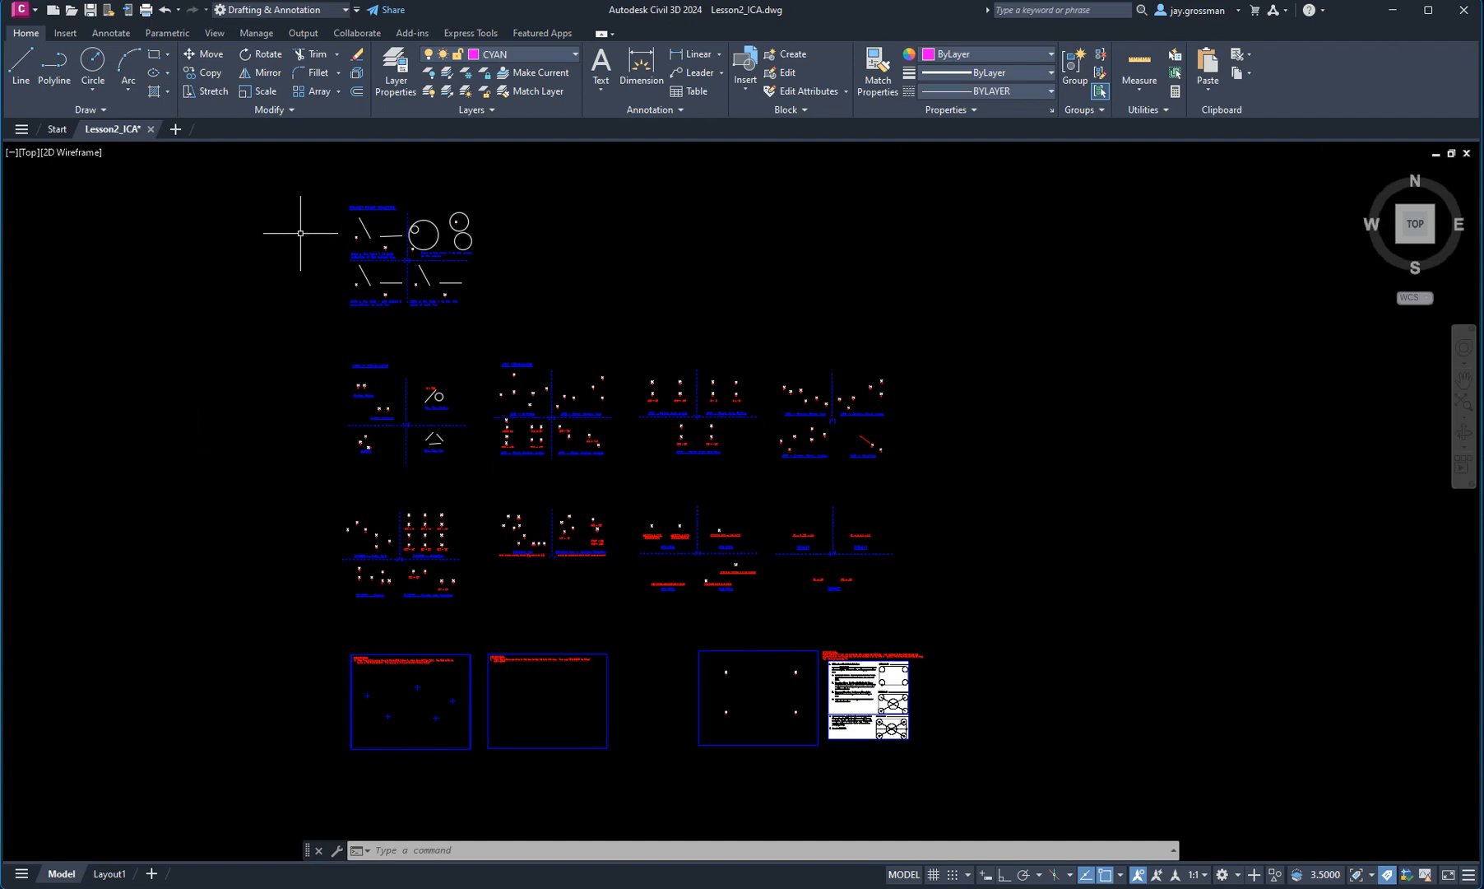
pyautogui.scroll(4, 383, 224)
pyautogui.scroll(4, 438, 279)
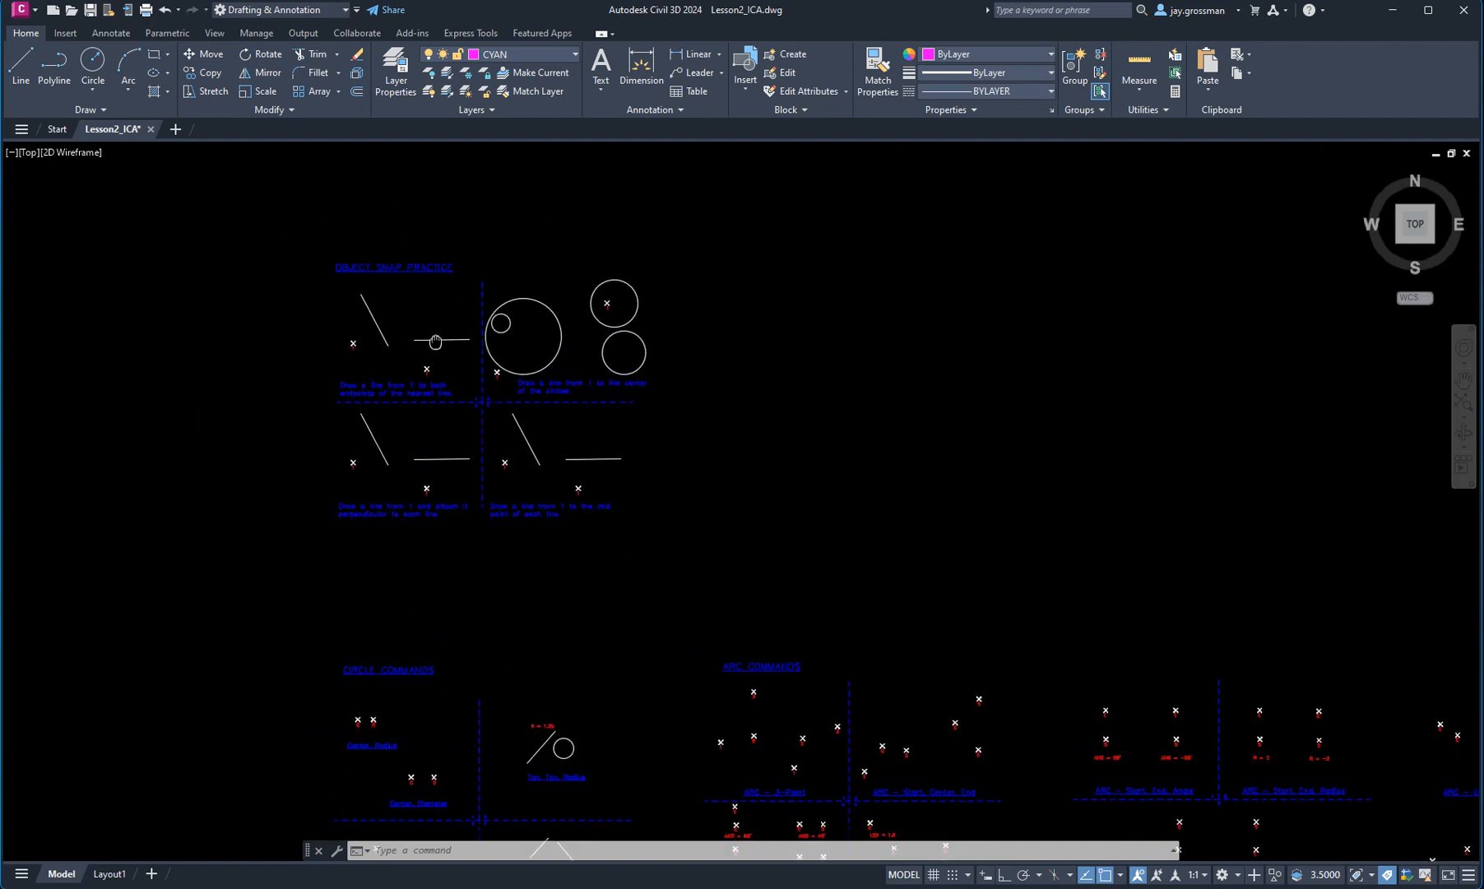
pyautogui.moveTo(371, 342); pyautogui.dragTo(601, 451, button='middle')
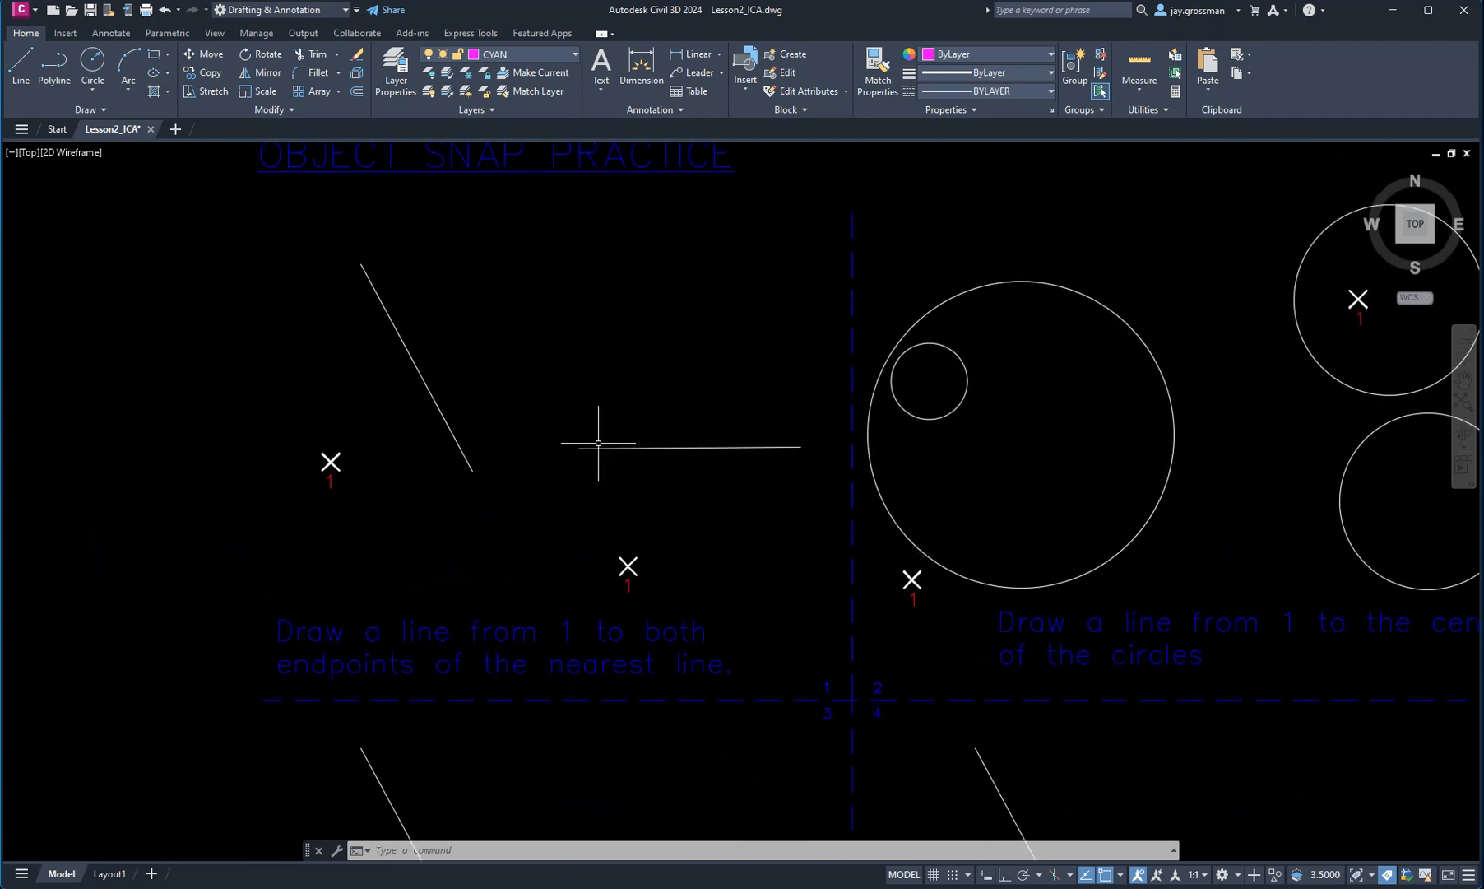
pyautogui.scroll(-2, 598, 438)
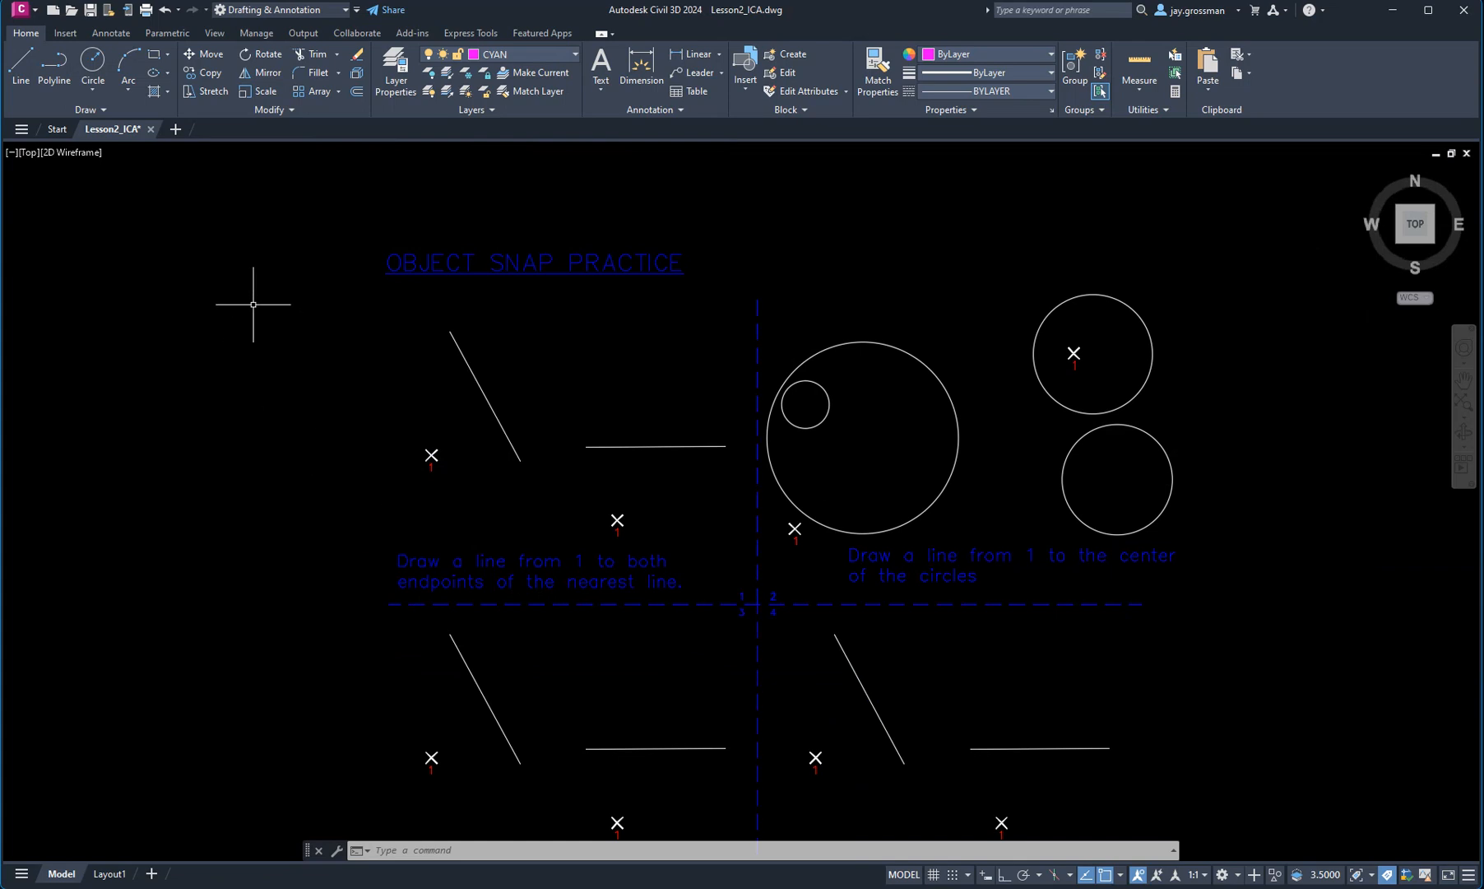
pyautogui.click(21, 66)
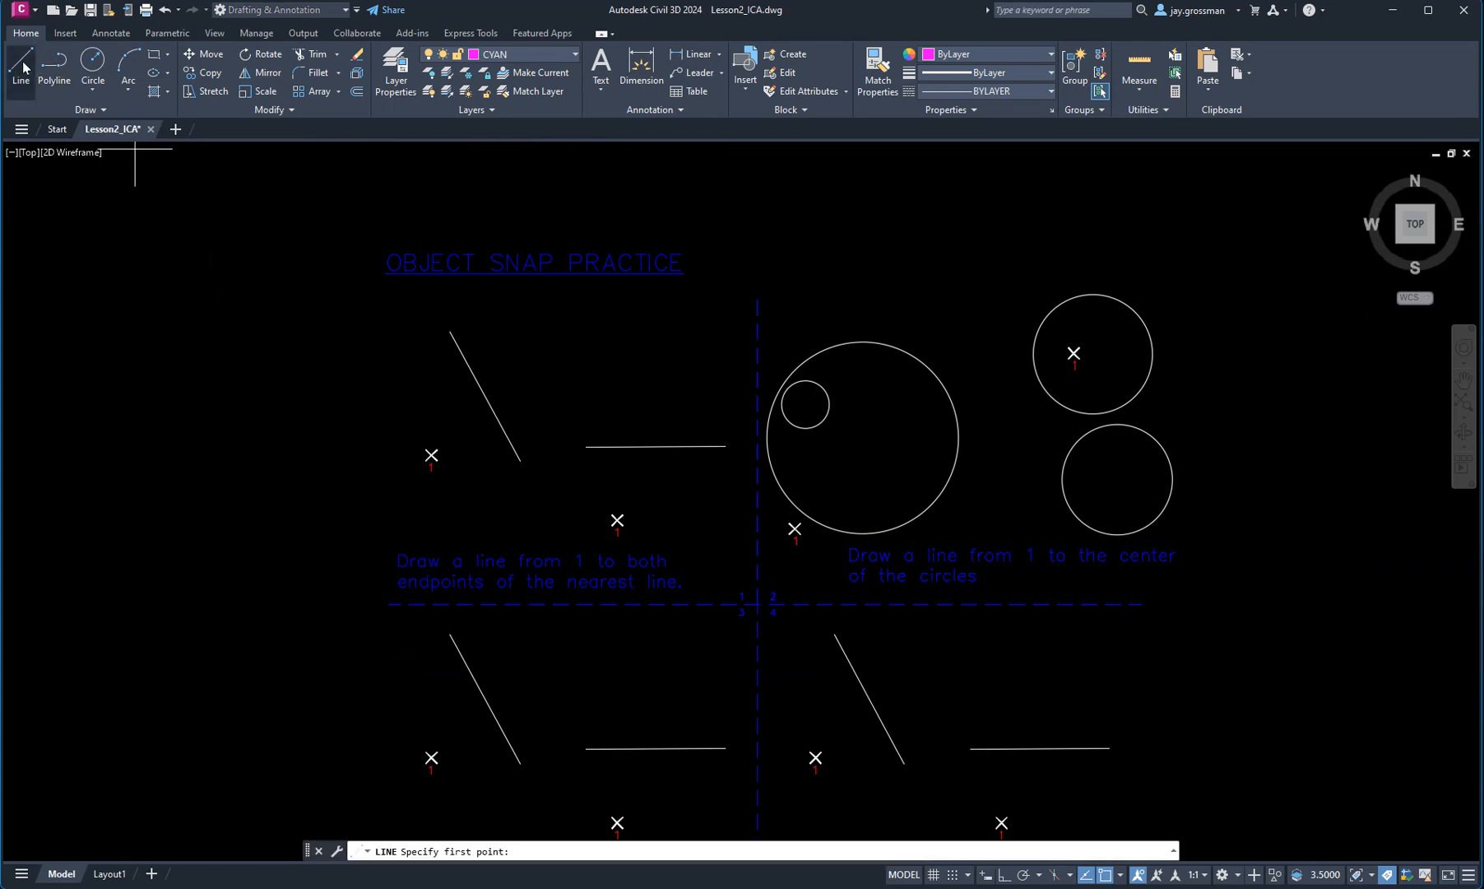
pyautogui.click(1122, 875)
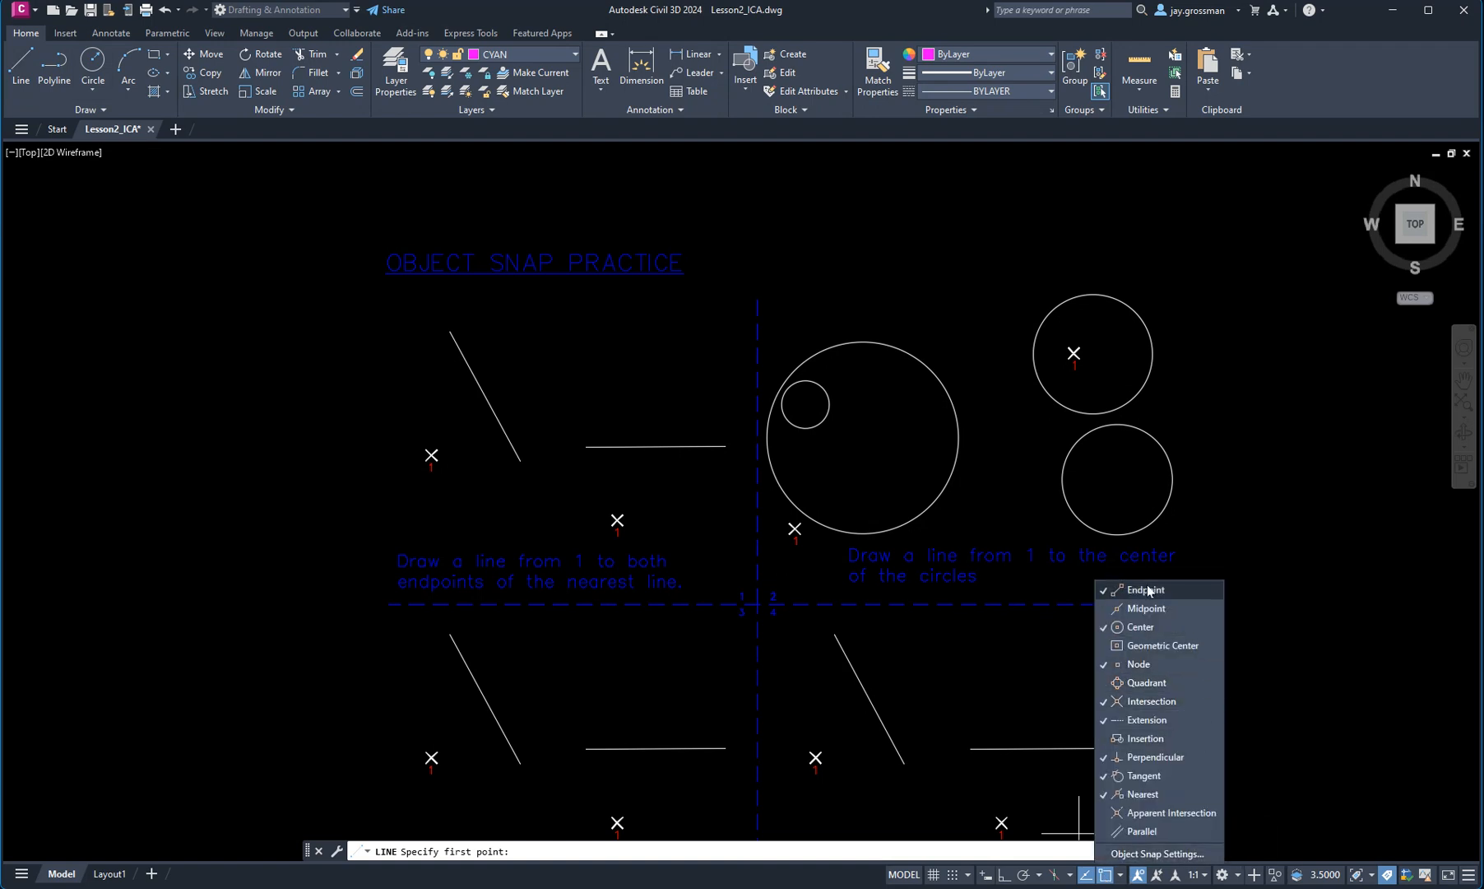
pyautogui.click(339, 450)
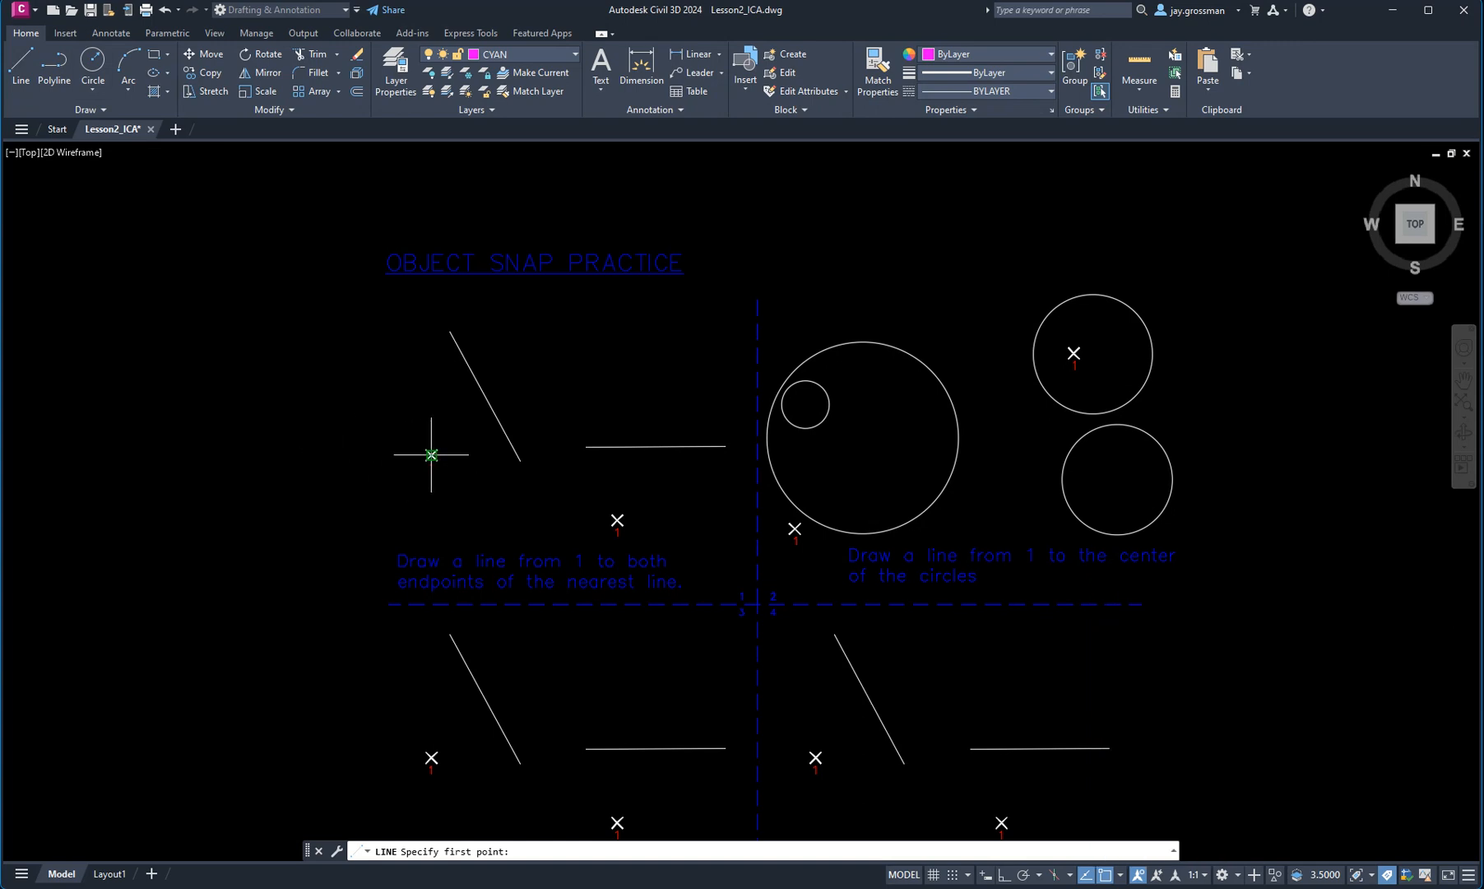
pyautogui.click(431, 455)
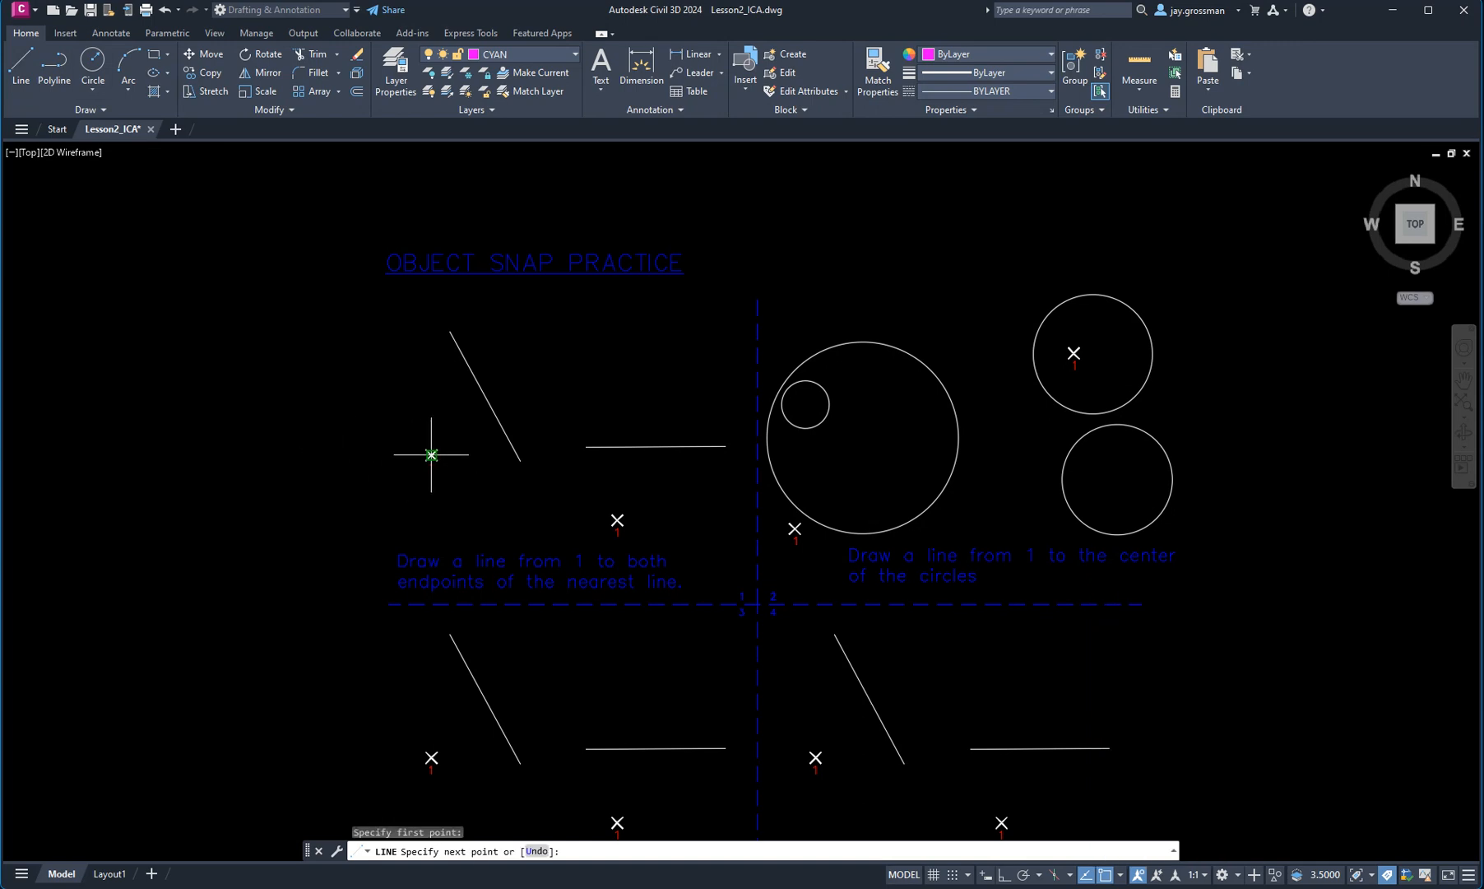
pyautogui.click(450, 331)
pyautogui.press('Return')
# Step: Draw a second line from the same point 1 to the lower endpoint of the slanted line in quadrant 1
pyautogui.press('Return')
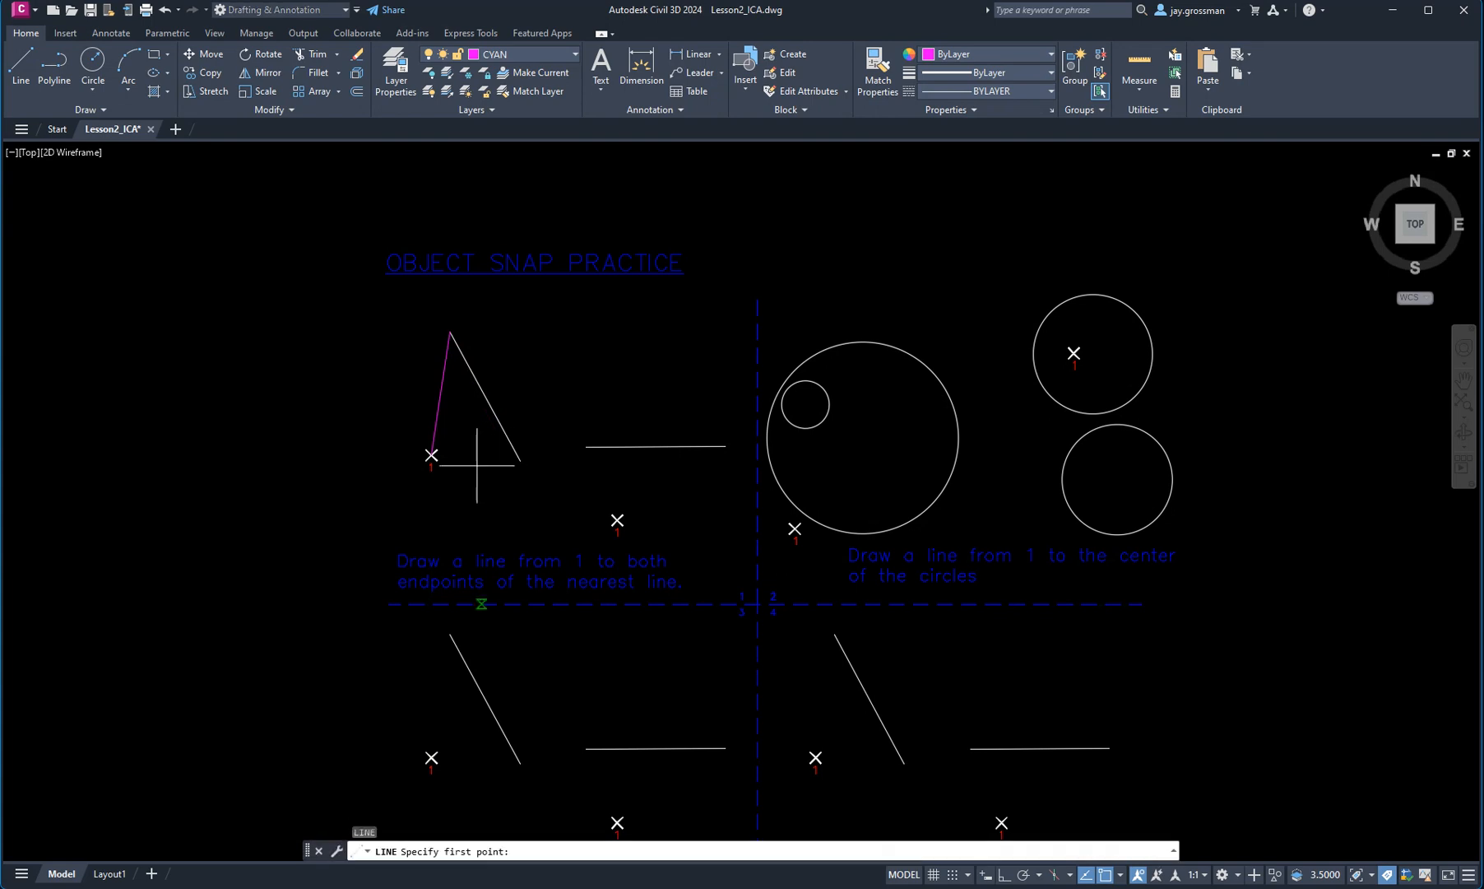
pyautogui.click(432, 454)
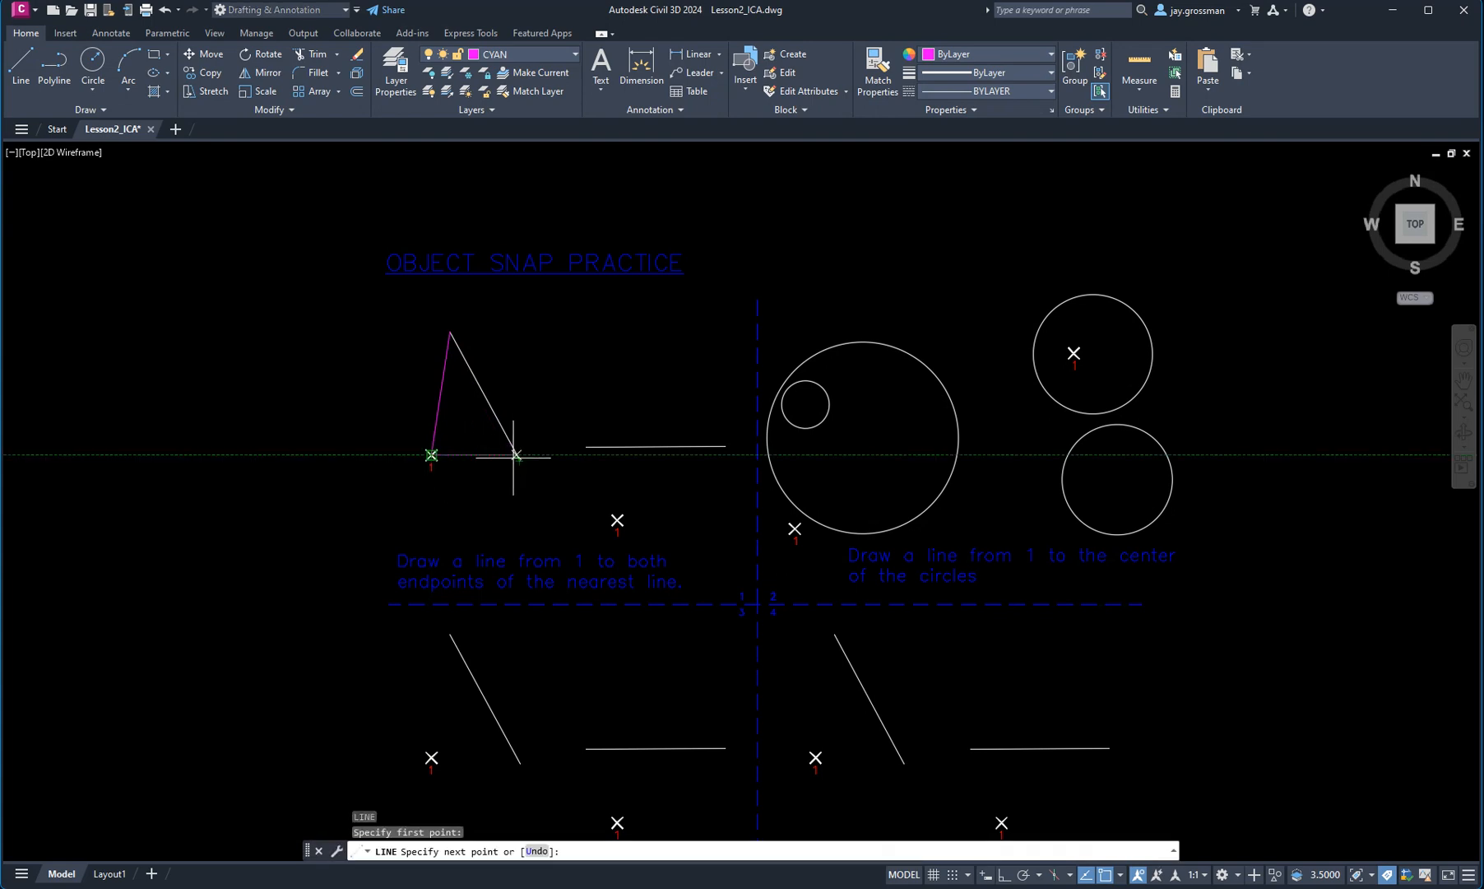
pyautogui.click(517, 459)
pyautogui.press('Return')
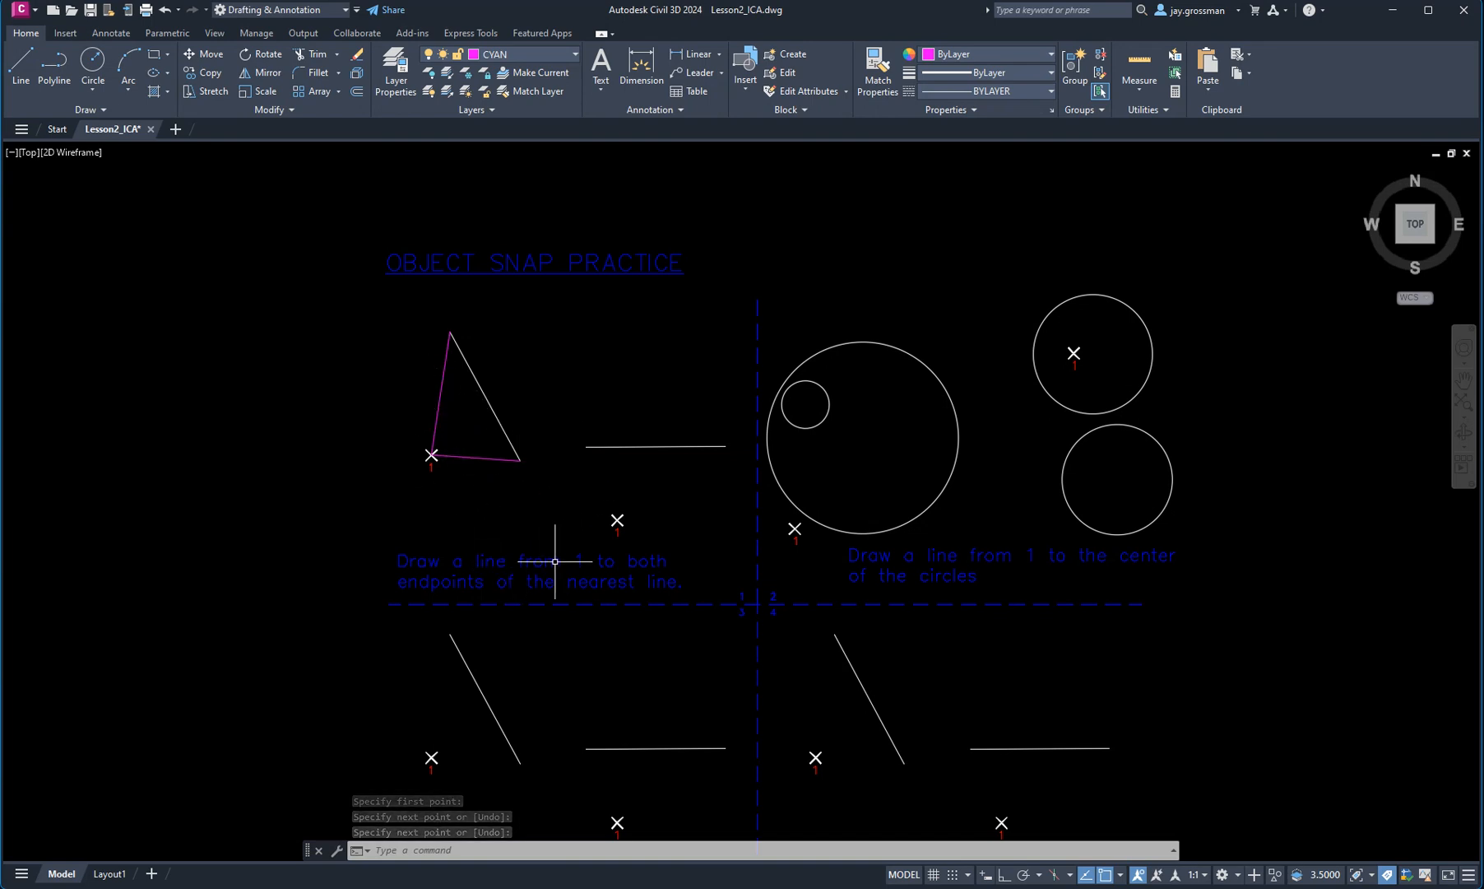
# Step: Draw a line from the point 1 below the horizontal line in quadrant 1 to that line's left endpoint
pyautogui.scroll(3, 485, 498)
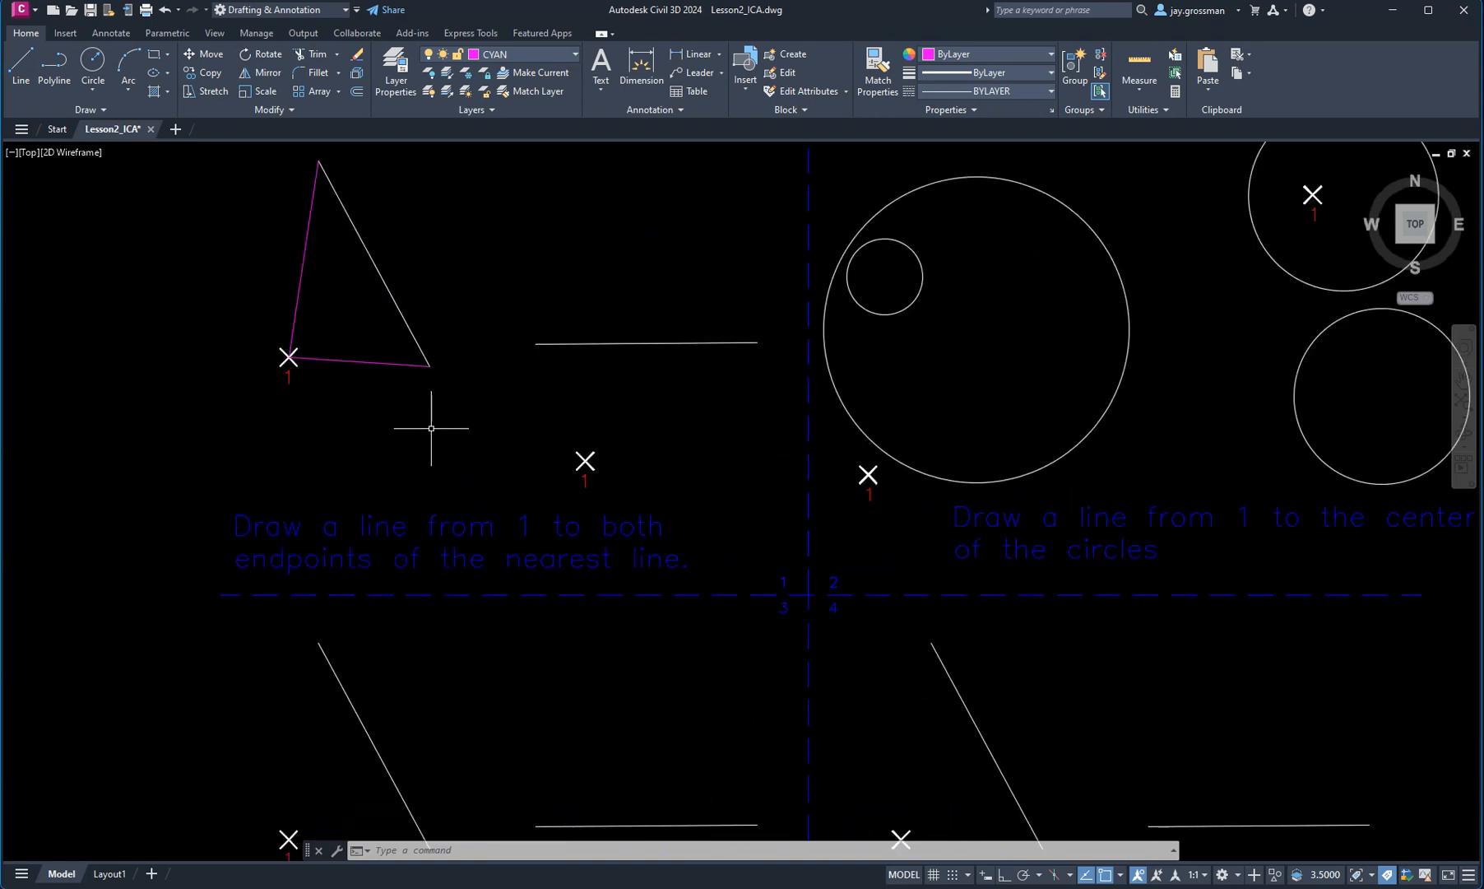
pyautogui.moveTo(431, 428); pyautogui.dragTo(475, 521, button='middle')
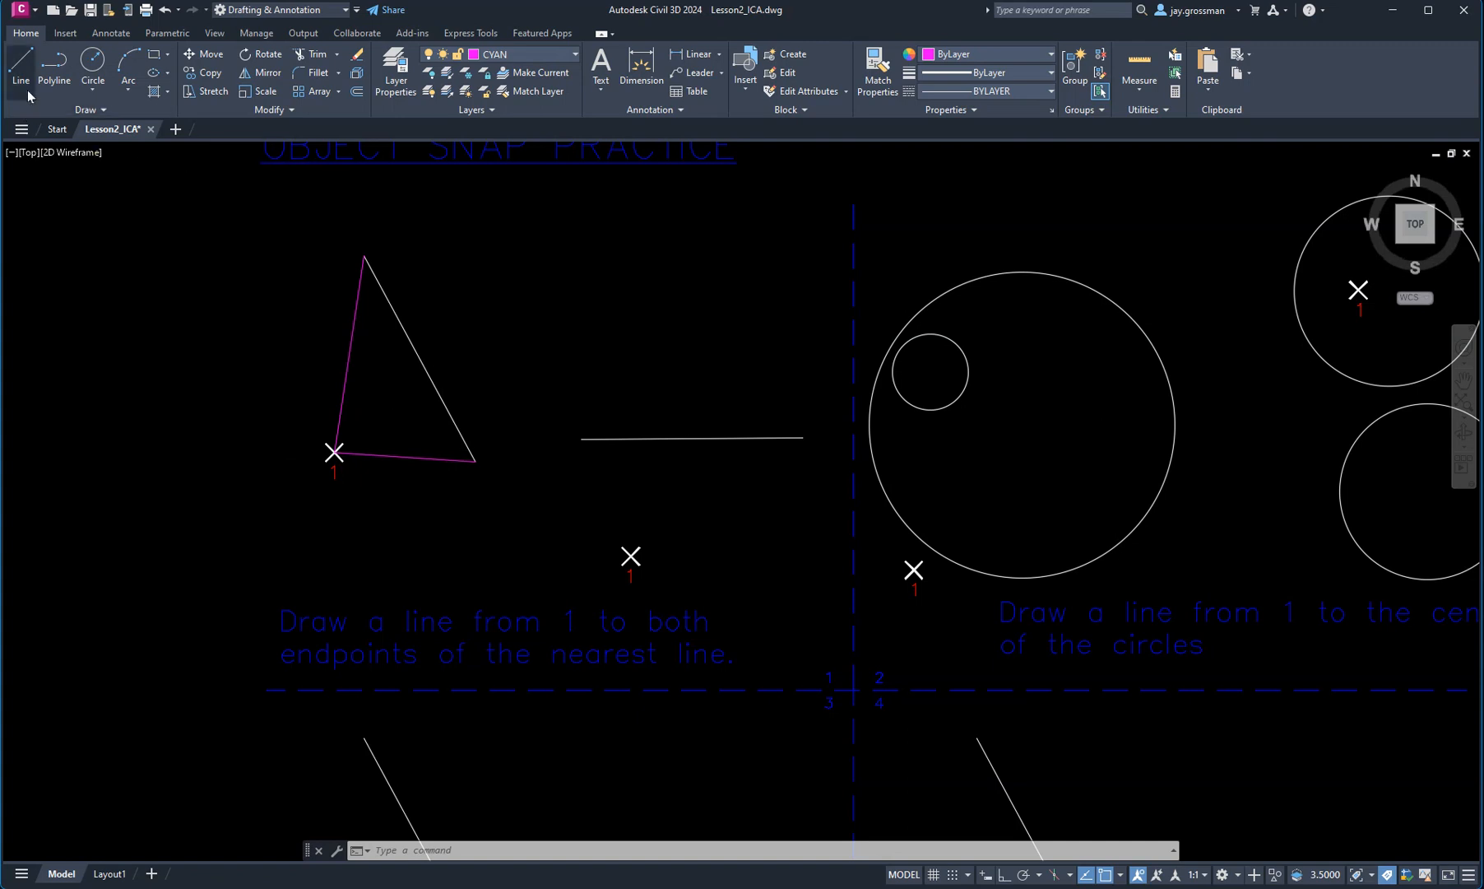
pyautogui.click(21, 66)
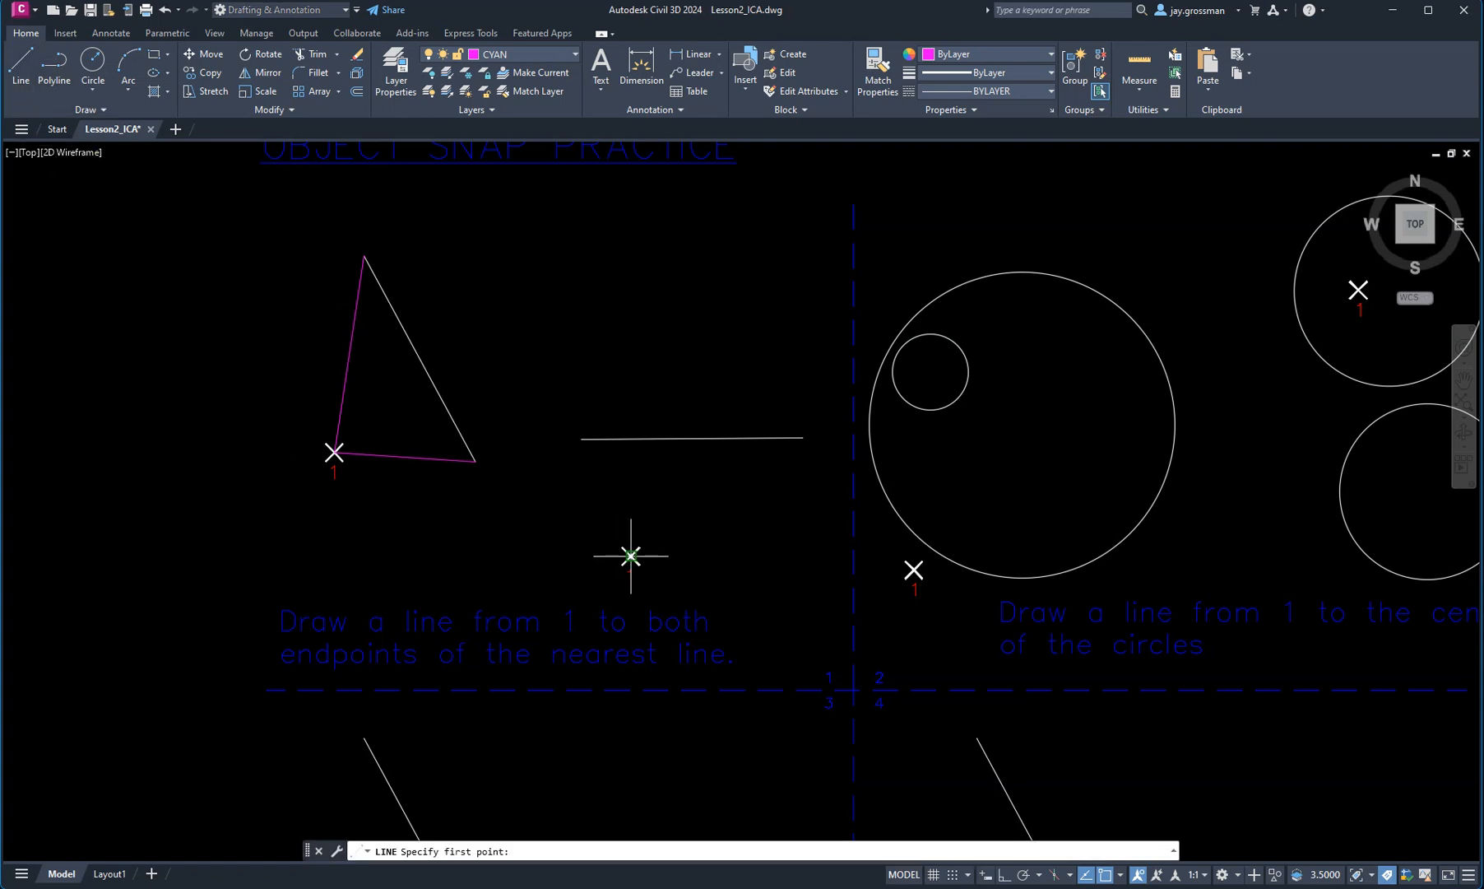
pyautogui.click(630, 556)
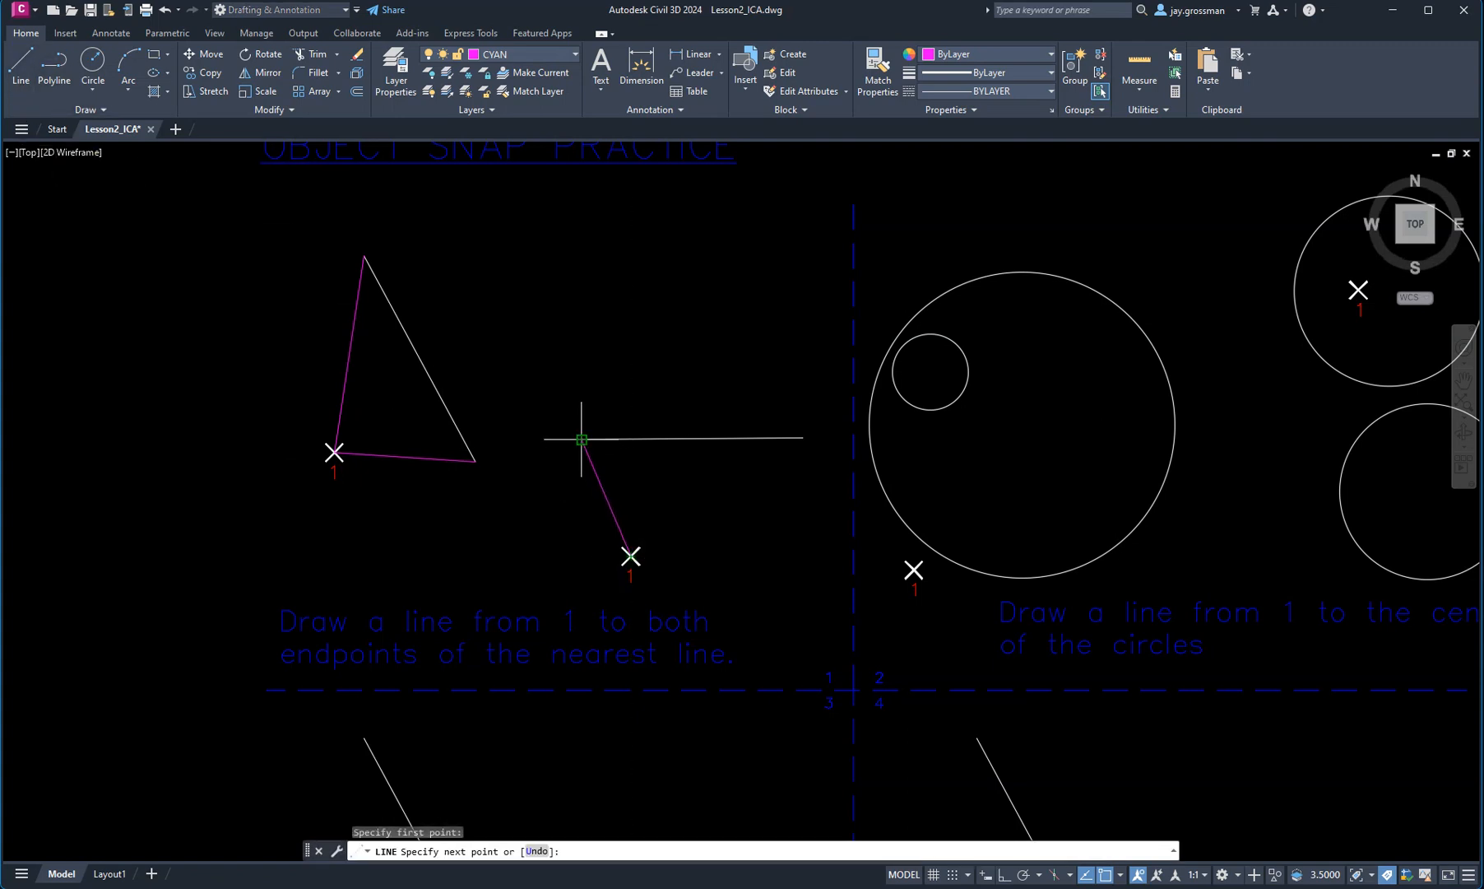
pyautogui.click(582, 439)
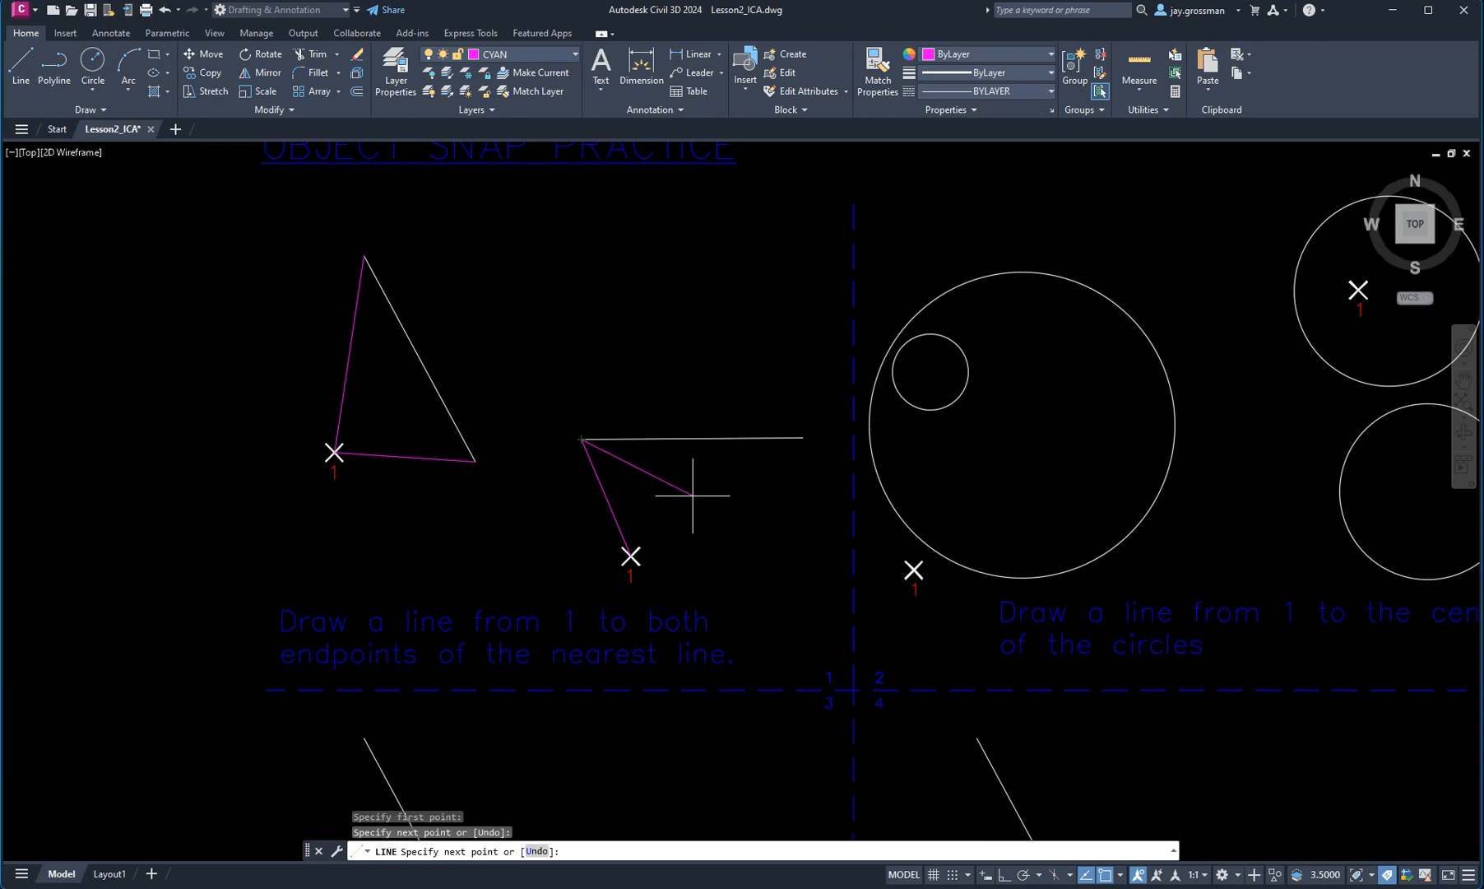
pyautogui.press('Return')
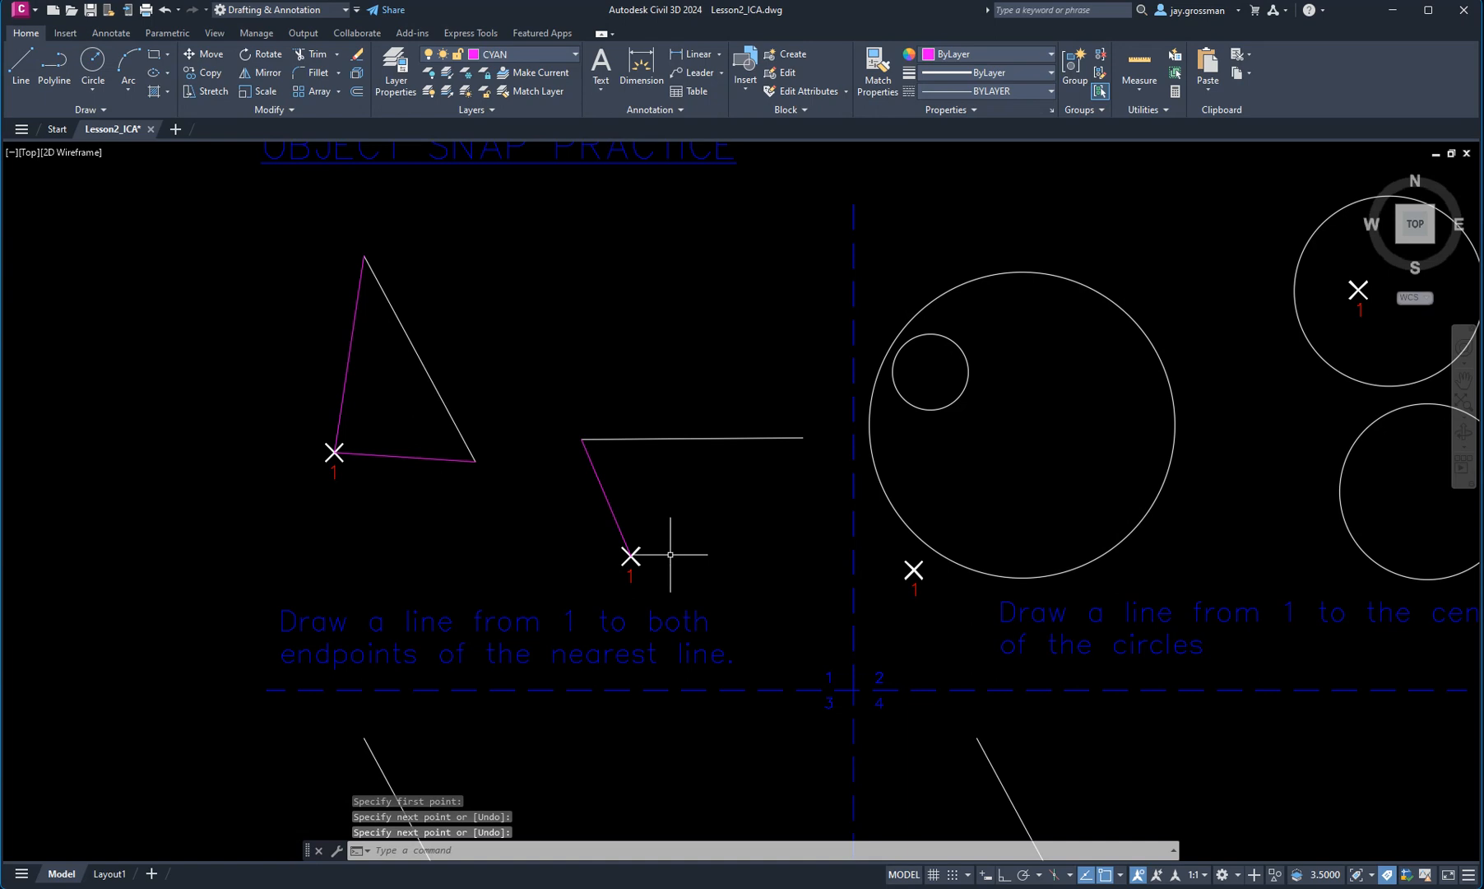
# Step: Draw another line from the point 1 below the horizontal line to that line's right endpoint
pyautogui.press('Return')
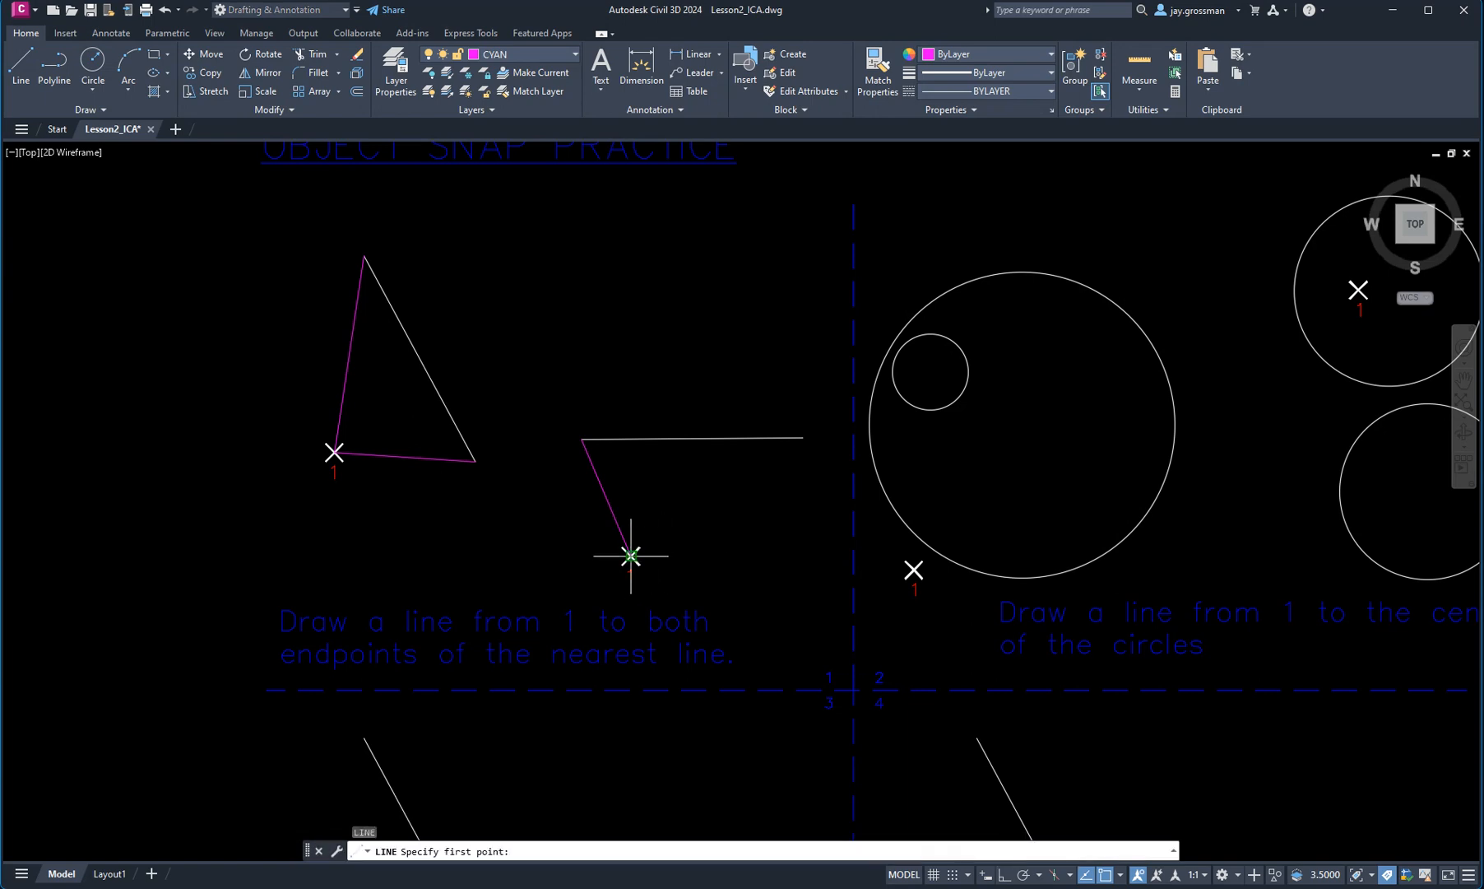
pyautogui.click(630, 556)
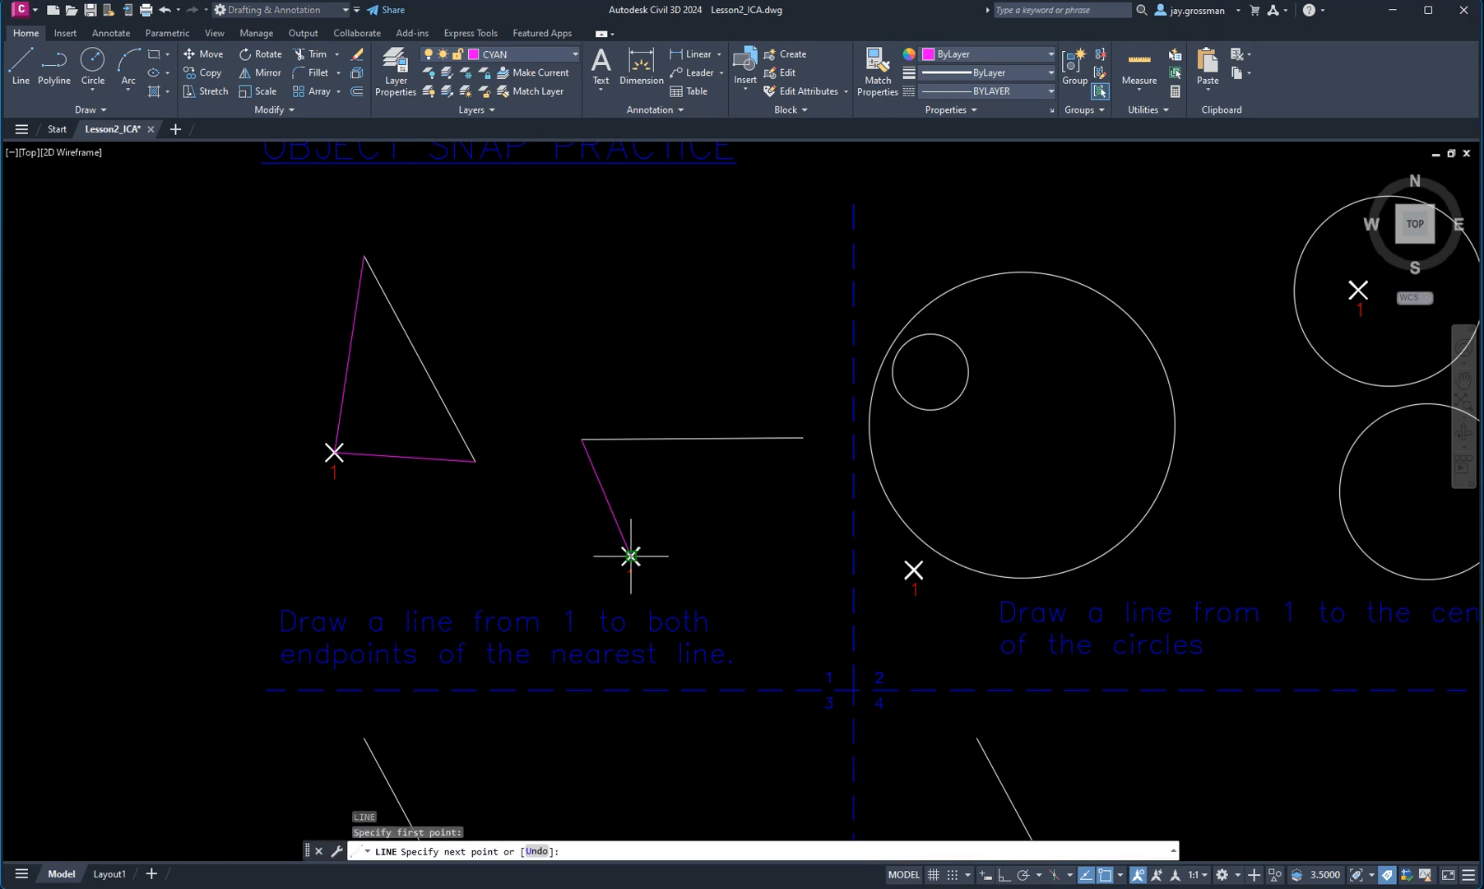
pyautogui.click(802, 437)
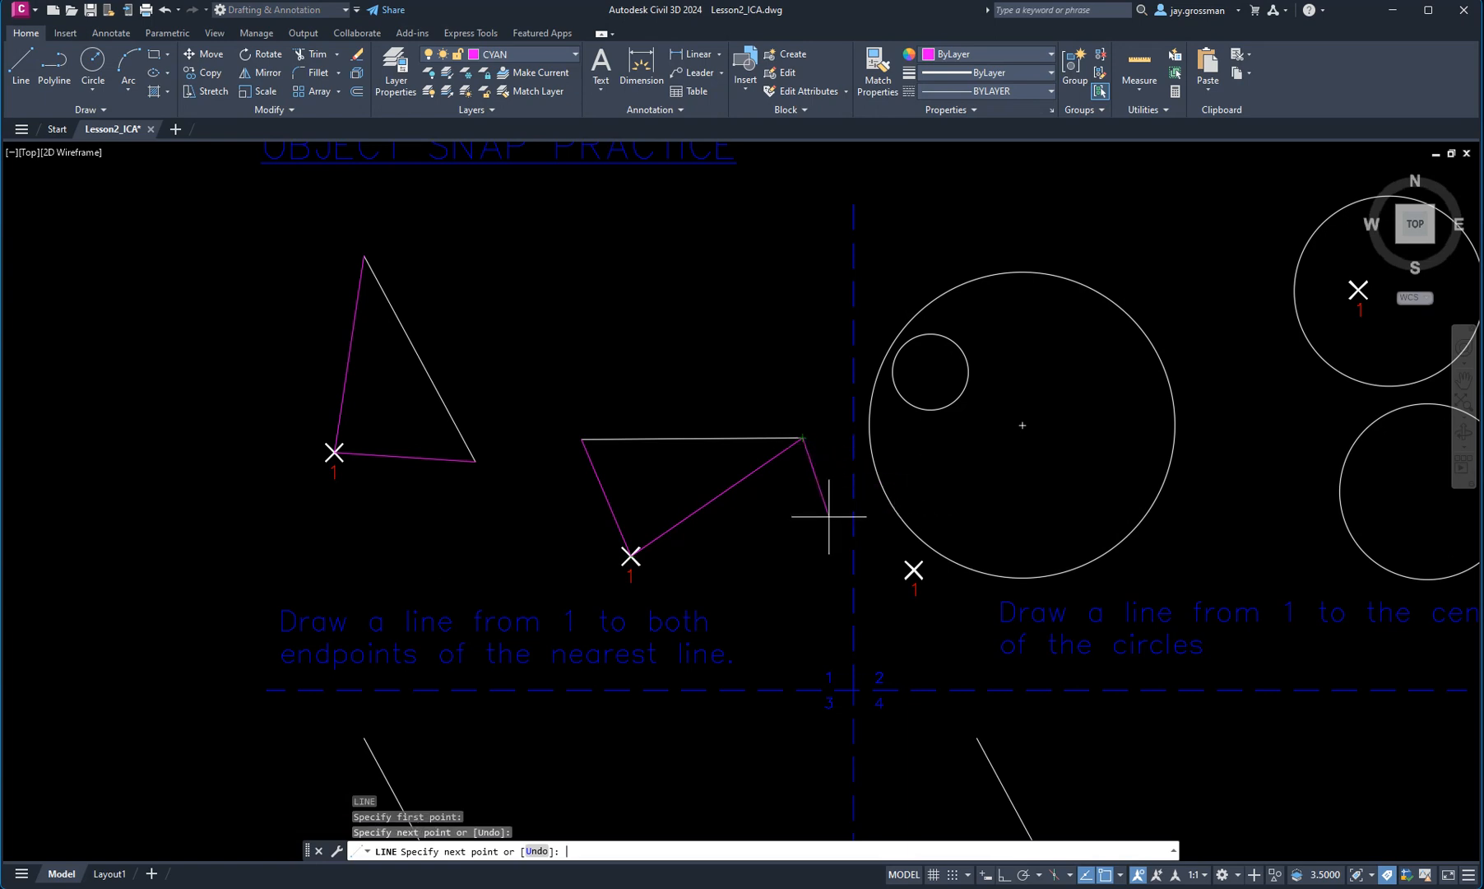
pyautogui.press('Return')
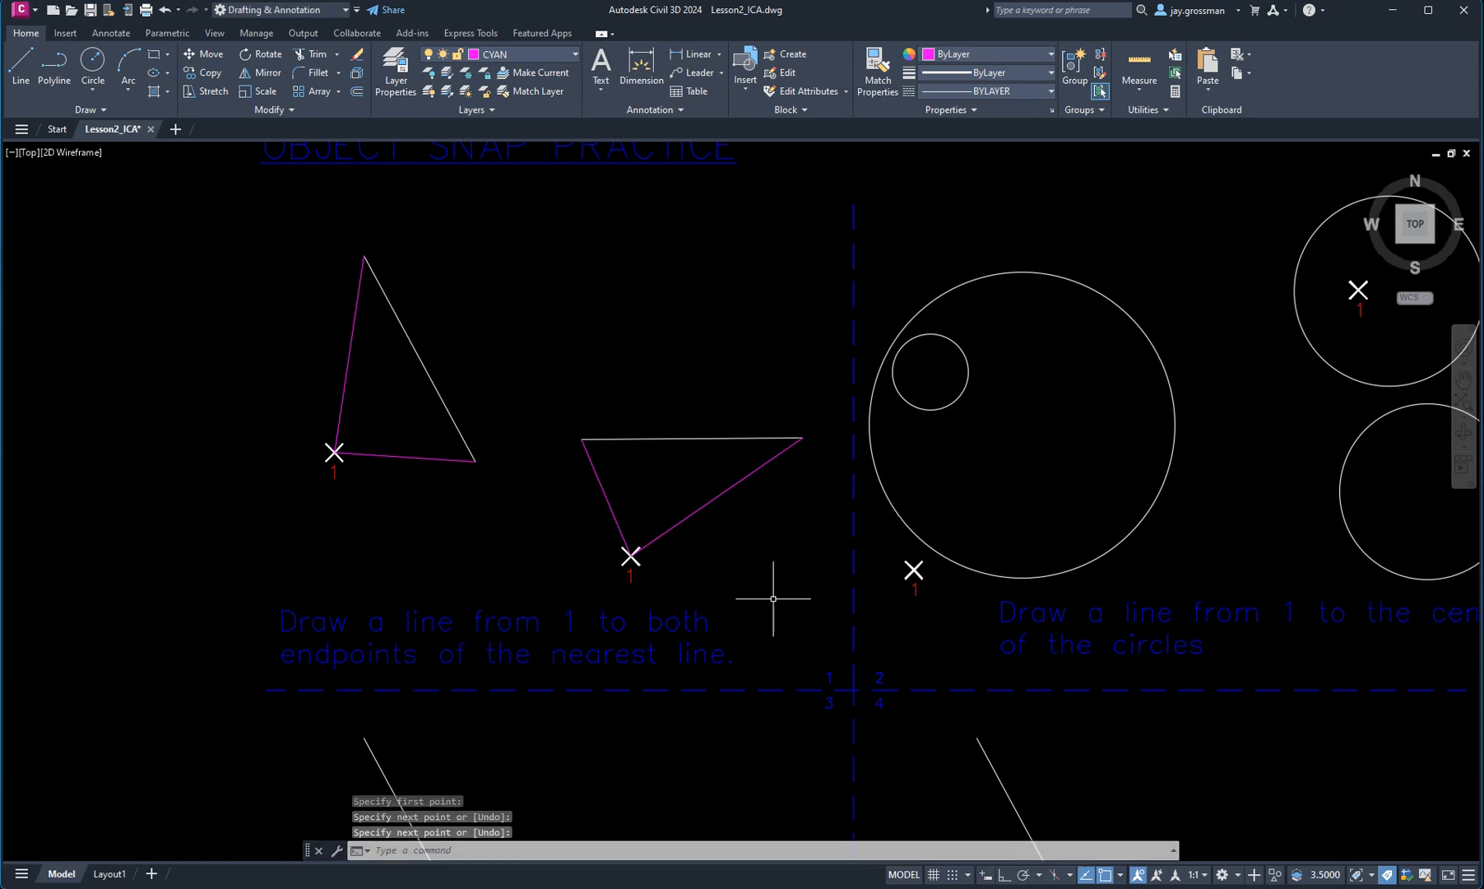
pyautogui.scroll(2, 485, 566)
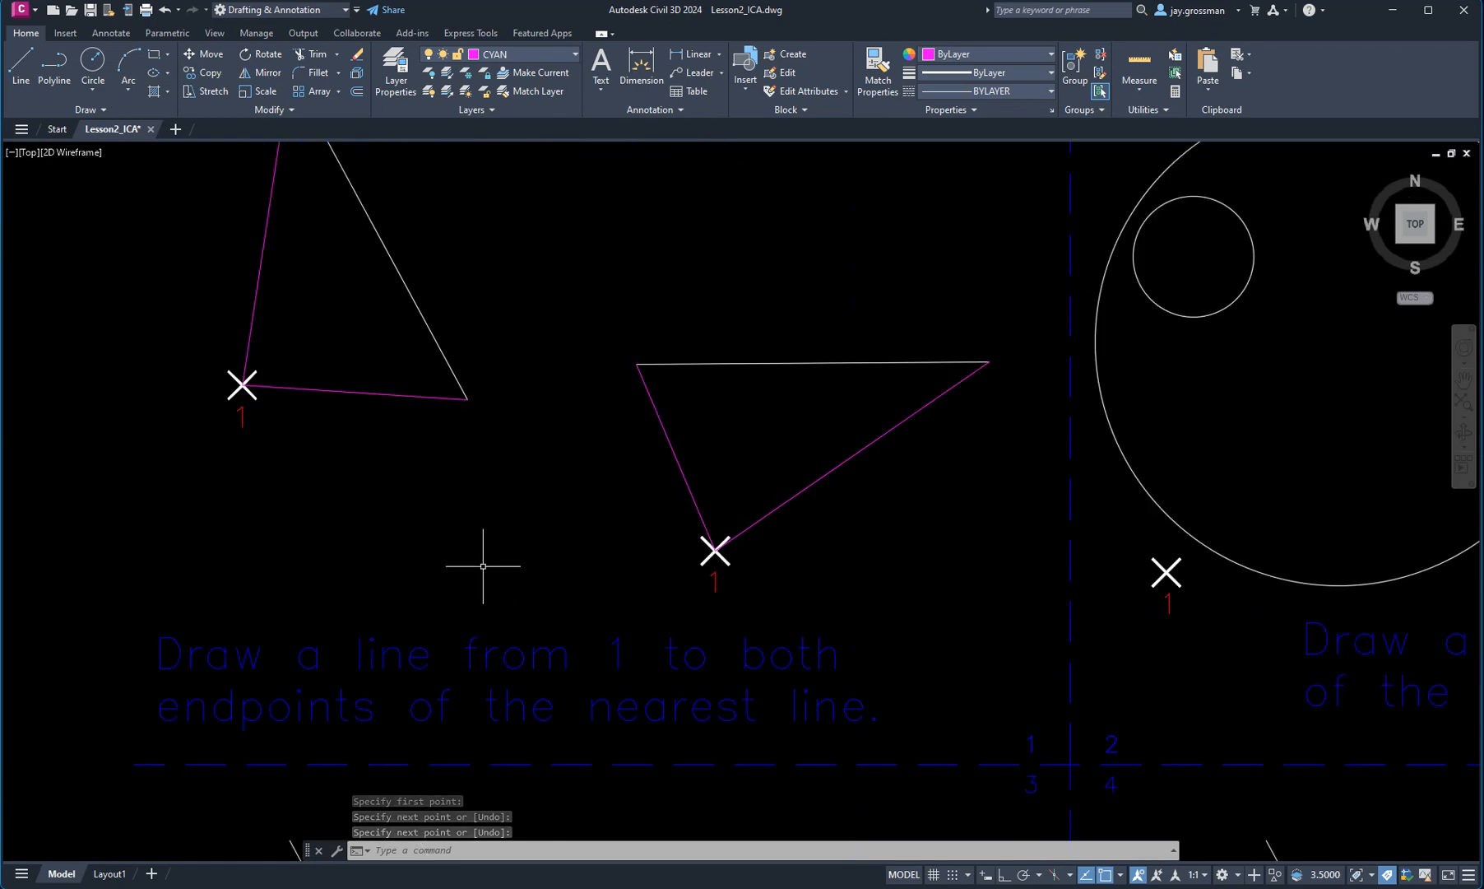
pyautogui.scroll(-4, 482, 566)
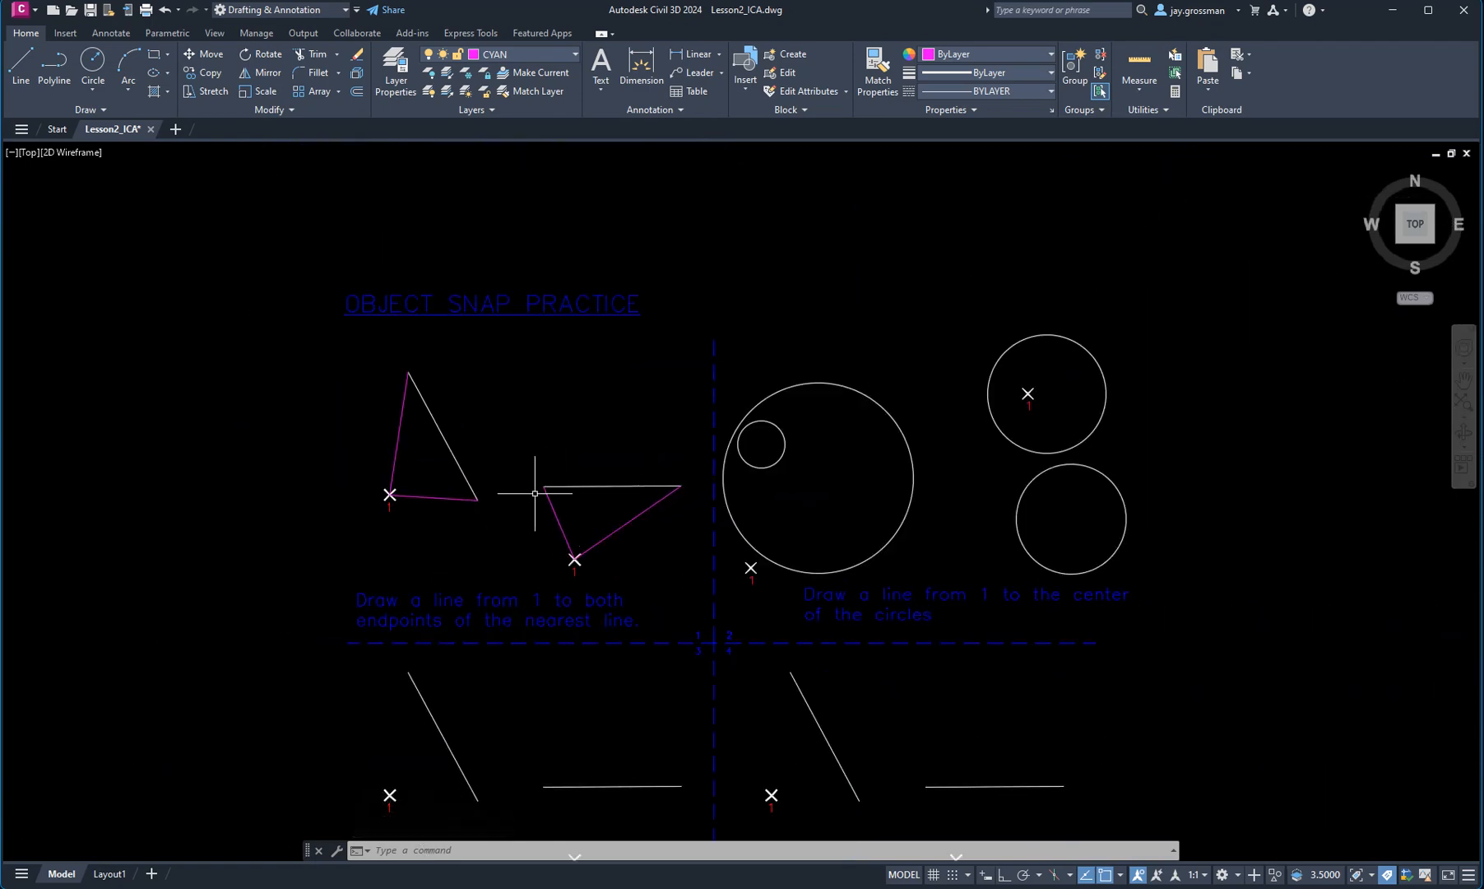
pyautogui.scroll(5, 535, 493)
pyautogui.scroll(-2, 543, 495)
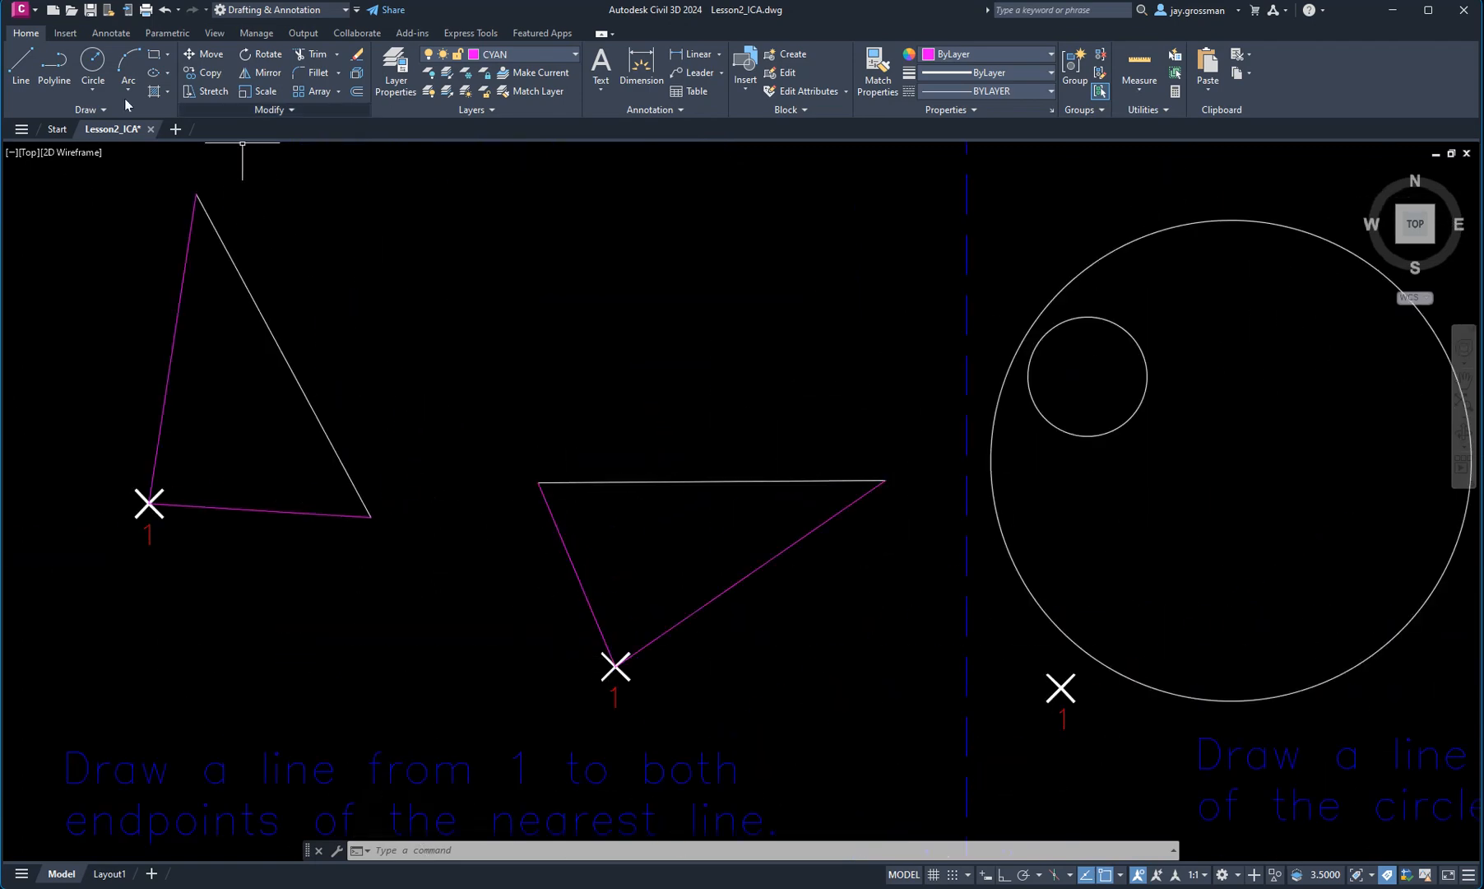
pyautogui.click(20, 63)
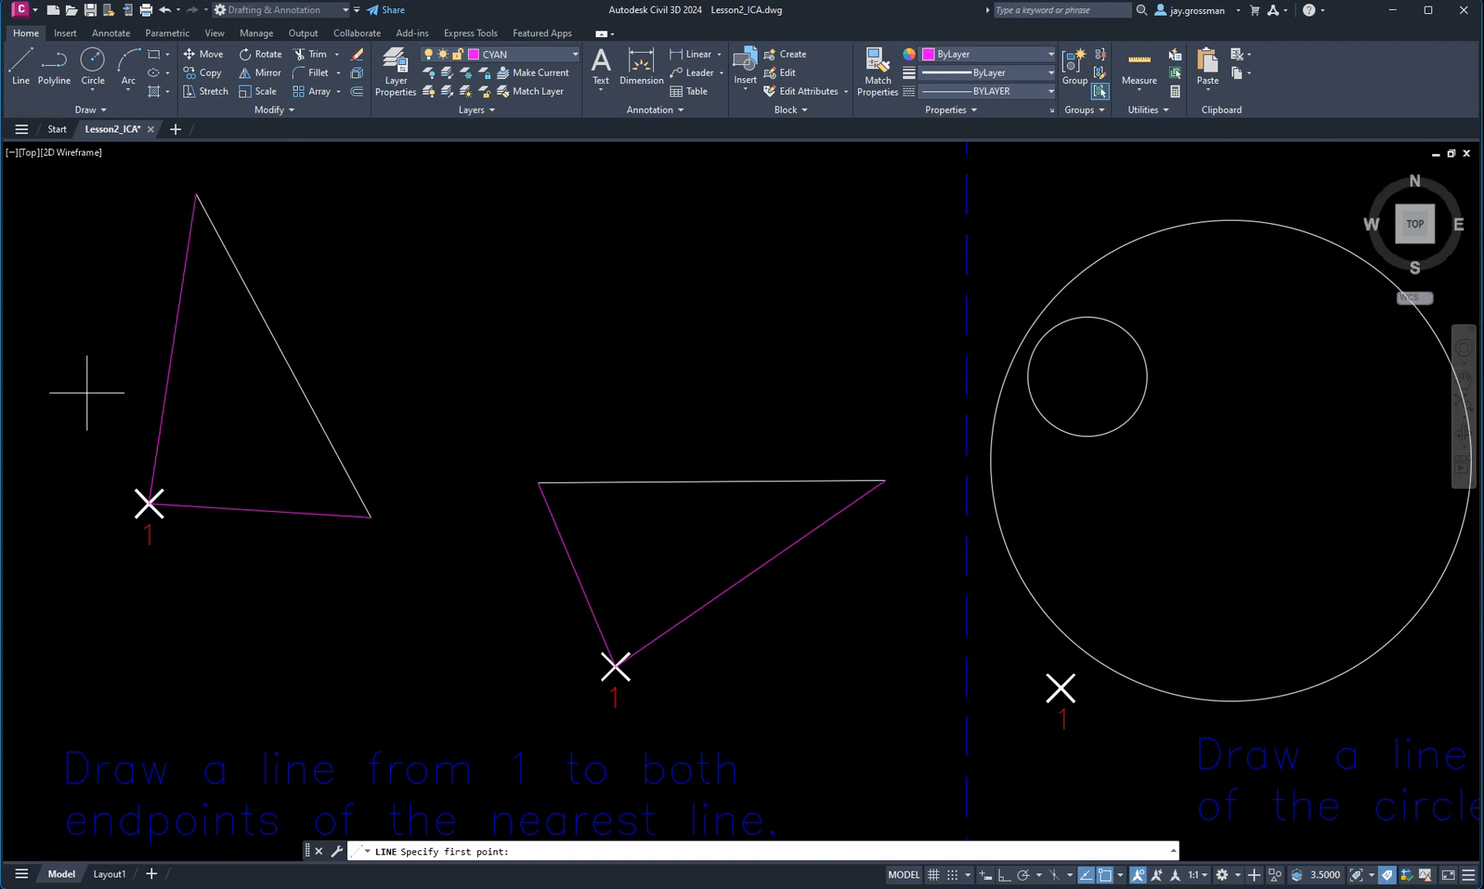
pyautogui.click(149, 503)
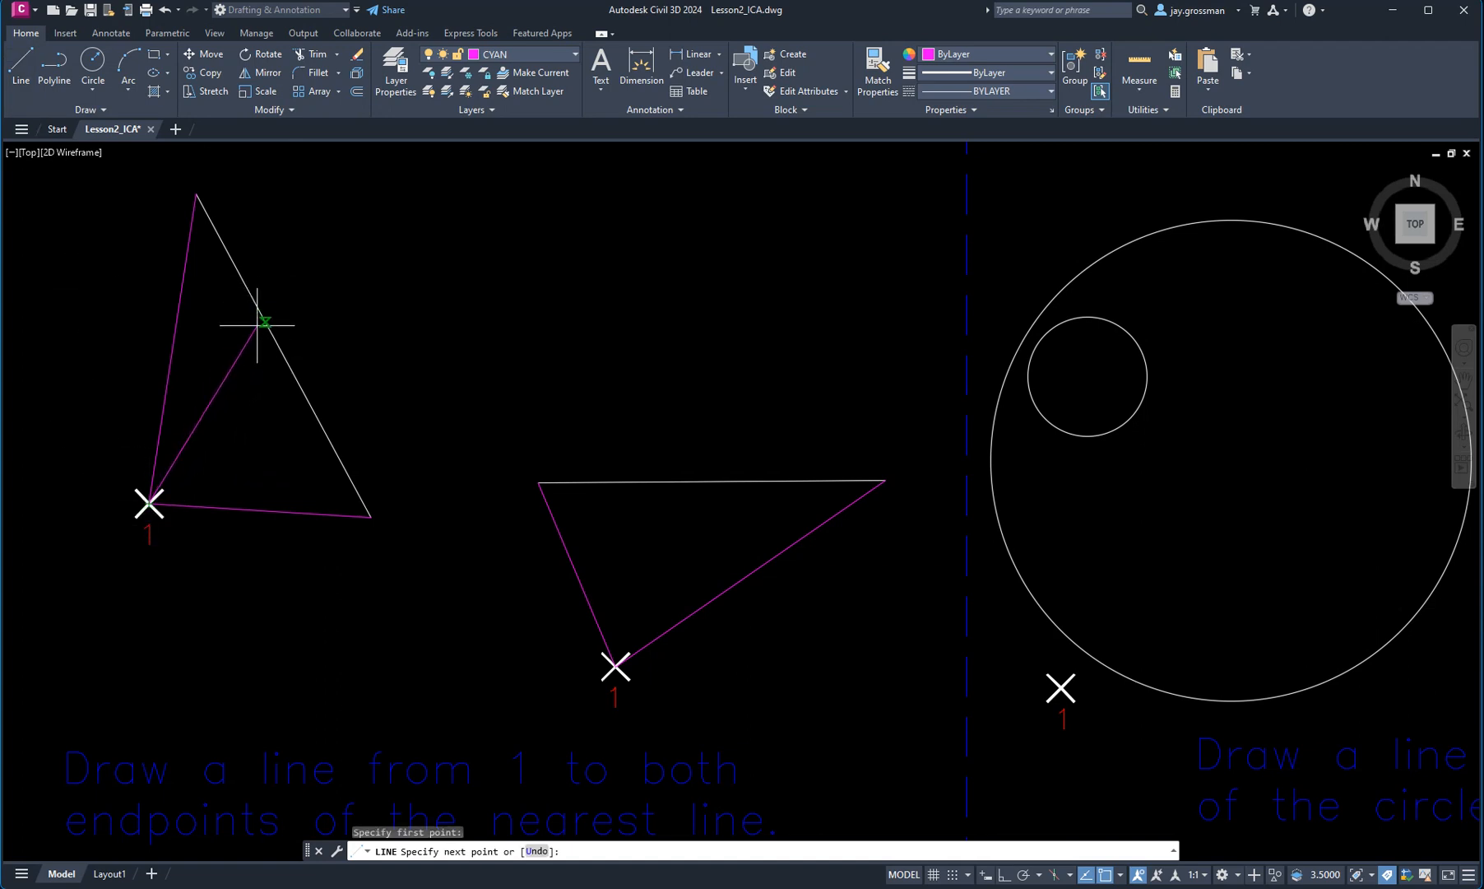
pyautogui.click(196, 193)
pyautogui.press('Escape')
pyautogui.press('Escape')
pyautogui.press('Escape')
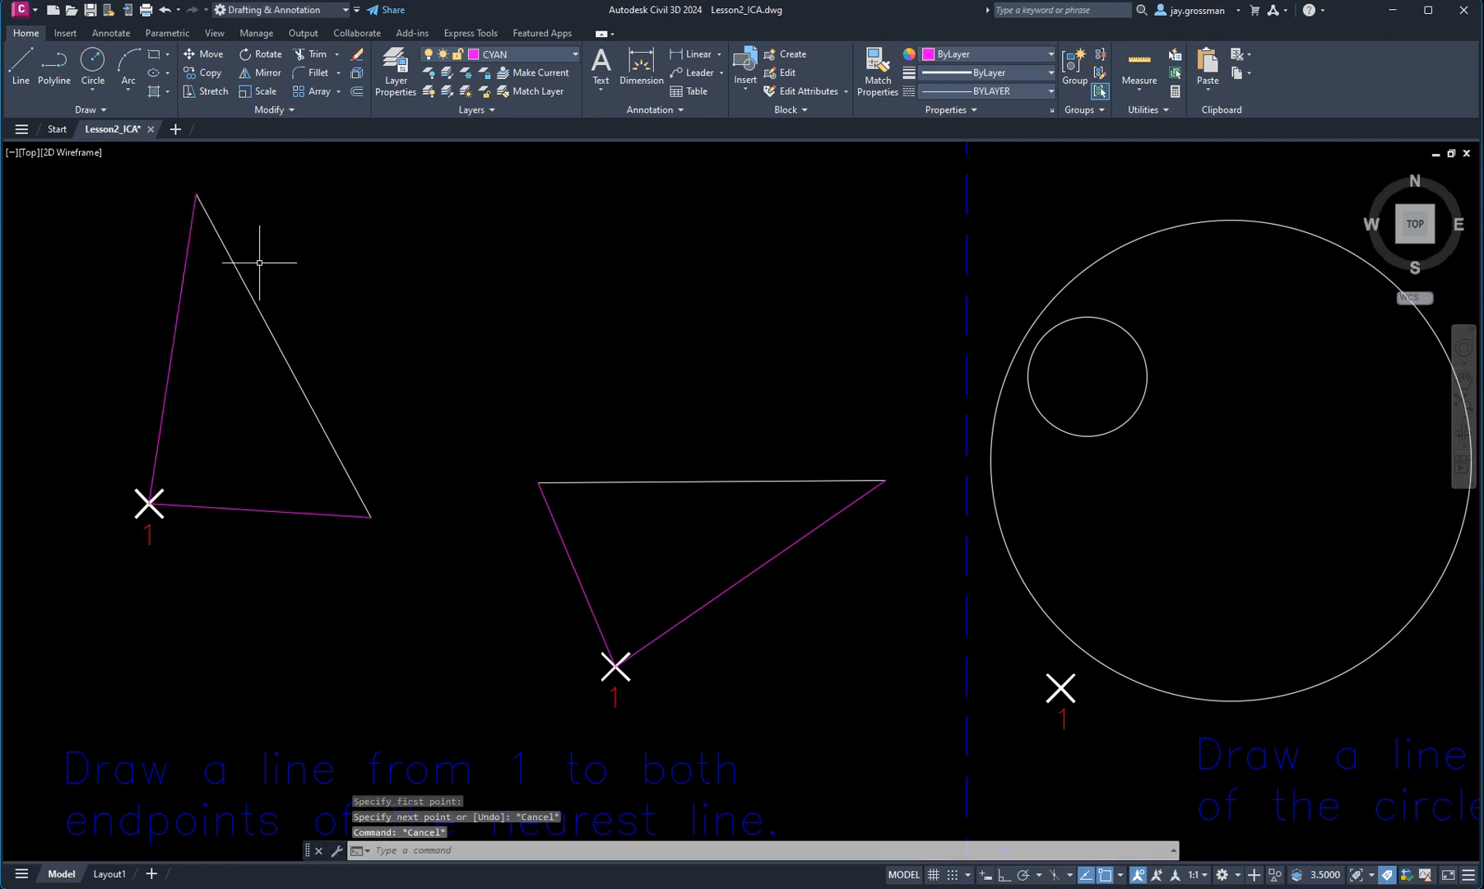
# Step: Check that the Center object snap is enabled and draw a line from point 1 to the small circle's center in quadrant 2
pyautogui.scroll(-2, 543, 473)
pyautogui.moveTo(823, 677)
pyautogui.mouseDown(button='middle')
pyautogui.moveTo(815, 654)
pyautogui.moveTo(332, 691)
pyautogui.mouseUp(button='middle')
pyautogui.scroll(-3, 362, 674)
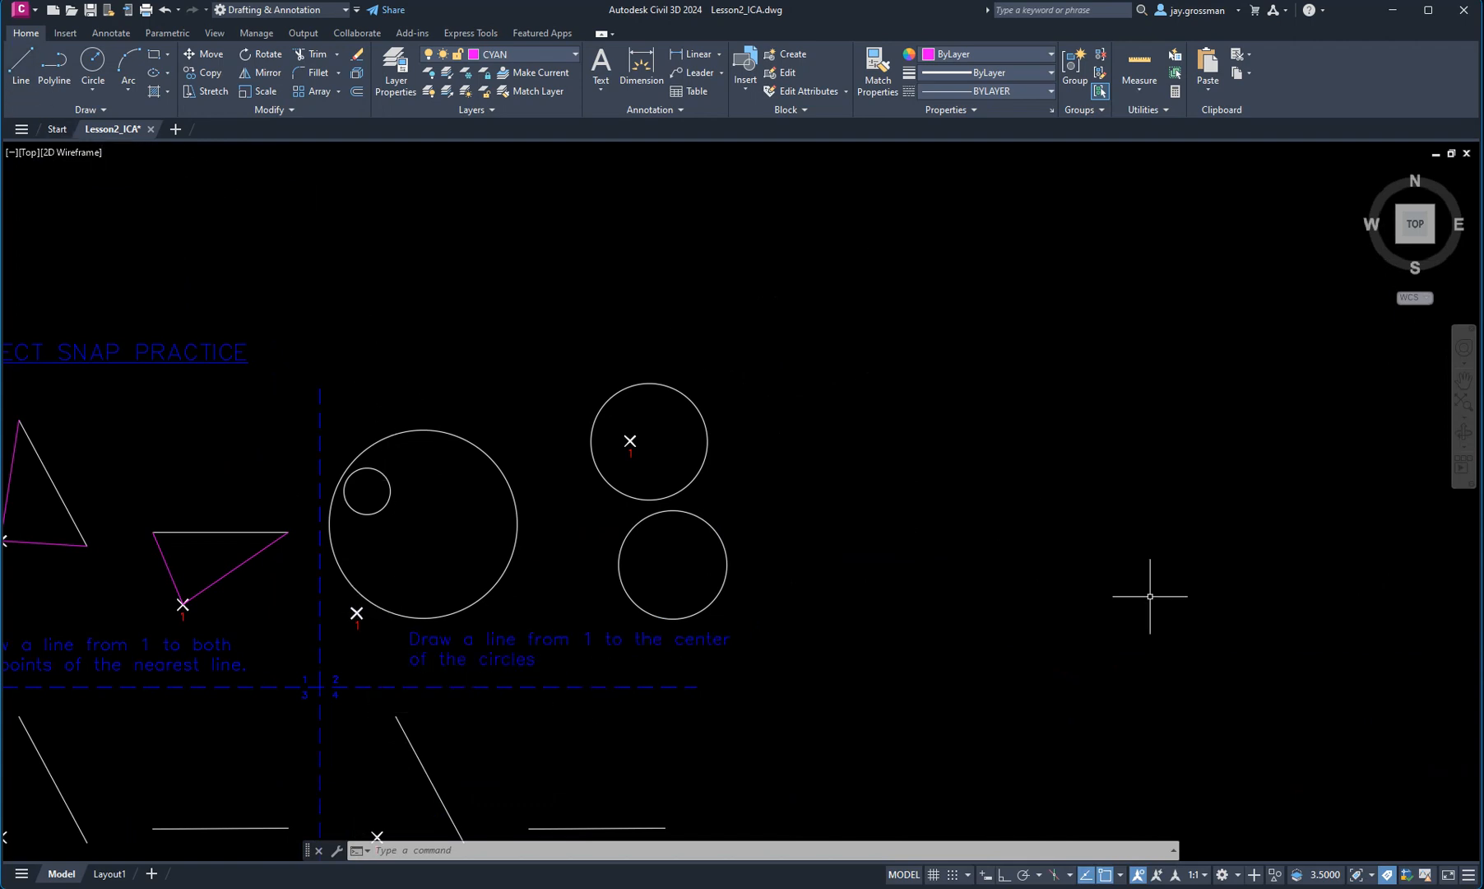
pyautogui.click(1121, 874)
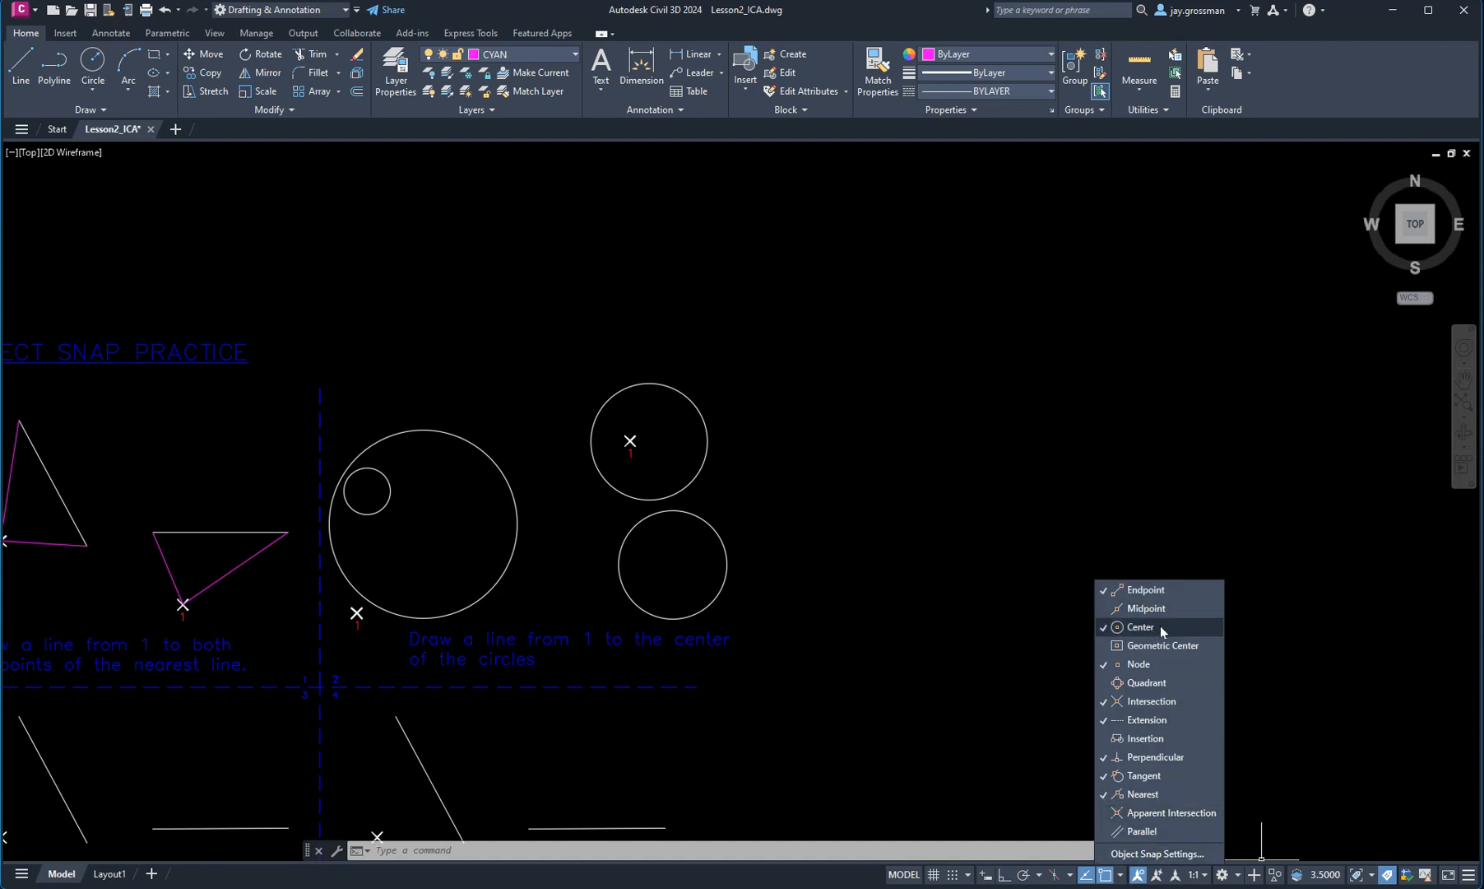
pyautogui.click(940, 622)
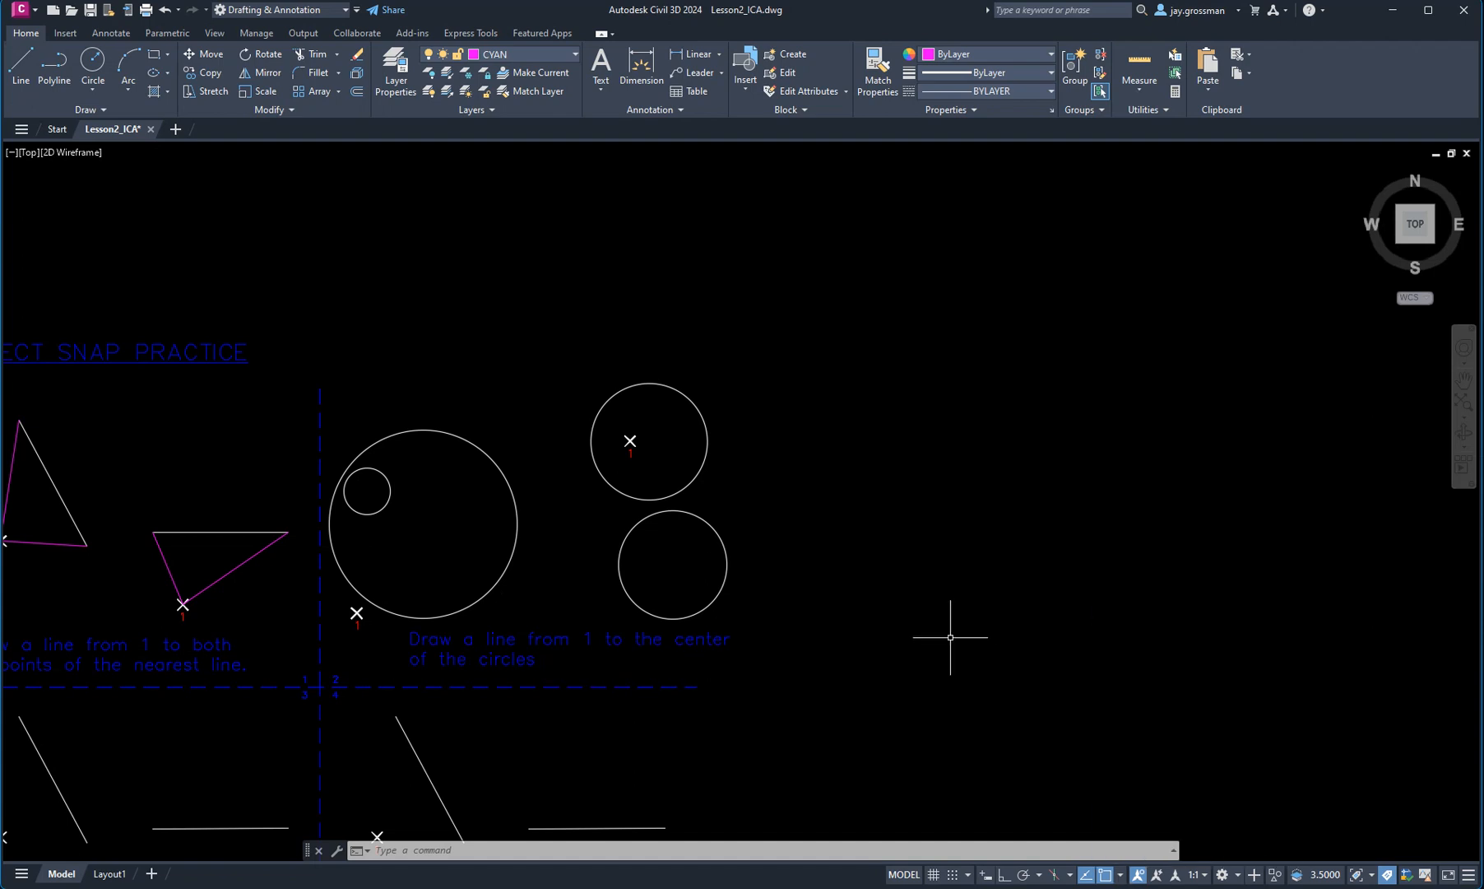
pyautogui.click(20, 66)
pyautogui.scroll(6, 355, 616)
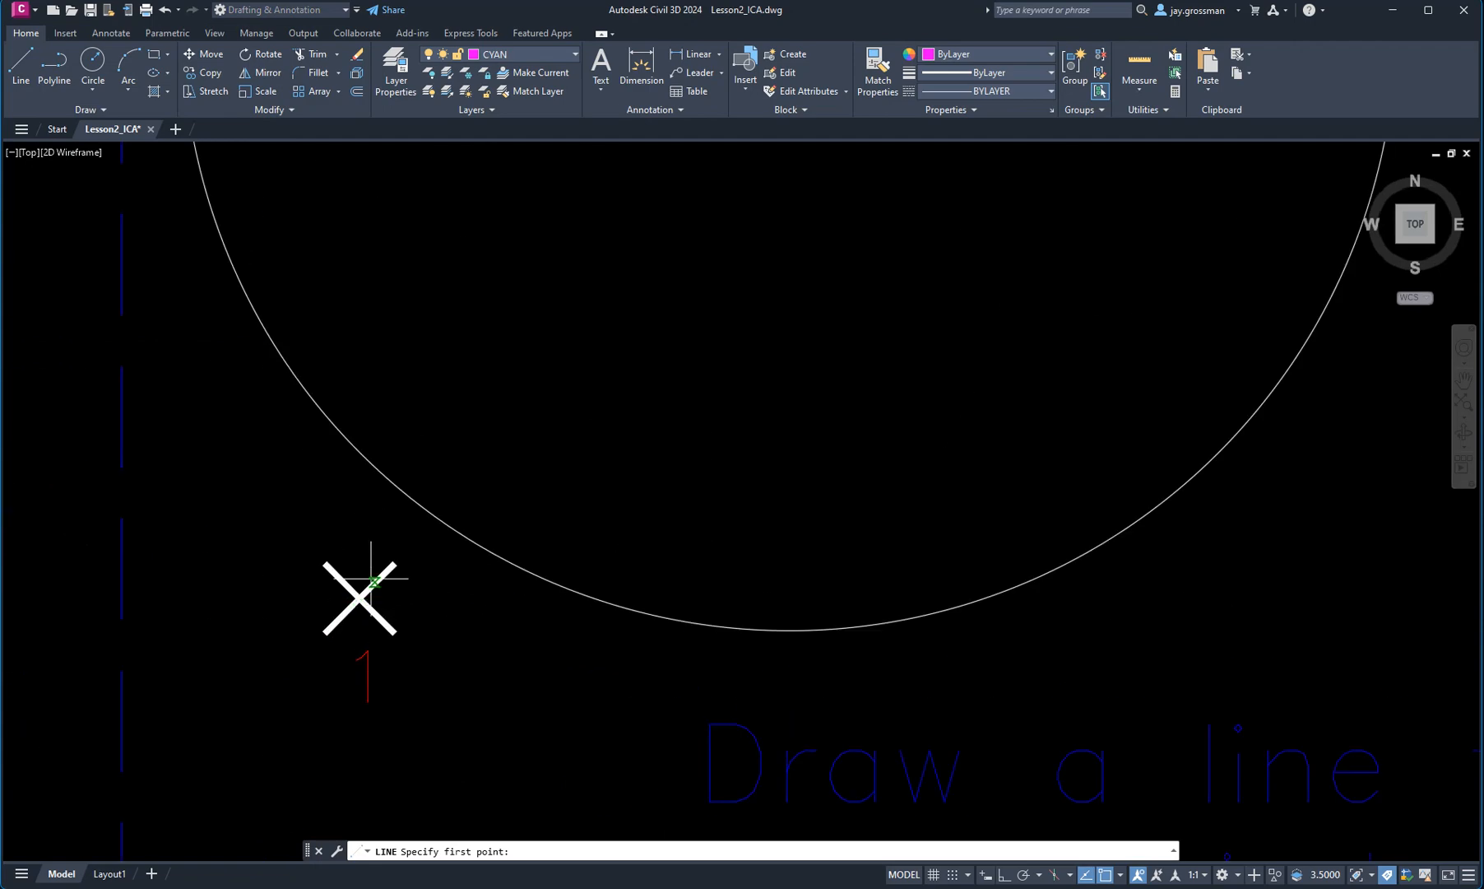
pyautogui.click(357, 612)
pyautogui.scroll(-6, 375, 580)
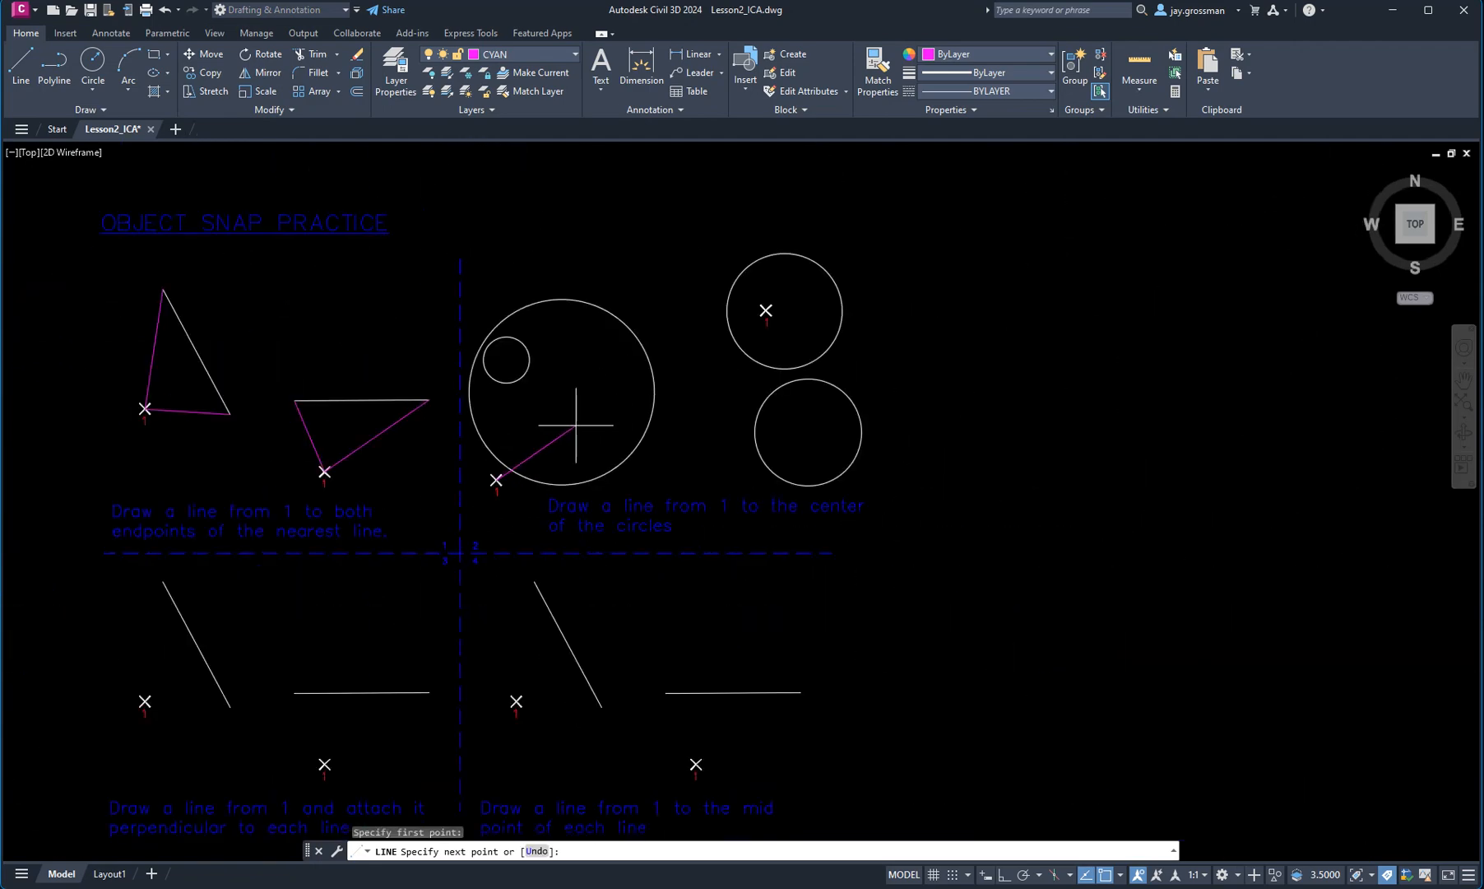
pyautogui.scroll(4, 576, 383)
pyautogui.scroll(-7, 563, 375)
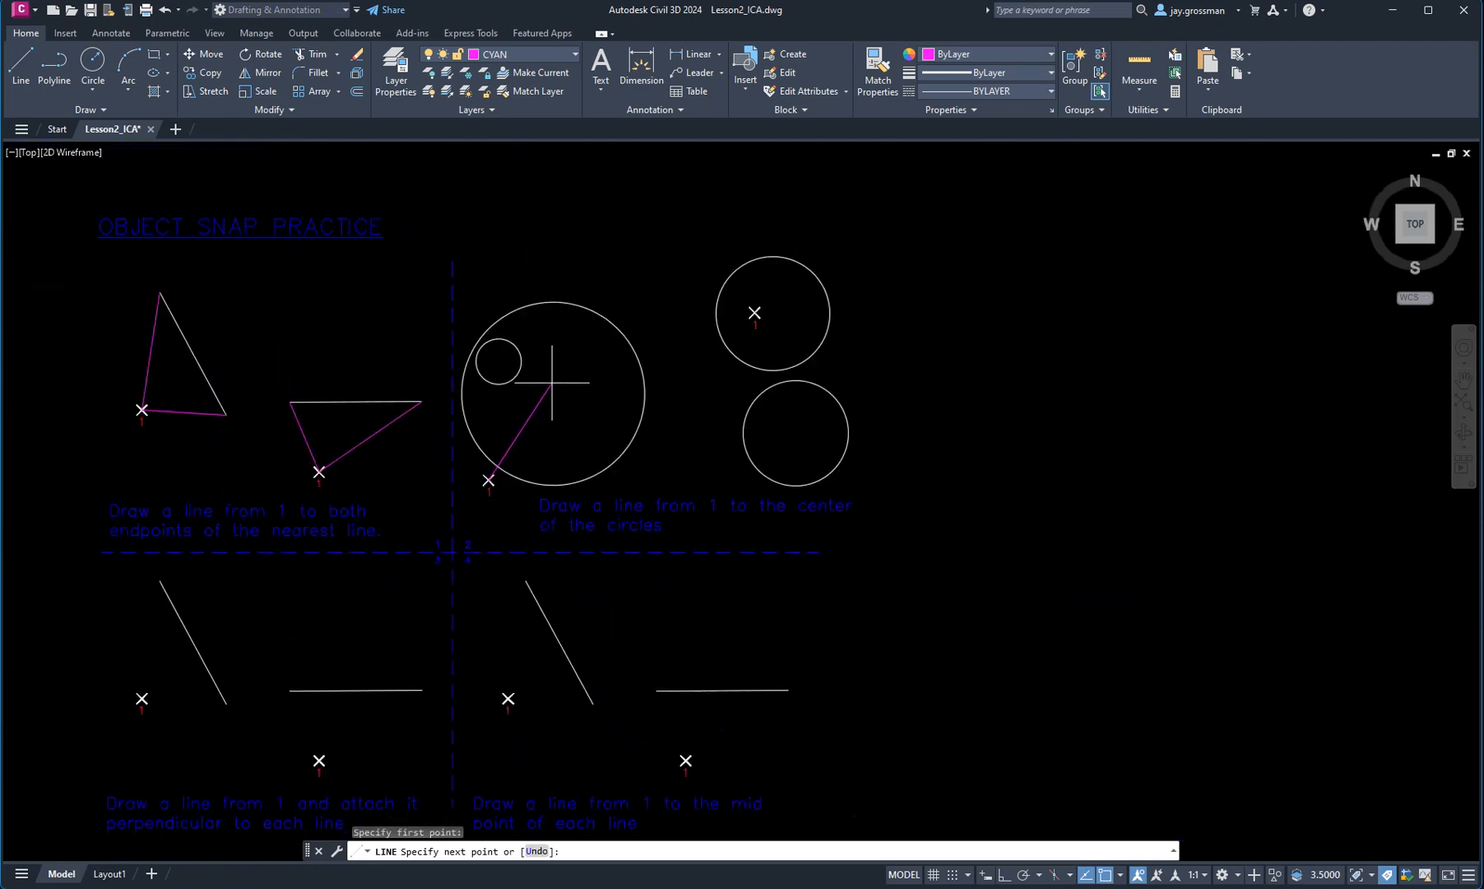
pyautogui.moveTo(552, 400)
pyautogui.mouseDown(button='middle')
pyautogui.moveTo(716, 461)
pyautogui.moveTo(769, 420)
pyautogui.moveTo(699, 494)
pyautogui.moveTo(777, 520)
pyautogui.mouseUp(button='middle')
pyautogui.scroll(6, 740, 485)
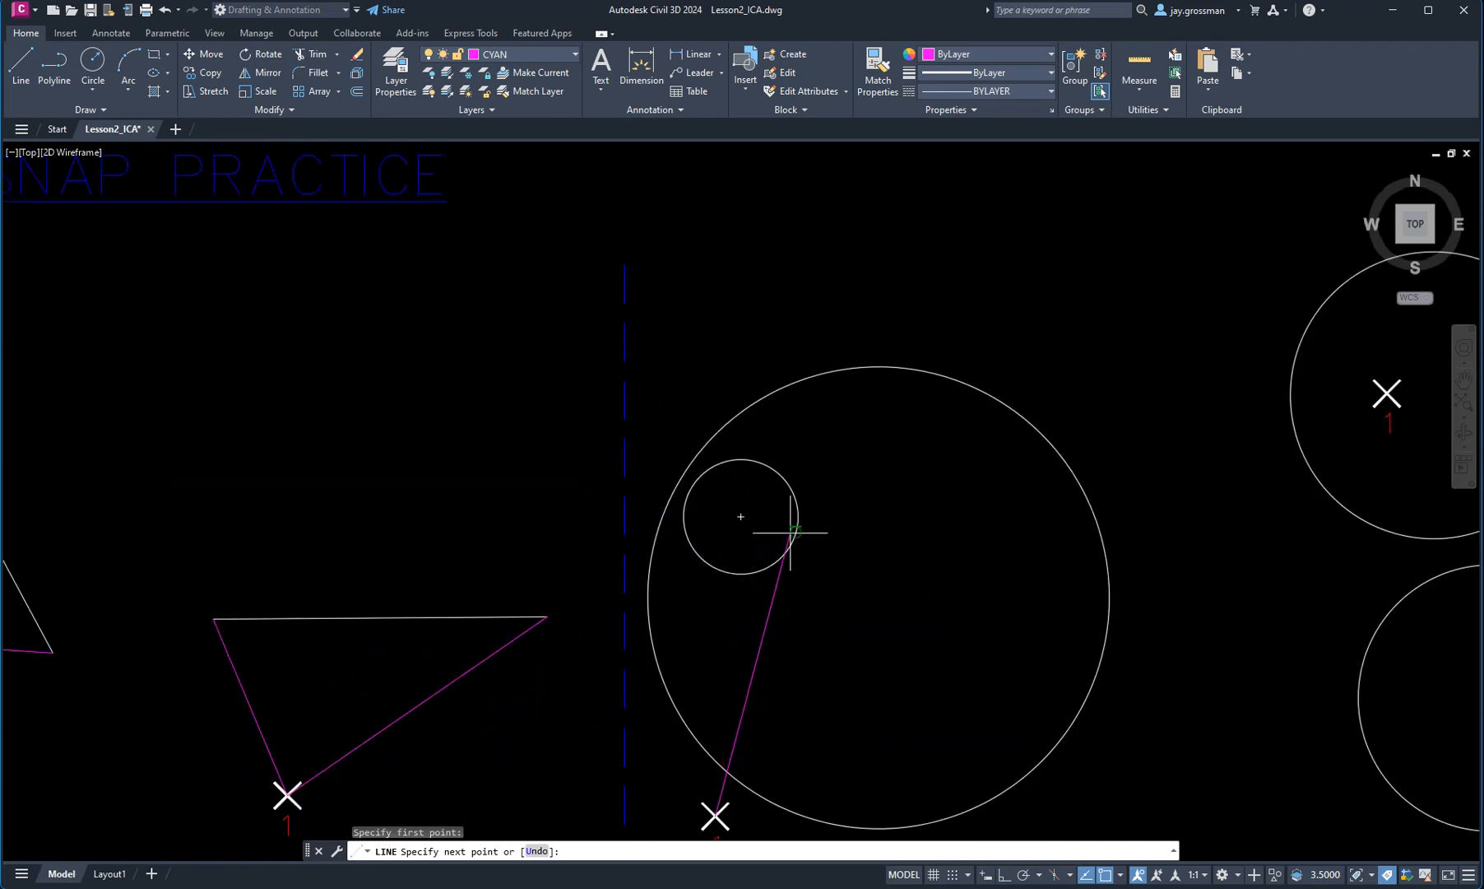
pyautogui.click(740, 516)
pyautogui.press('Return')
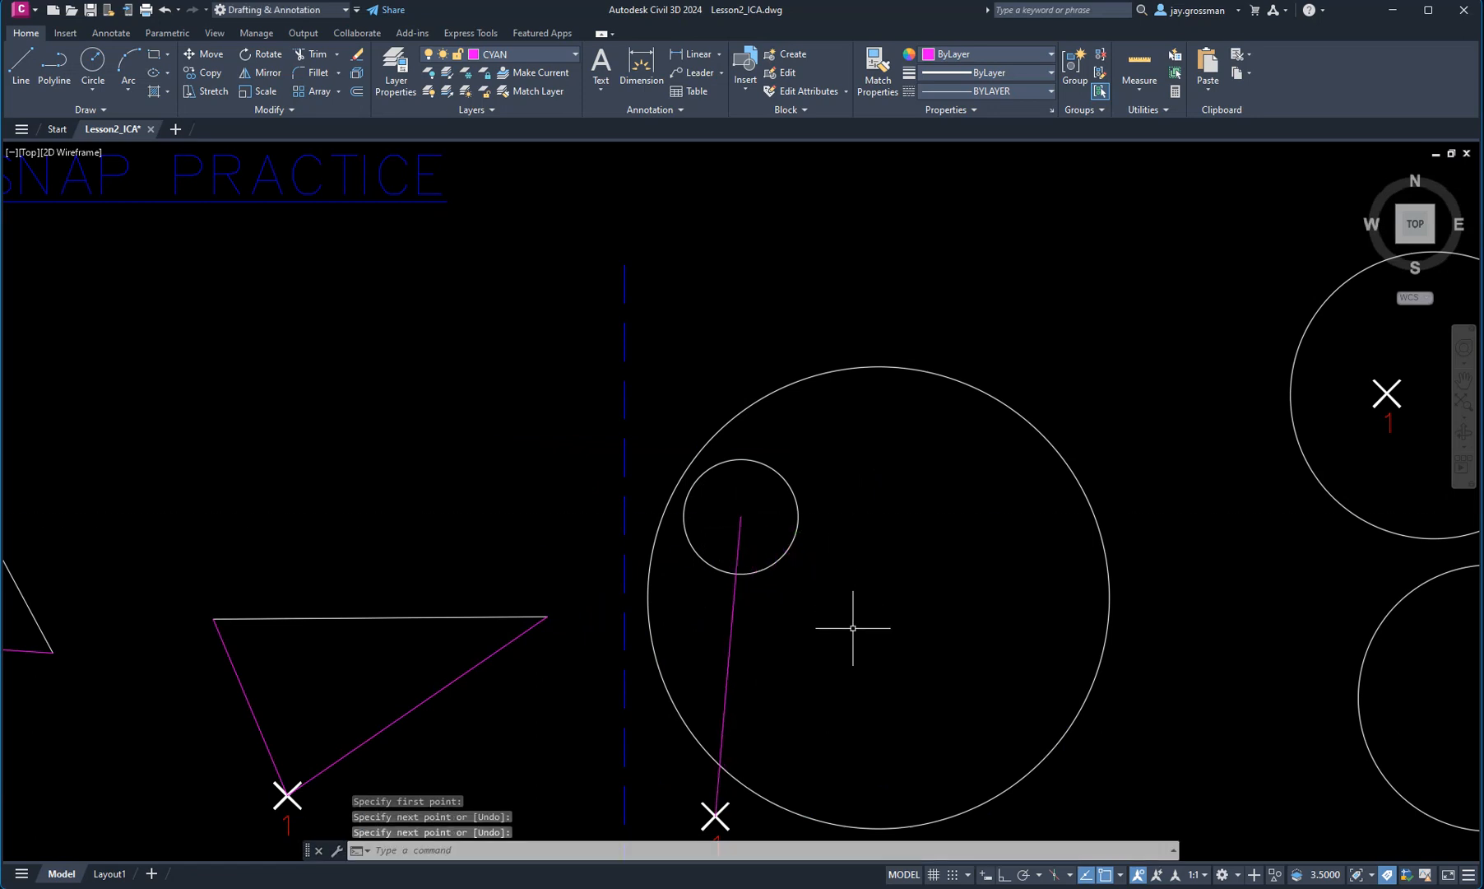
# Step: Draw a second line from the same point 1 to the center of the large circle in quadrant 2
pyautogui.scroll(-2, 806, 747)
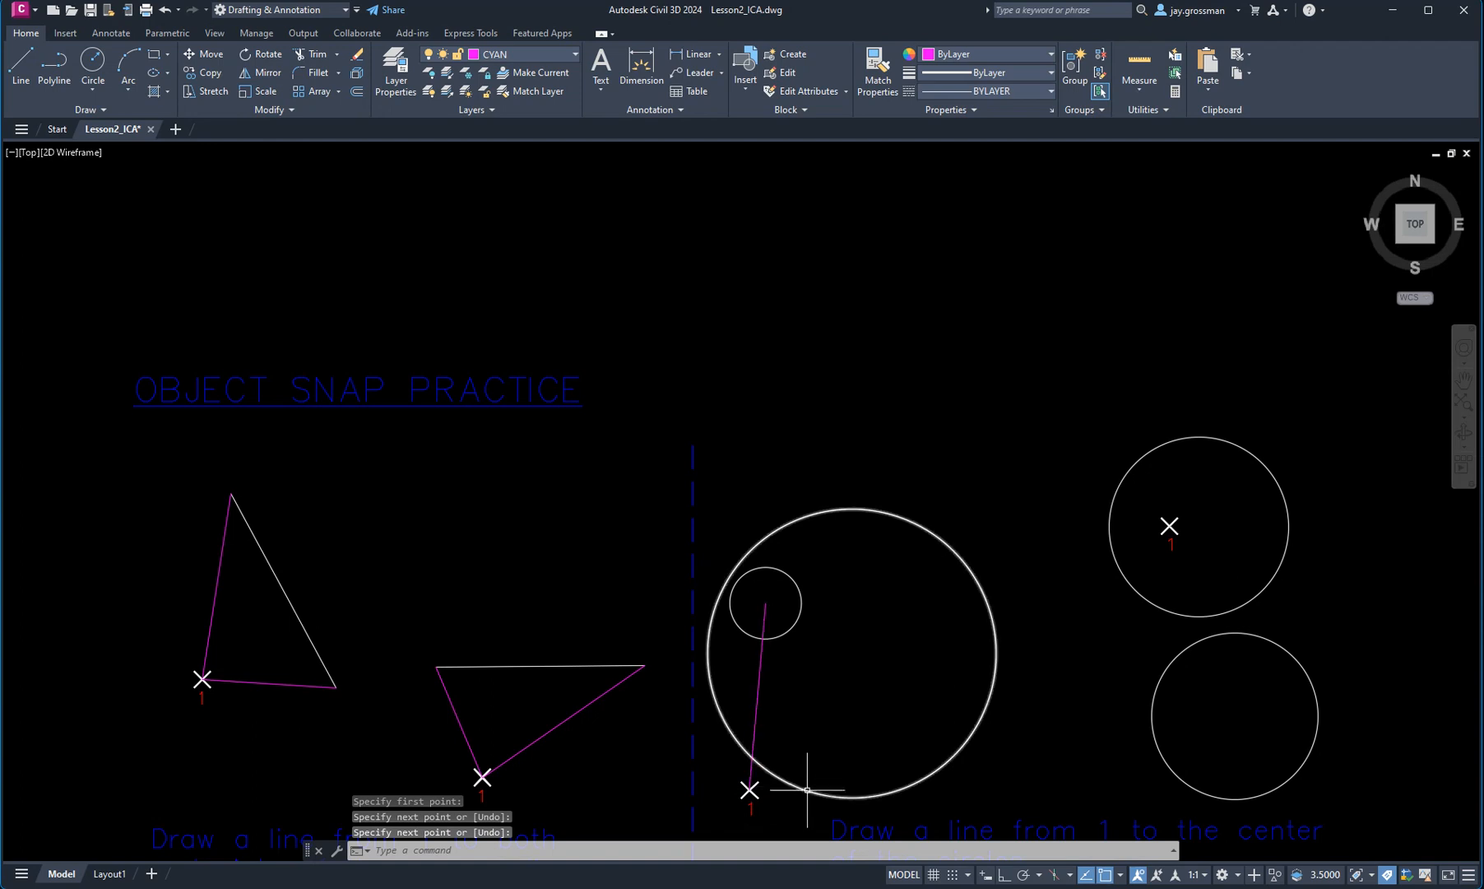
pyautogui.press('Return')
pyautogui.click(750, 789)
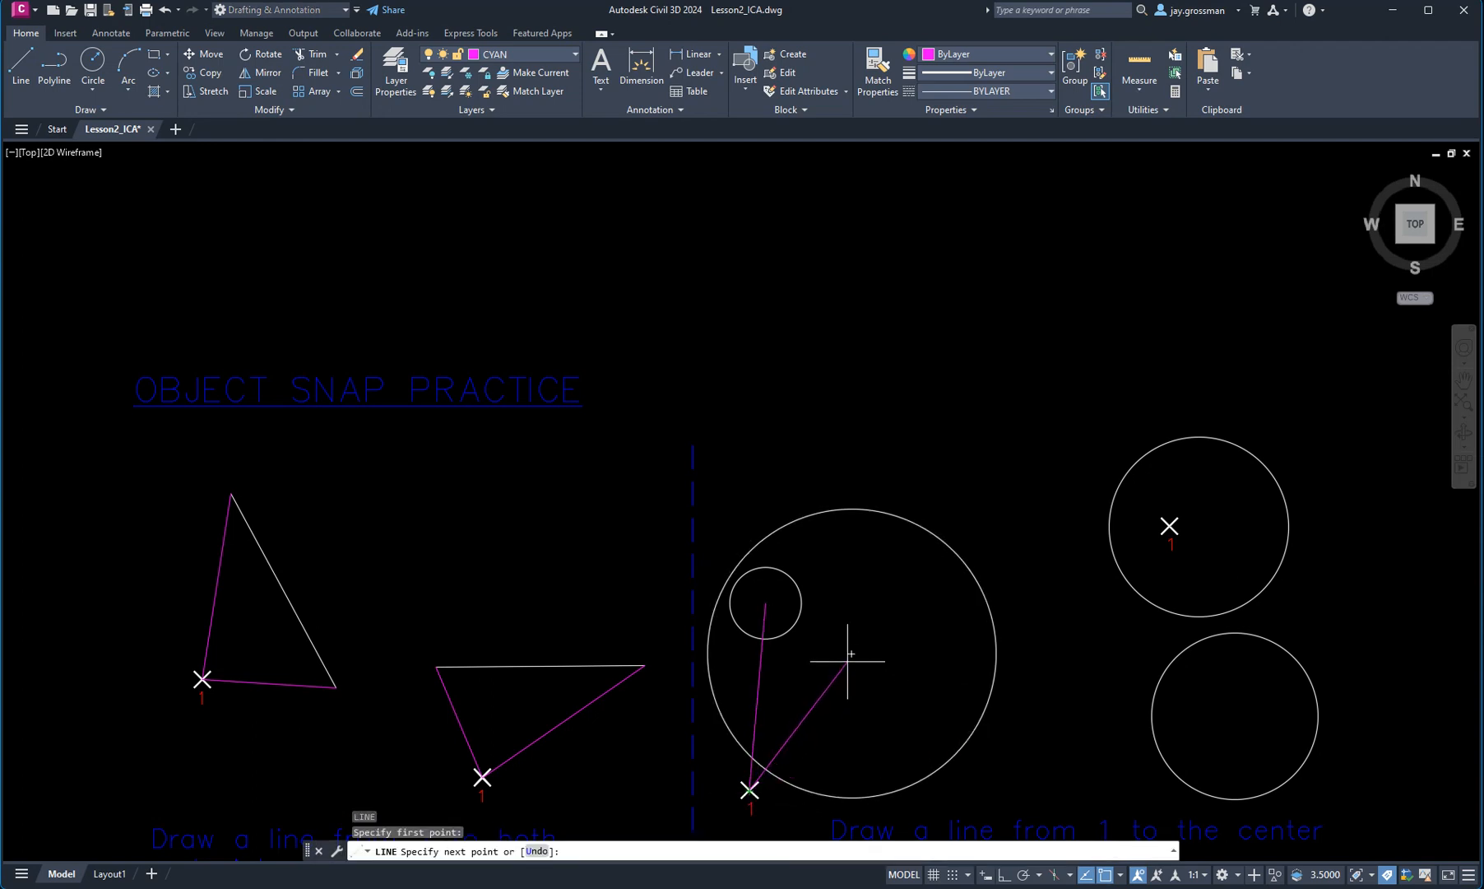
pyautogui.click(851, 655)
pyautogui.press('Return')
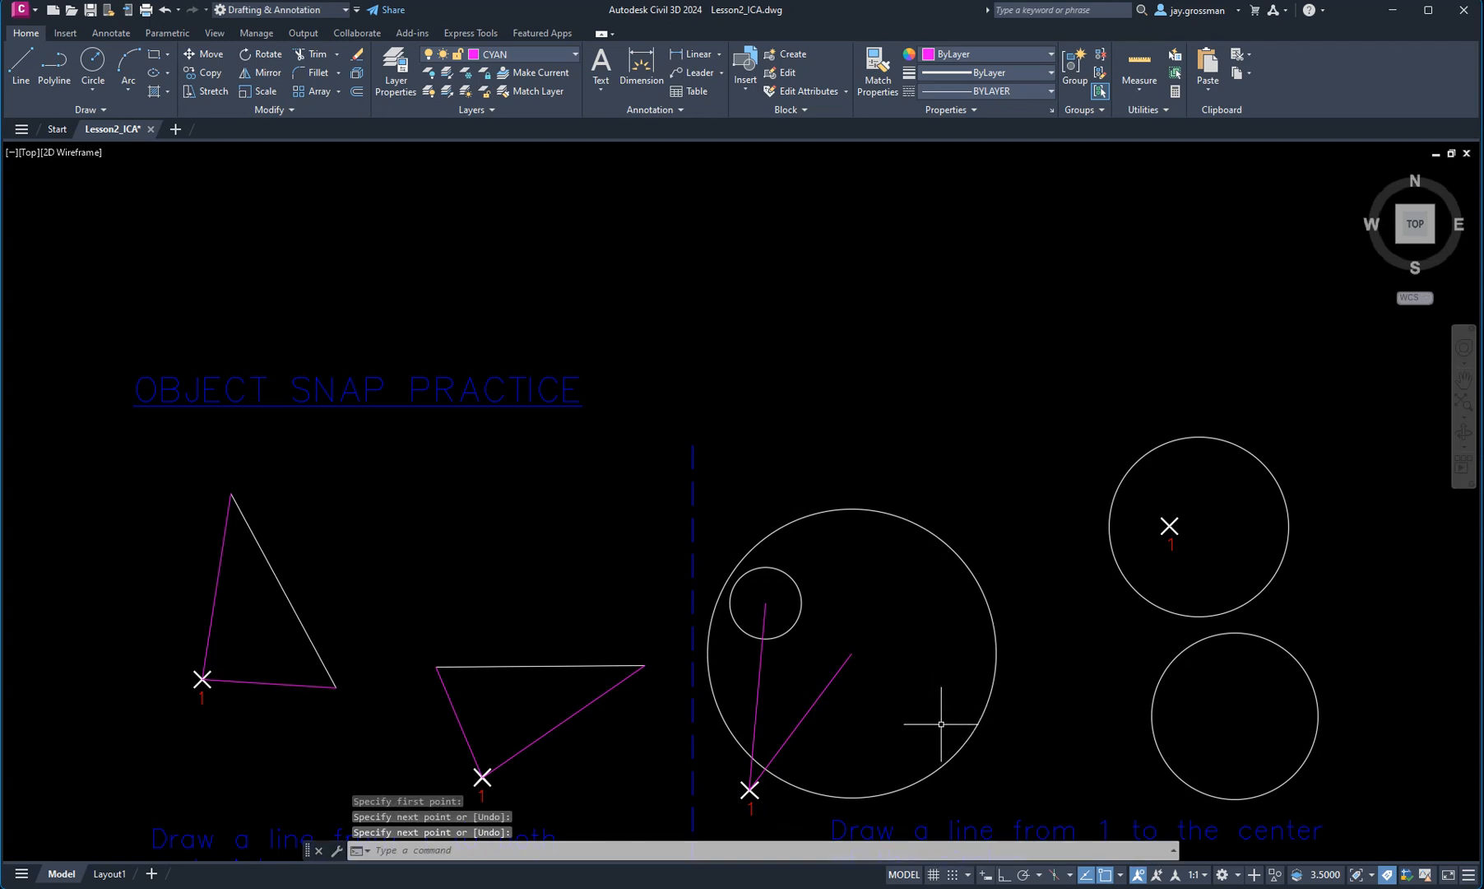
# Step: Draw a line from the point 1 inside the upper of the two stacked circles in quadrant 2 to that circle's center
pyautogui.moveTo(1072, 744)
pyautogui.mouseDown(button='middle')
pyautogui.moveTo(1060, 712)
pyautogui.moveTo(755, 599)
pyautogui.moveTo(740, 573)
pyautogui.mouseUp(button='middle')
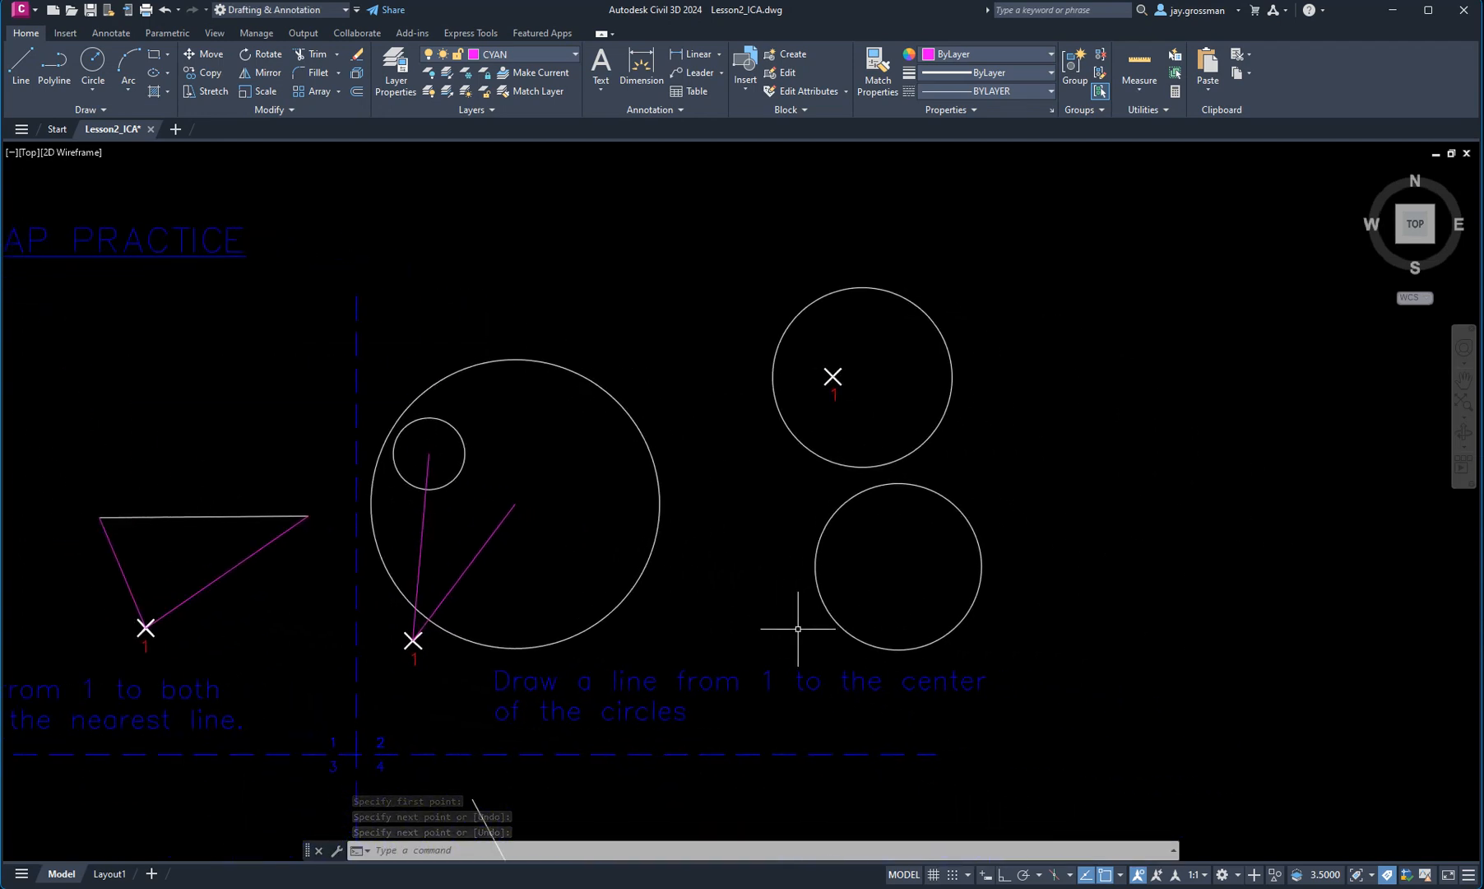
pyautogui.press('Return')
pyautogui.click(832, 376)
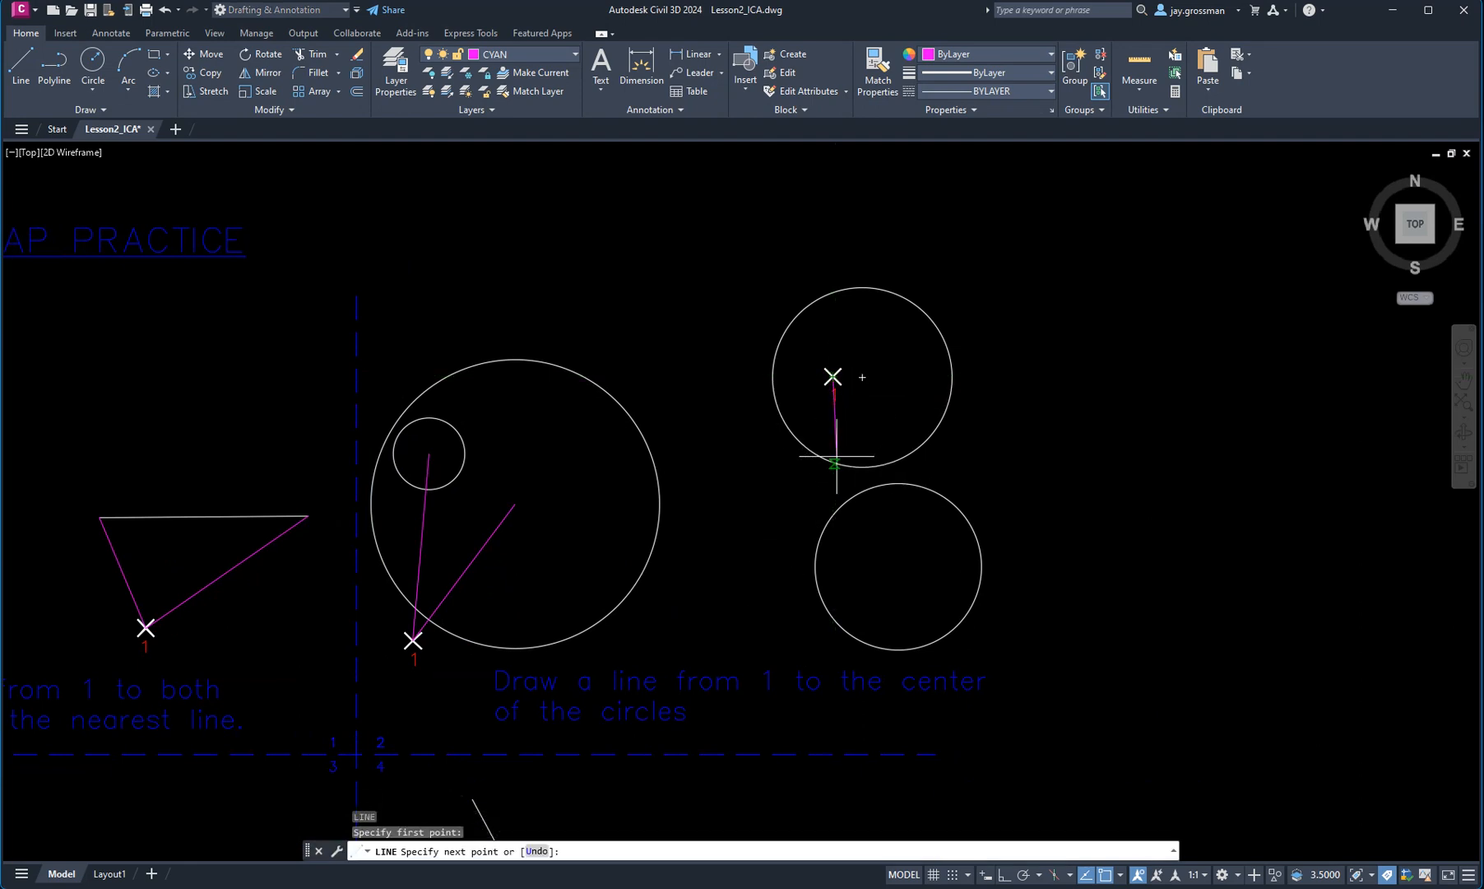
pyautogui.click(863, 376)
pyautogui.press('Return')
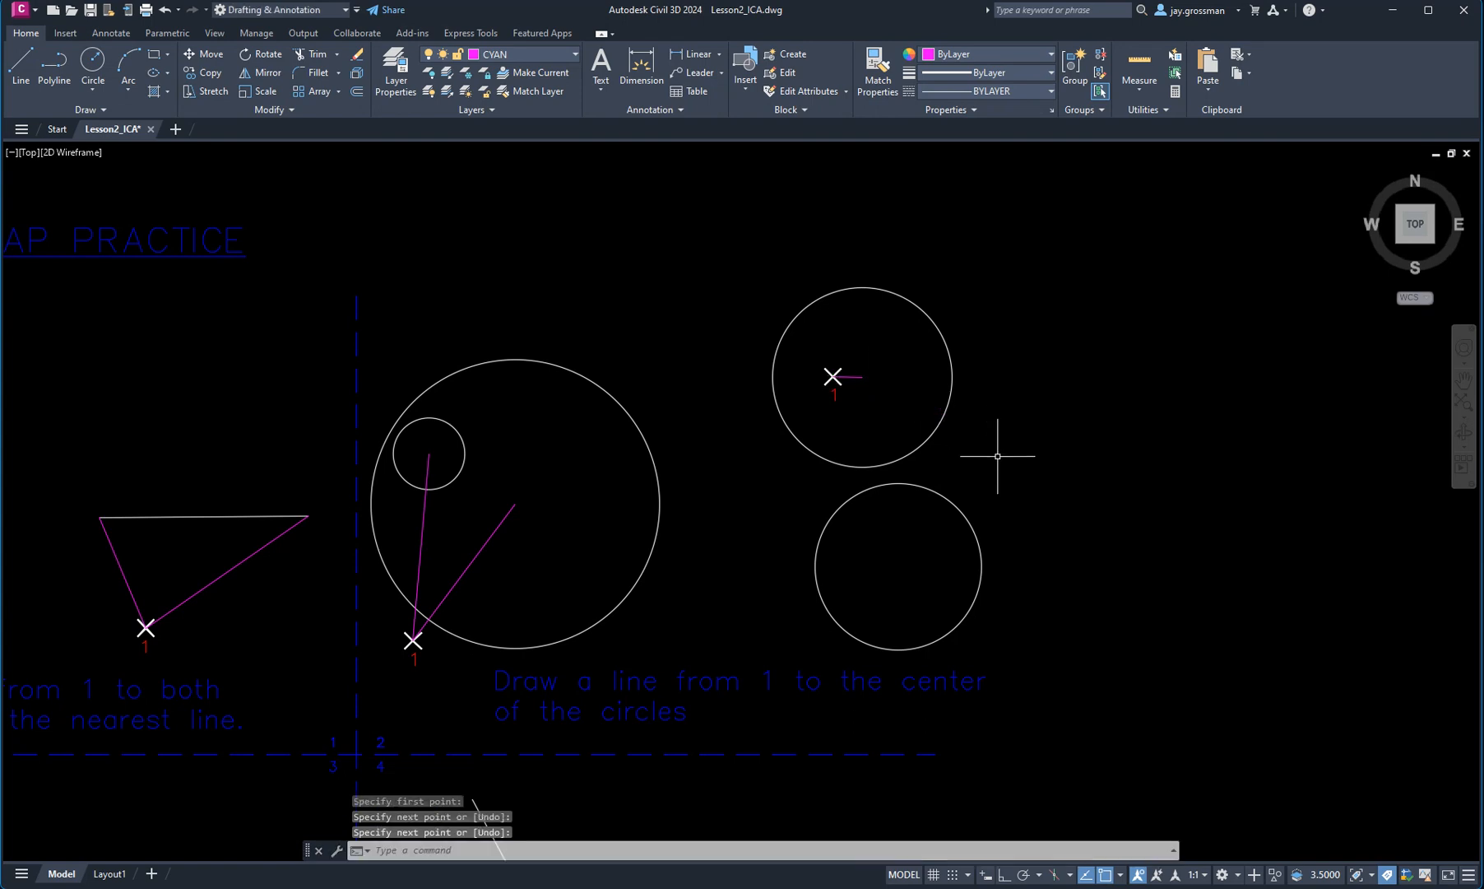
# Step: Draw another line from that same point 1 to the center of the lower stacked circle
pyautogui.press('Return')
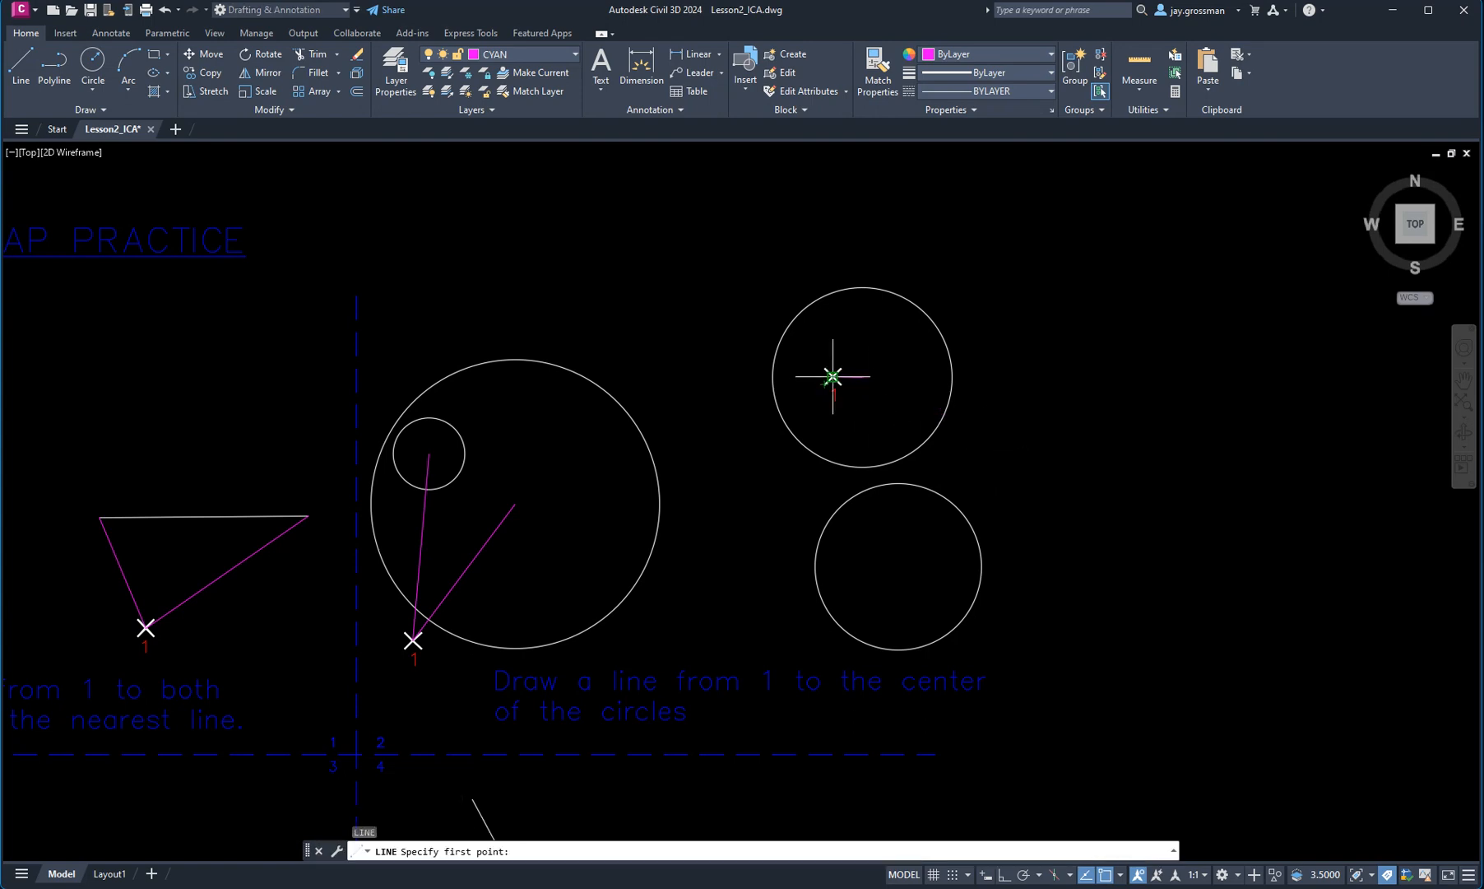
pyautogui.click(833, 377)
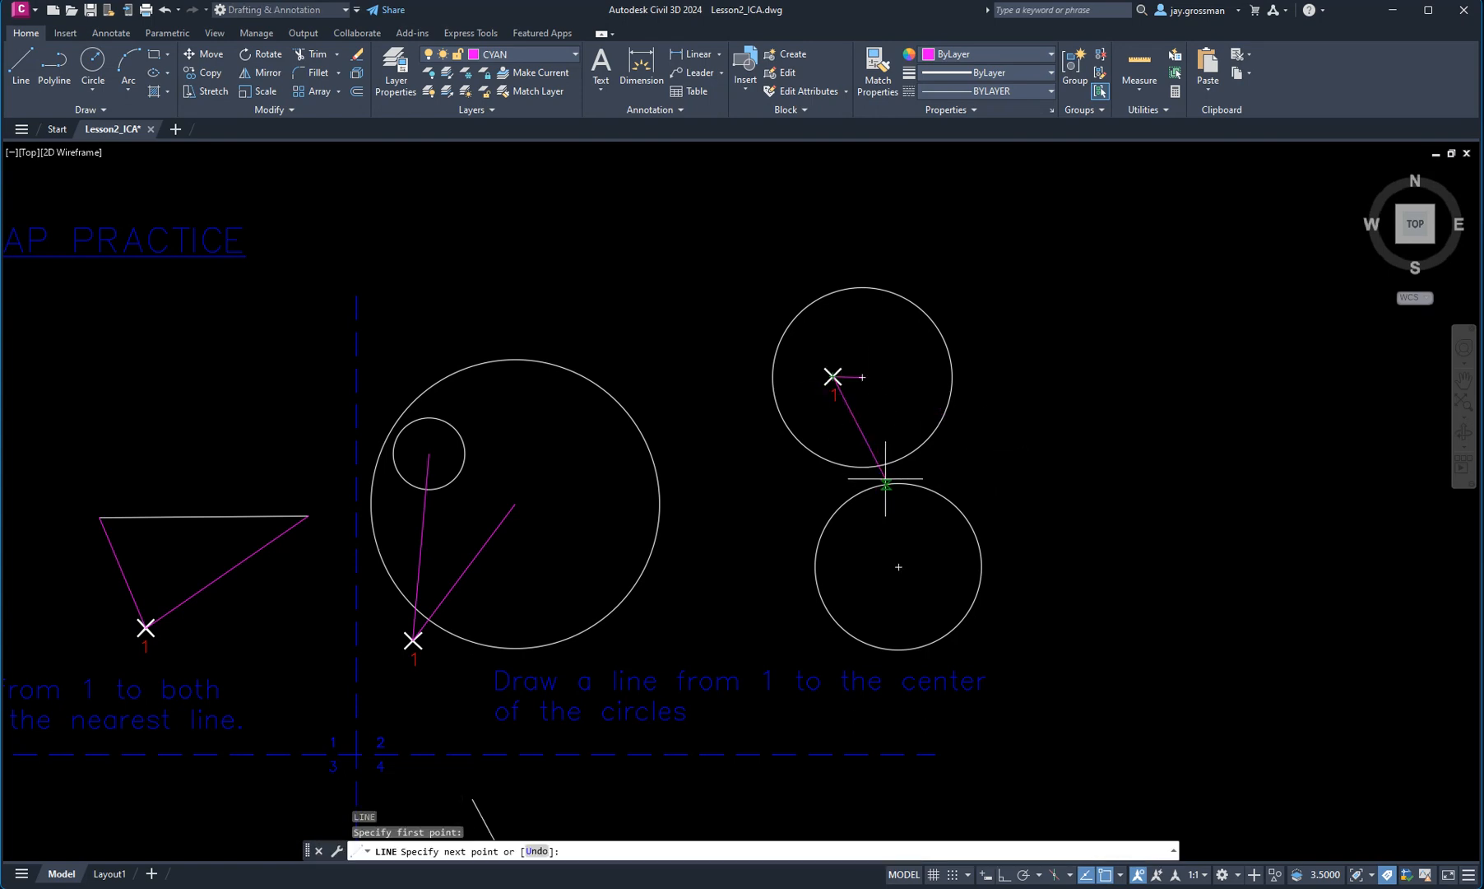
pyautogui.click(897, 561)
pyautogui.press('Return')
# Step: Check the Perpendicular object snap and draw a line from point 1 perpendicular to the slanted line in quadrant 3
pyautogui.scroll(-4, 658, 699)
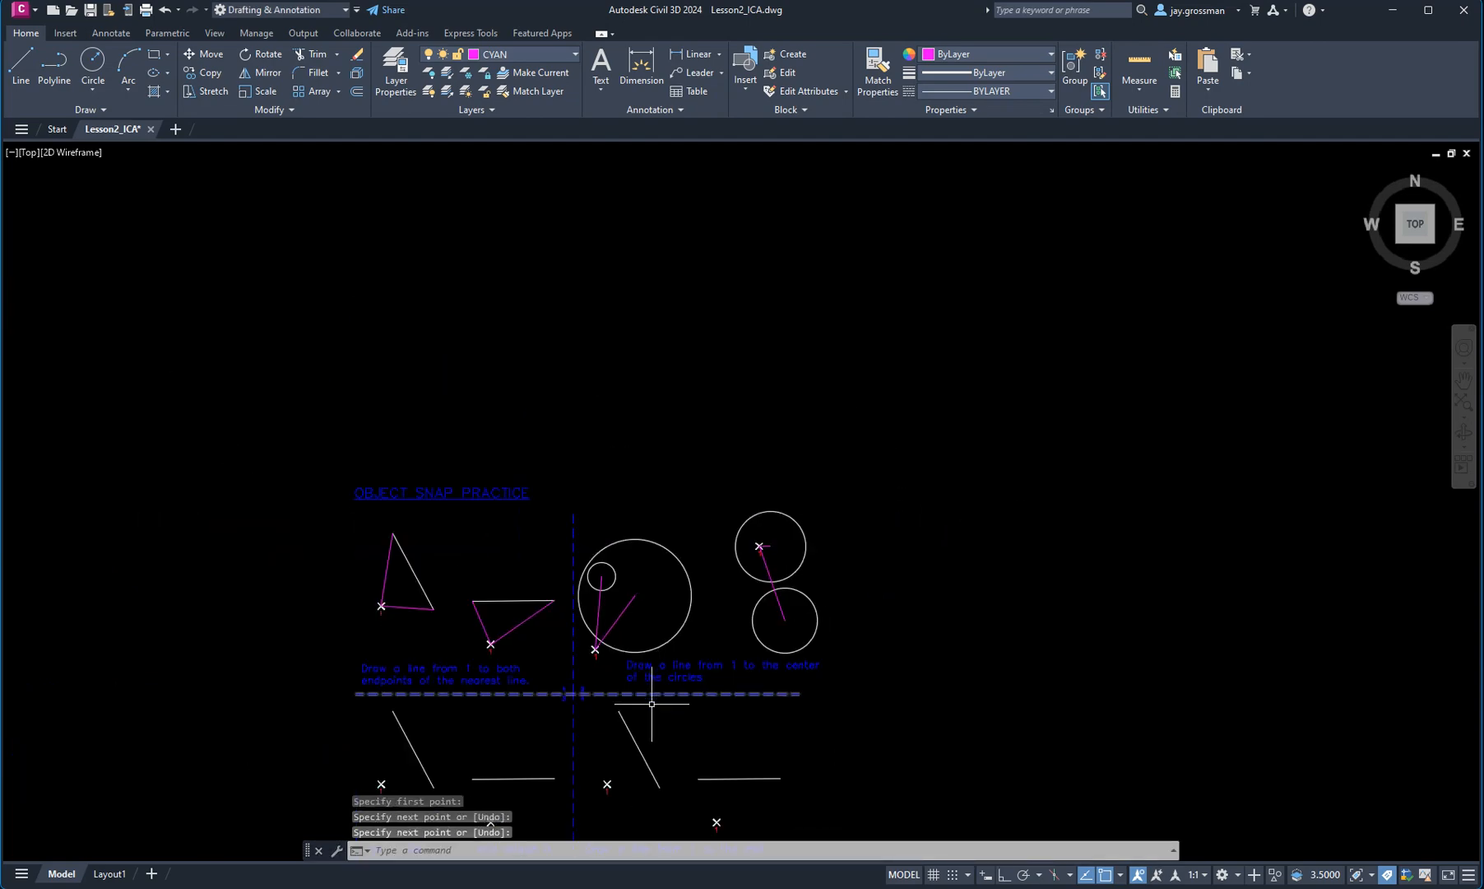
pyautogui.scroll(-2, 651, 703)
pyautogui.moveTo(651, 703); pyautogui.dragTo(822, 436, button='middle')
pyautogui.scroll(2, 823, 437)
pyautogui.scroll(4, 769, 509)
pyautogui.moveTo(634, 555)
pyautogui.mouseDown(button='middle')
pyautogui.moveTo(765, 510)
pyautogui.moveTo(964, 504)
pyautogui.mouseUp(button='middle')
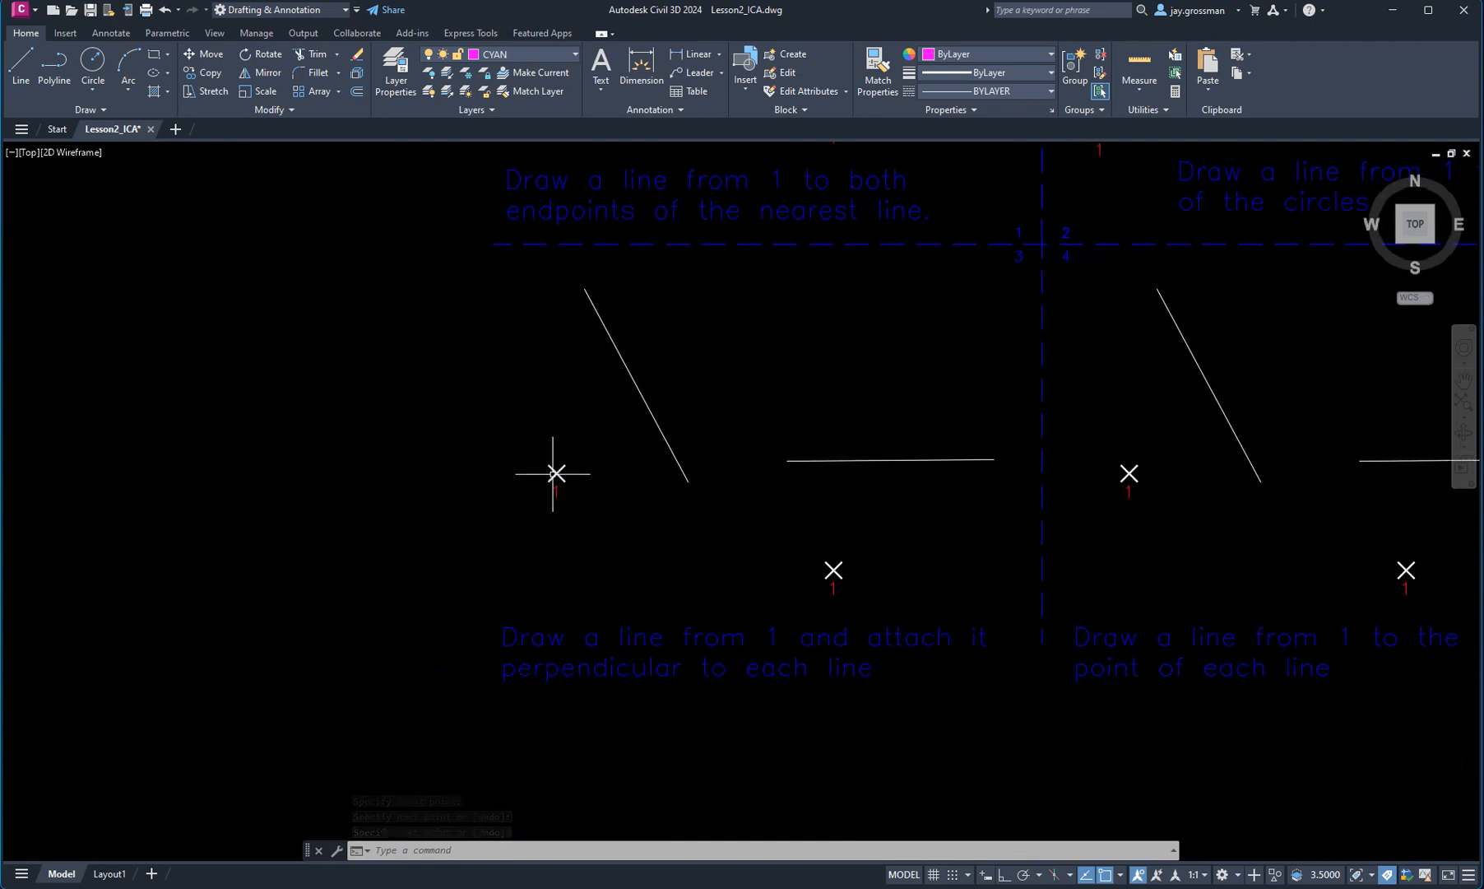
pyautogui.click(1120, 876)
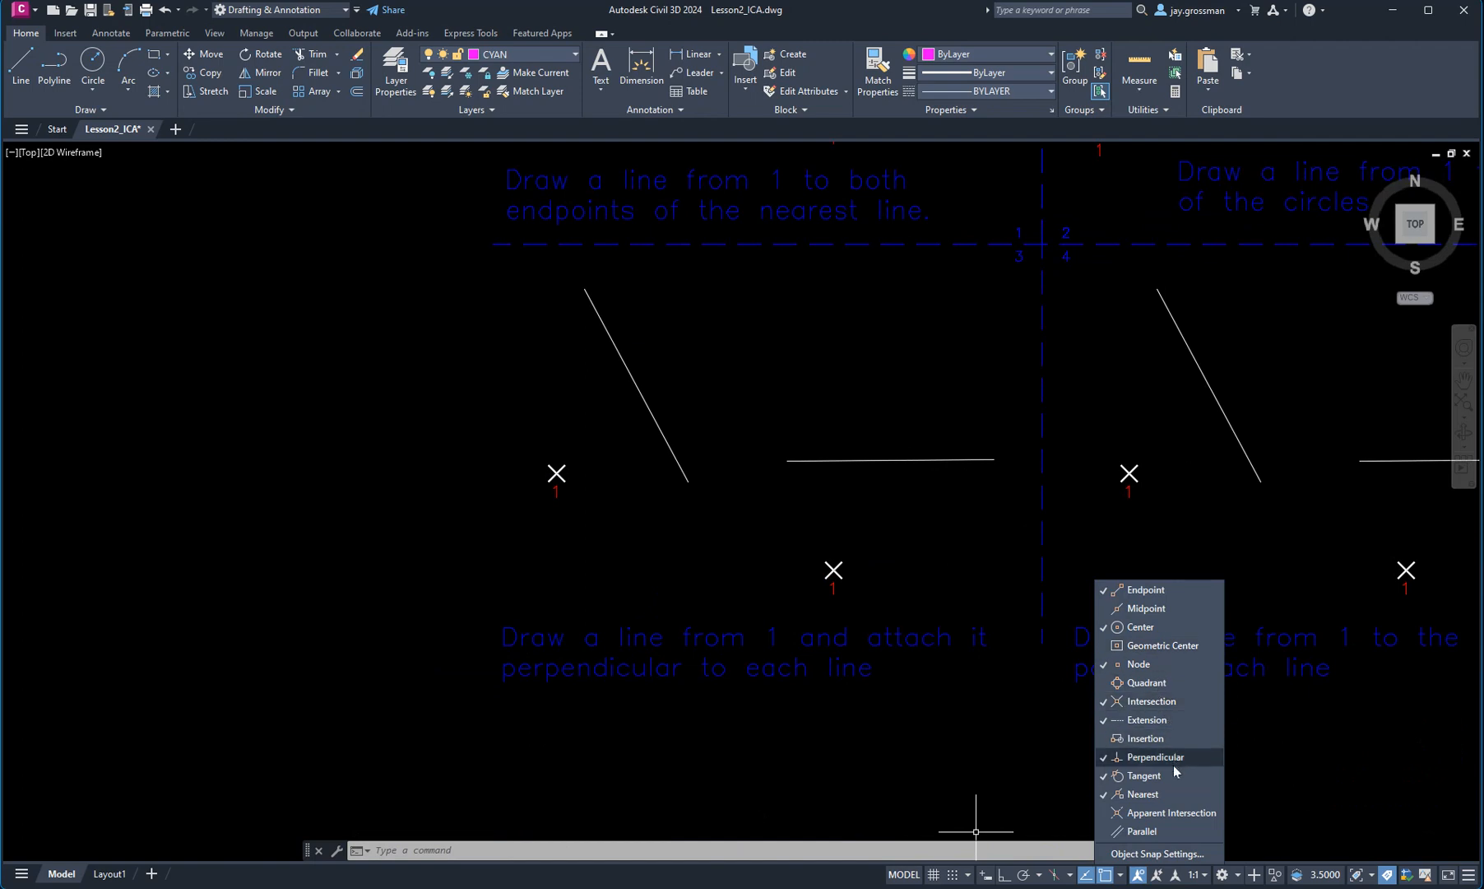
pyautogui.click(1173, 756)
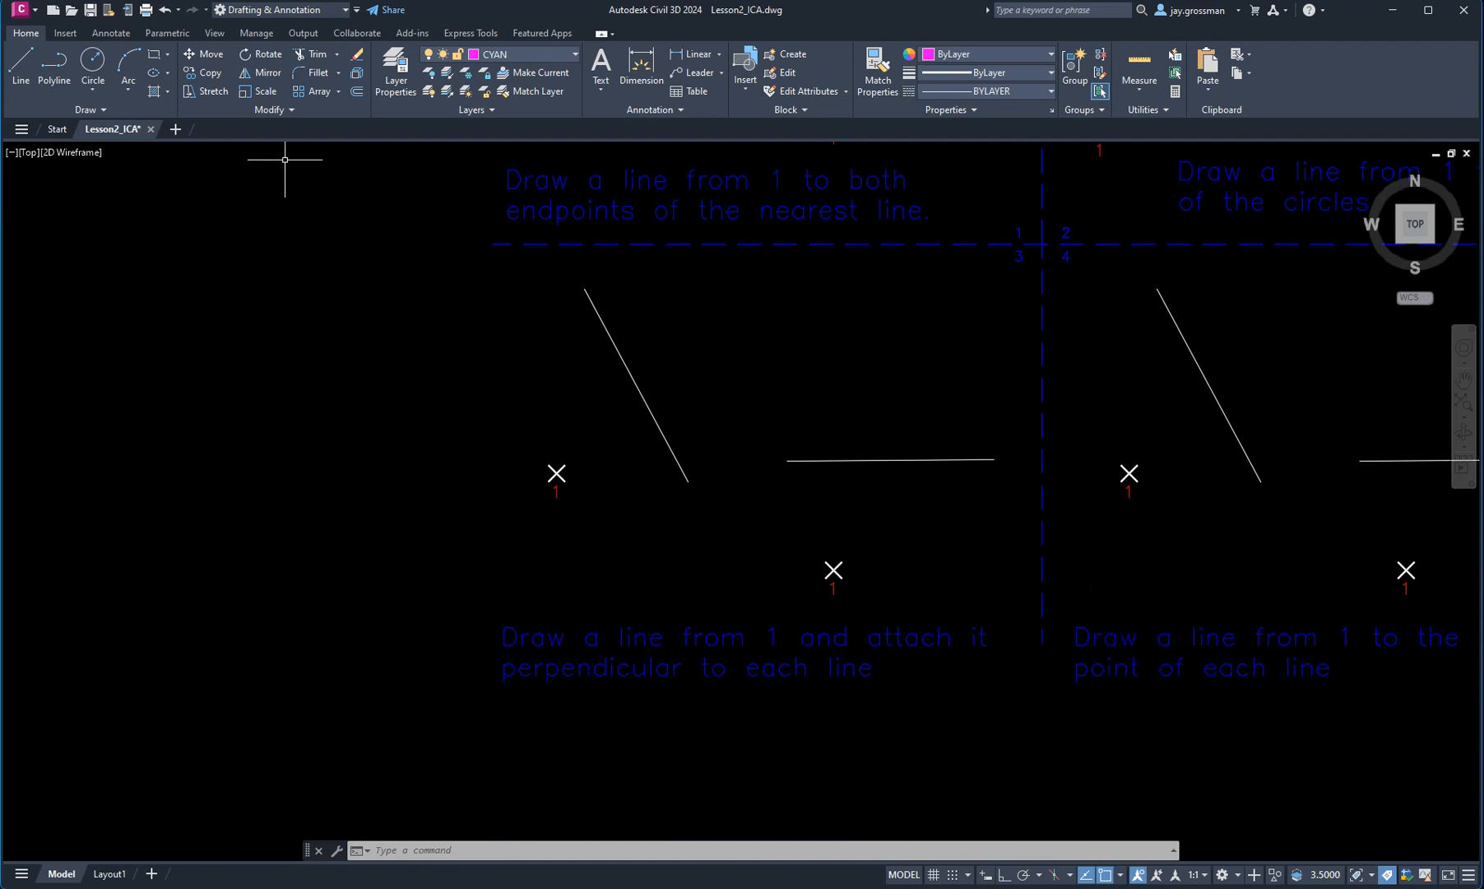
pyautogui.click(22, 69)
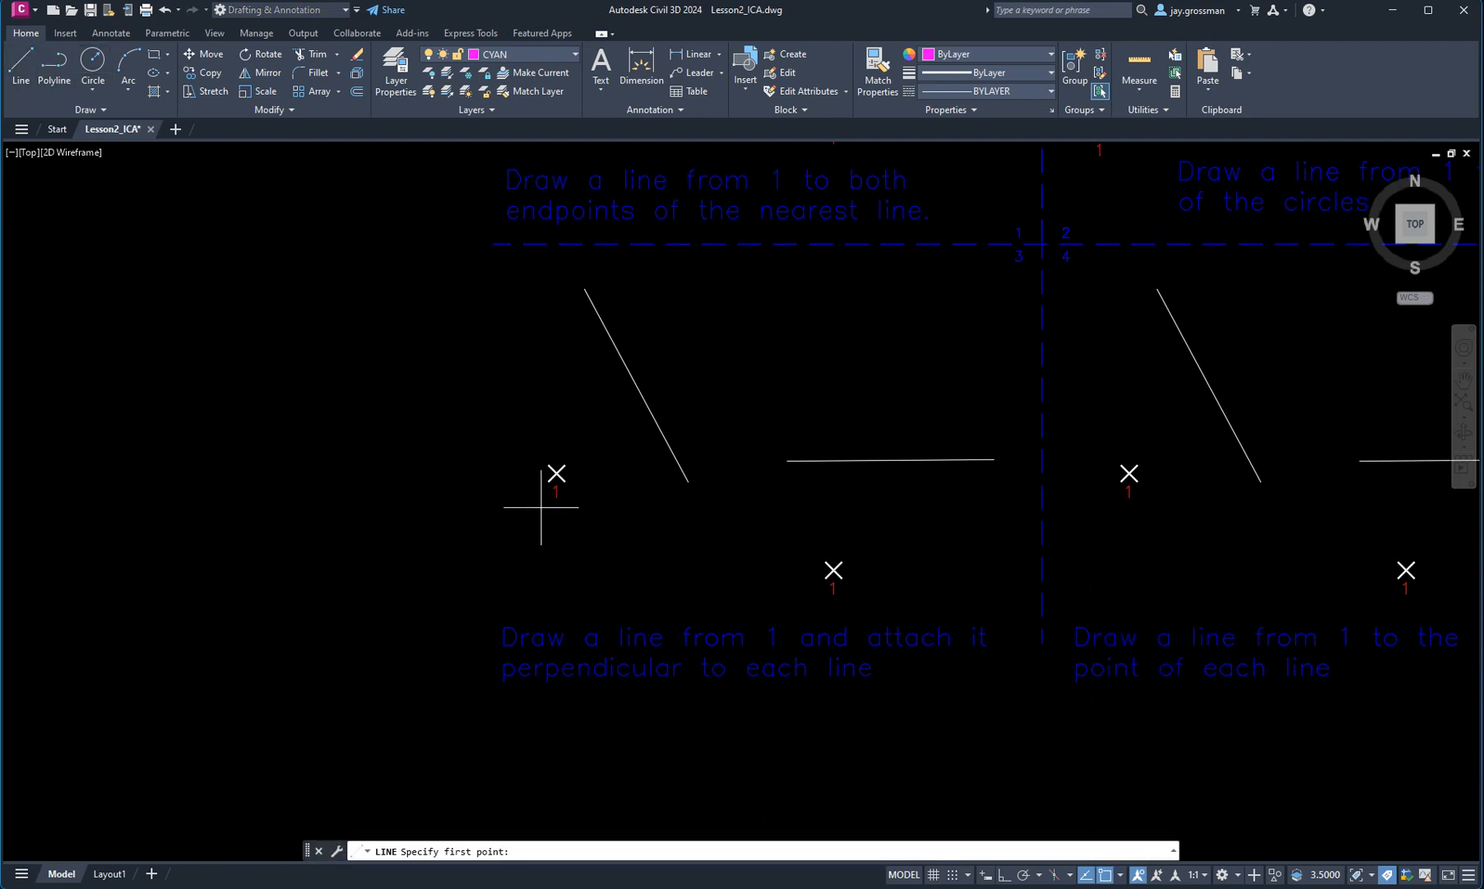
pyautogui.click(557, 473)
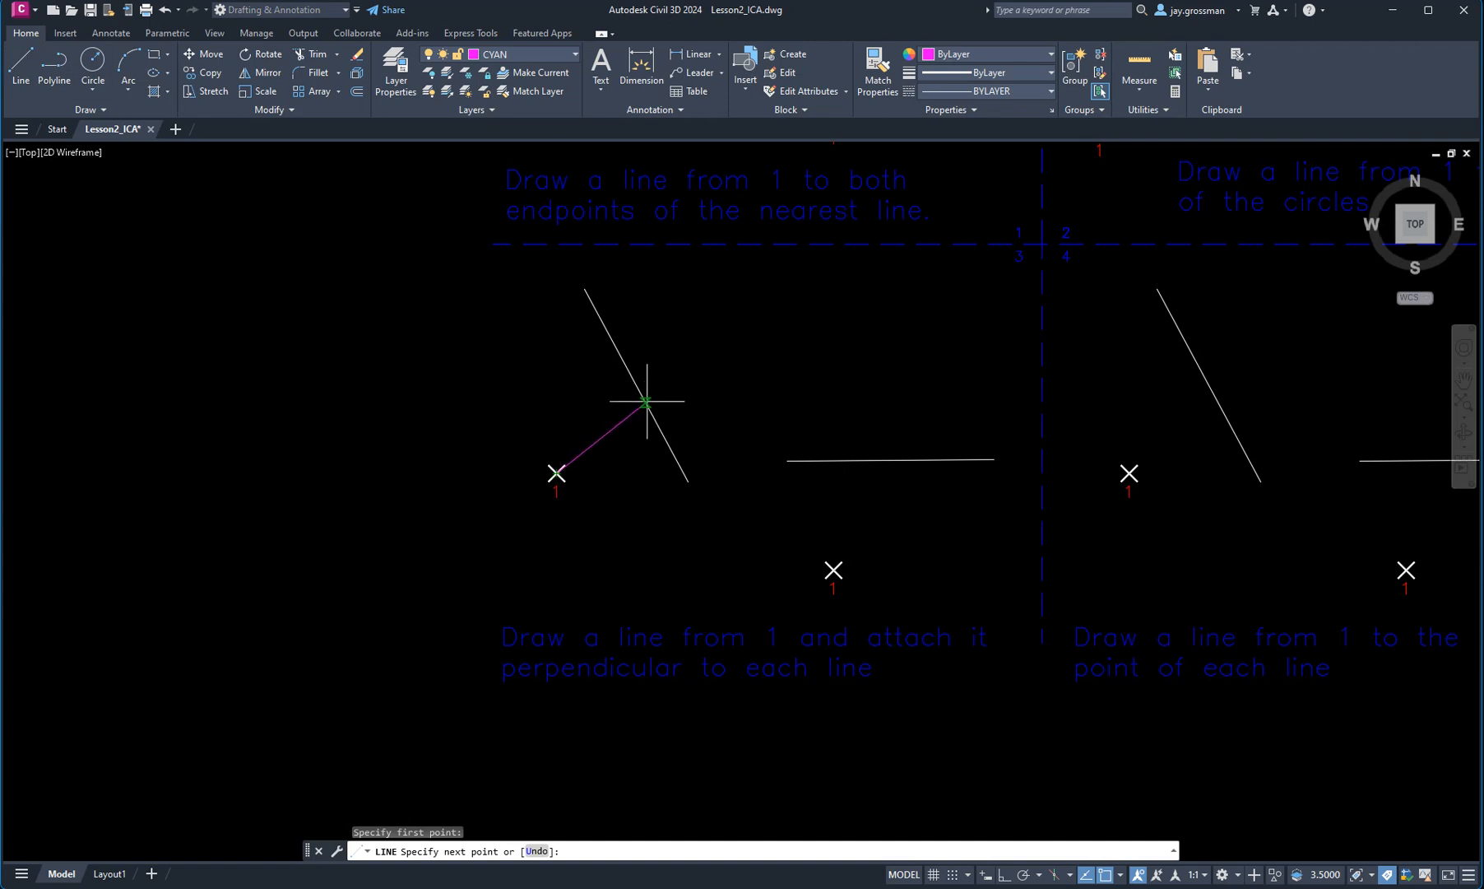
pyautogui.scroll(8, 647, 406)
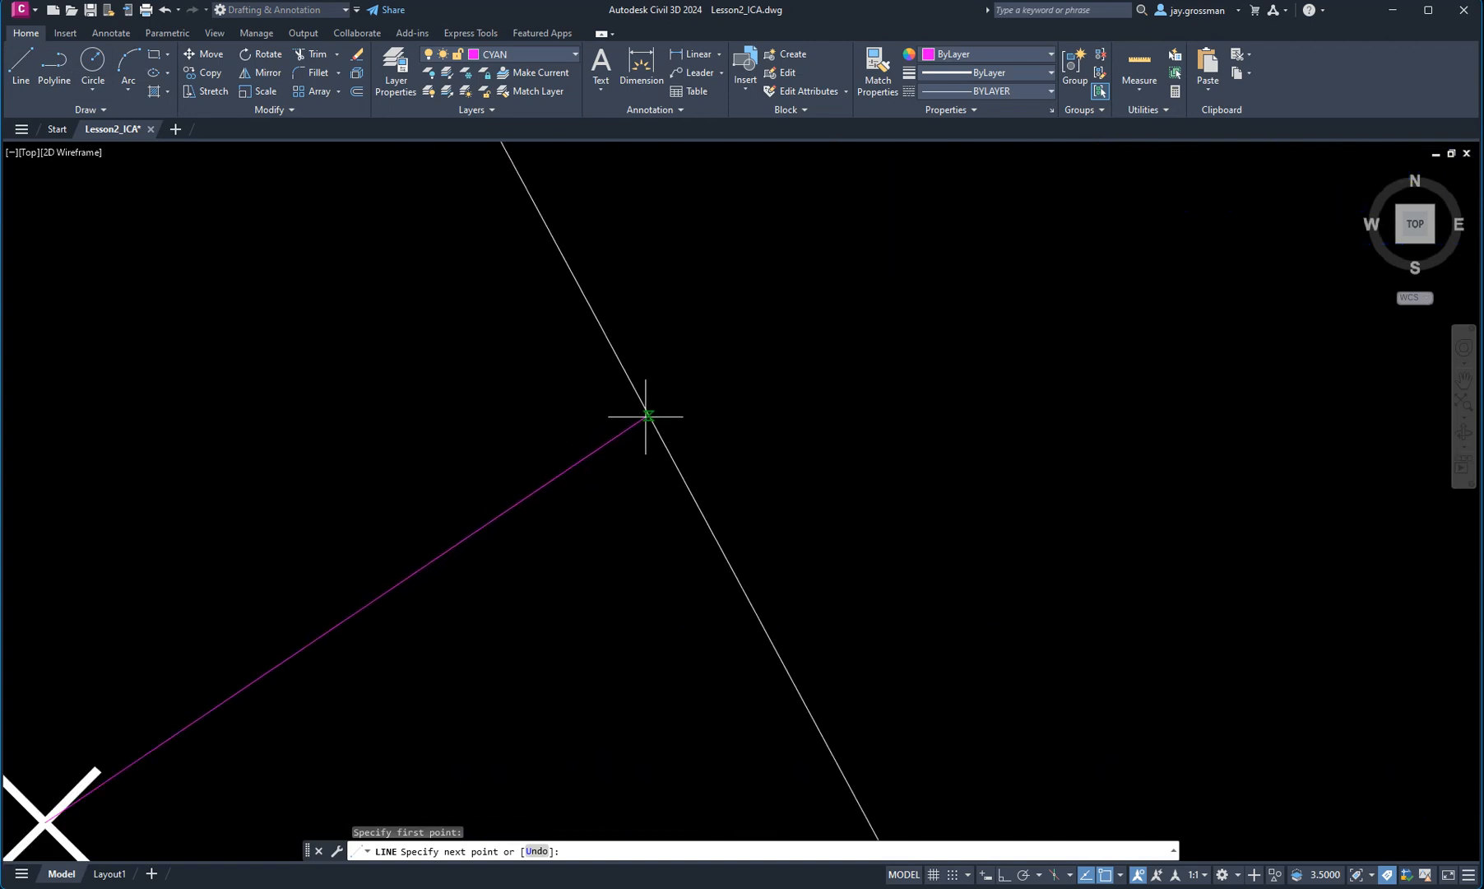
pyautogui.click(681, 478)
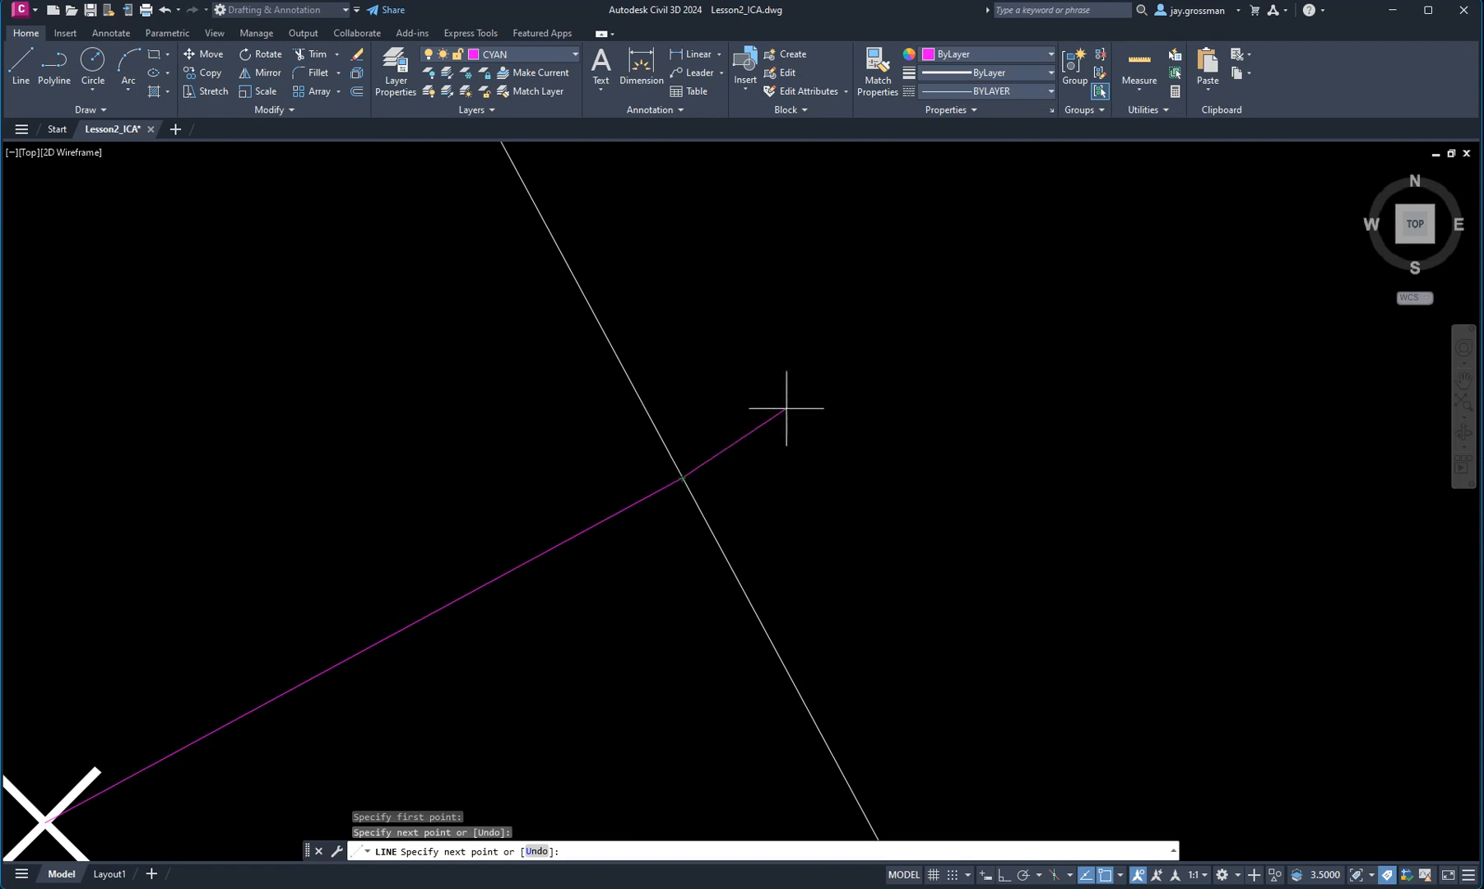
pyautogui.press('Return')
# Step: Draw a line from the point 1 below the horizontal line in quadrant 3 perpendicular to that line
pyautogui.scroll(-4, 790, 409)
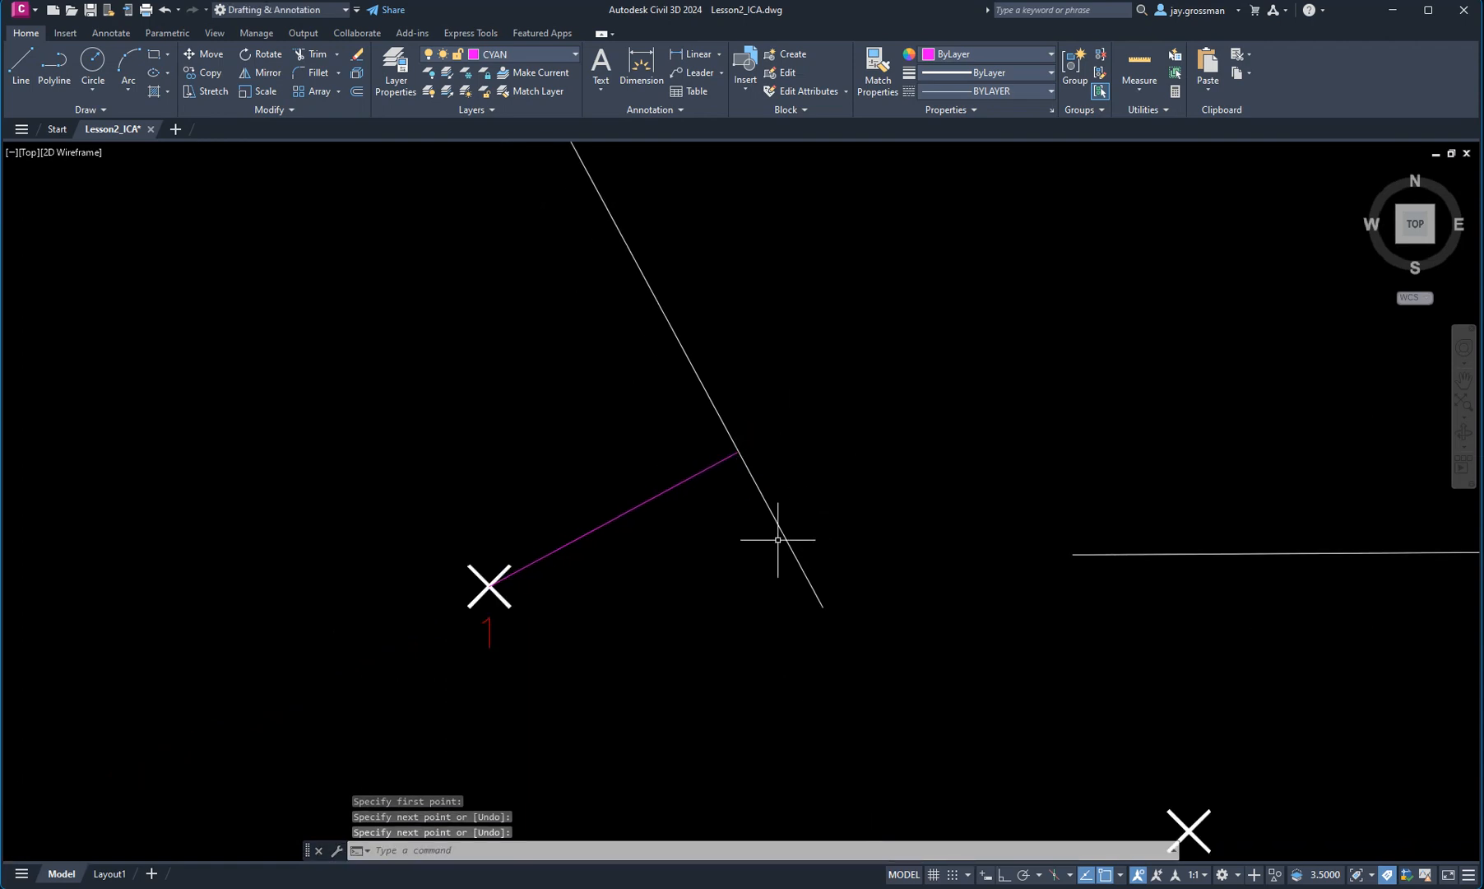
pyautogui.scroll(-4, 777, 540)
pyautogui.moveTo(769, 530)
pyautogui.mouseDown(button='middle')
pyautogui.moveTo(624, 498)
pyautogui.moveTo(405, 481)
pyautogui.mouseUp(button='middle')
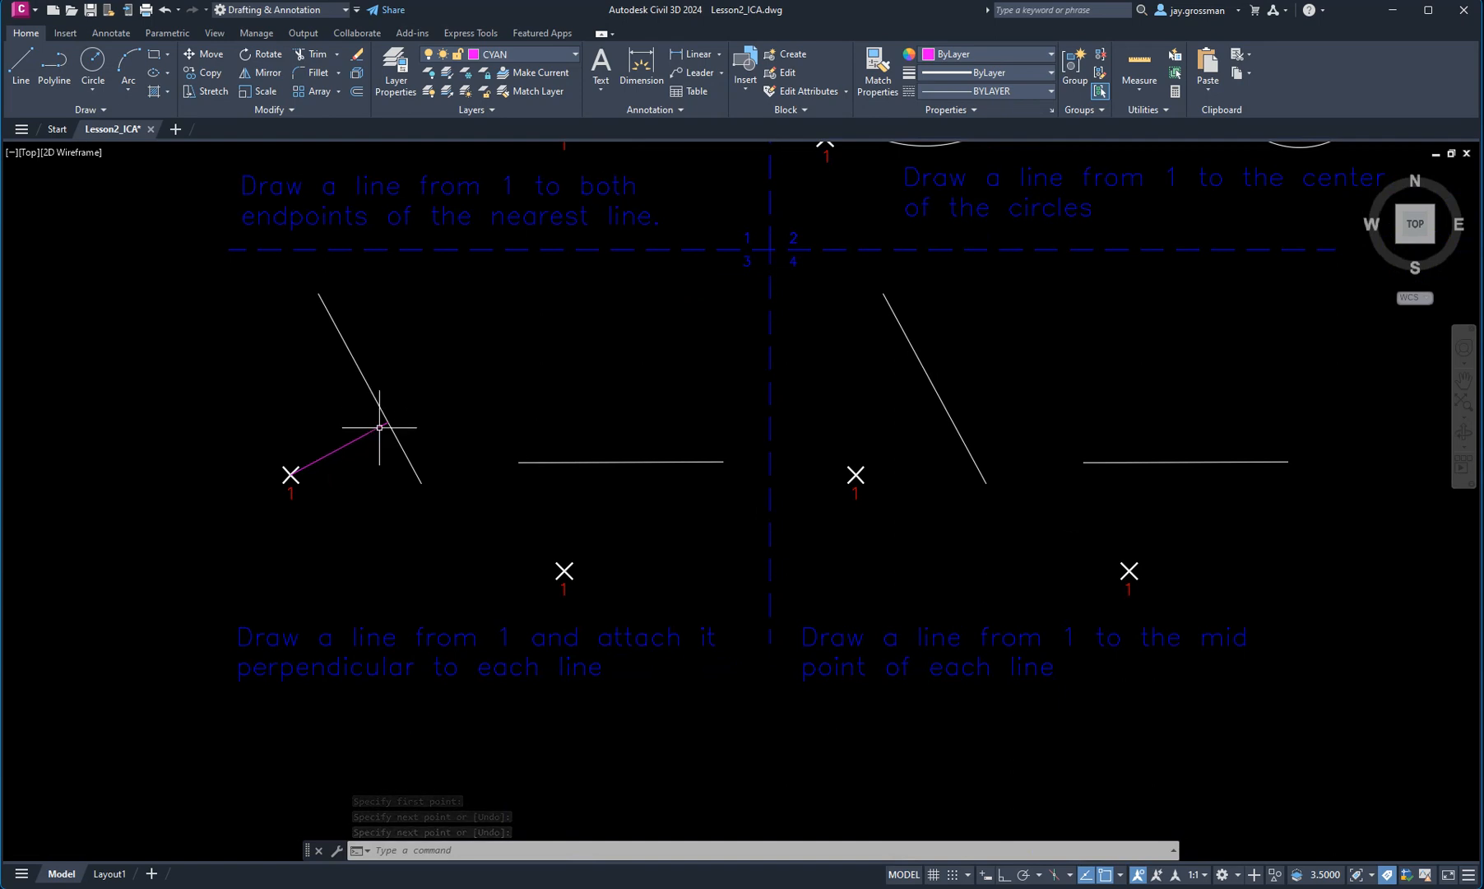
pyautogui.press('l')
pyautogui.press('Return')
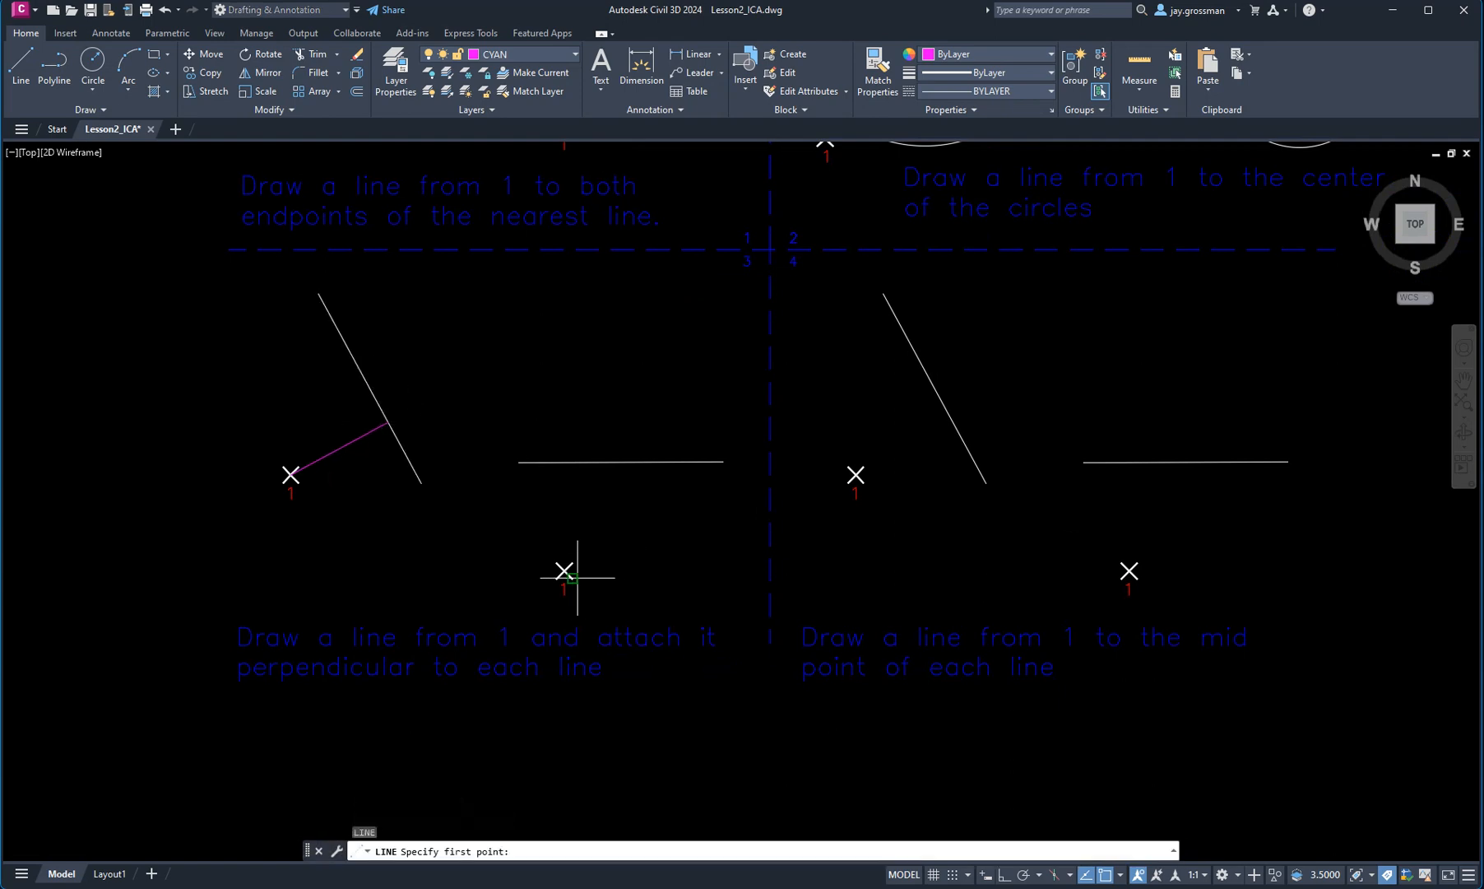
pyautogui.click(564, 570)
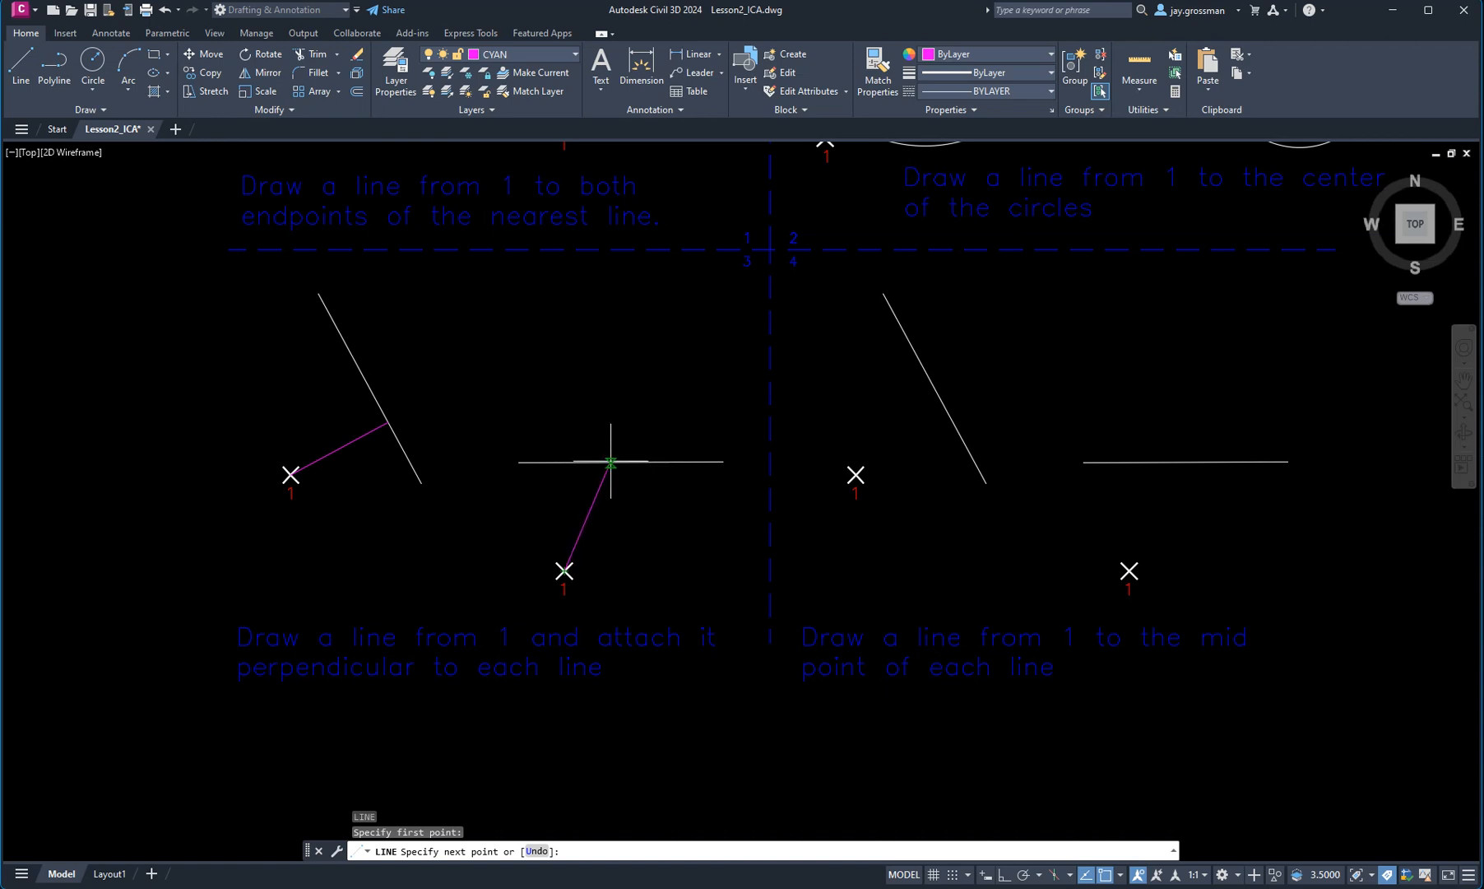
pyautogui.click(568, 461)
pyautogui.press('Return')
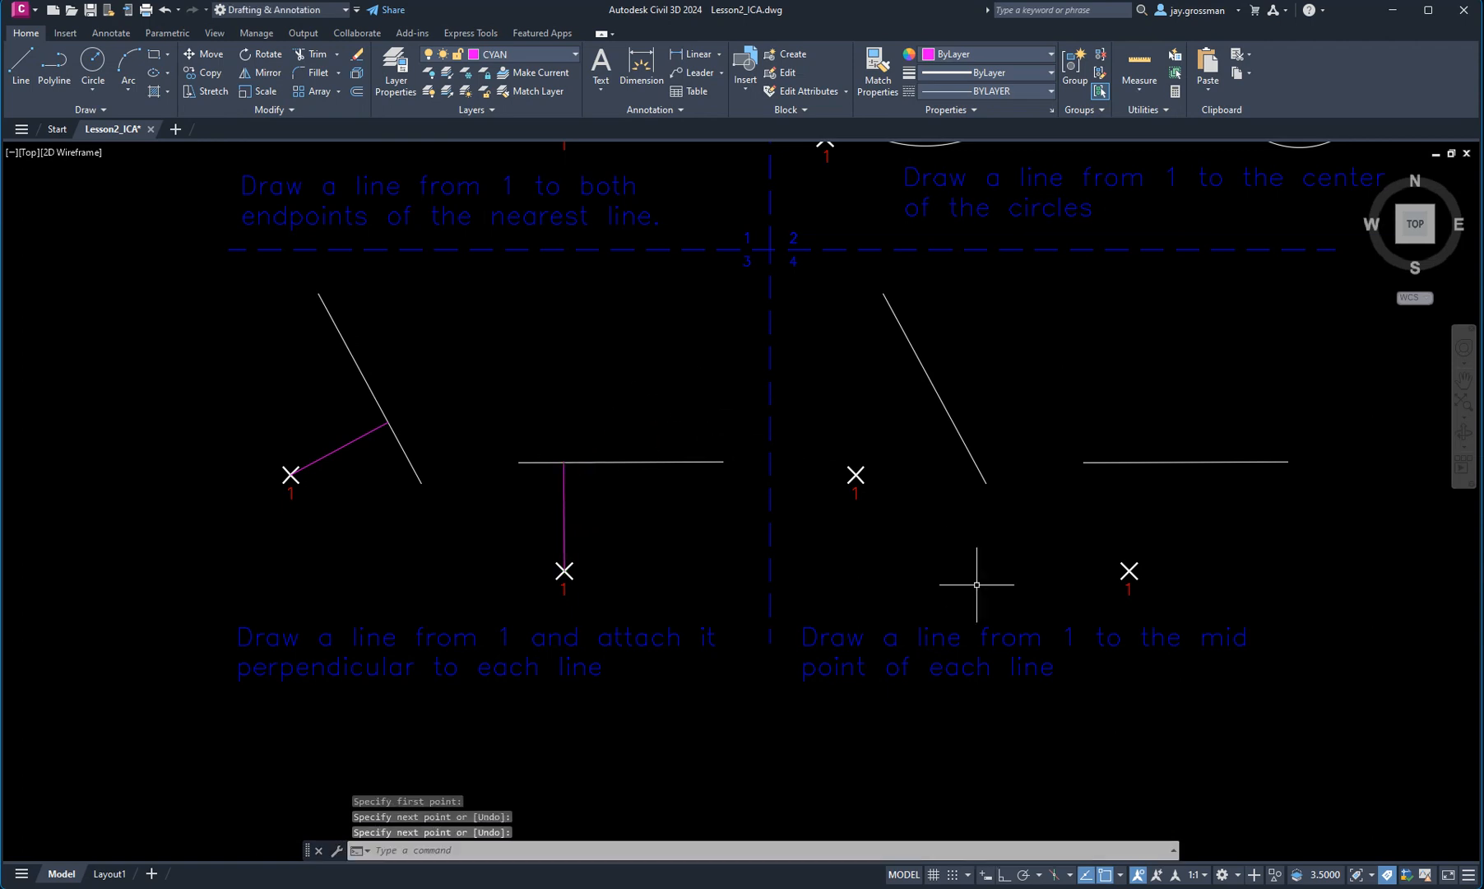
# Step: Enable the Midpoint object snap and draw a line from point 1 to the midpoint of the slanted line in quadrant 4
pyautogui.click(1120, 875)
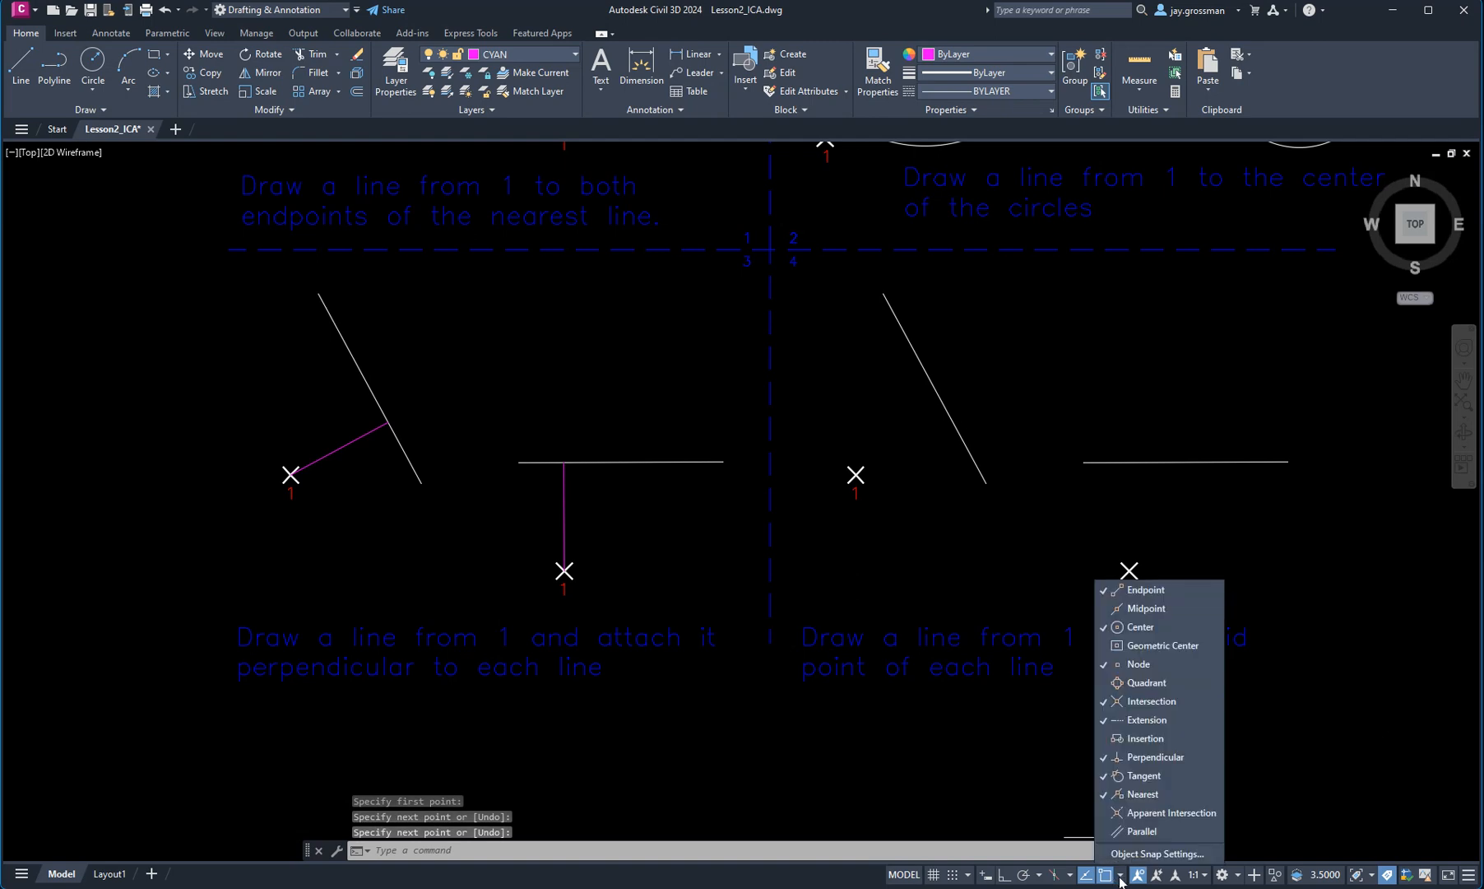
pyautogui.click(1143, 608)
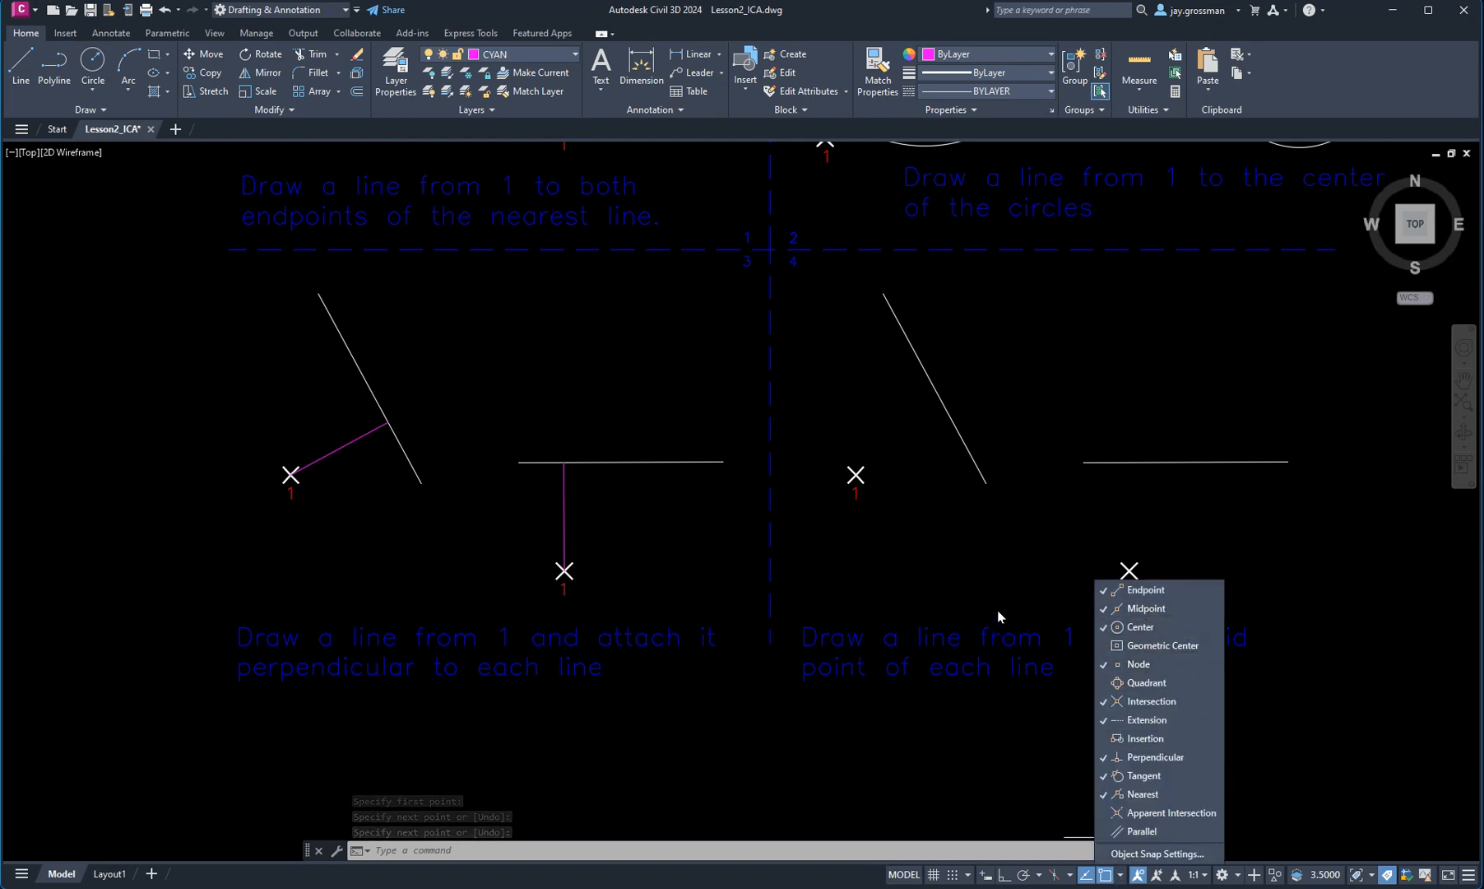
pyautogui.click(998, 615)
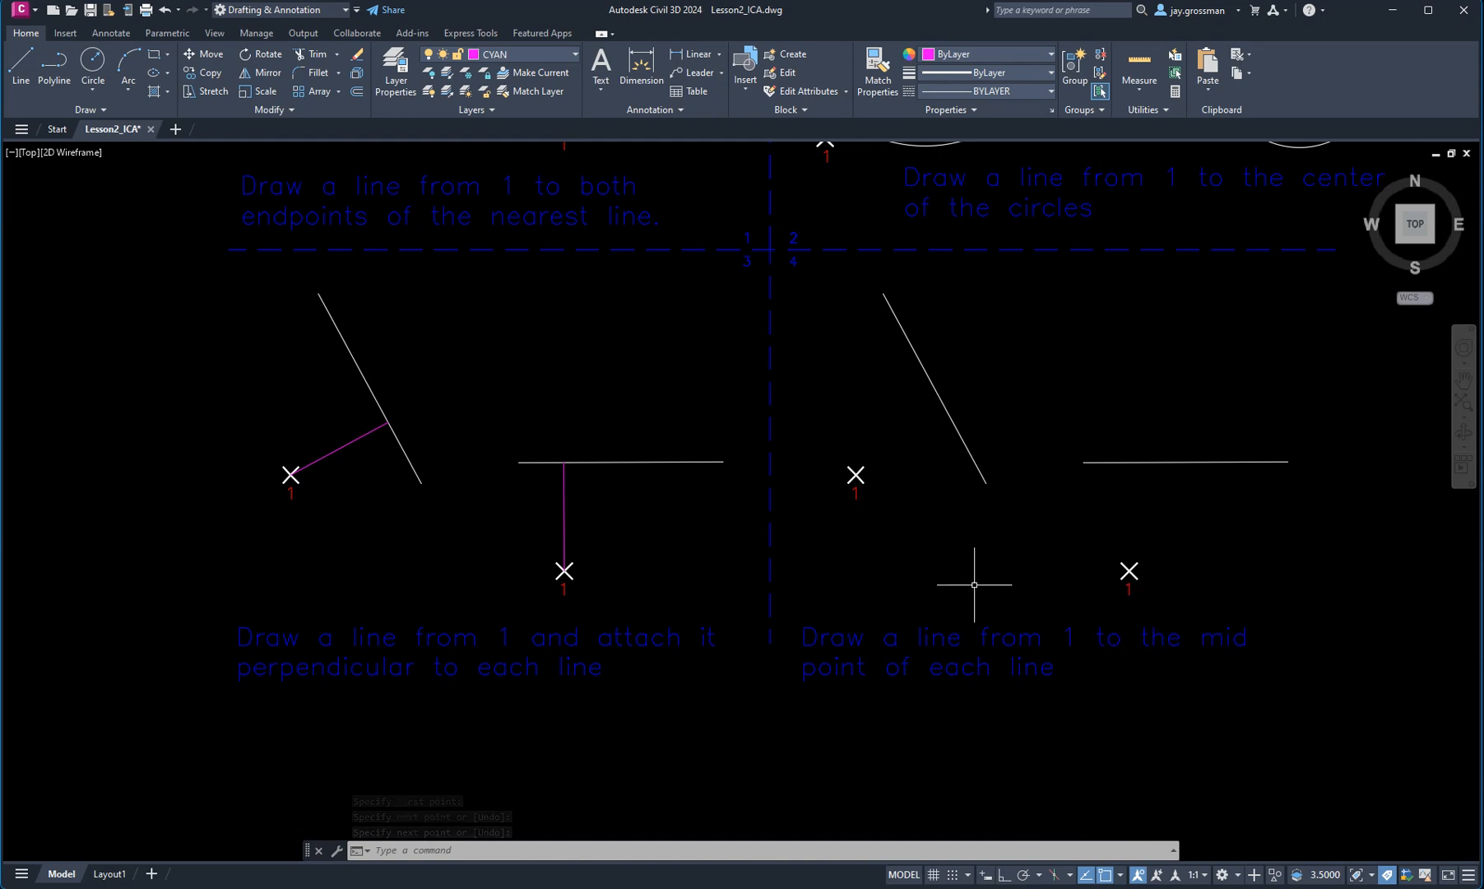
pyautogui.click(20, 66)
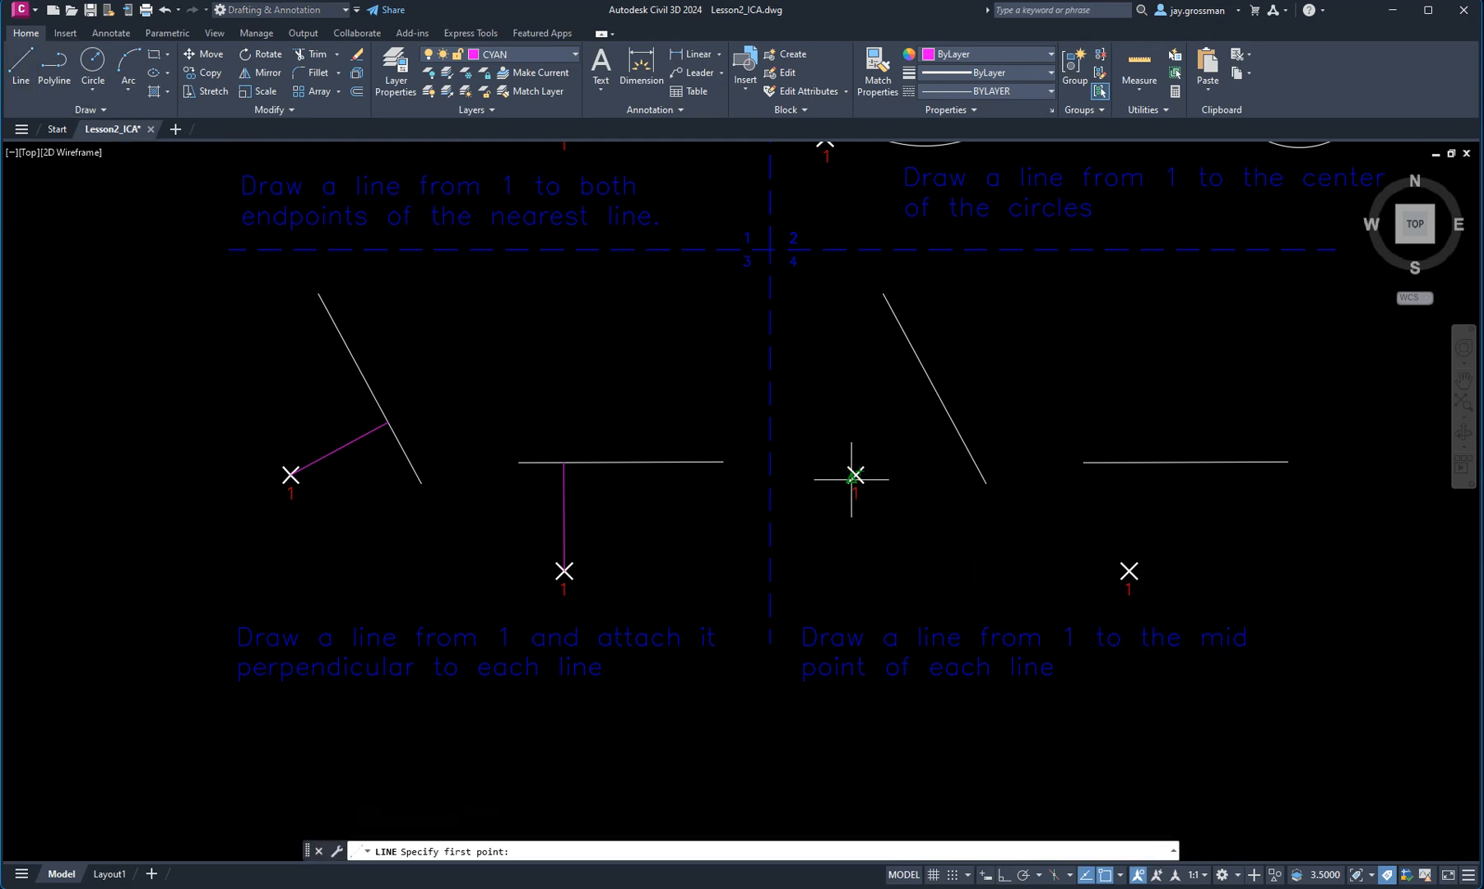
pyautogui.click(855, 475)
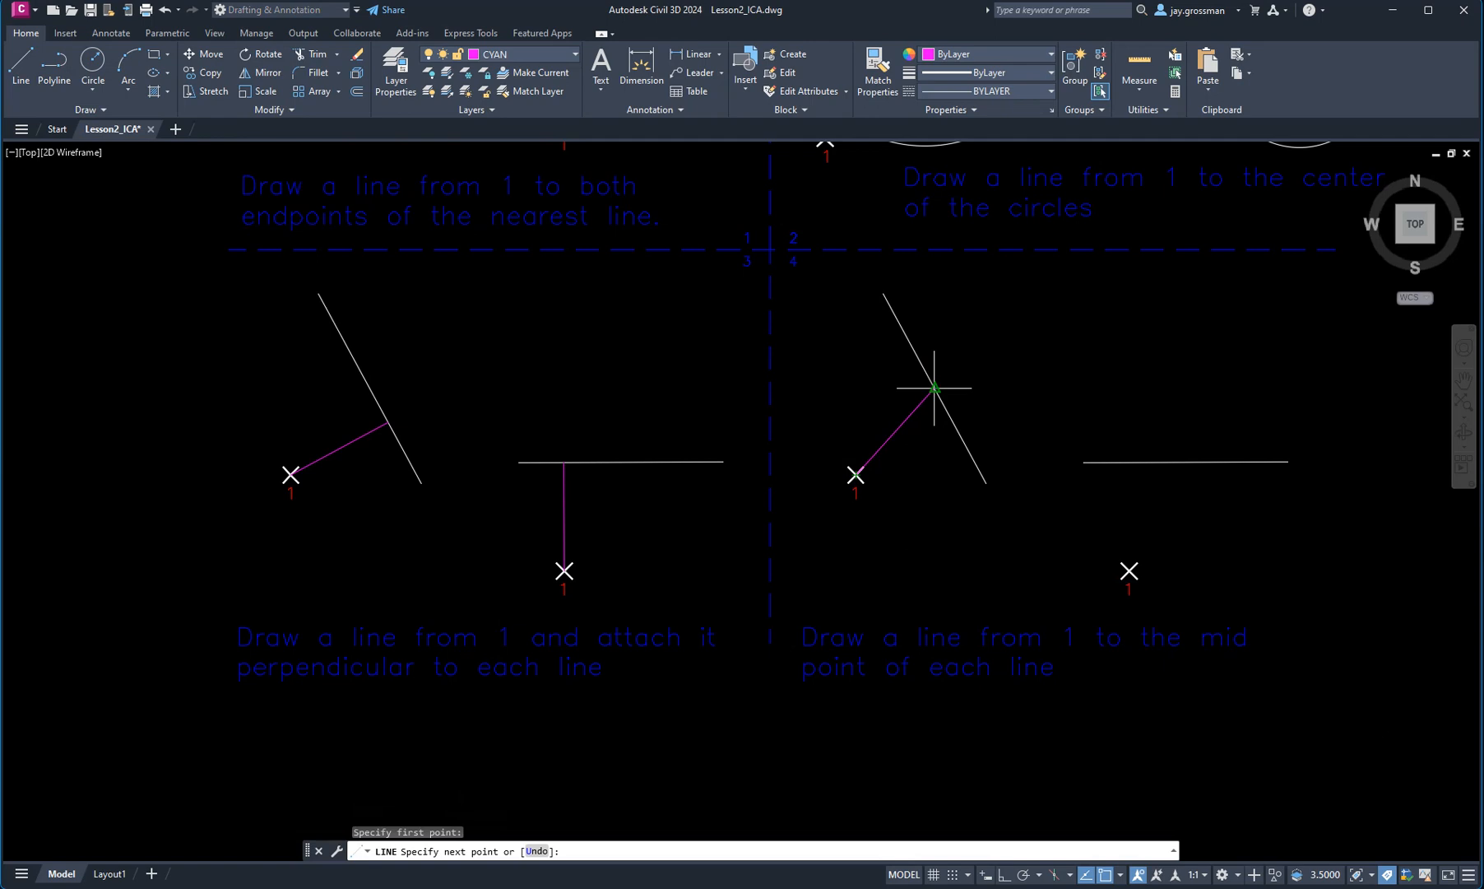
pyautogui.click(935, 388)
pyautogui.press('Return')
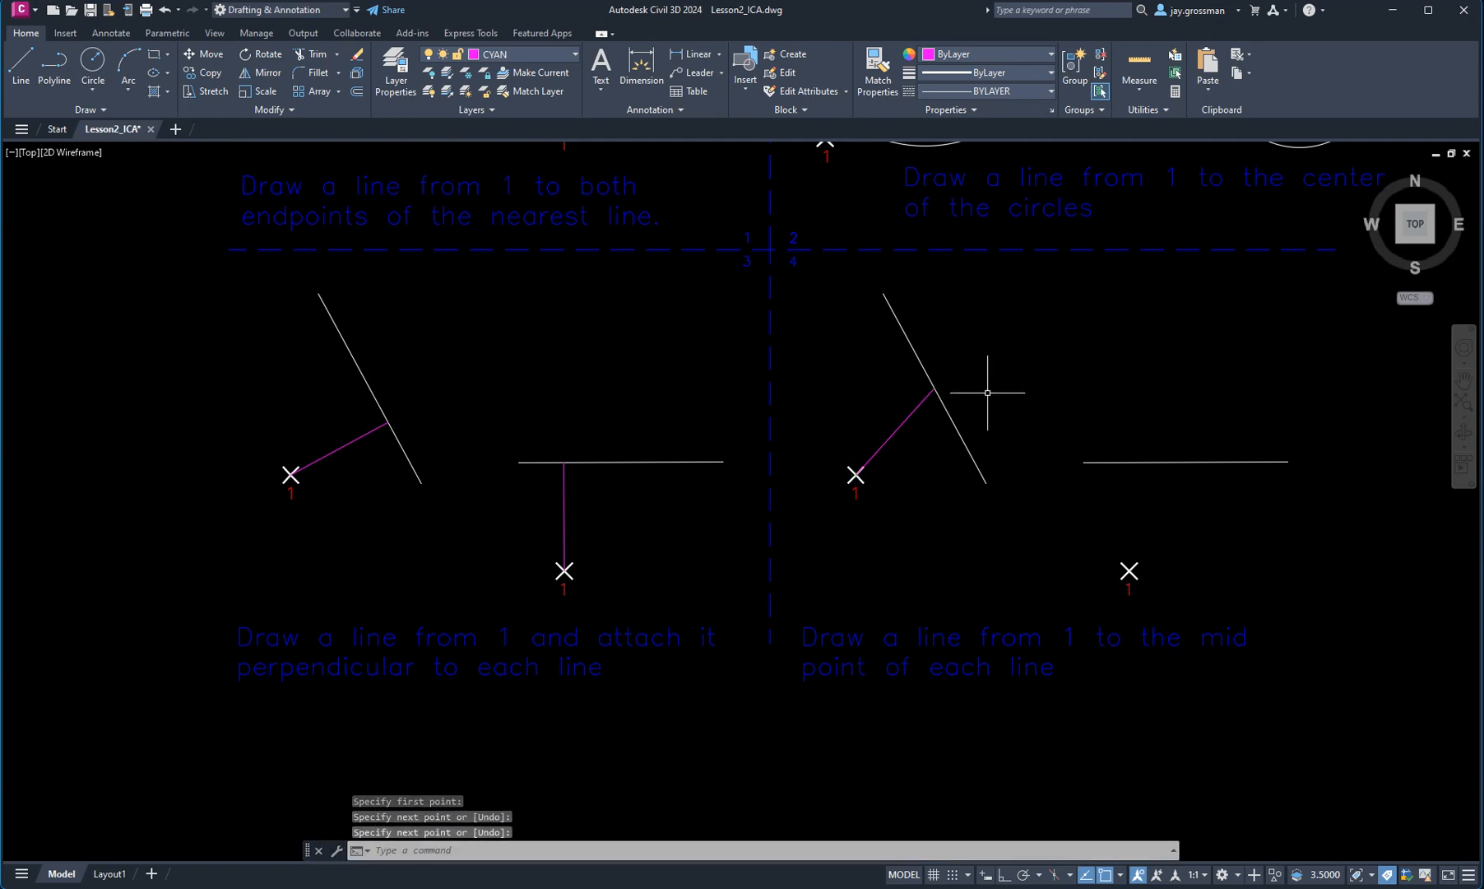
# Step: Draw a line from the point 1 below the horizontal line in quadrant 4 to that line's midpoint
pyautogui.press('Return')
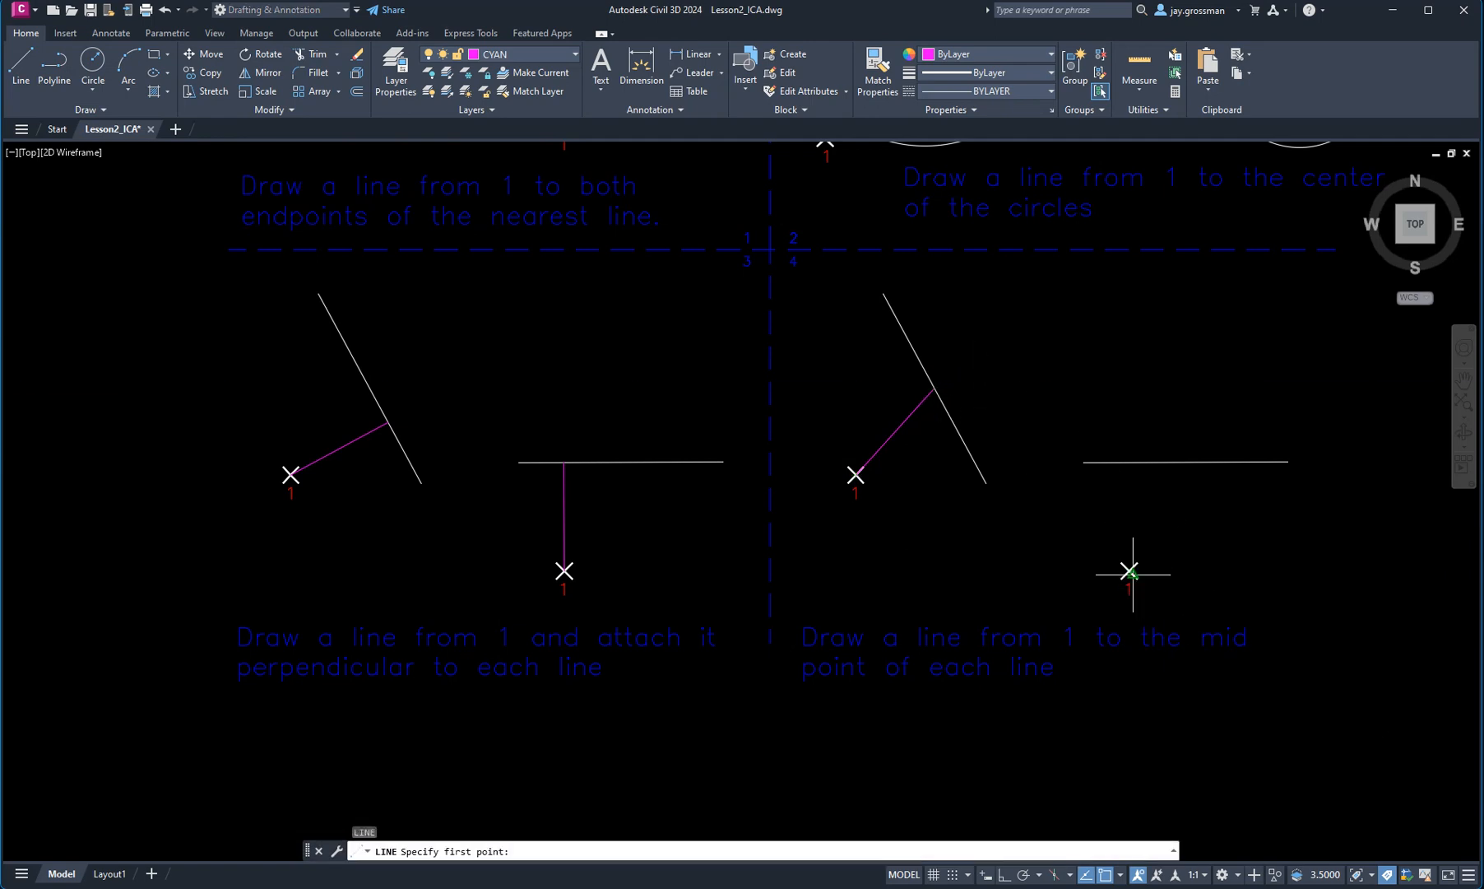
pyautogui.click(1128, 571)
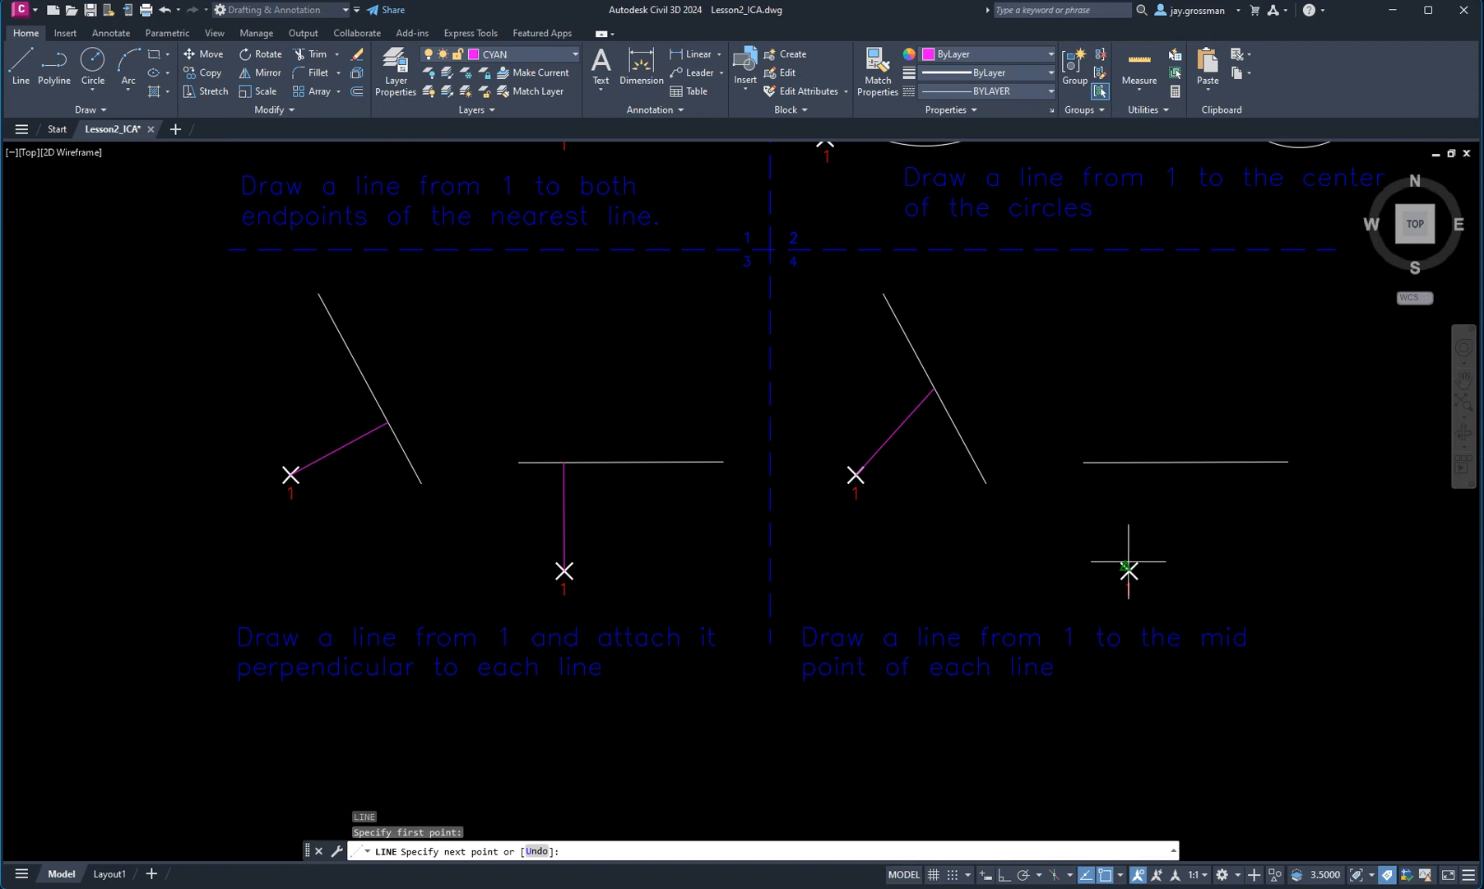
pyautogui.click(1181, 459)
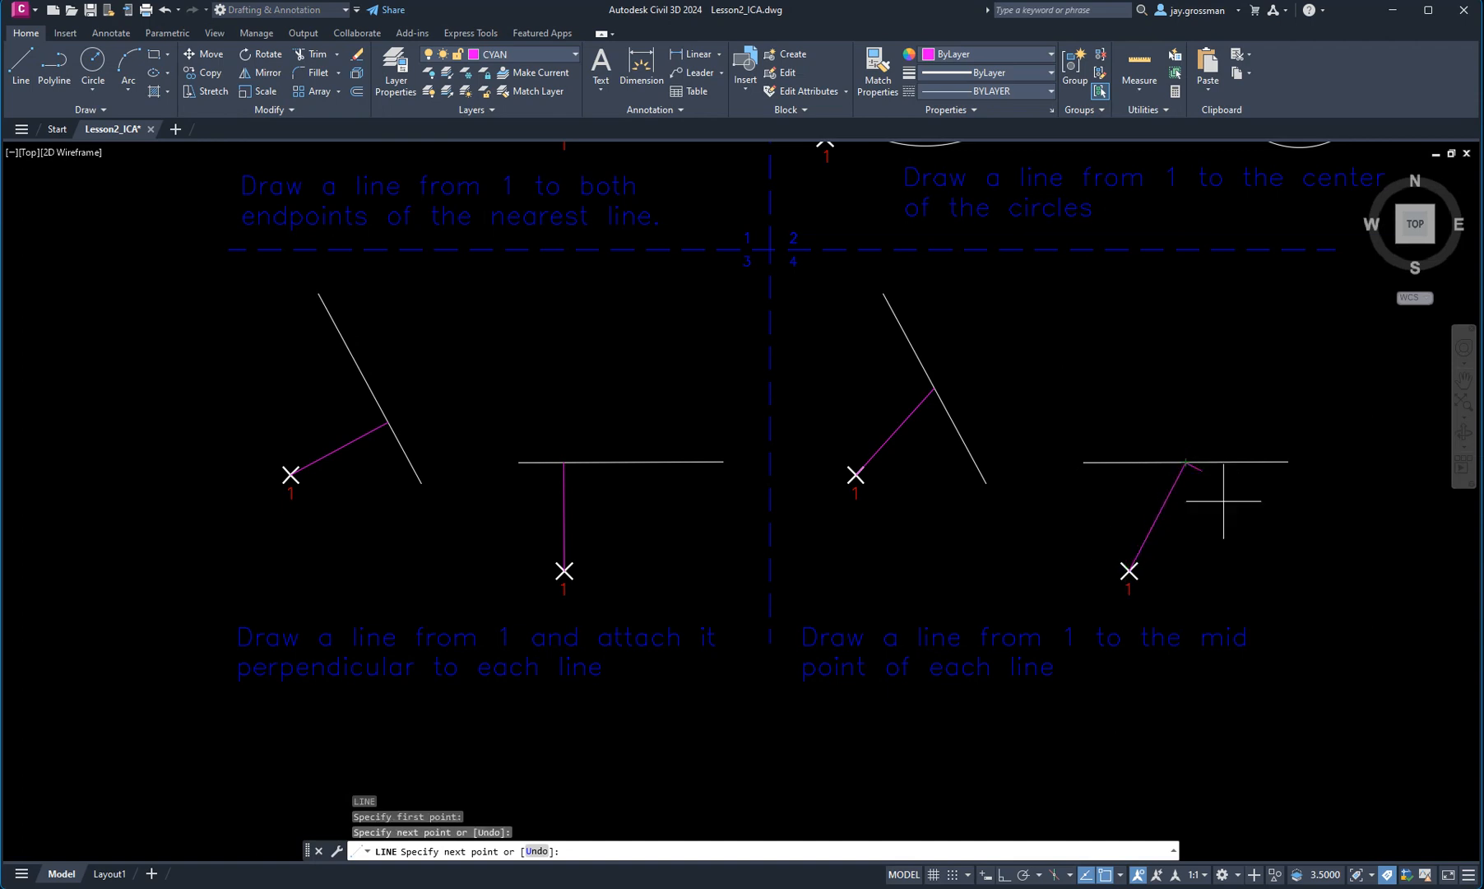
pyautogui.press('Return')
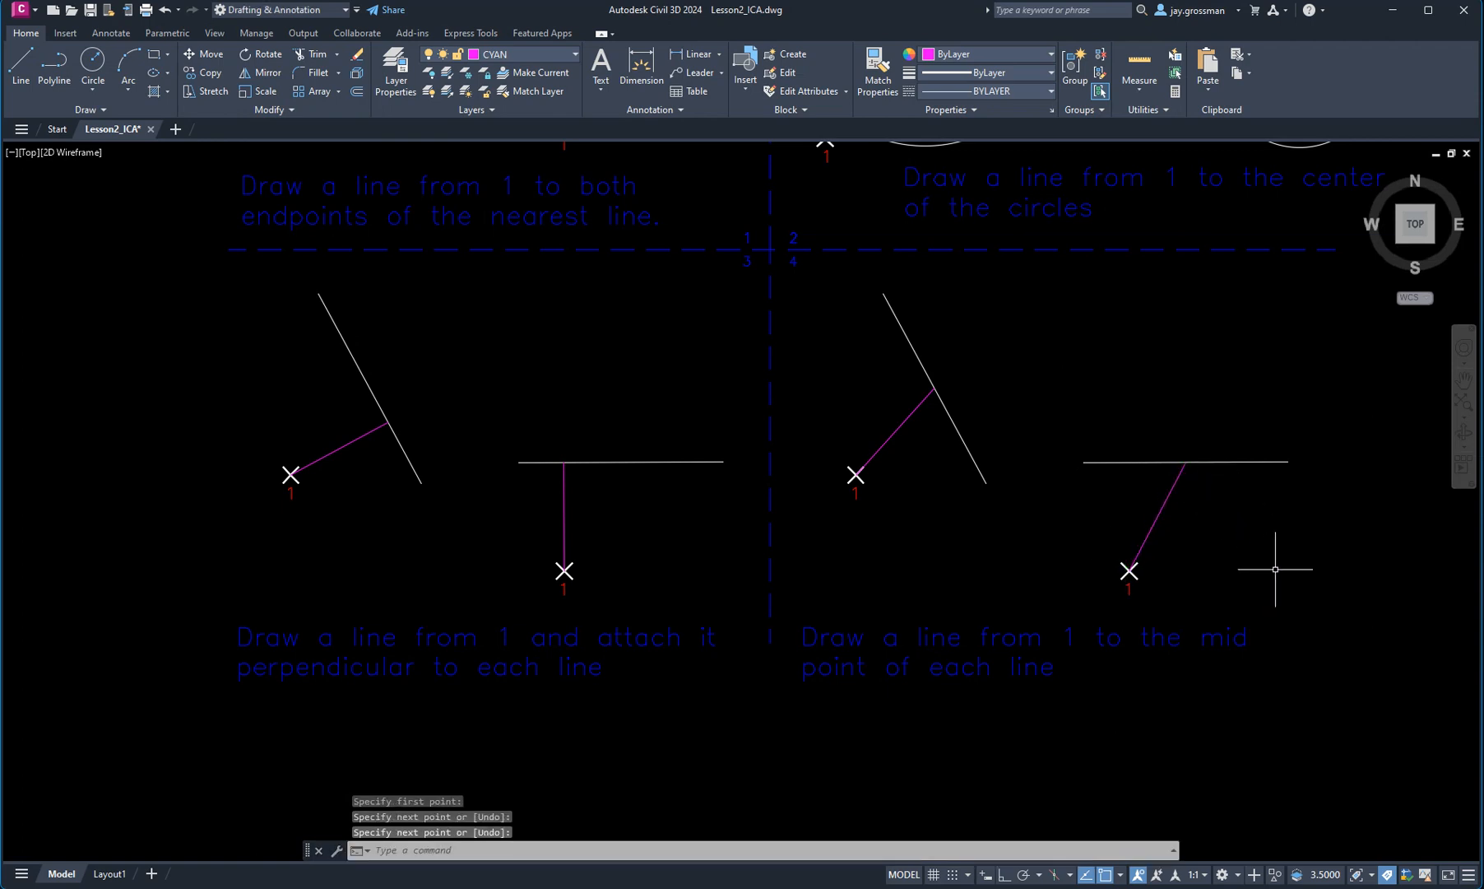
# Step: Draw a Center, Radius circle in the Circle Commands exercise, centered on point C and passing through point R
pyautogui.scroll(-4, 1275, 569)
pyautogui.moveTo(1099, 701)
pyautogui.mouseDown(button='middle')
pyautogui.moveTo(802, 567)
pyautogui.moveTo(805, 419)
pyautogui.mouseUp(button='middle')
pyautogui.scroll(-2, 815, 570)
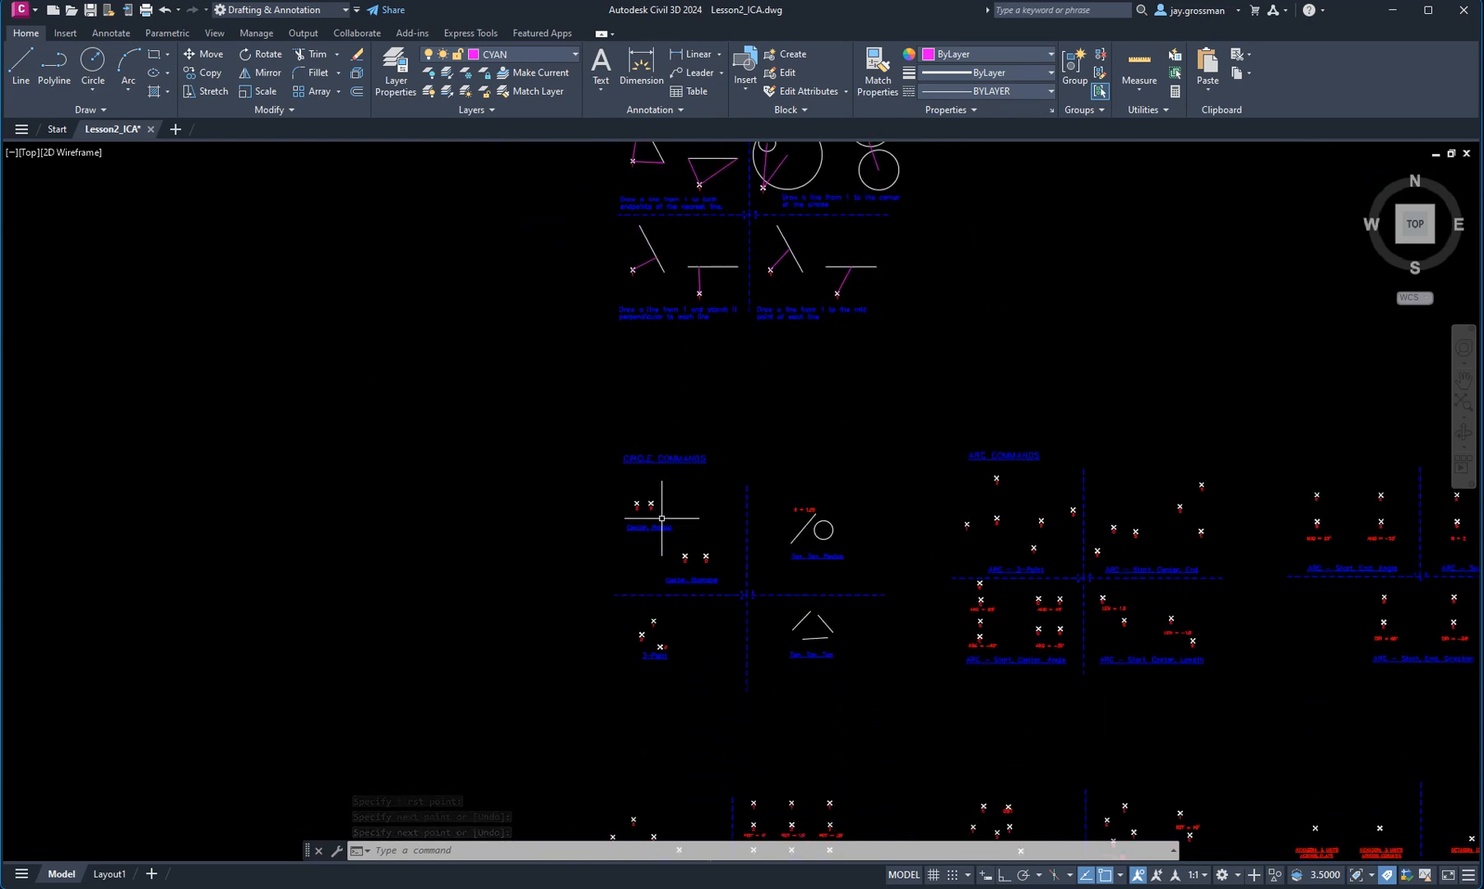
pyautogui.scroll(8, 662, 494)
pyautogui.moveTo(663, 484); pyautogui.dragTo(868, 578, button='middle')
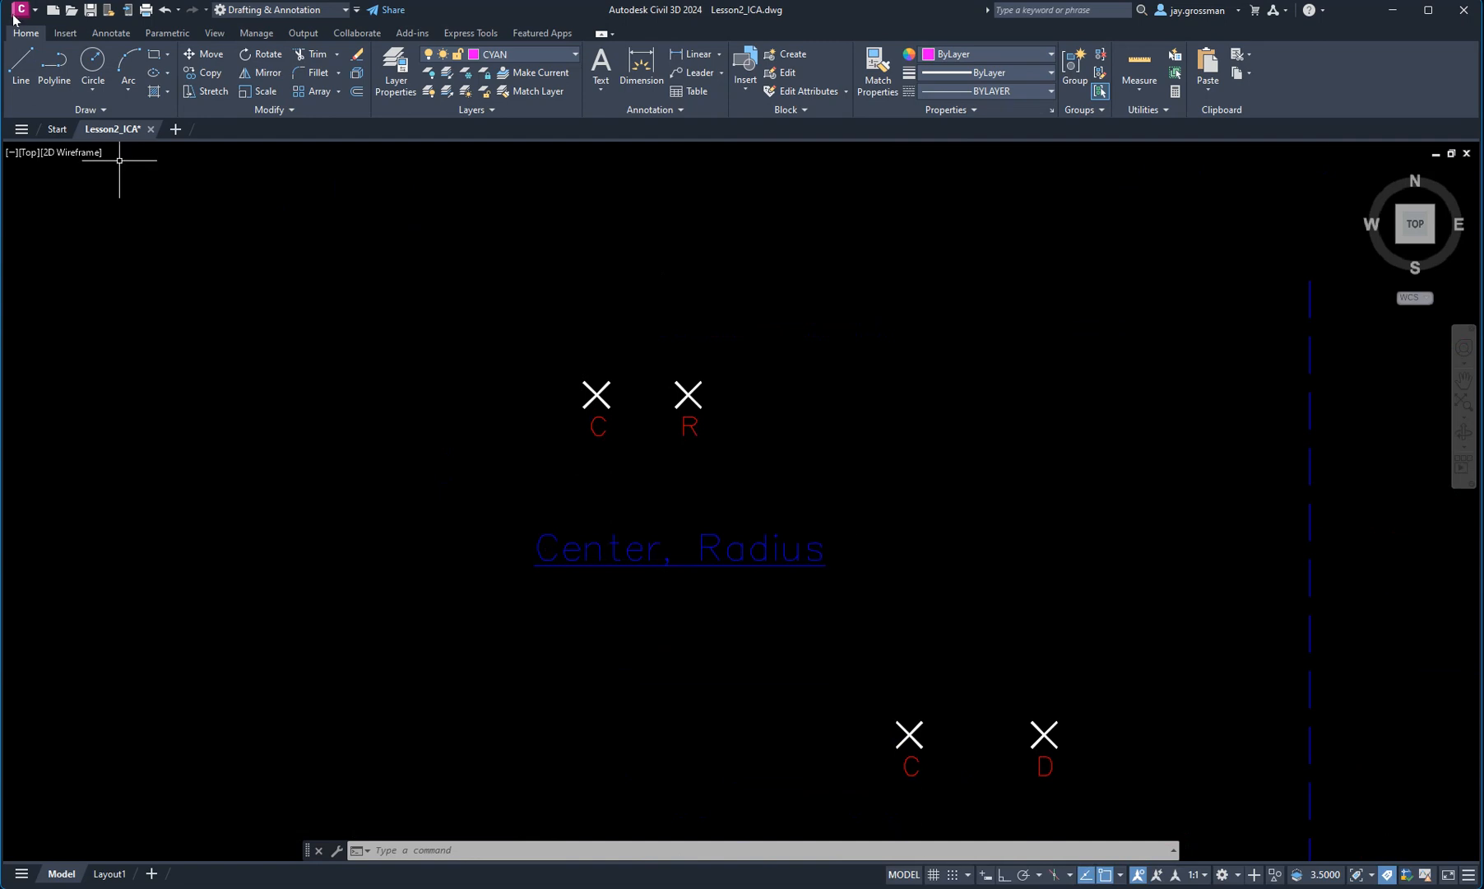
pyautogui.click(92, 83)
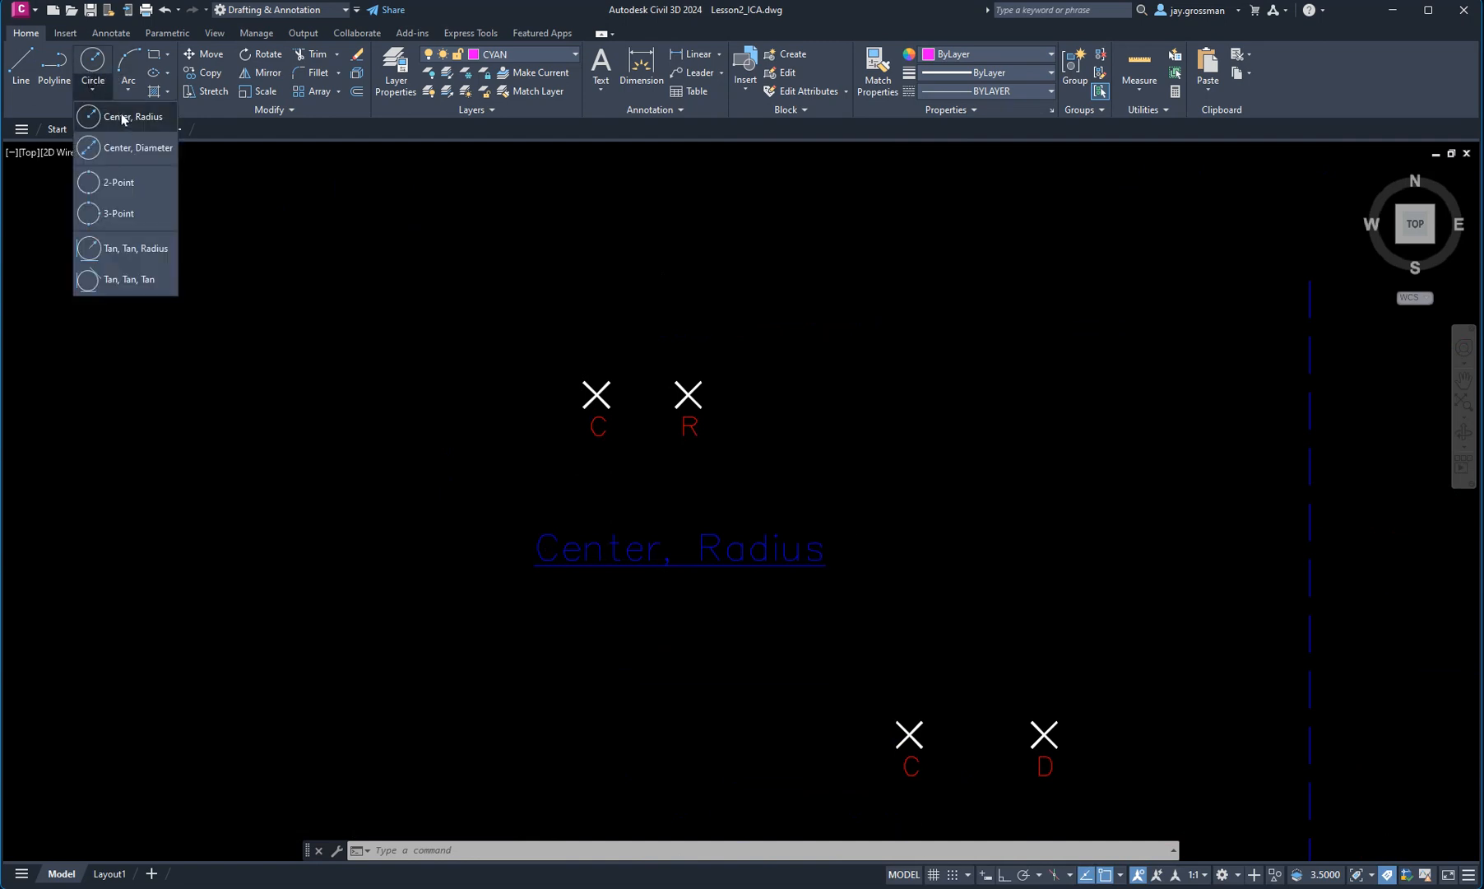
pyautogui.click(90, 90)
pyautogui.click(89, 89)
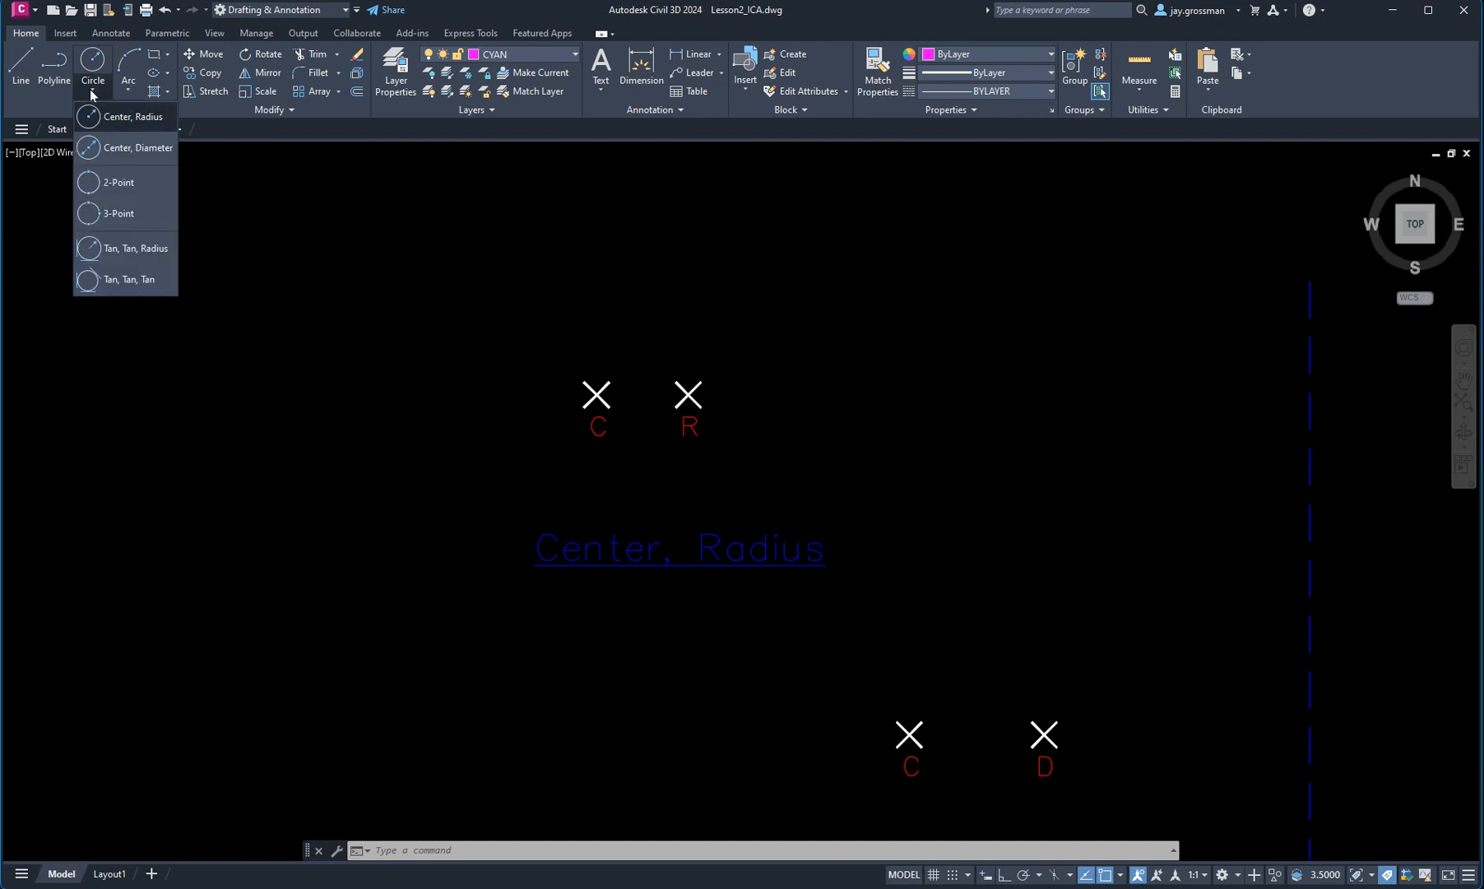
pyautogui.click(128, 116)
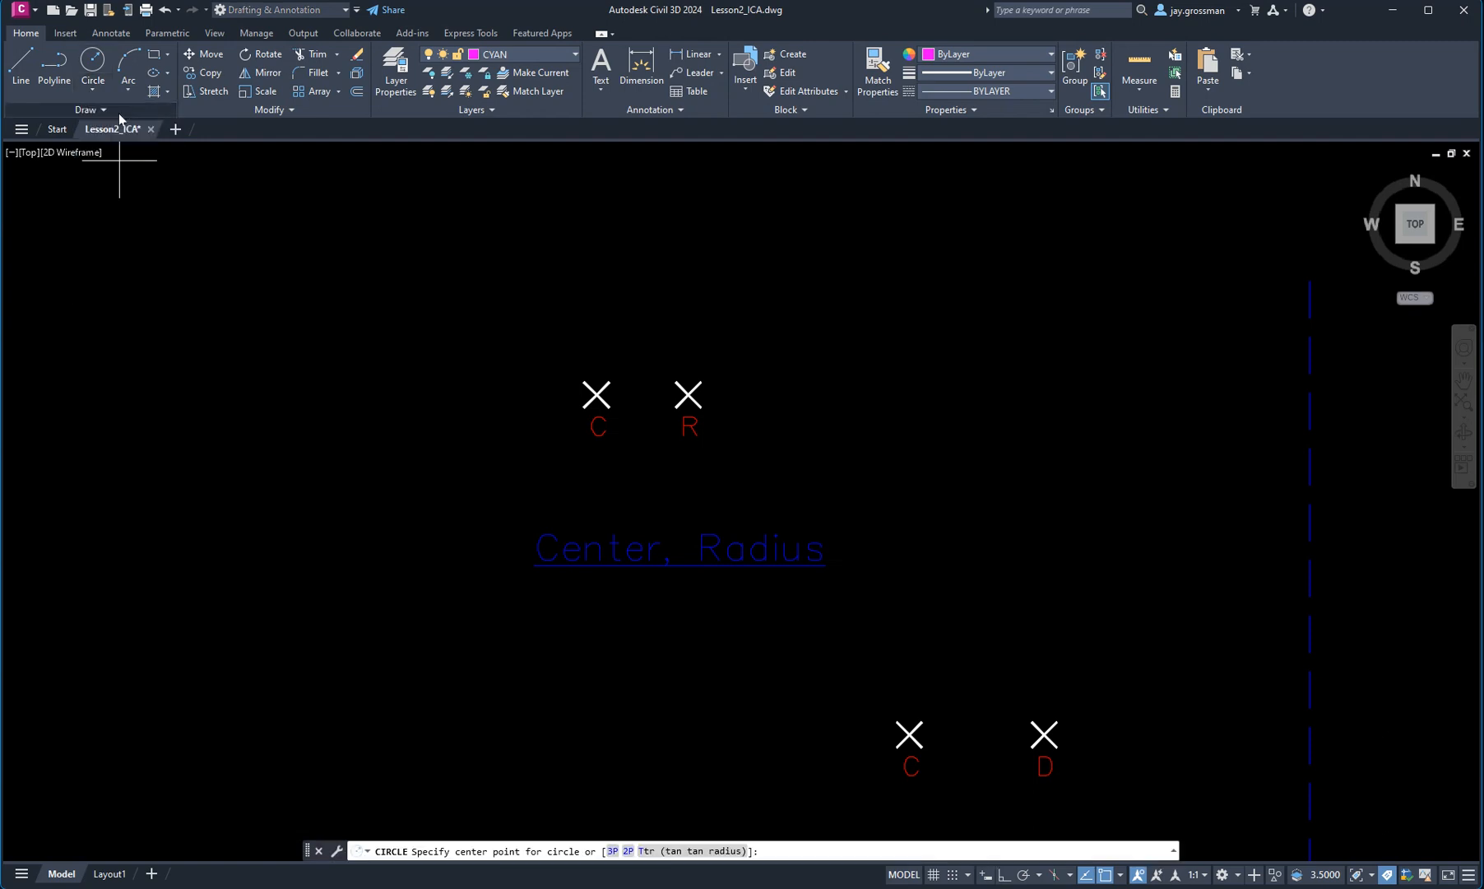
pyautogui.click(596, 394)
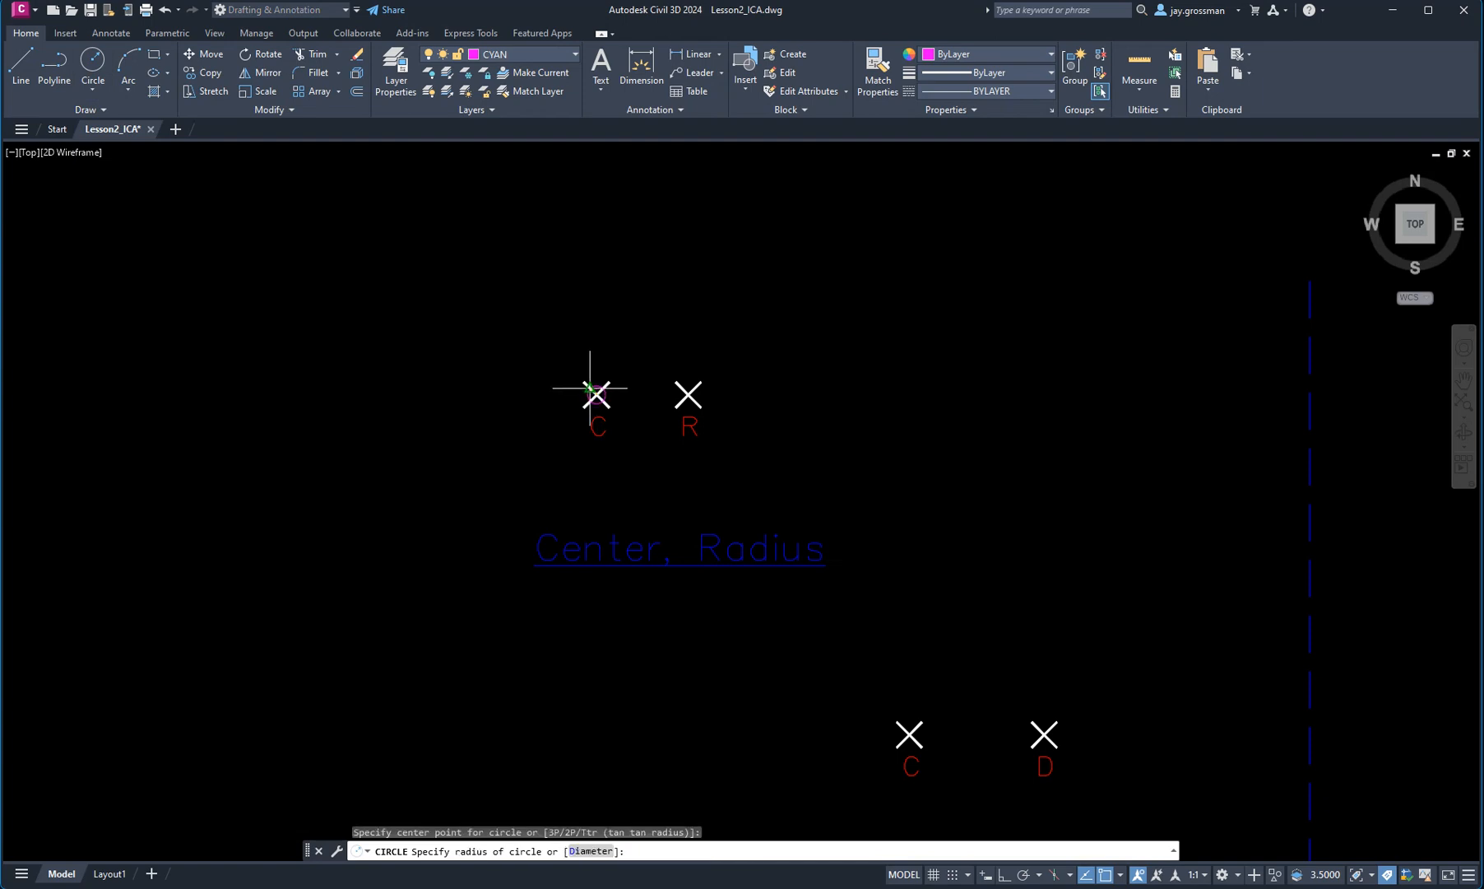
pyautogui.click(688, 394)
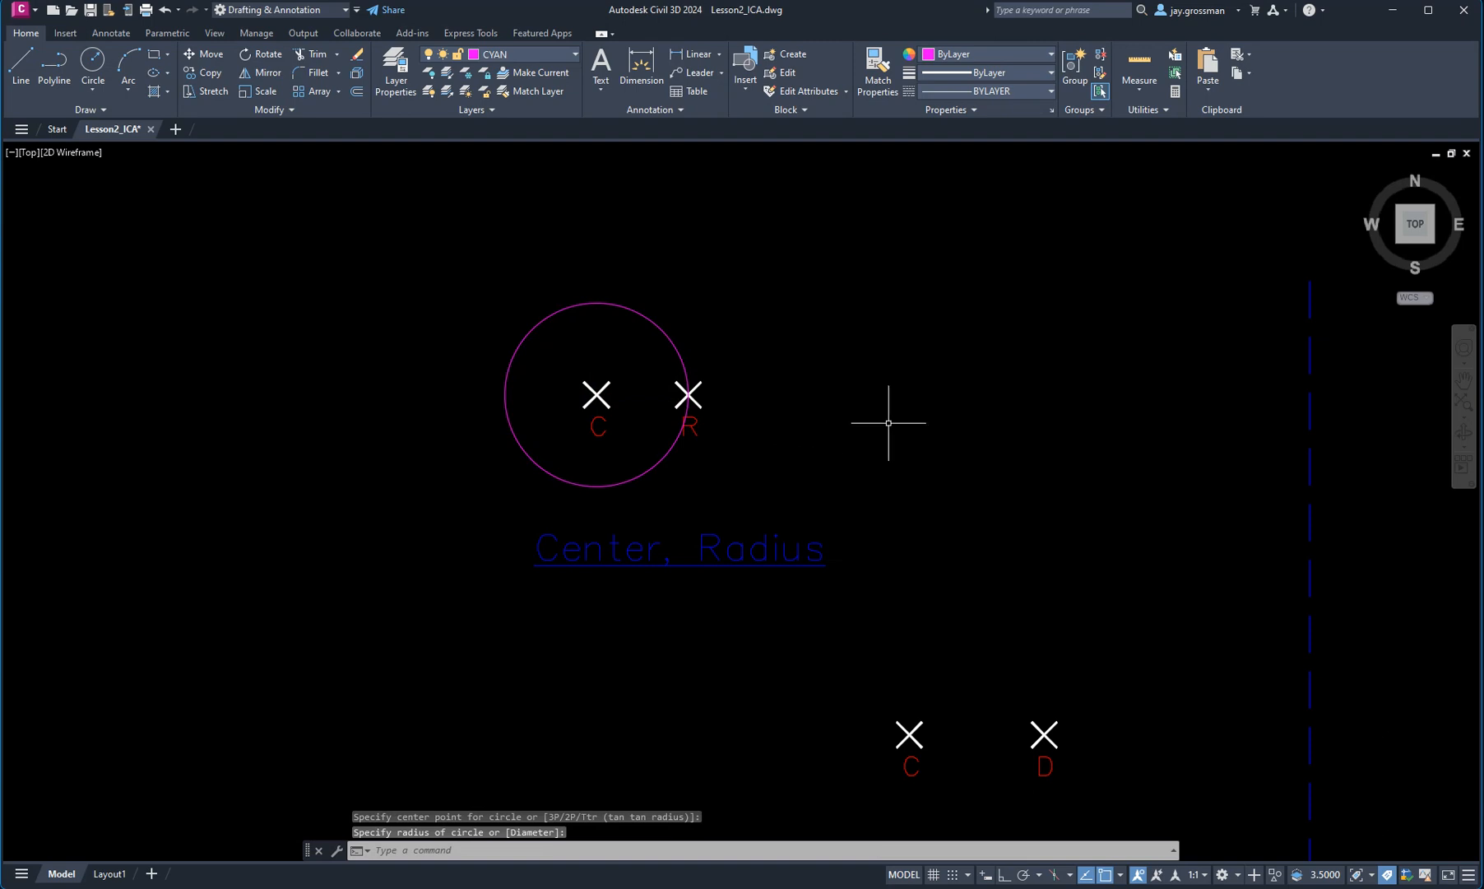
# Step: Draw a Center, Diameter circle centered on point C, using the distance from C to D as its diameter
pyautogui.scroll(-4, 759, 357)
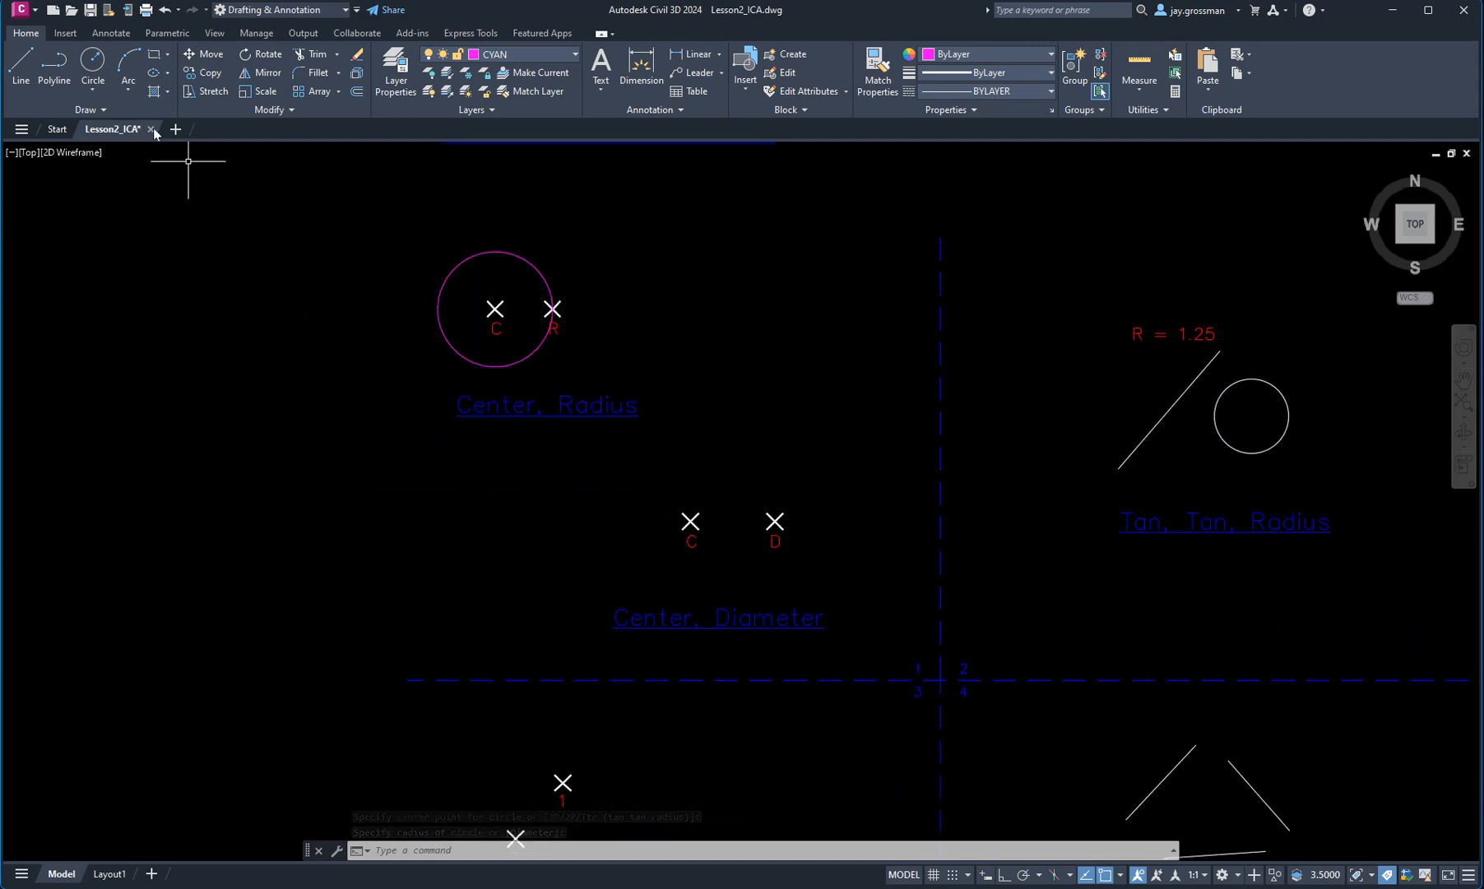
pyautogui.click(89, 90)
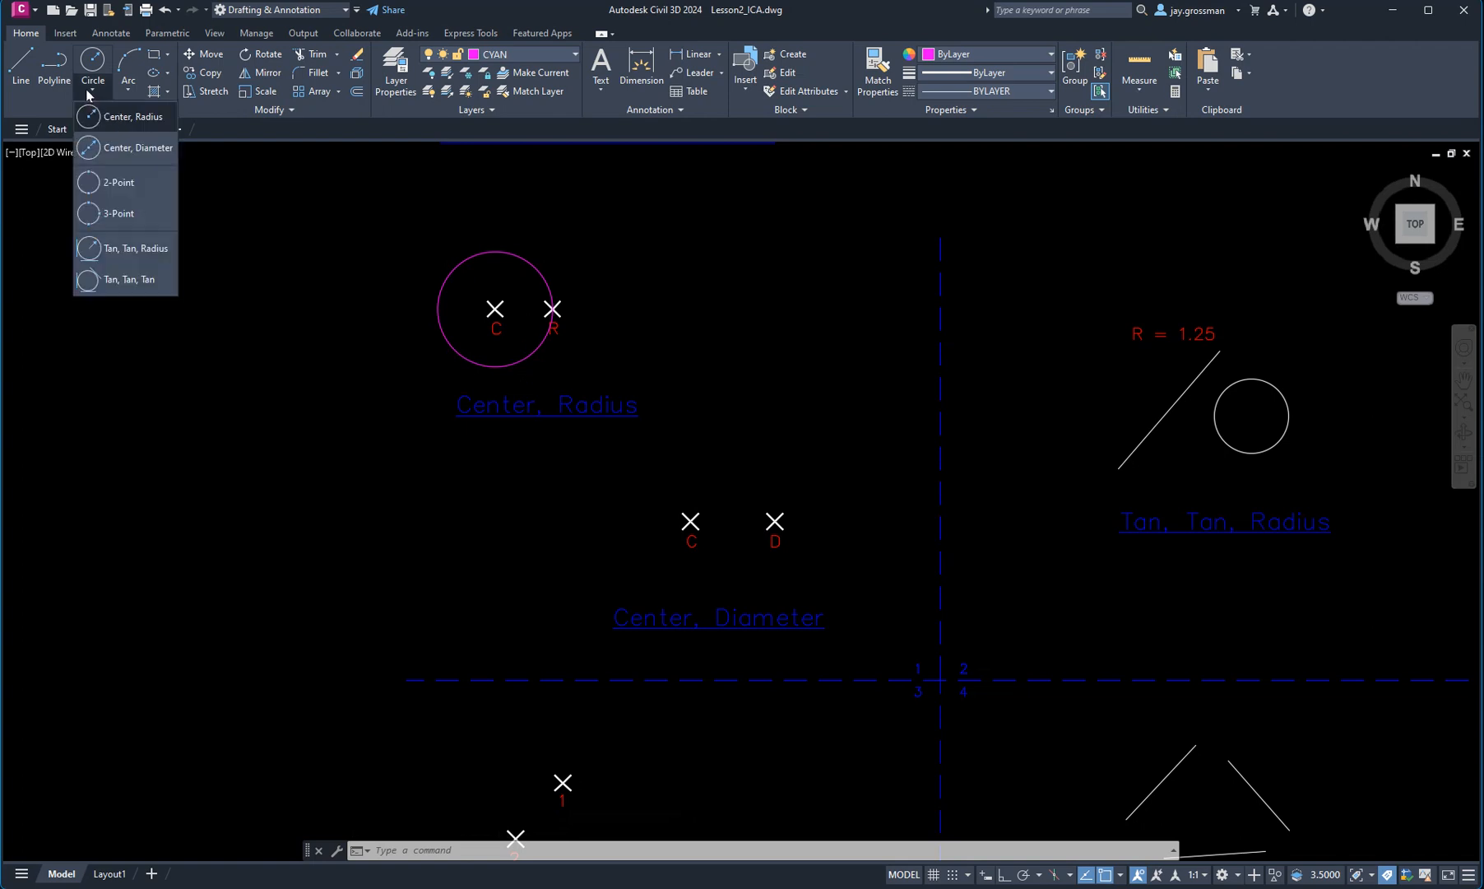
pyautogui.click(123, 149)
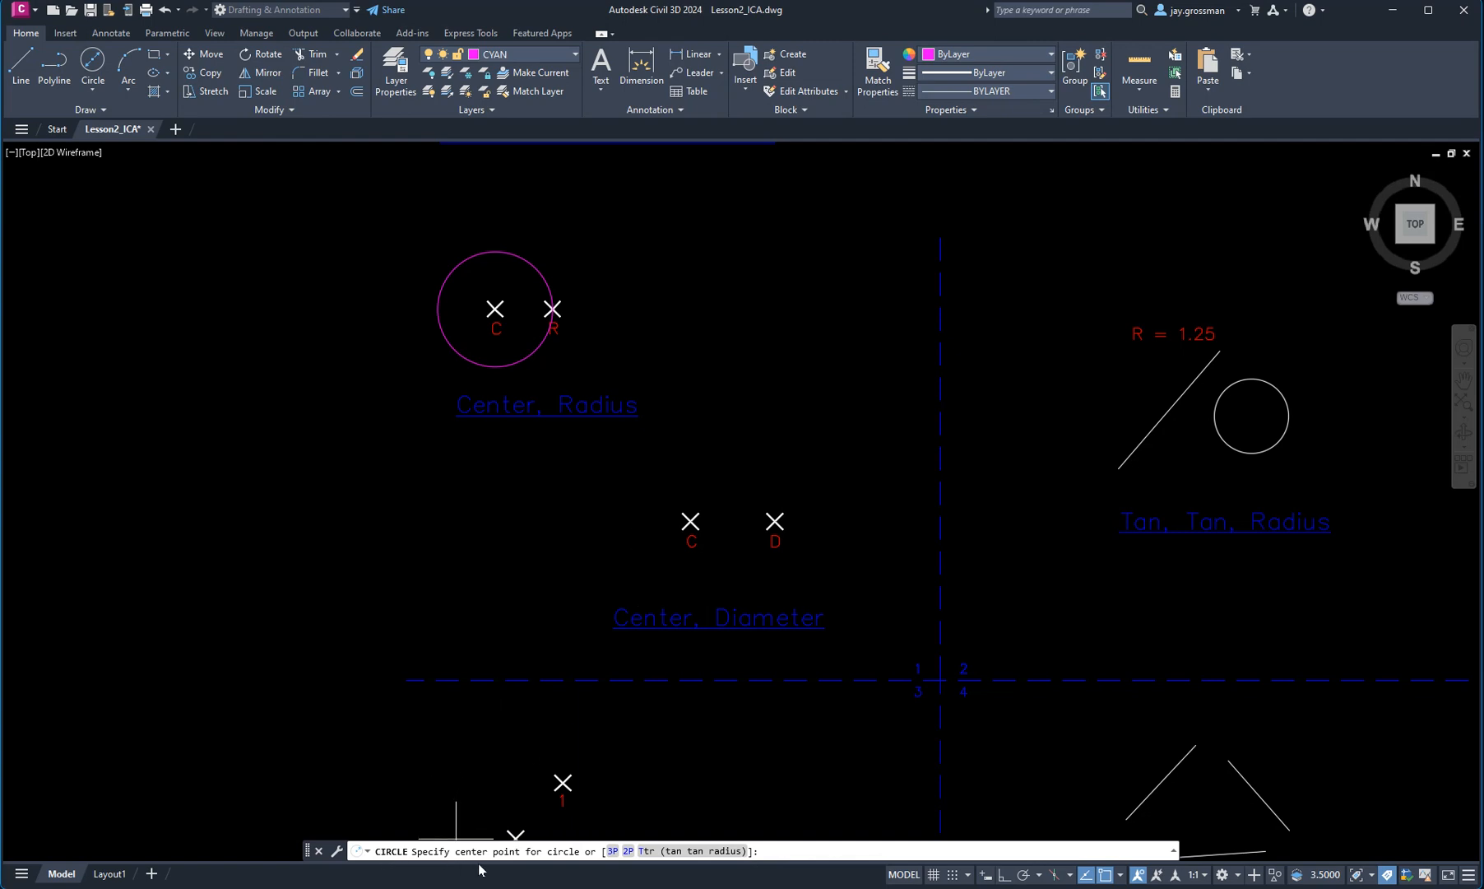
pyautogui.click(691, 522)
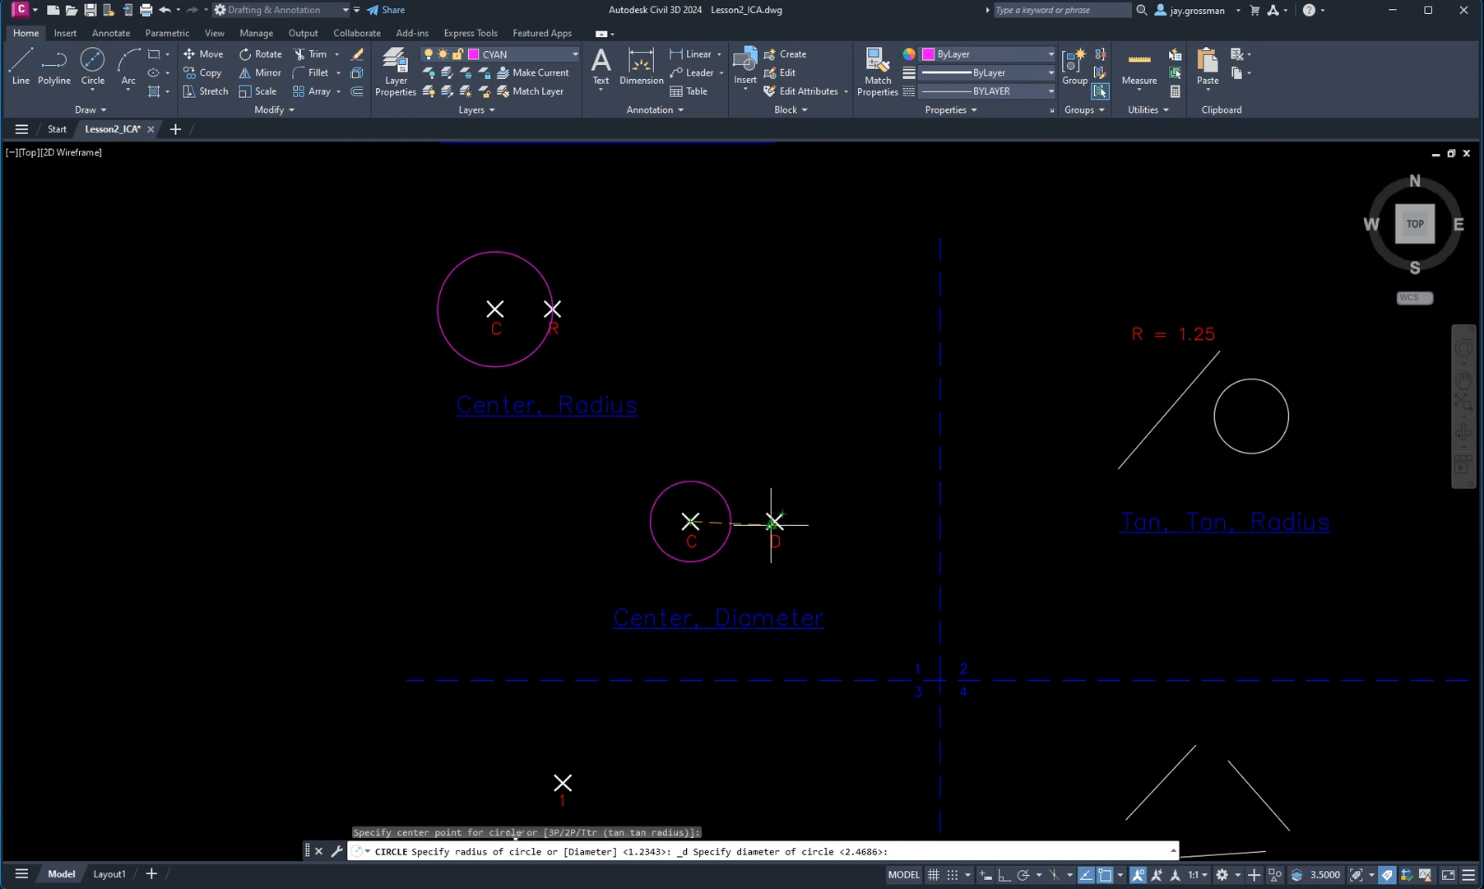
pyautogui.scroll(4, 773, 522)
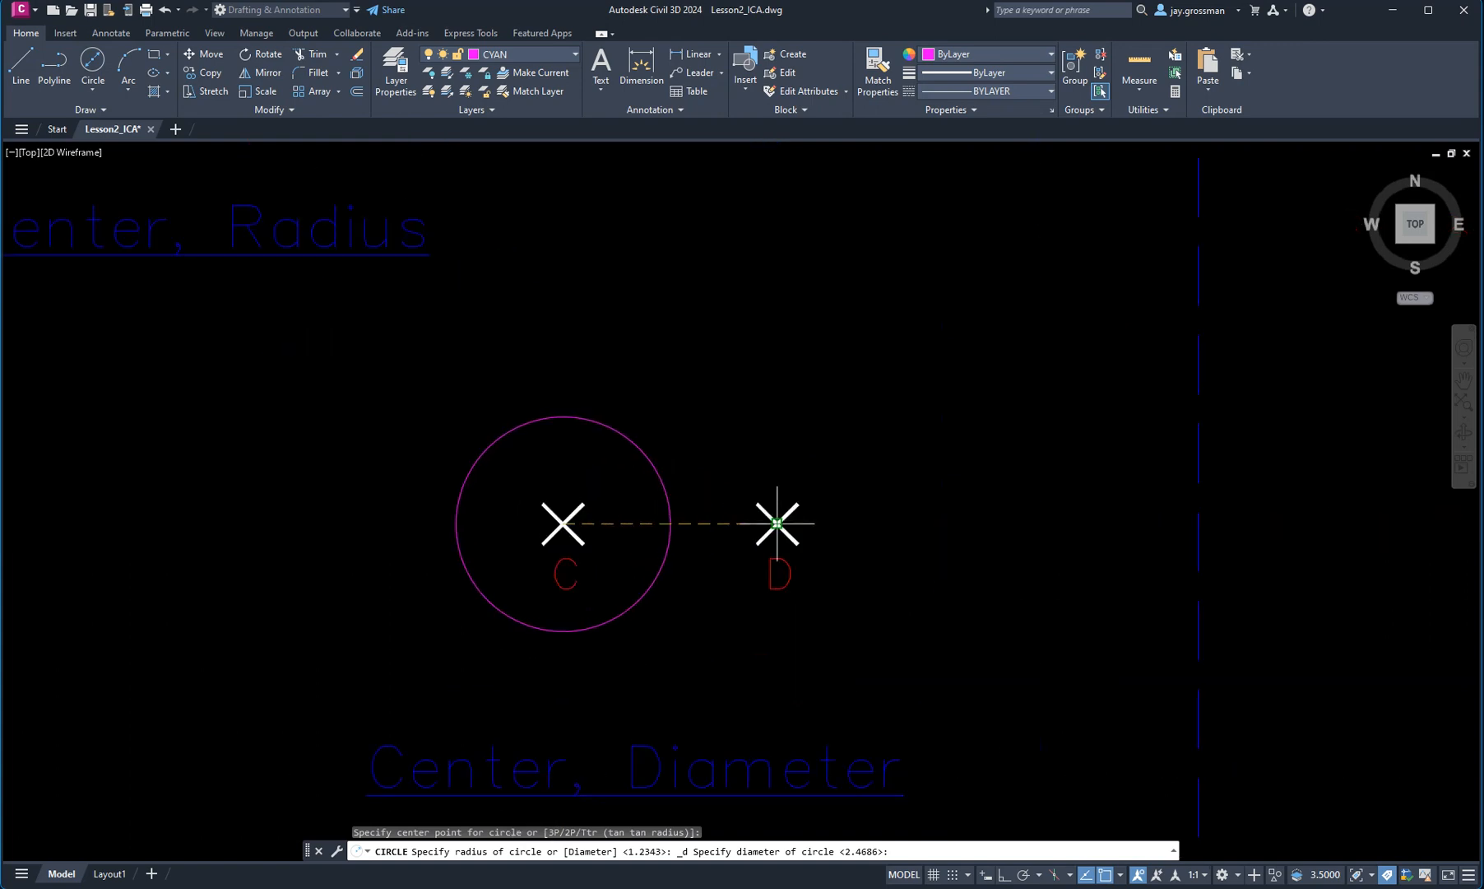
pyautogui.click(777, 523)
pyautogui.scroll(-4, 962, 500)
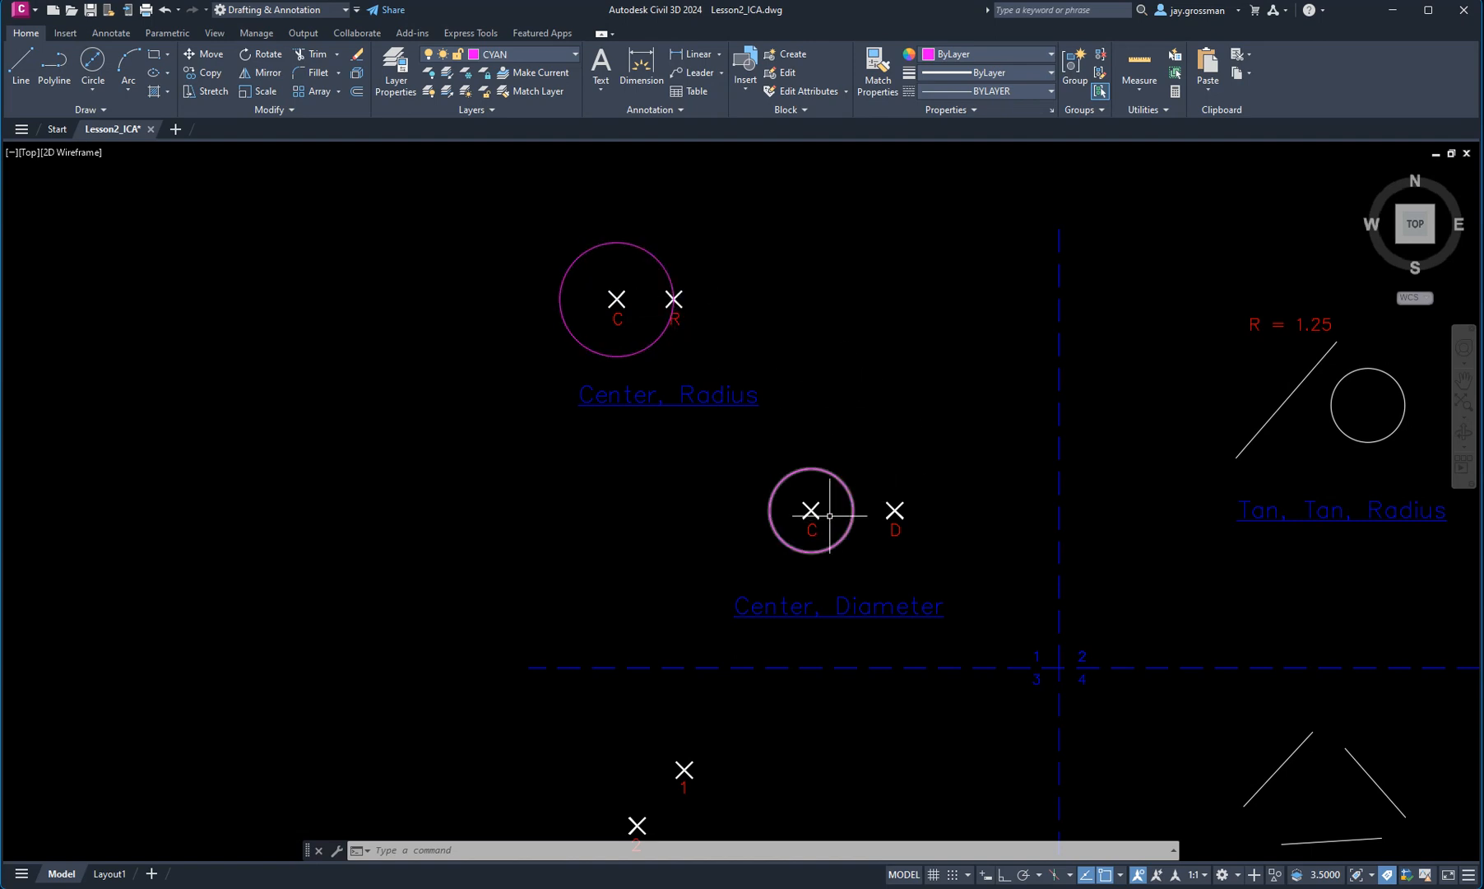
# Step: Try a Tan, Tan, Radius circle against the slanted line and the white circle with the default radius, and erase it
pyautogui.moveTo(1006, 542)
pyautogui.mouseDown(button='middle')
pyautogui.moveTo(668, 461)
pyautogui.moveTo(520, 520)
pyautogui.mouseUp(button='middle')
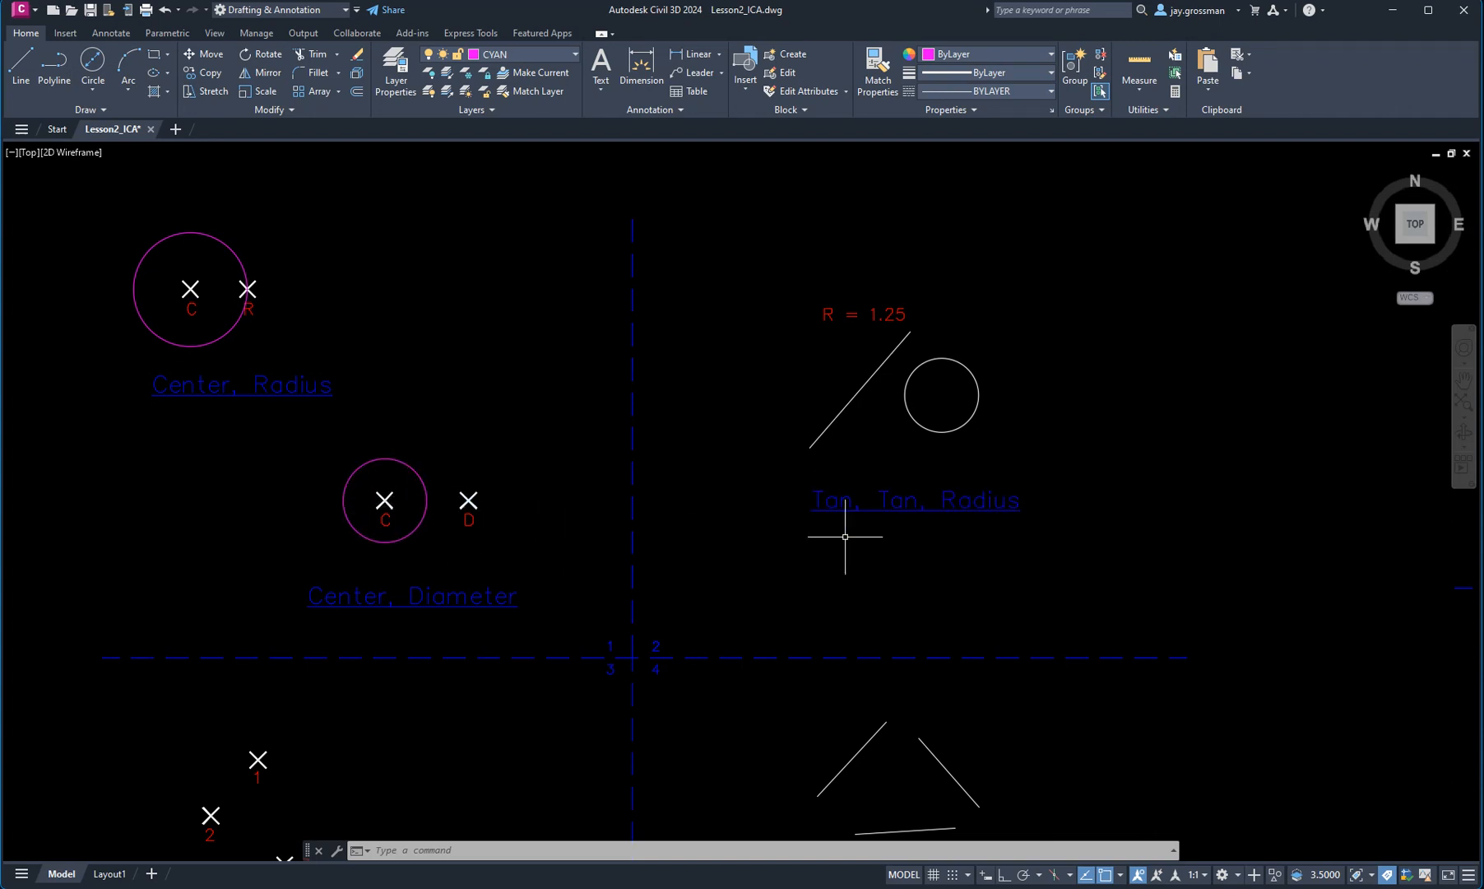
pyautogui.moveTo(1053, 490)
pyautogui.mouseDown(button='middle')
pyautogui.moveTo(838, 561)
pyautogui.moveTo(613, 596)
pyautogui.moveTo(738, 526)
pyautogui.mouseUp(button='middle')
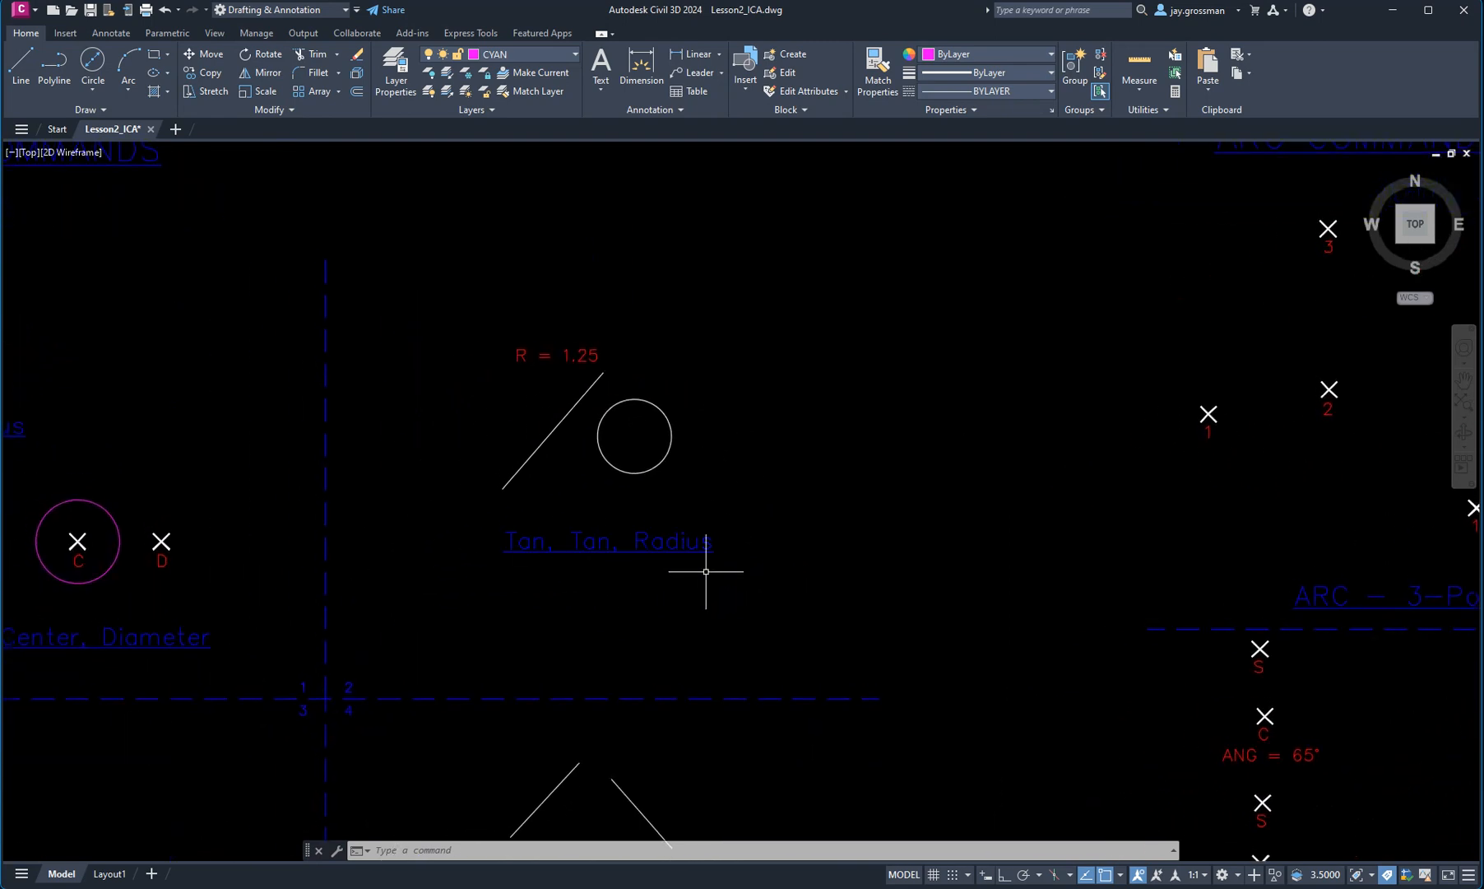
pyautogui.click(93, 89)
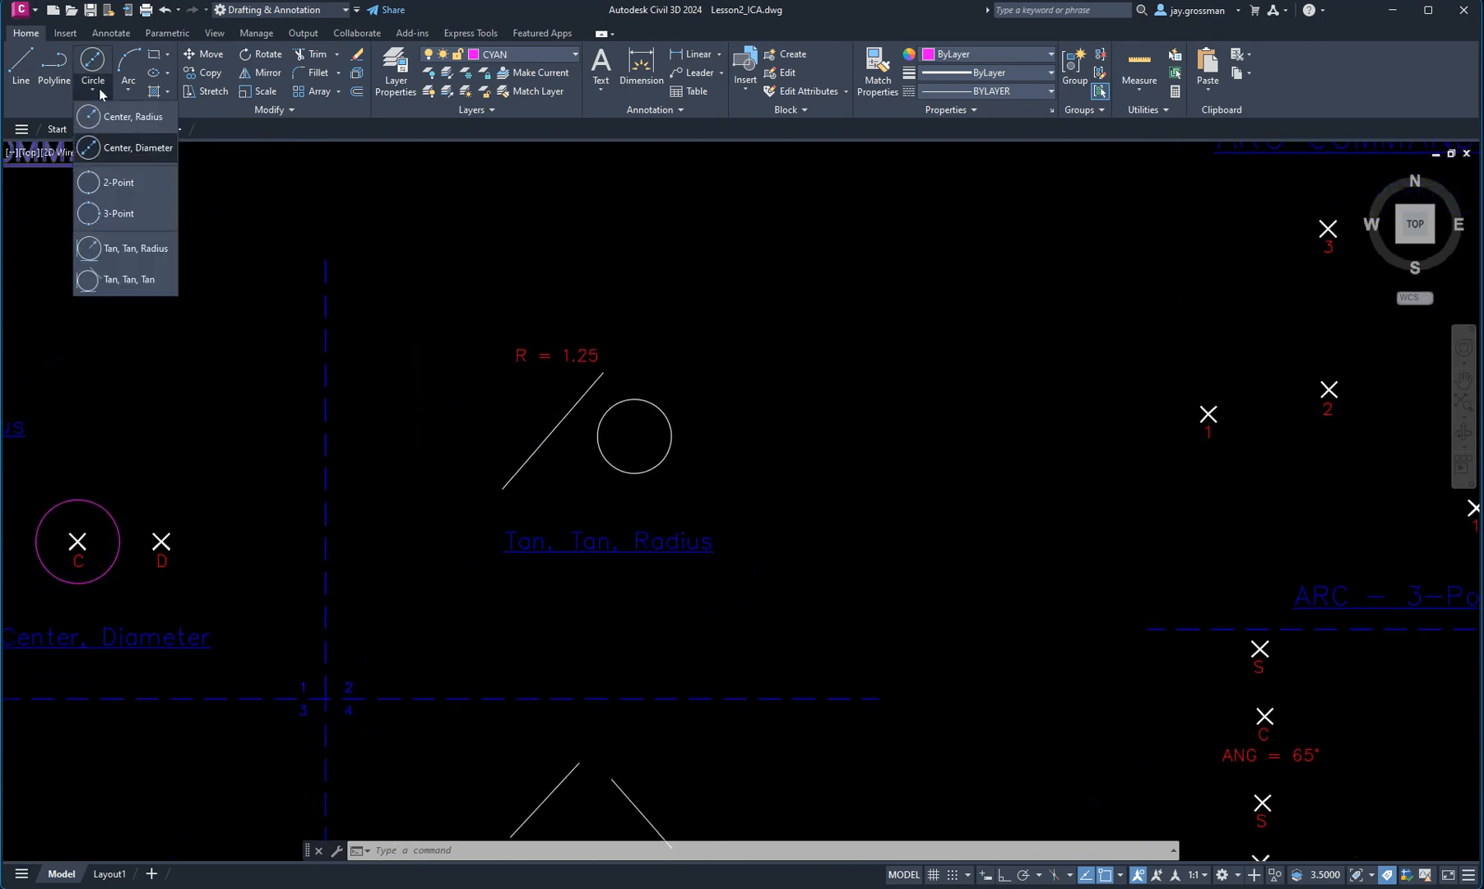
pyautogui.click(126, 250)
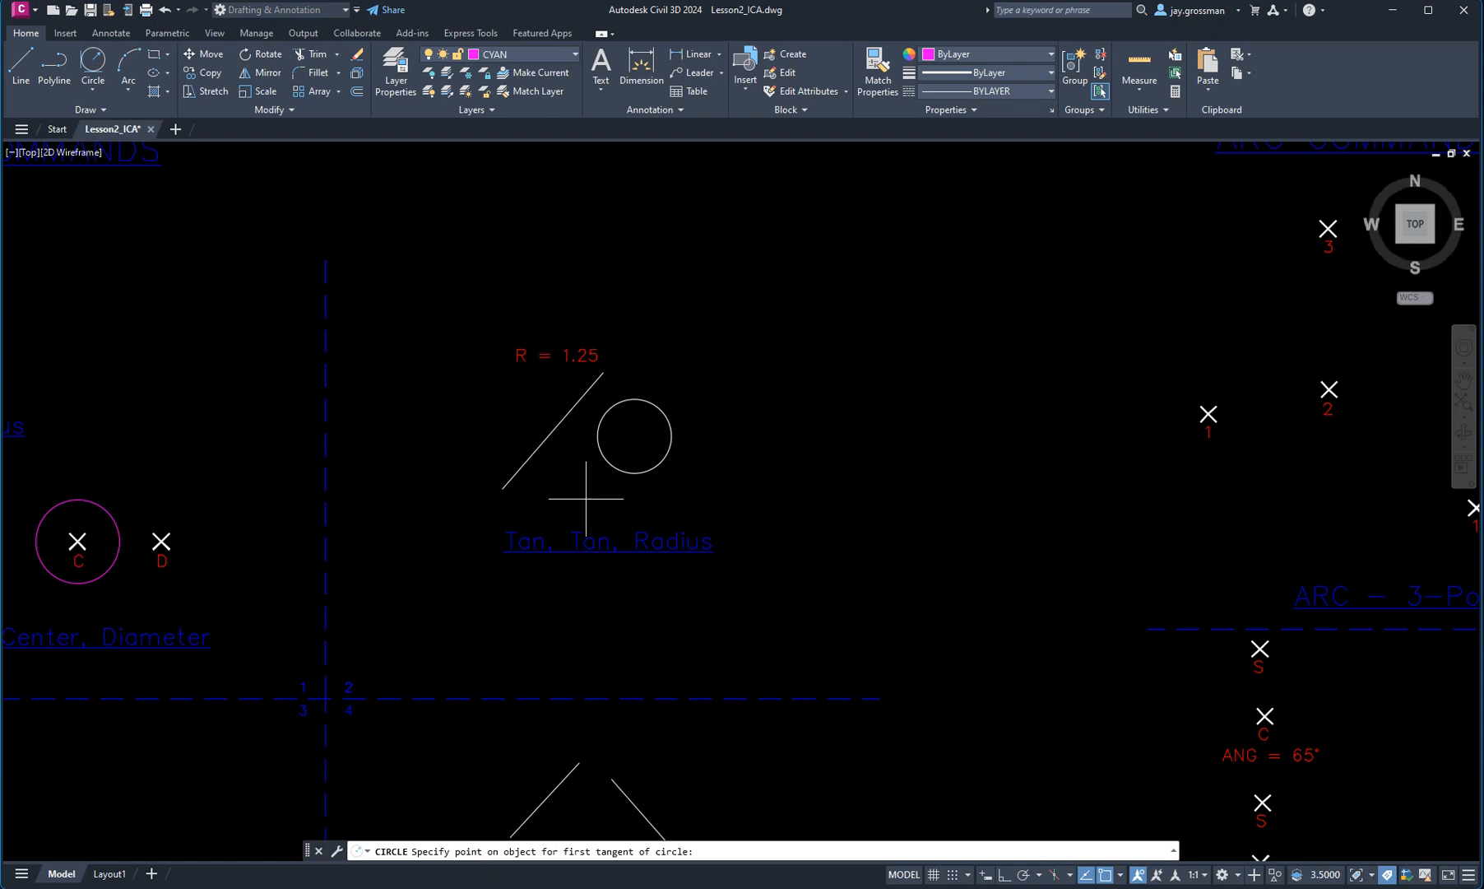
pyautogui.click(539, 449)
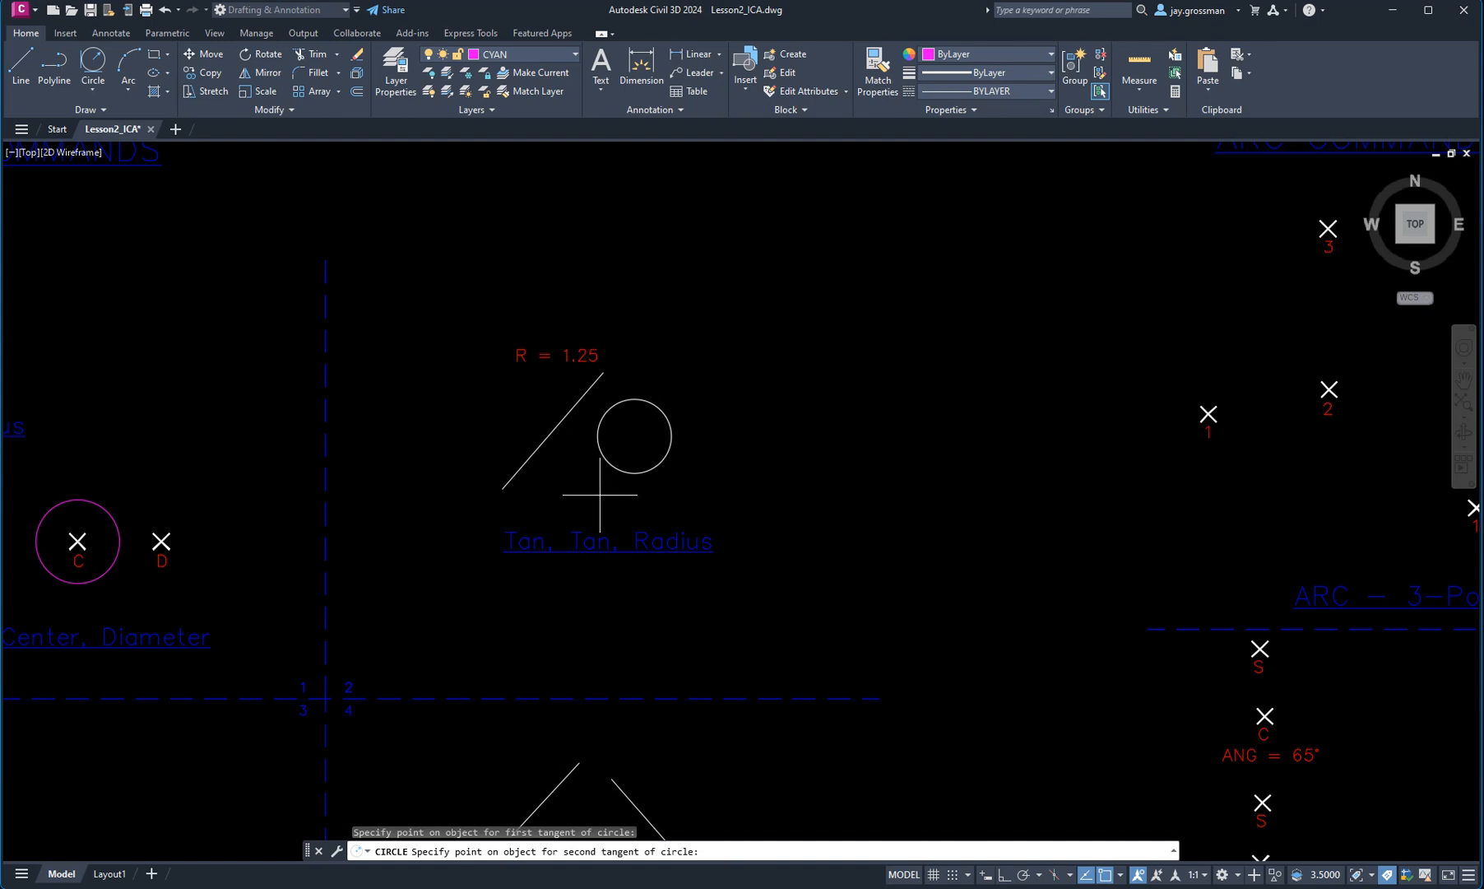
pyautogui.click(599, 455)
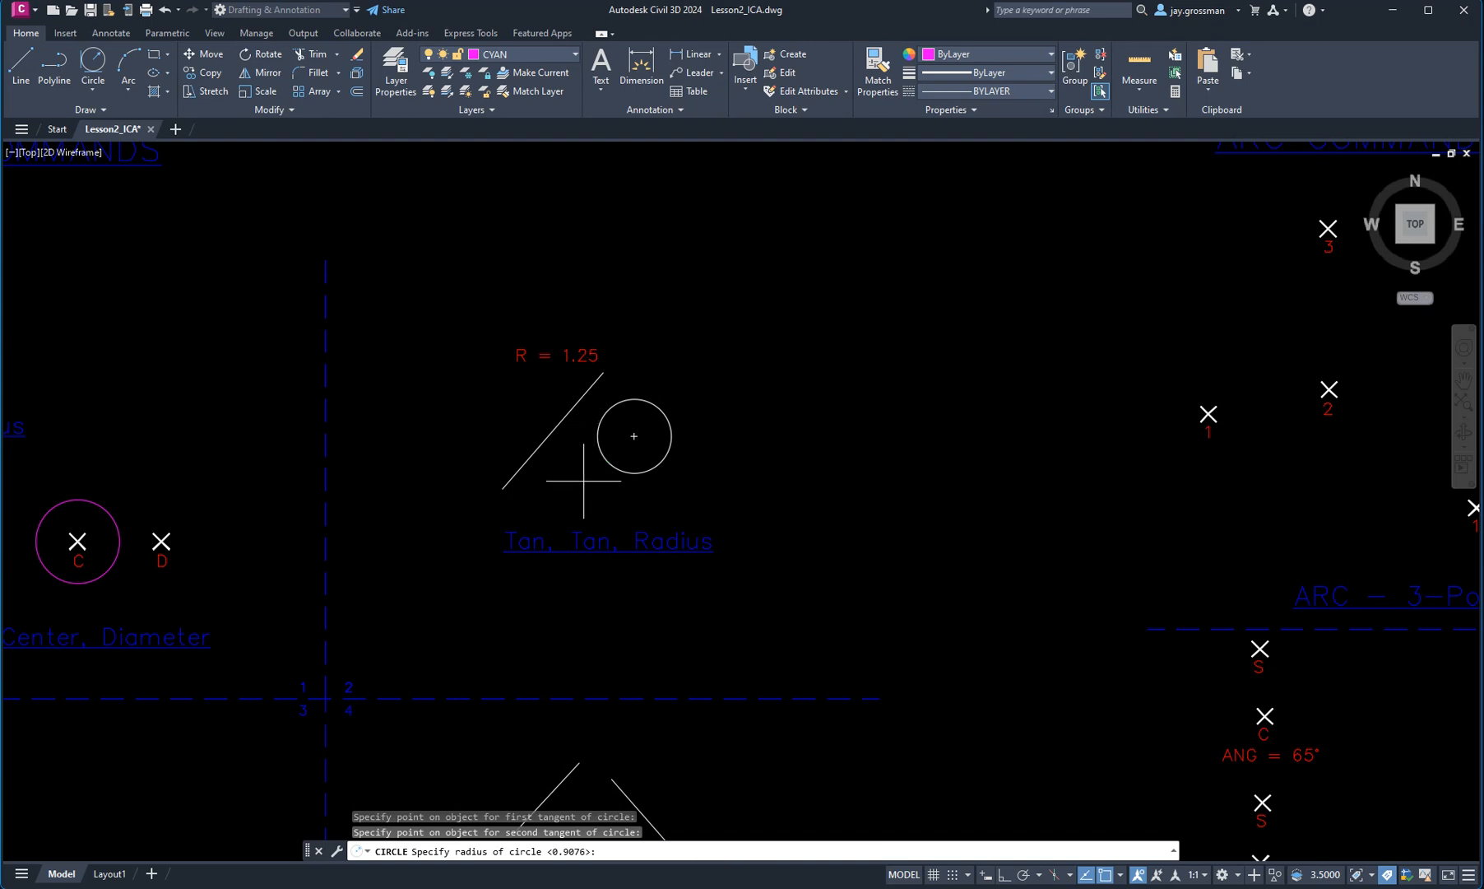
pyautogui.press('Return')
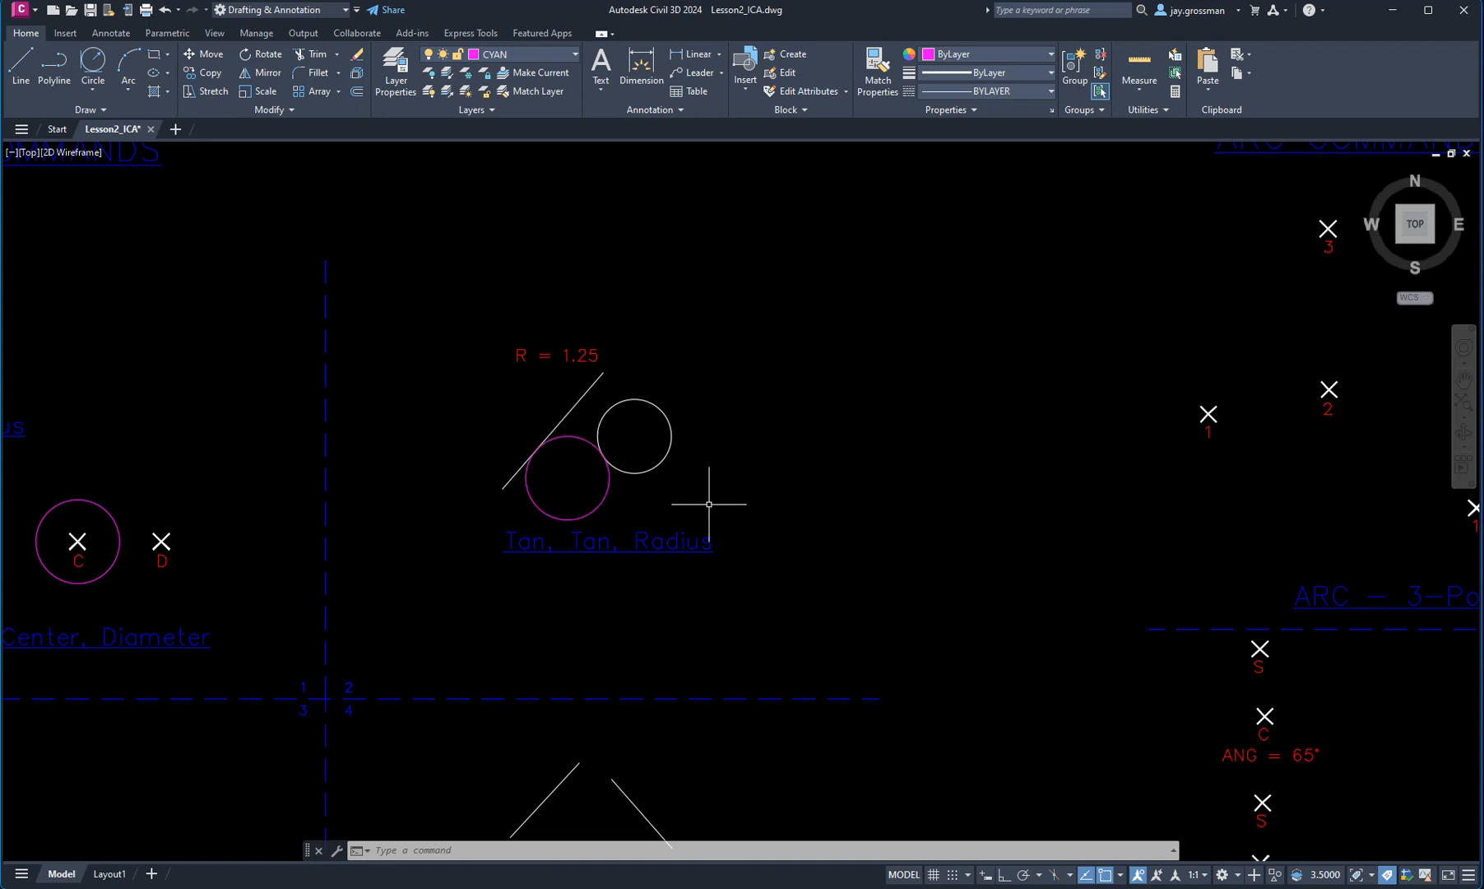
pyautogui.click(604, 501)
pyautogui.press('Delete')
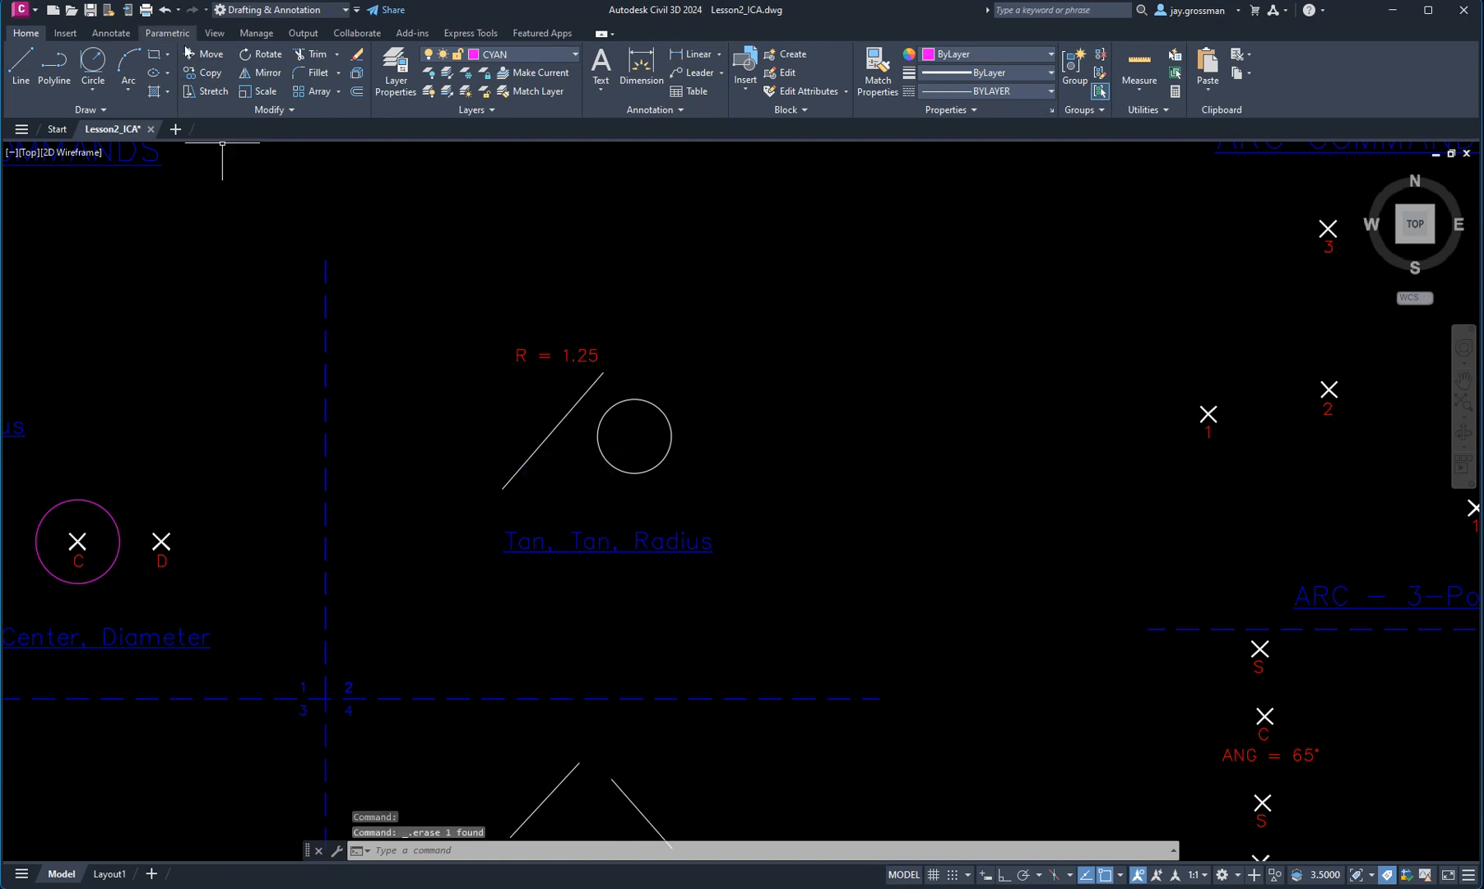
# Step: Draw a Tan, Tan, Radius circle tangent to the slanted line and the white circle with a radius of 1.25
pyautogui.click(94, 92)
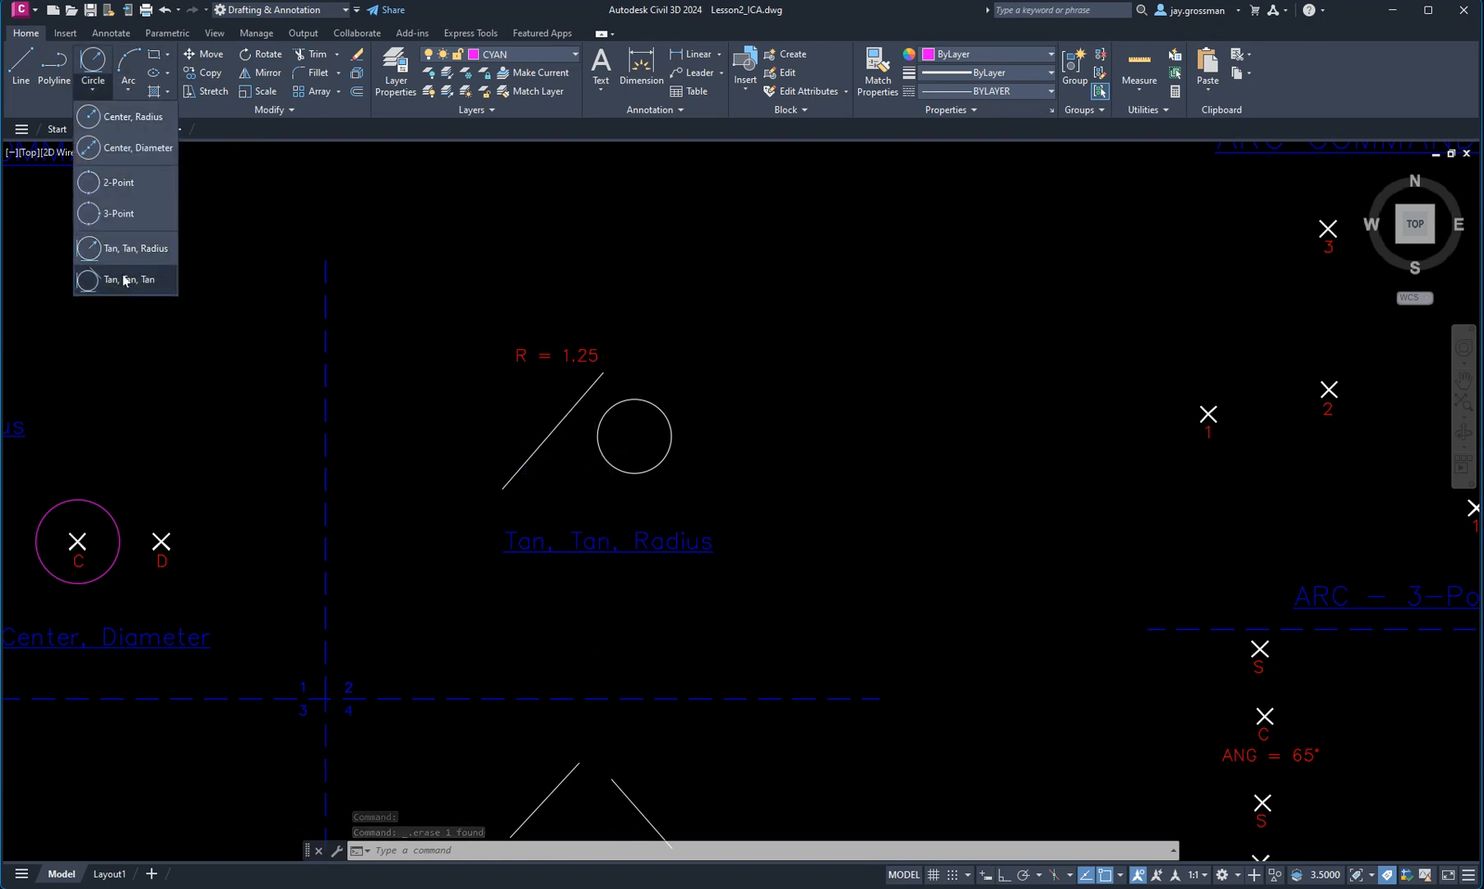
pyautogui.click(121, 250)
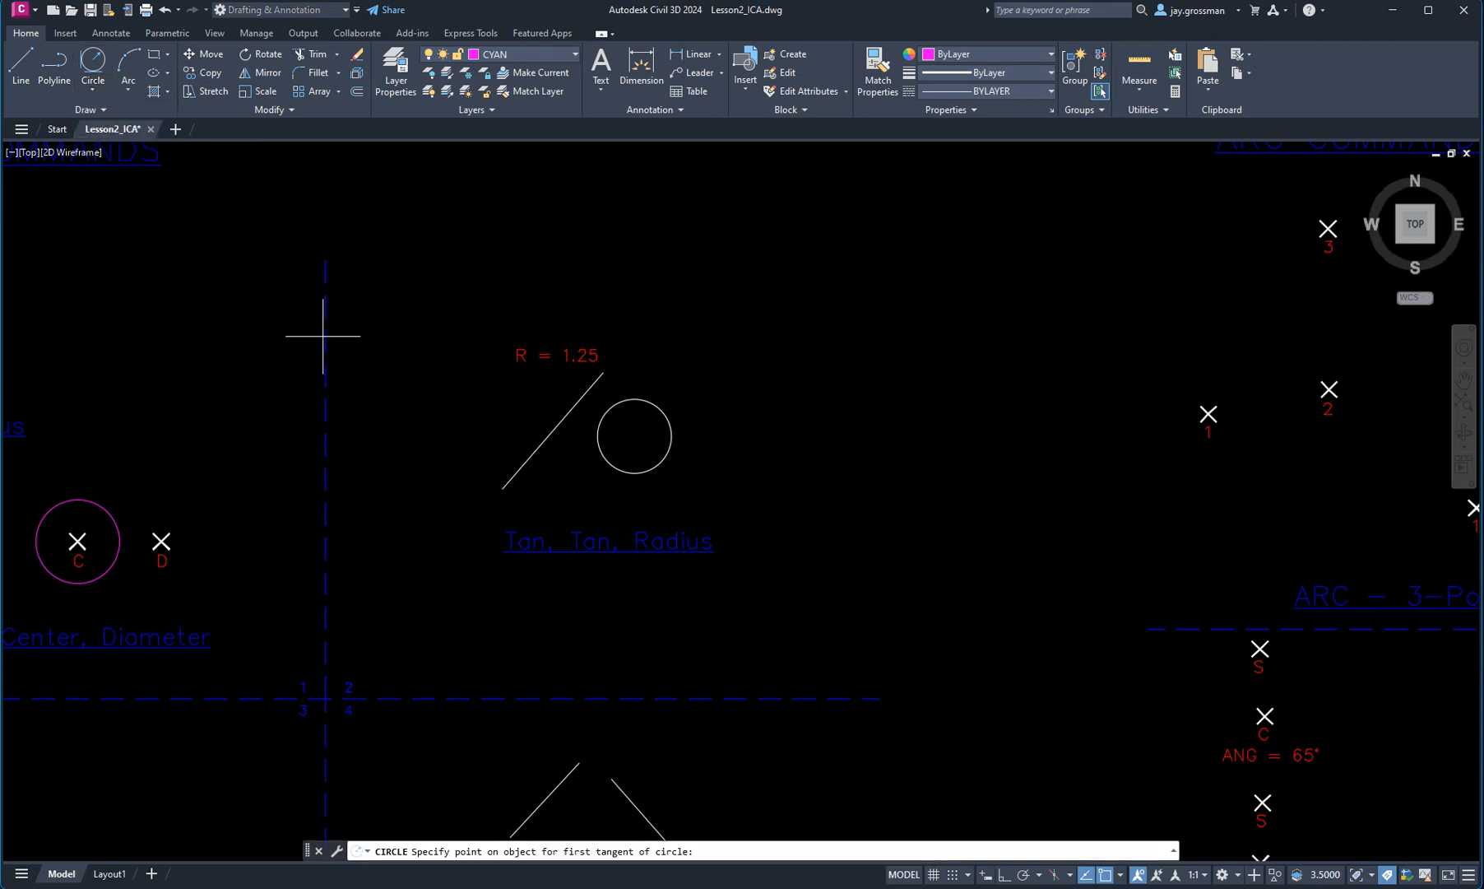
pyautogui.click(537, 450)
pyautogui.click(606, 460)
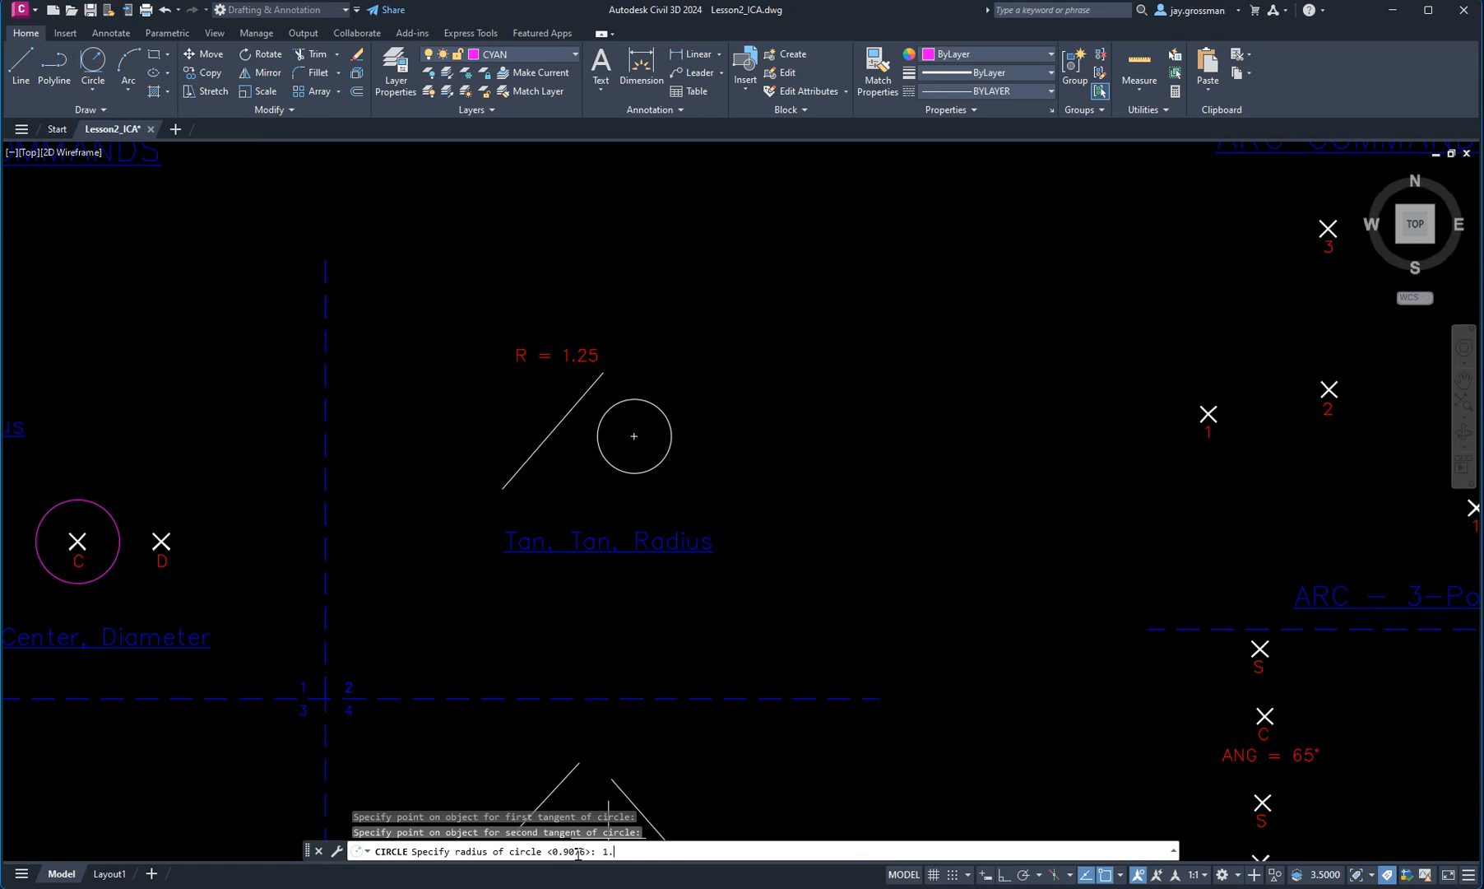
pyautogui.press('Return')
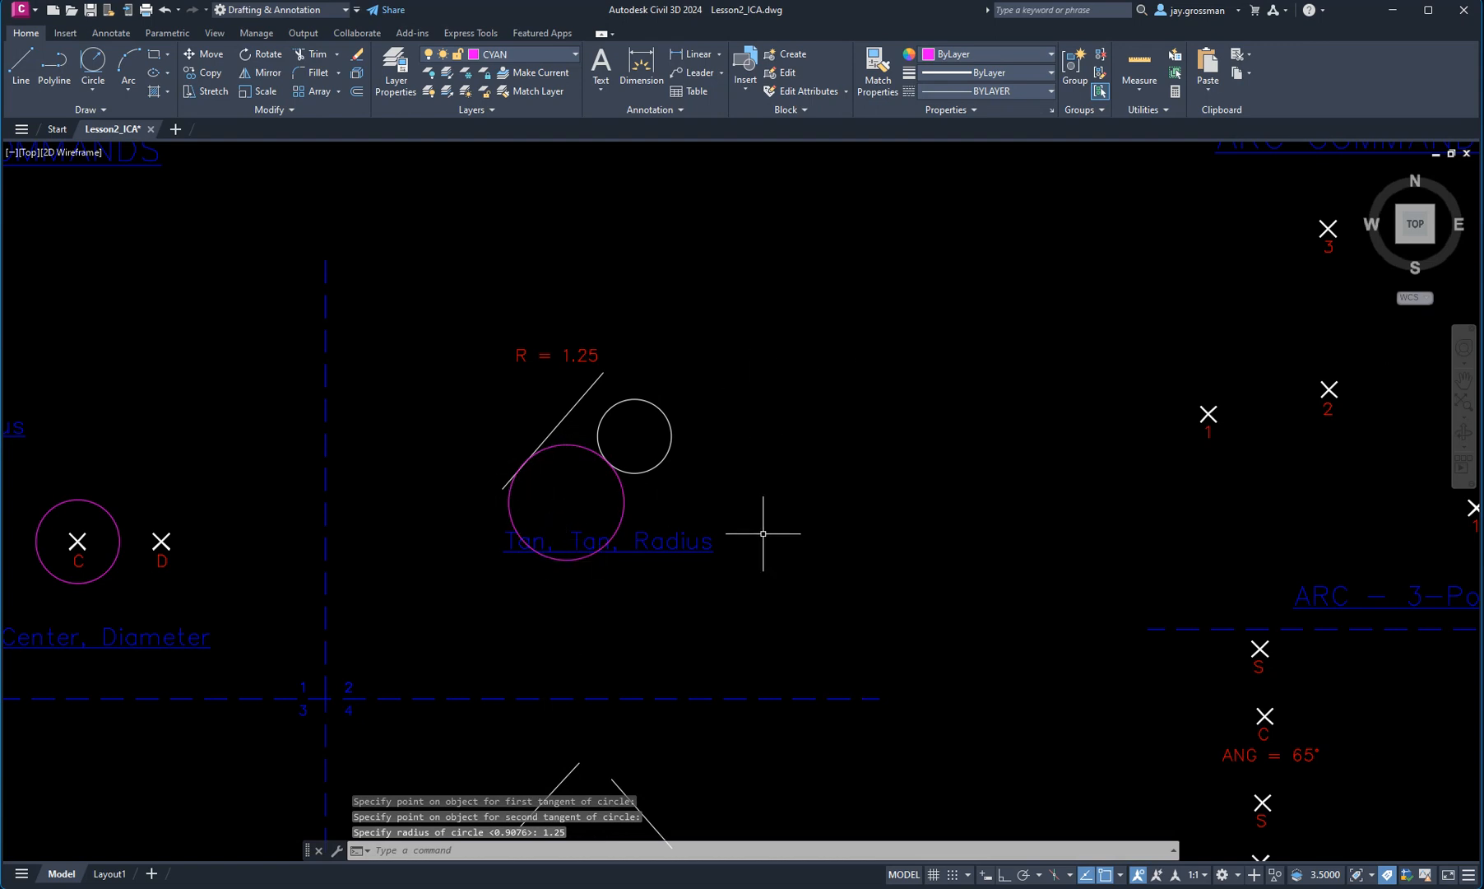
# Step: Draw a 3-Point circle through points 1, 2 and 3 in the 3-Point section of the Circle Commands exercise
pyautogui.scroll(-3, 942, 534)
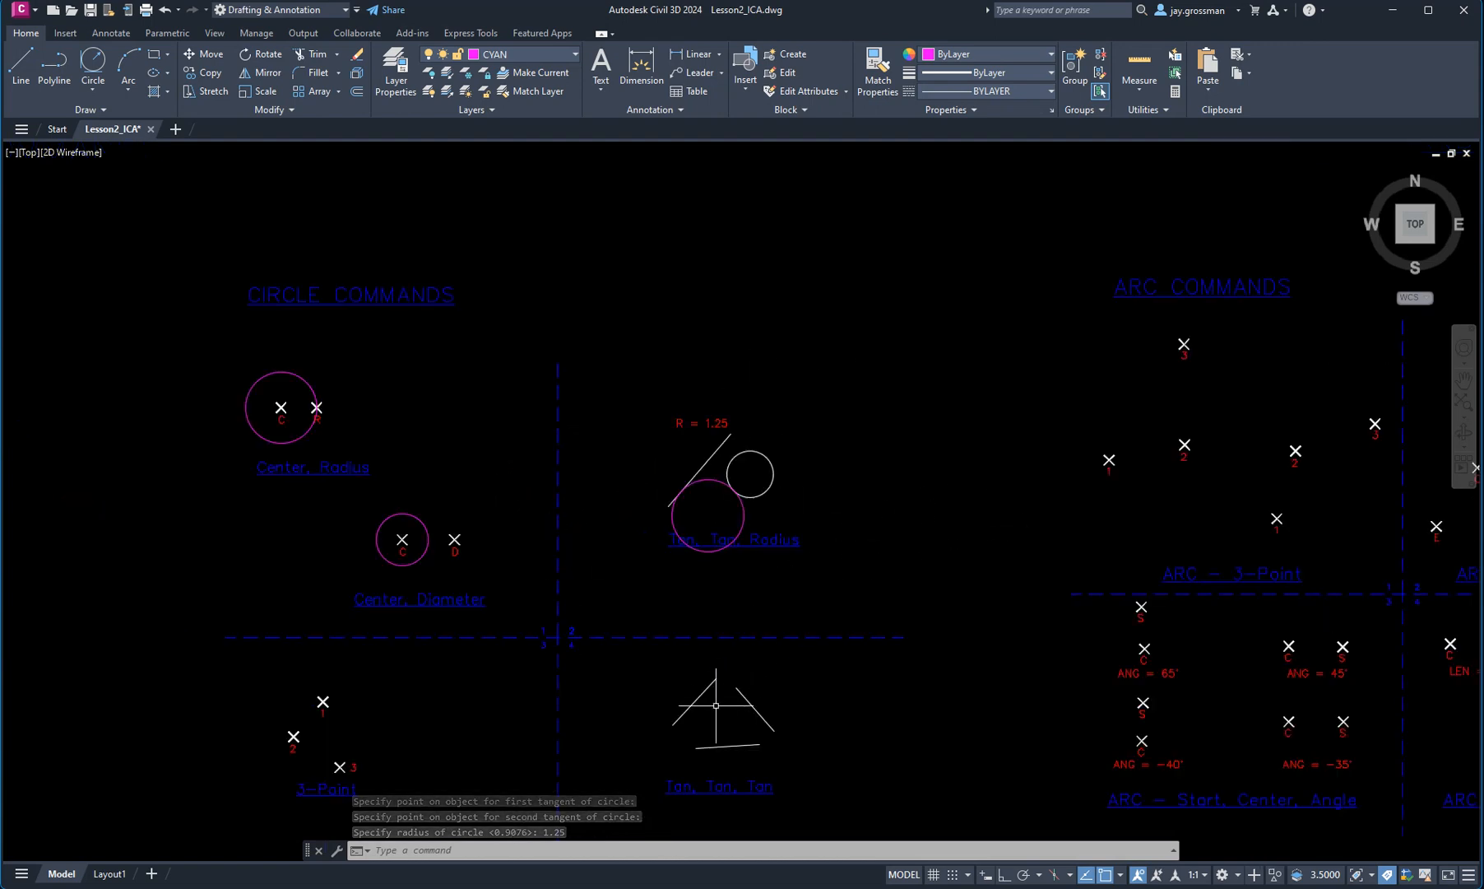
pyautogui.moveTo(715, 706); pyautogui.dragTo(691, 458, button='middle')
pyautogui.moveTo(441, 540); pyautogui.dragTo(670, 567, button='middle')
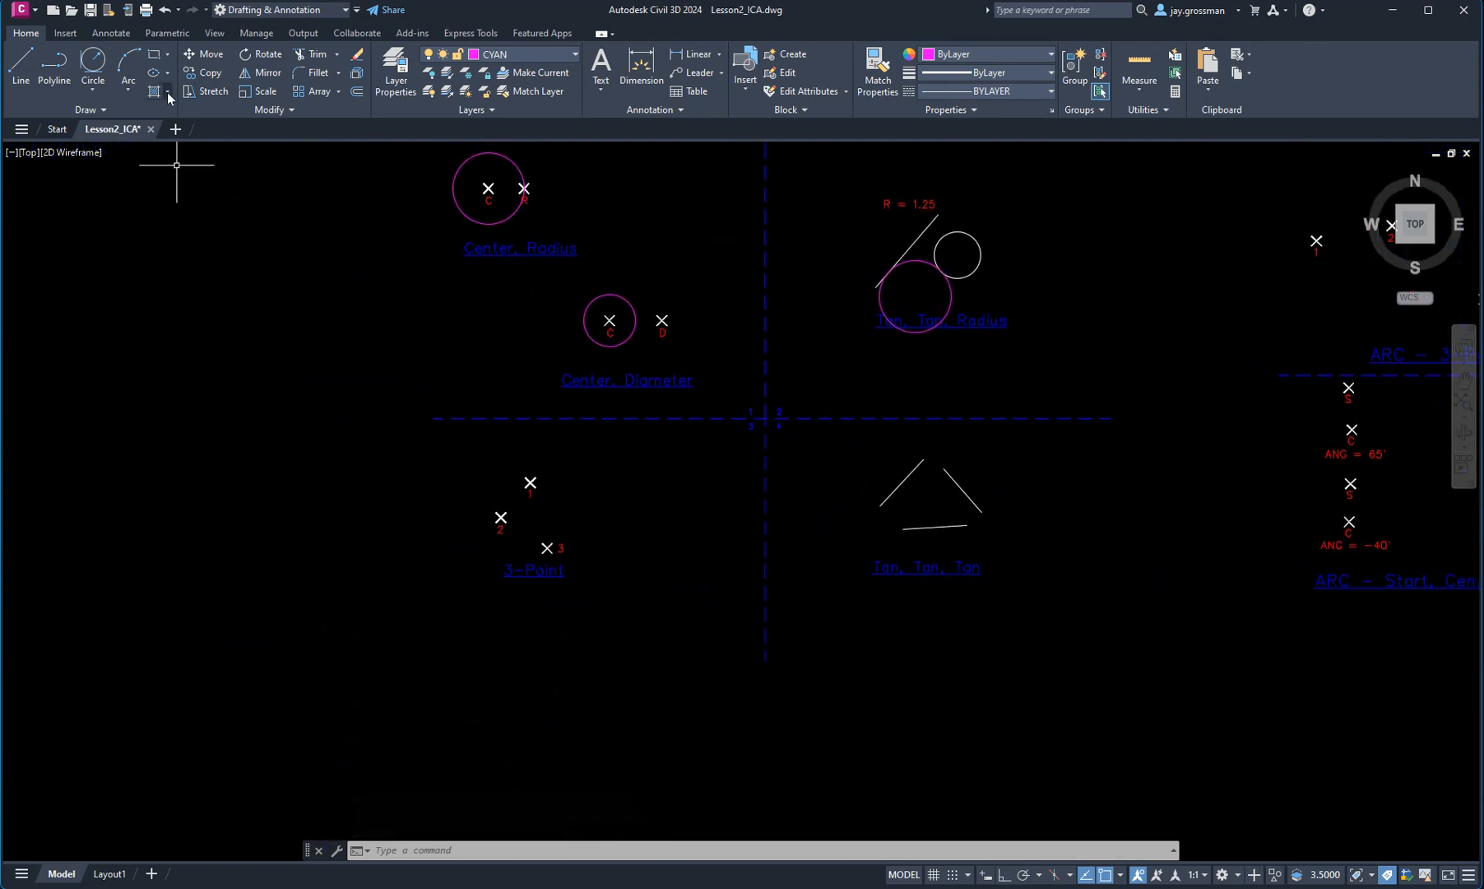
pyautogui.click(92, 93)
pyautogui.click(122, 219)
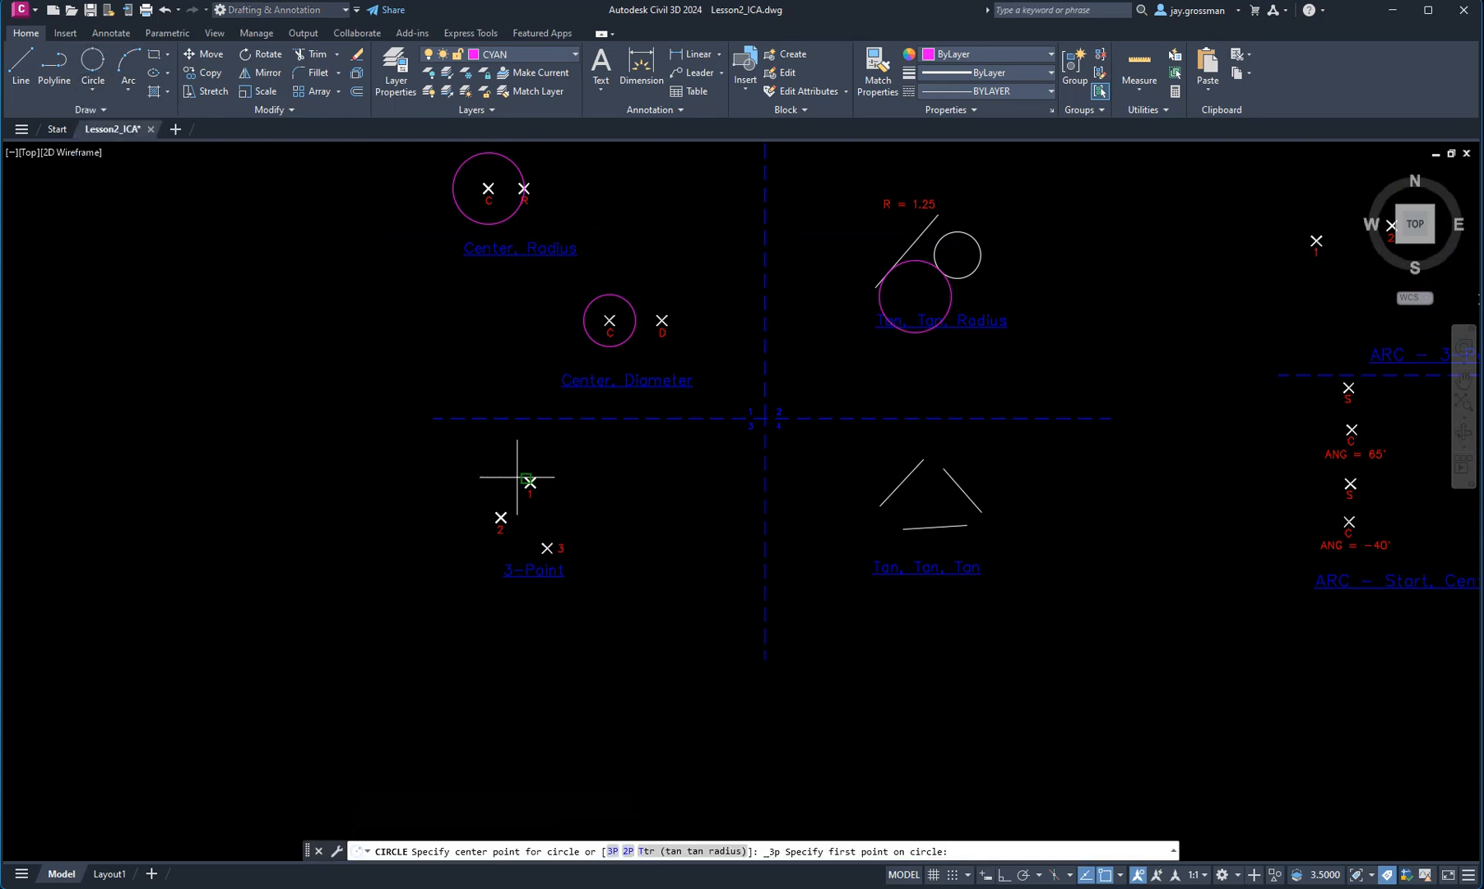
pyautogui.scroll(6, 542, 531)
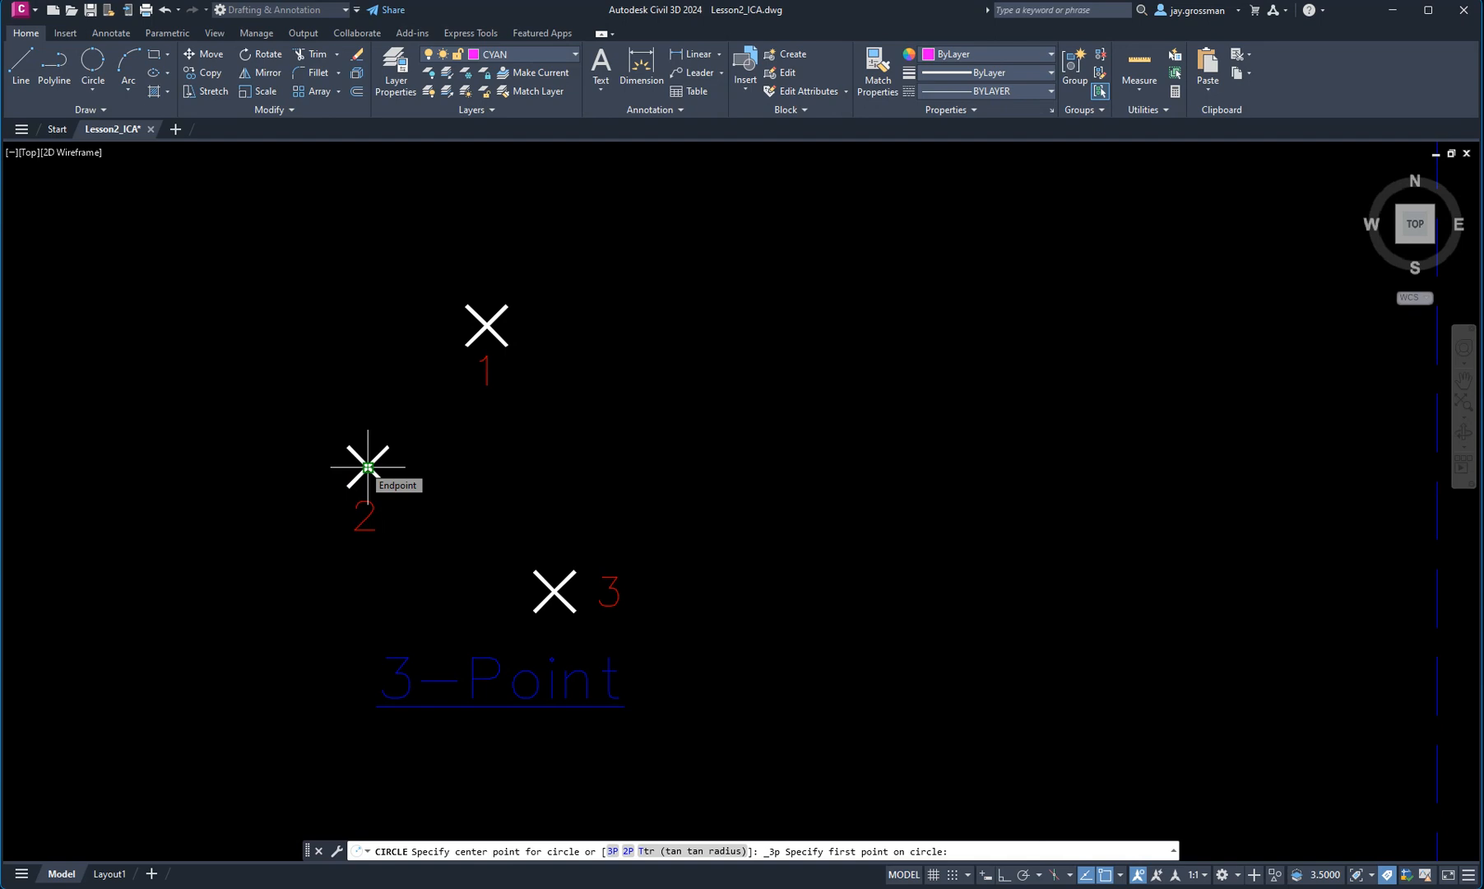
pyautogui.click(612, 850)
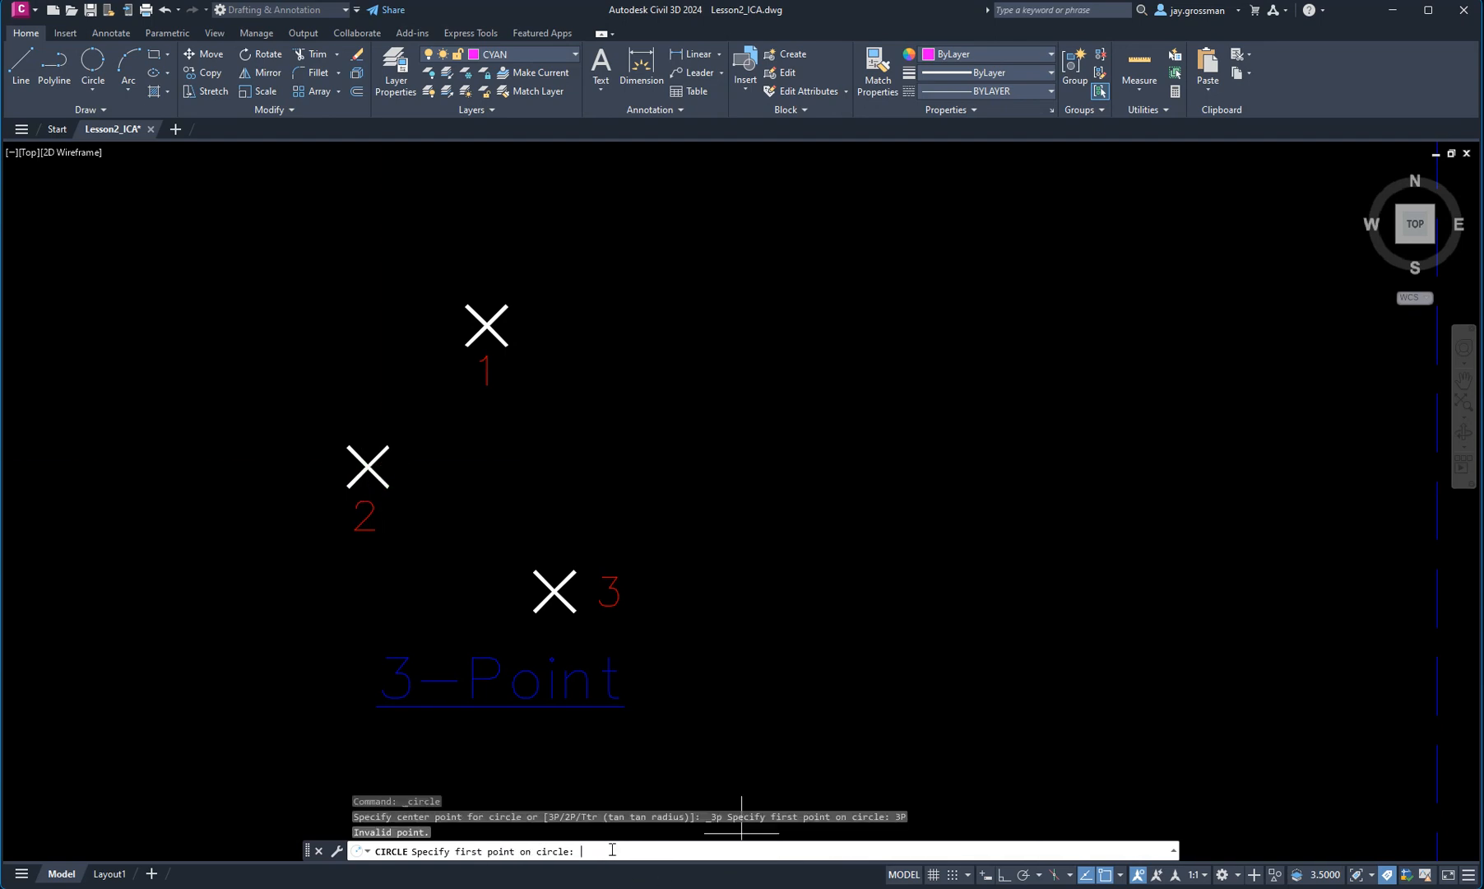
pyautogui.click(487, 325)
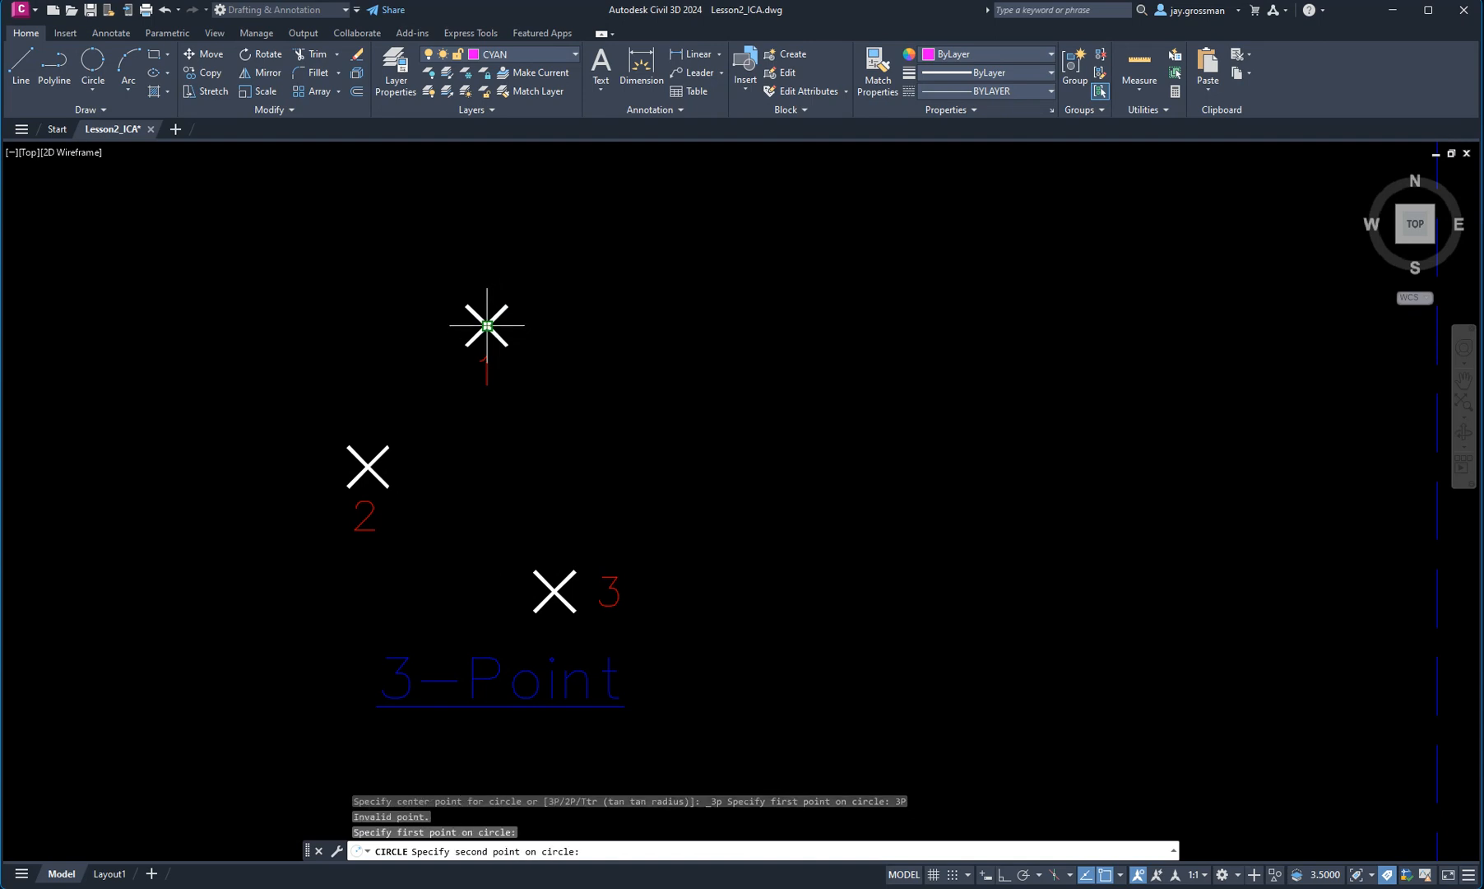
pyautogui.click(368, 466)
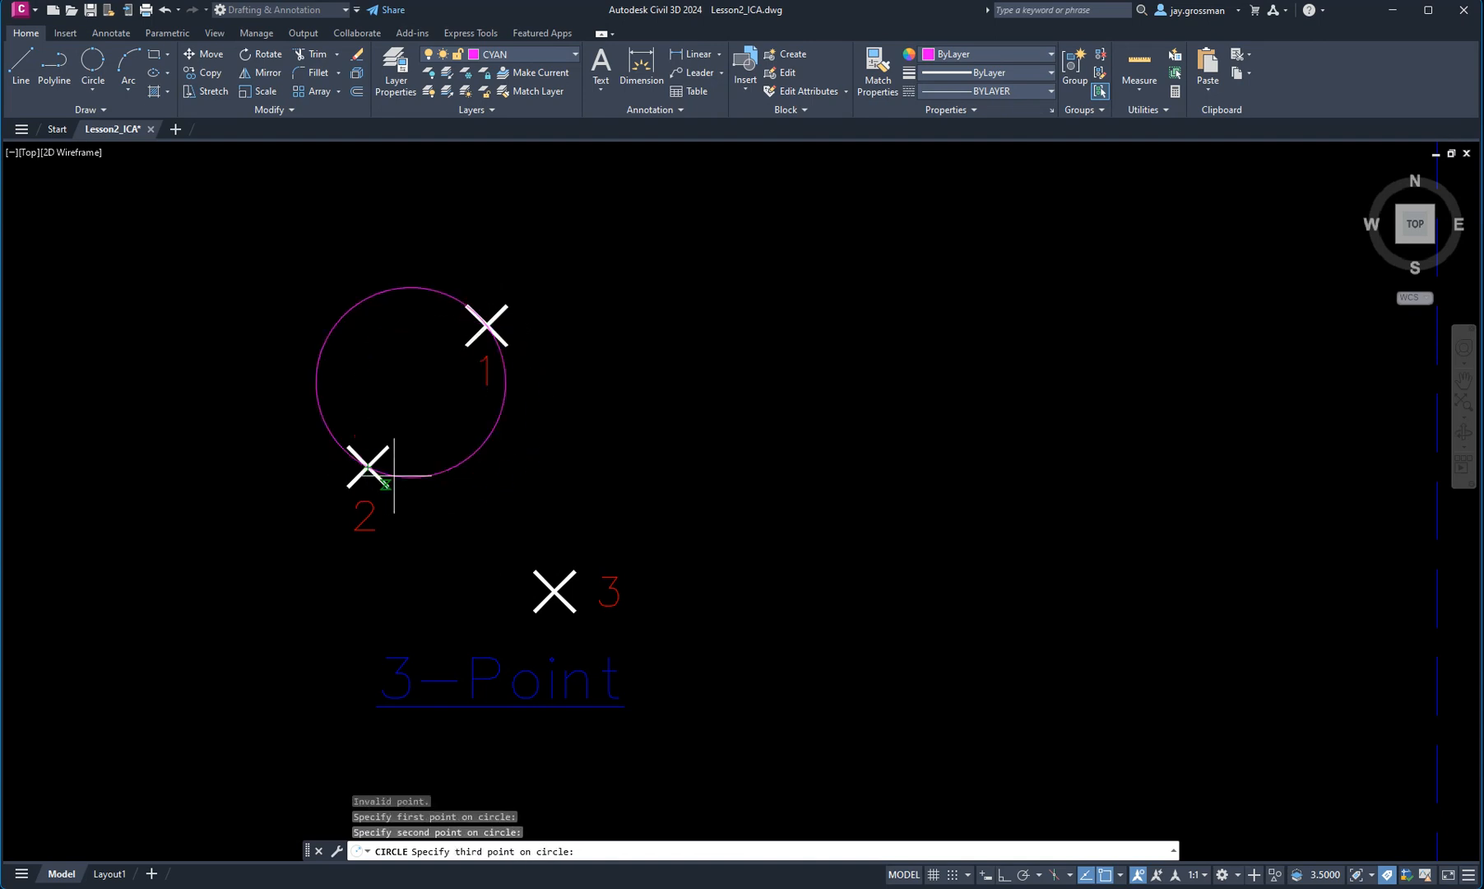
pyautogui.click(556, 588)
pyautogui.scroll(-4, 731, 436)
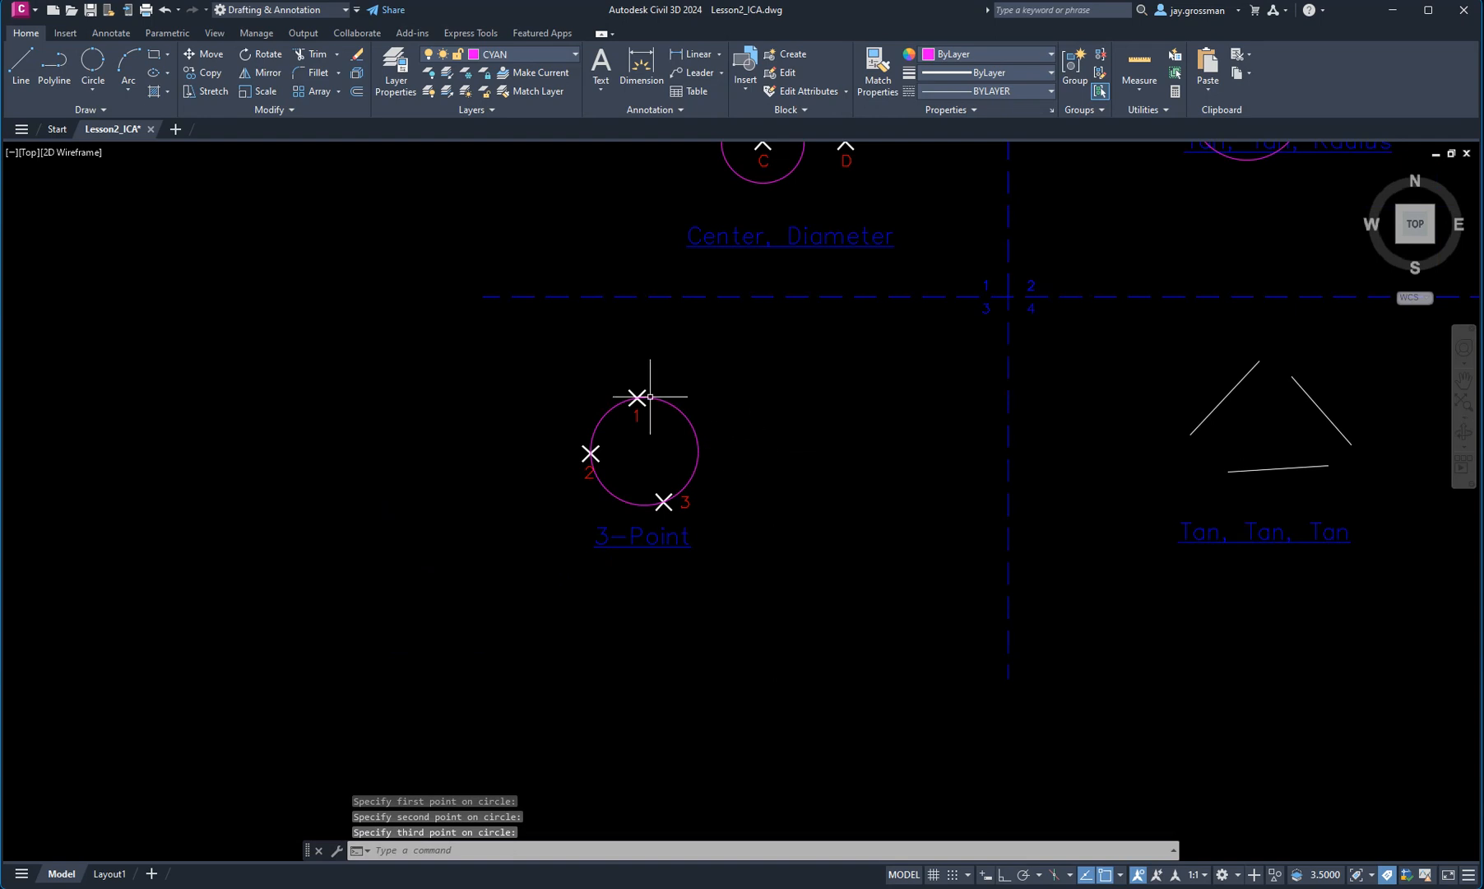
# Step: Draw a Tan, Tan, Tan circle tangent to the three white lines in the Circle Commands exercise
pyautogui.scroll(-3, 775, 524)
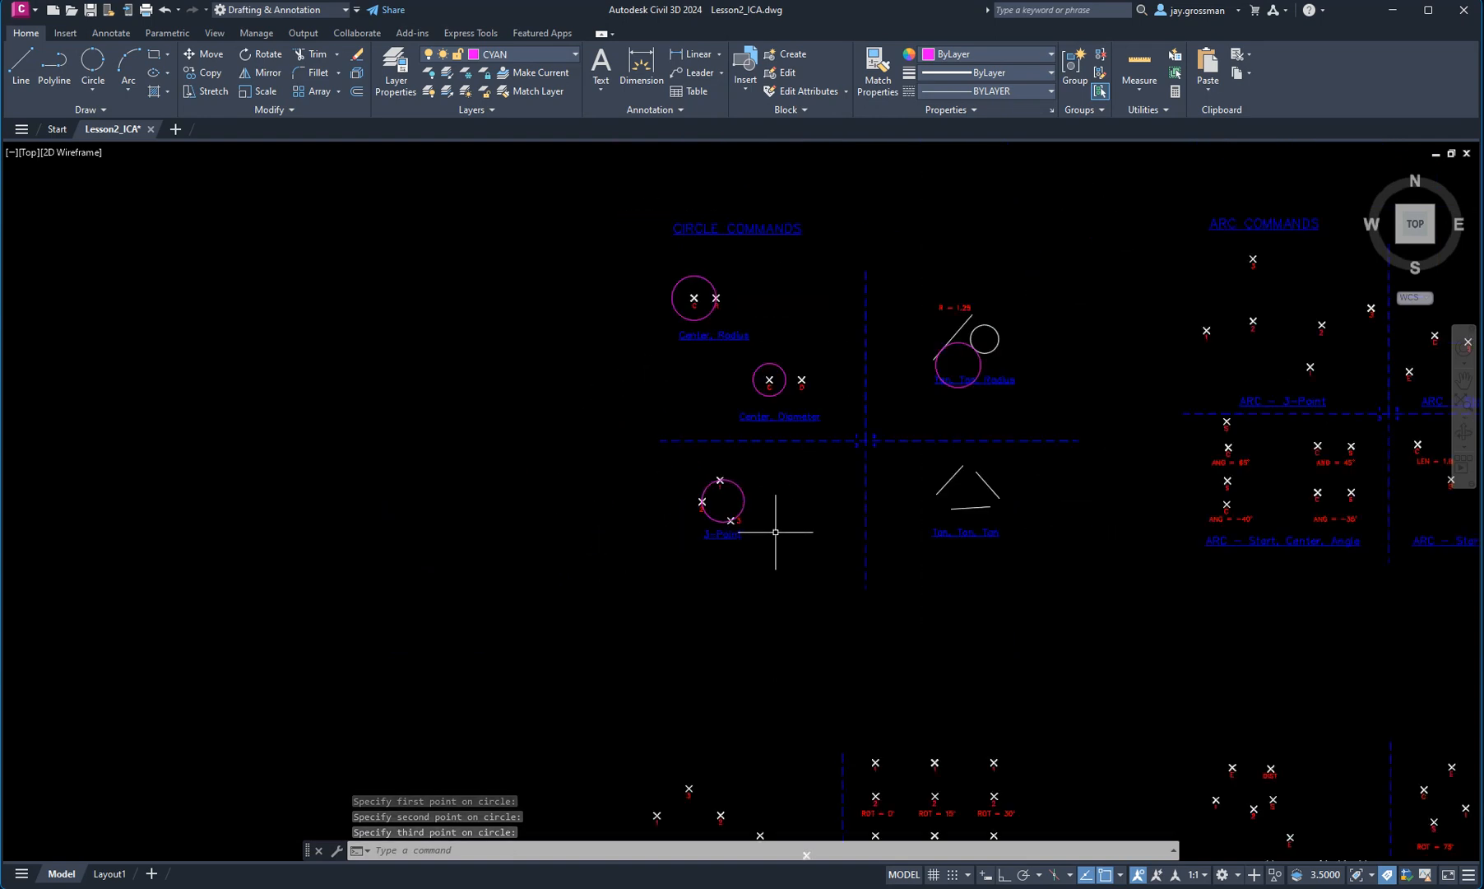
pyautogui.scroll(2, 852, 570)
pyautogui.moveTo(852, 570)
pyautogui.mouseDown(button='middle')
pyautogui.moveTo(622, 570)
pyautogui.moveTo(497, 594)
pyautogui.mouseUp(button='middle')
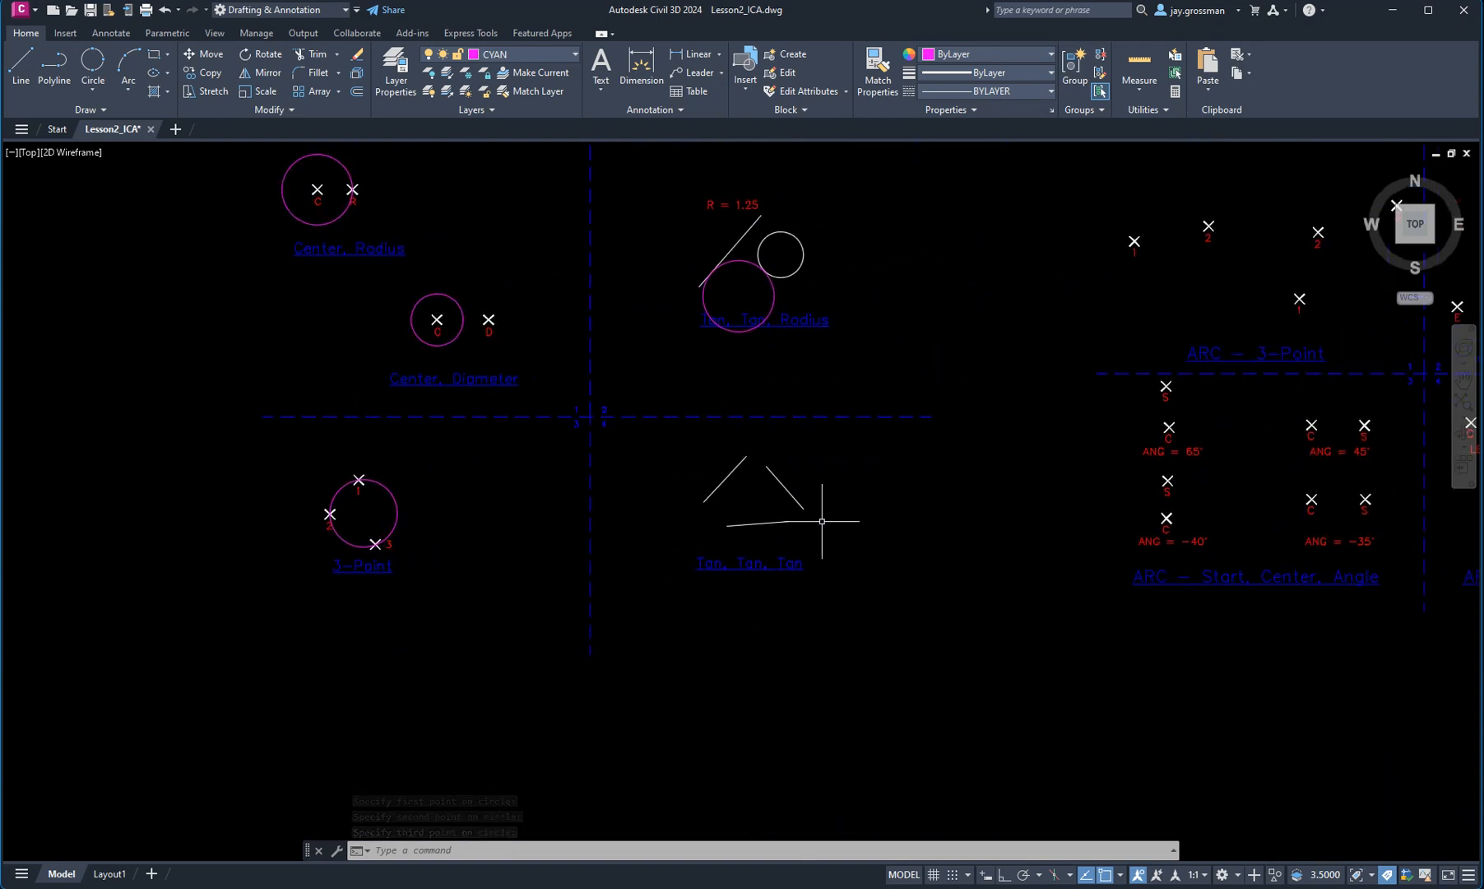
pyautogui.click(91, 87)
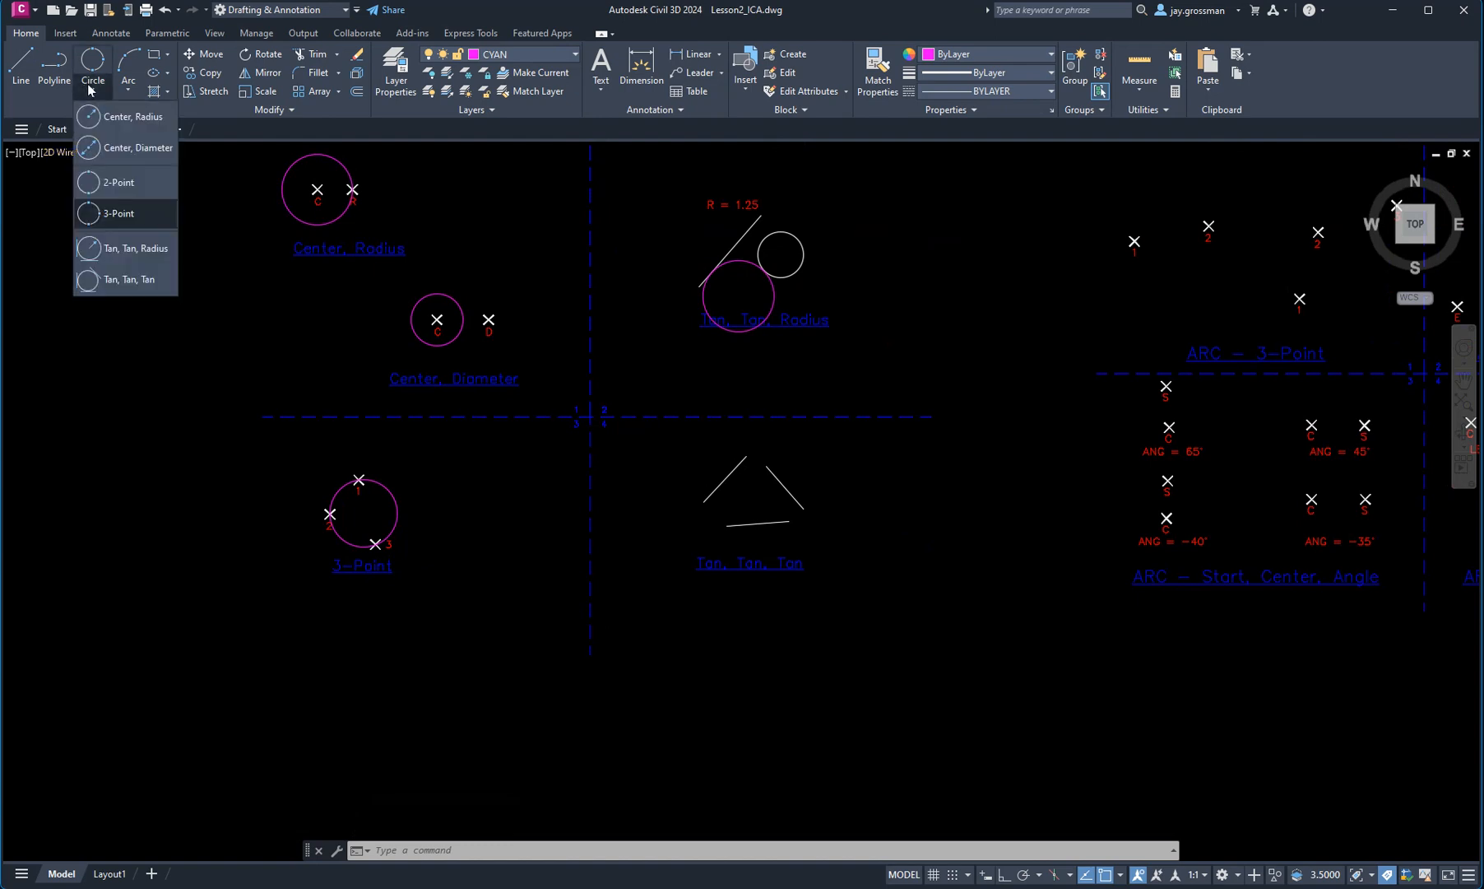
pyautogui.click(113, 280)
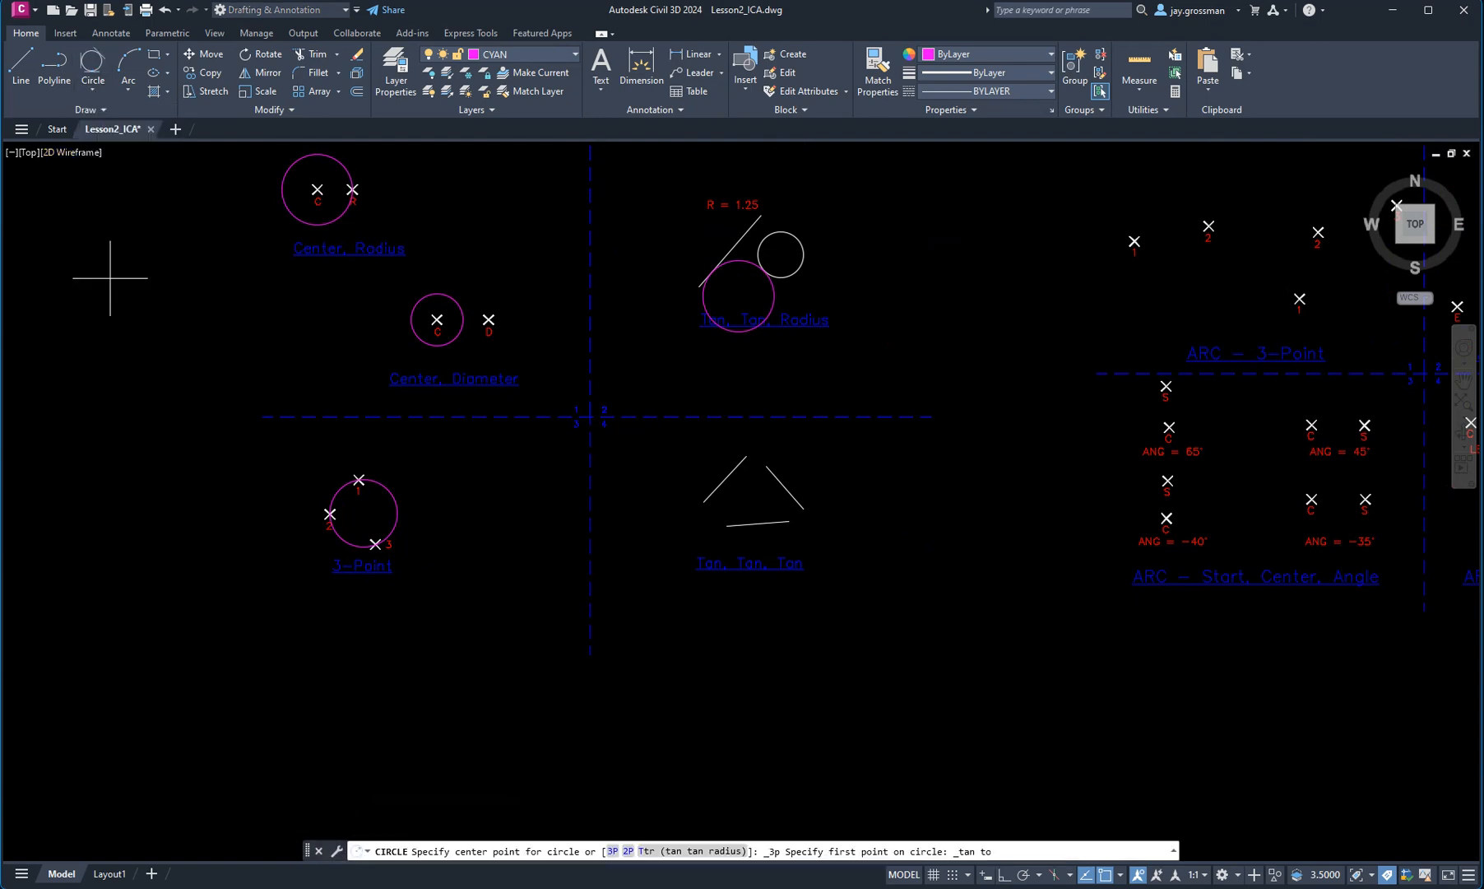
pyautogui.click(721, 486)
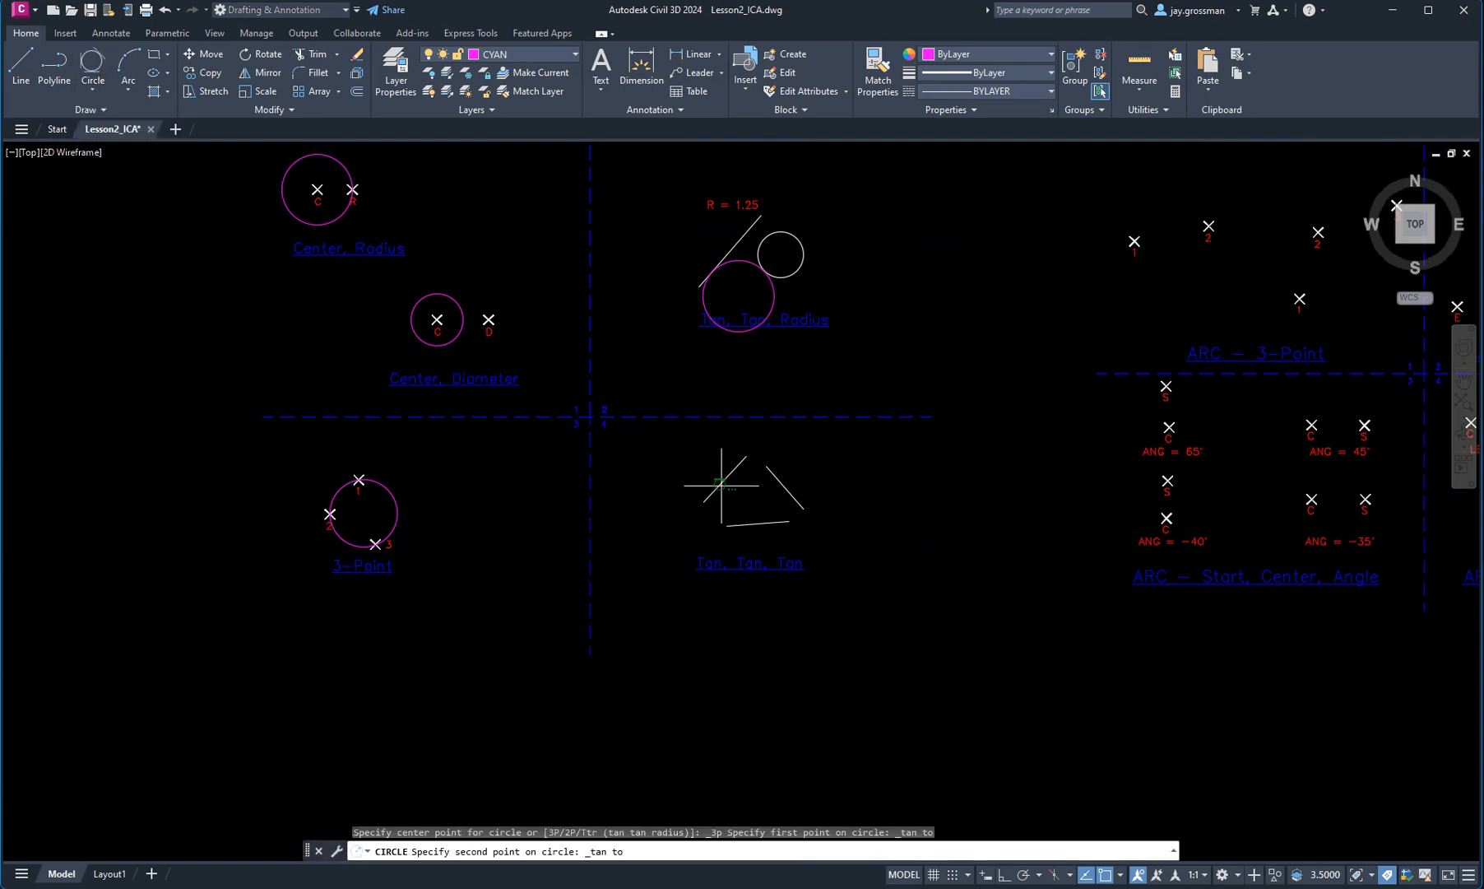
pyautogui.click(788, 491)
pyautogui.click(756, 522)
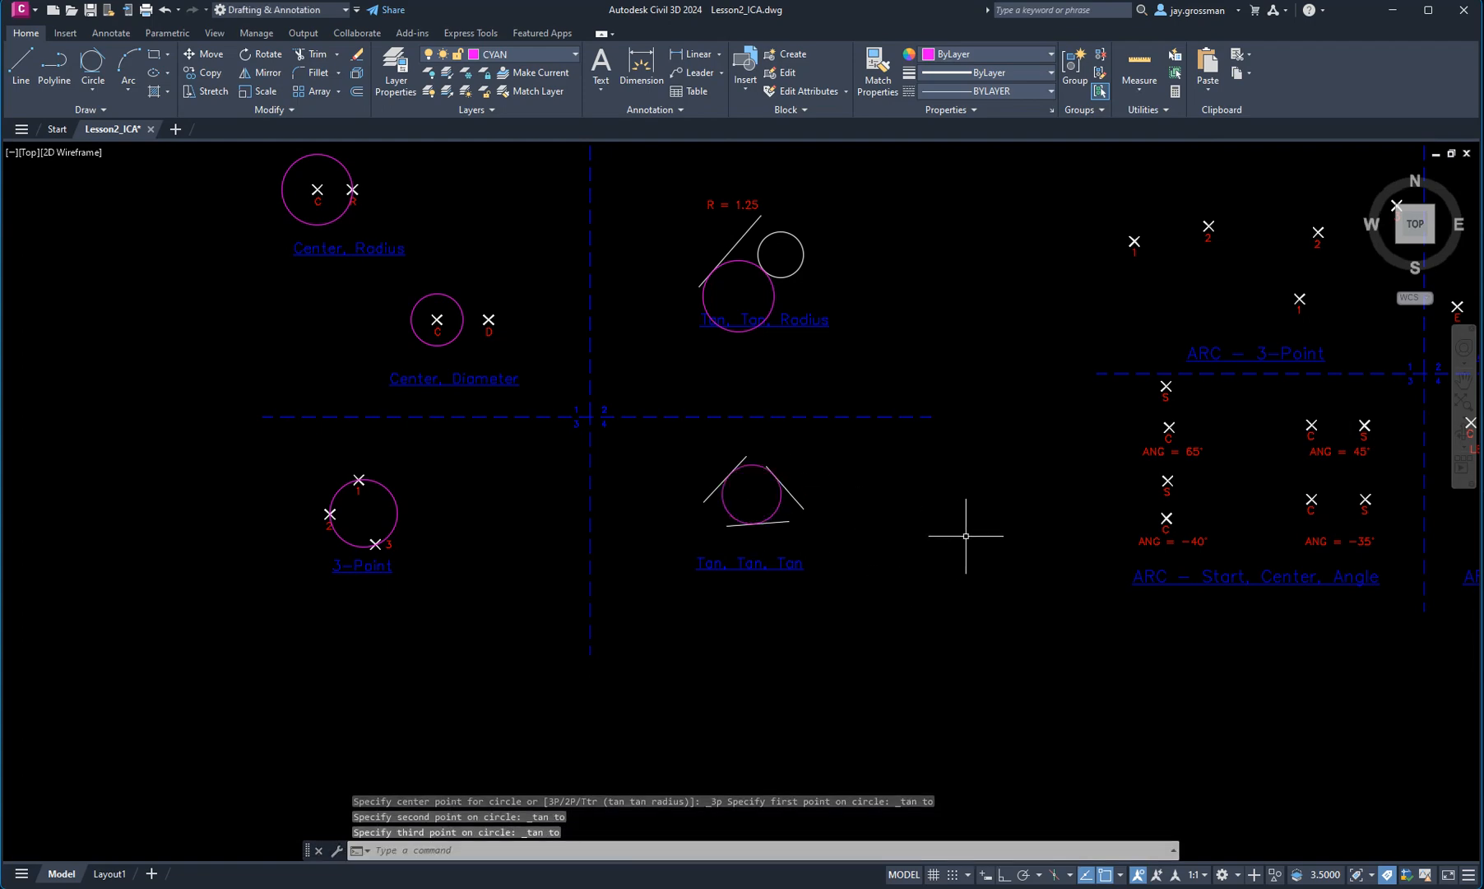
# Step: Draw a 3-Point arc through the first set of points 1, 2 and 3 in the ARC - 3-Point section
pyautogui.moveTo(968, 531)
pyautogui.mouseDown(button='middle')
pyautogui.moveTo(530, 590)
pyautogui.moveTo(473, 716)
pyautogui.moveTo(331, 585)
pyautogui.mouseUp(button='middle')
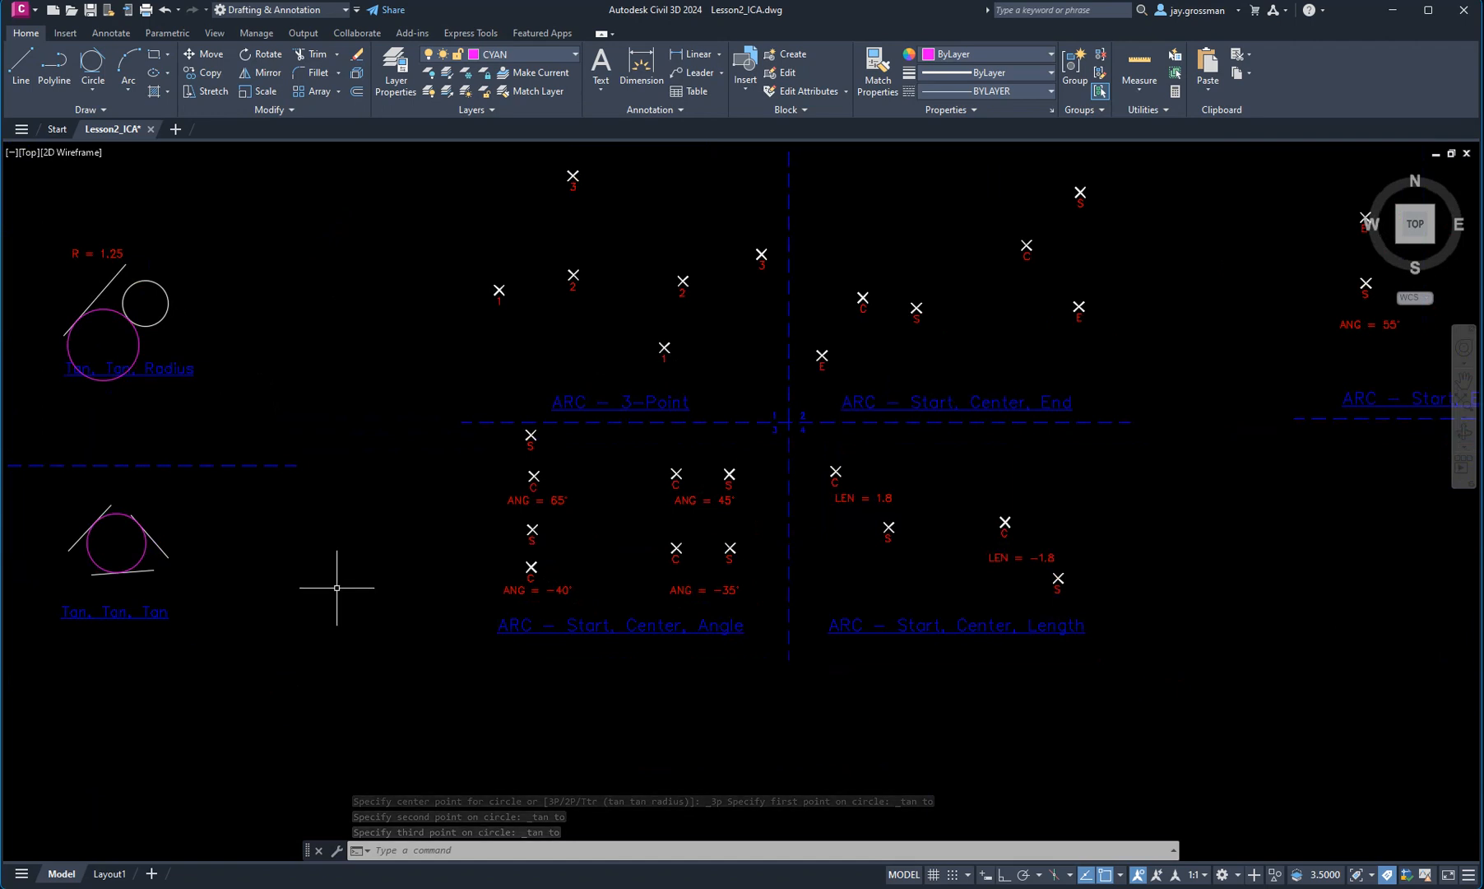
pyautogui.scroll(-3, 341, 589)
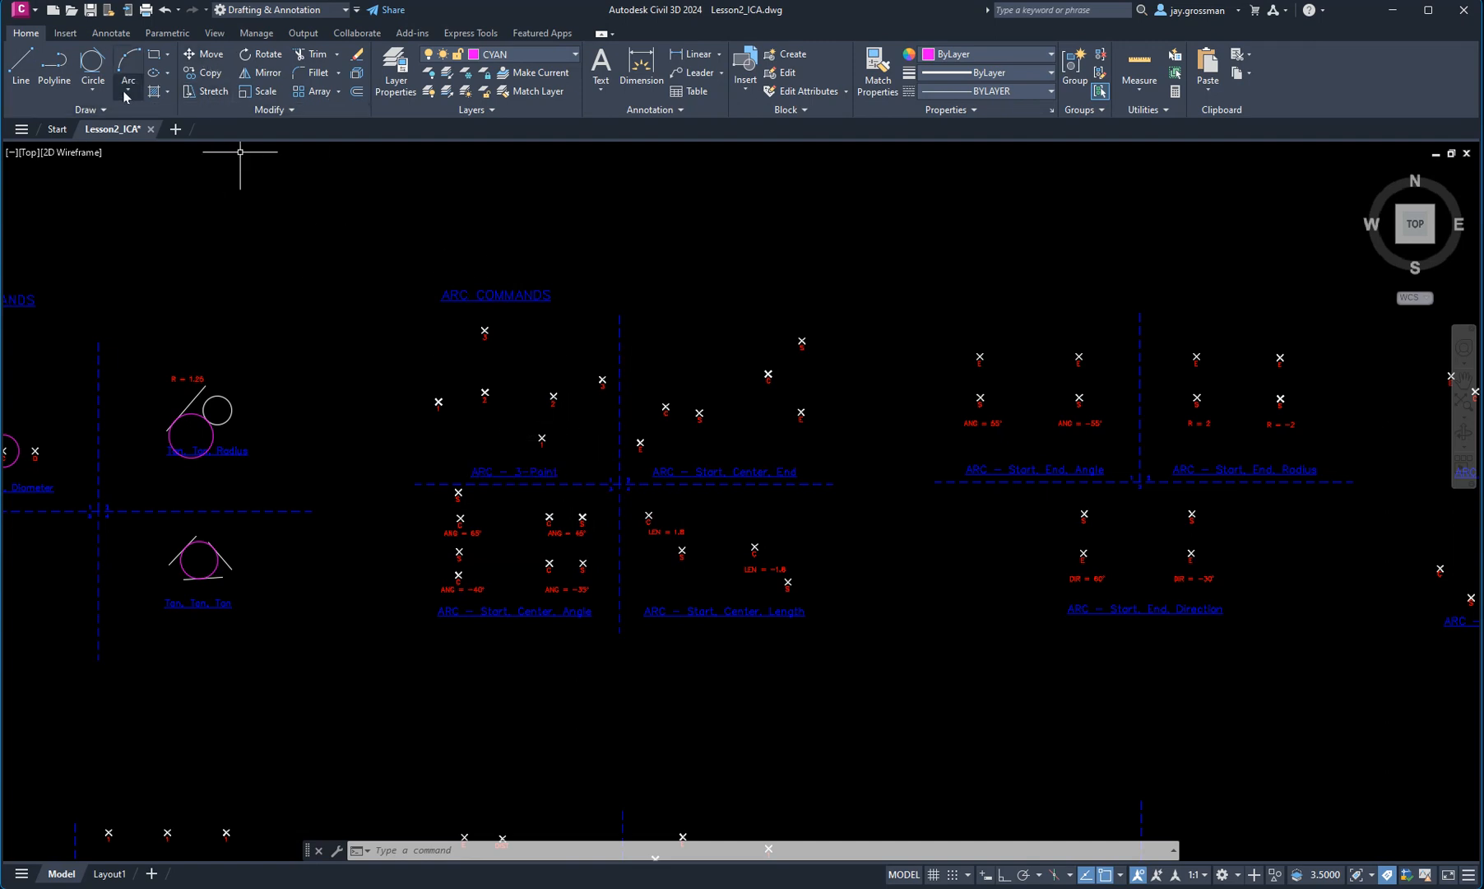
pyautogui.click(127, 90)
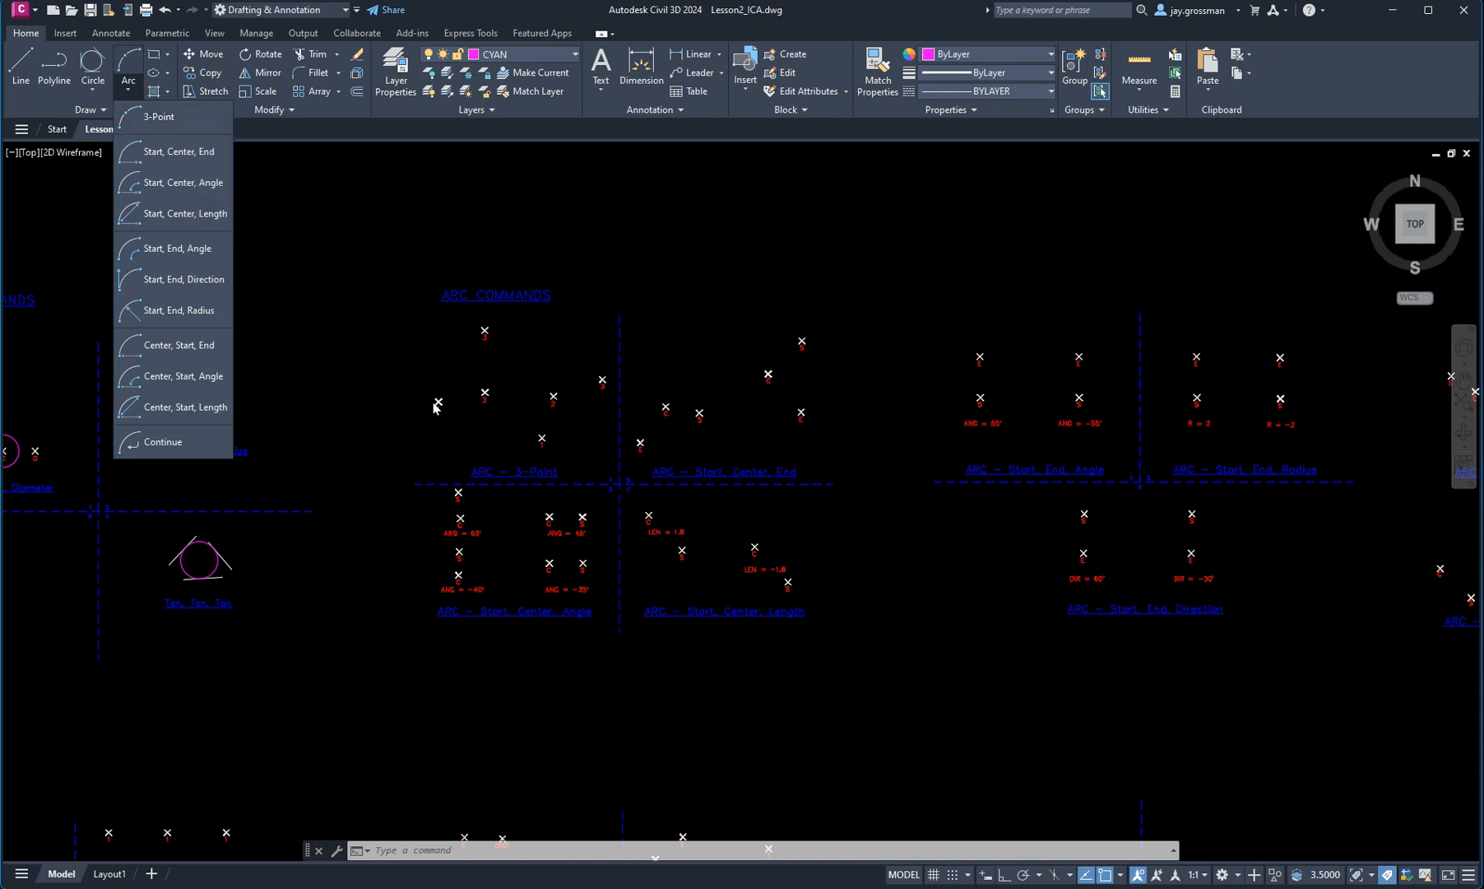
pyautogui.click(159, 116)
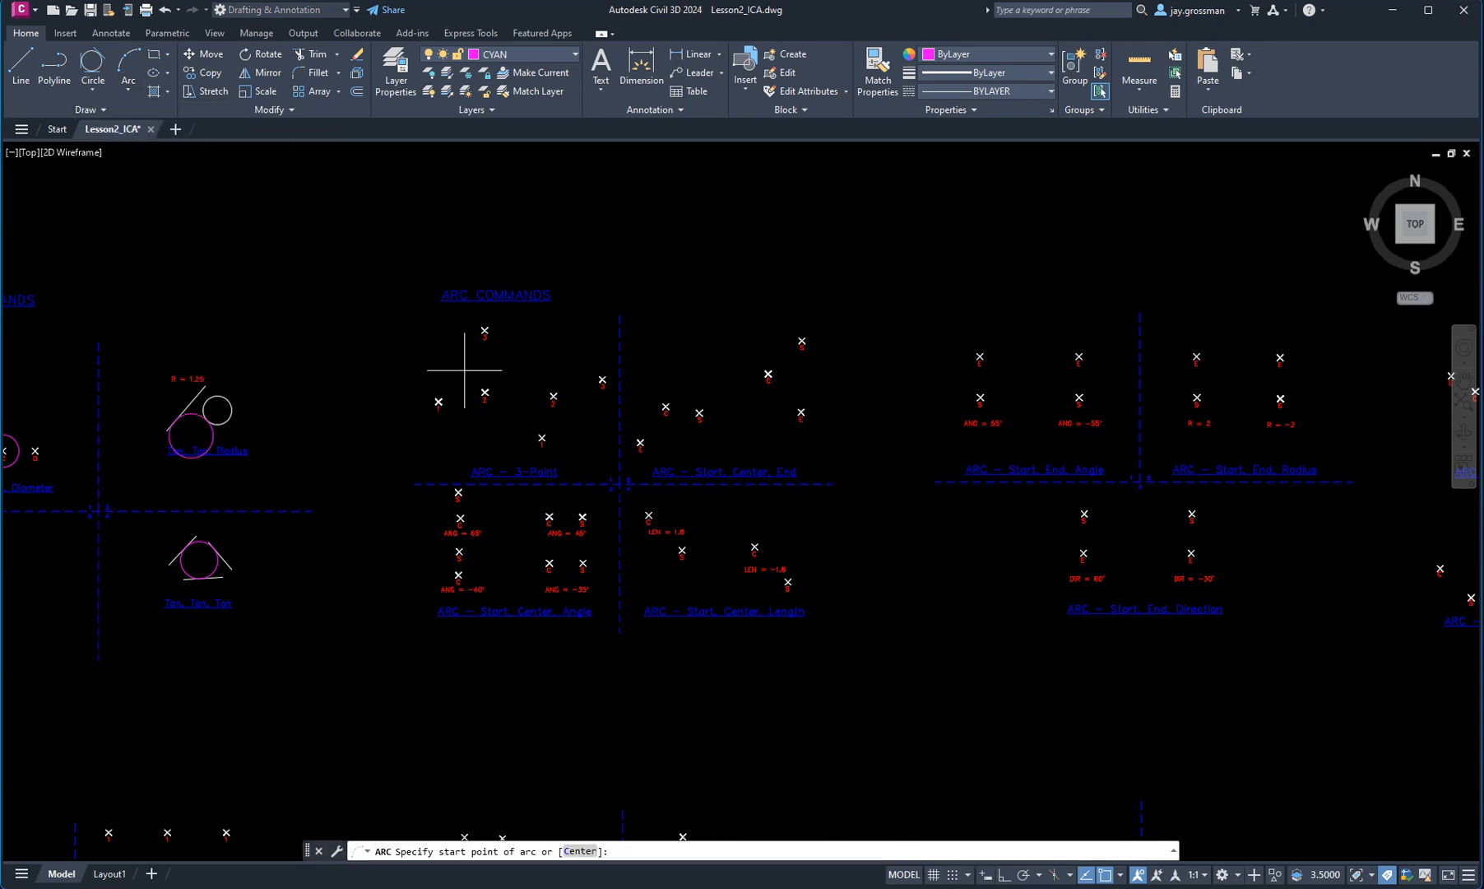
pyautogui.scroll(10, 430, 390)
pyautogui.scroll(-6, 346, 429)
pyautogui.moveTo(354, 448); pyautogui.dragTo(591, 441, button='middle')
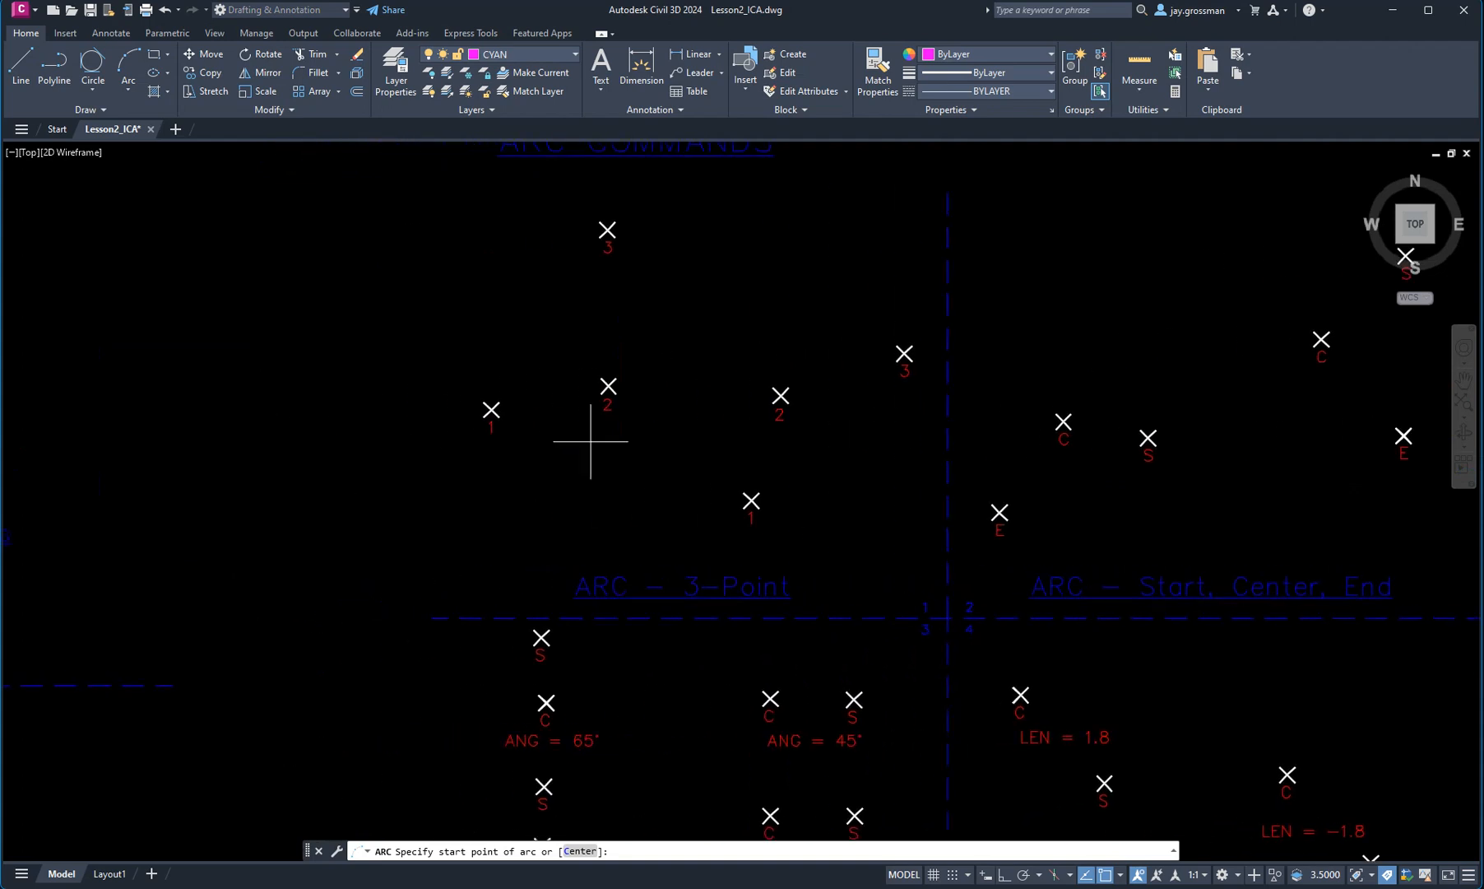
pyautogui.click(495, 405)
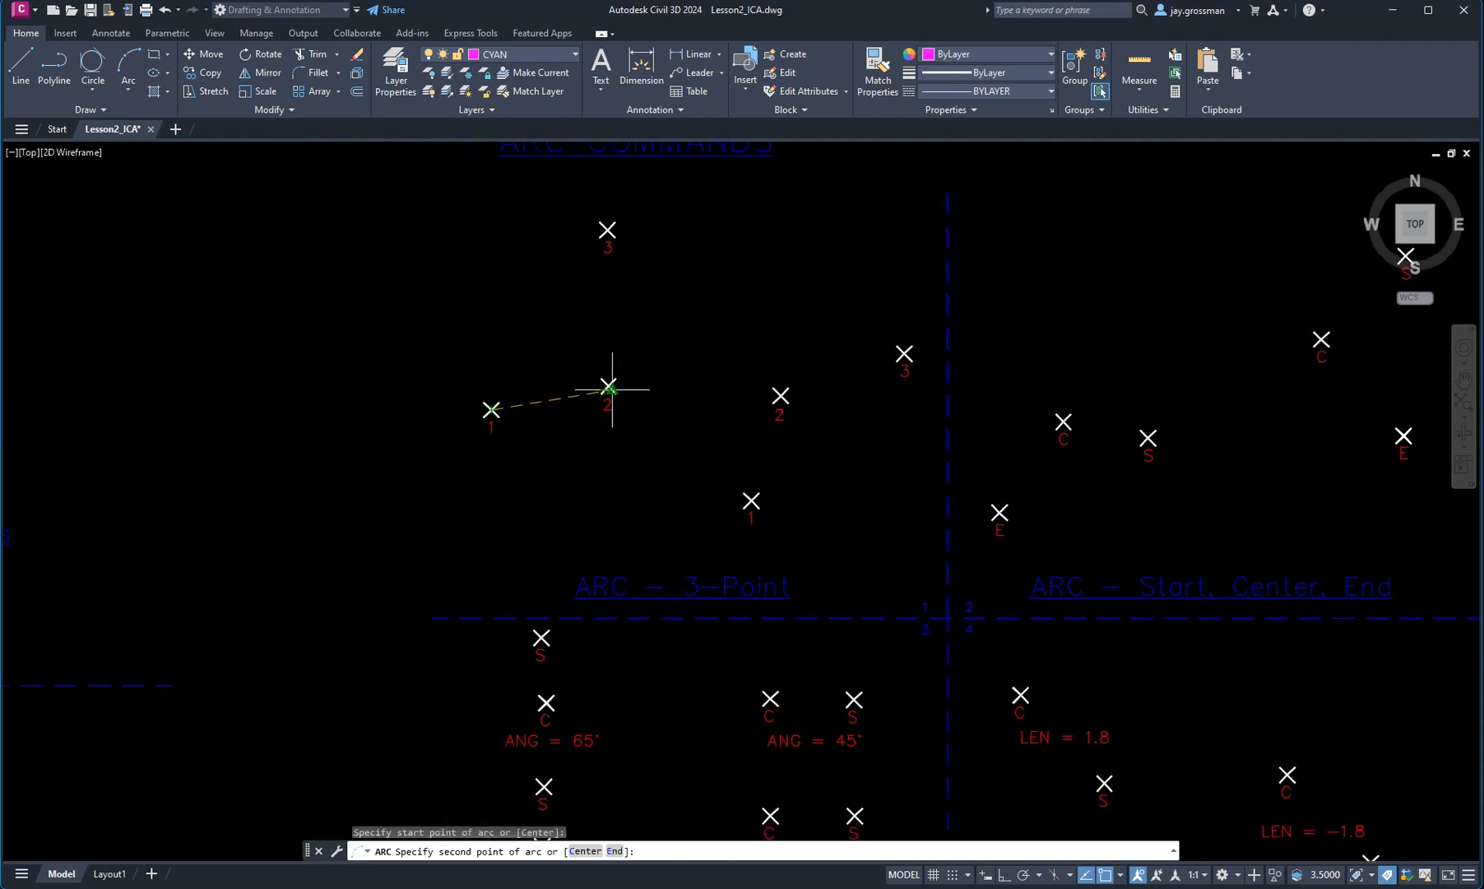
pyautogui.scroll(4, 608, 382)
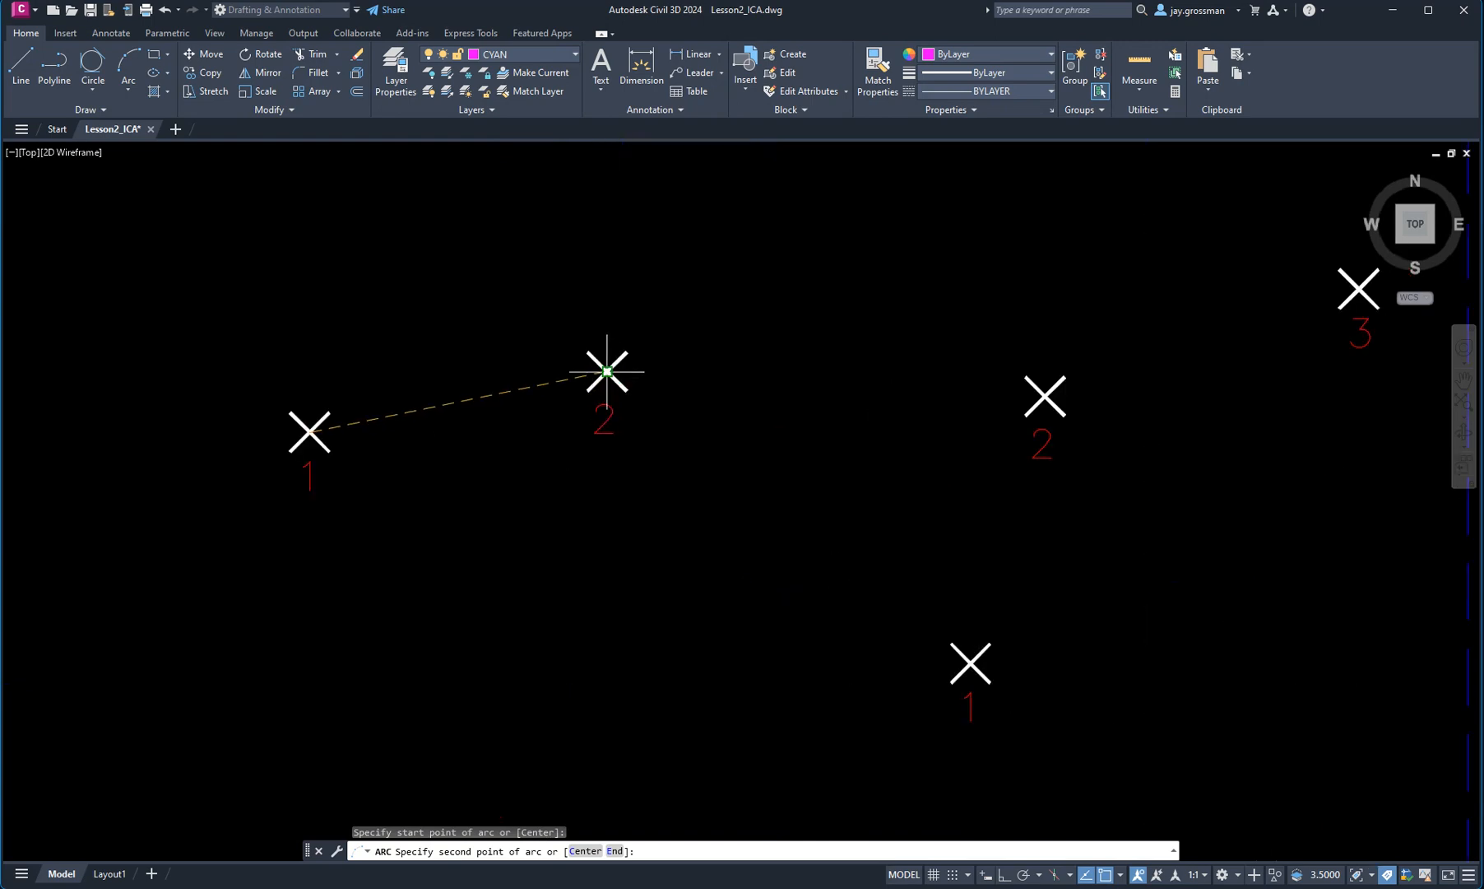
pyautogui.click(607, 371)
pyautogui.scroll(-2, 610, 248)
pyautogui.moveTo(610, 248); pyautogui.dragTo(630, 474, button='middle')
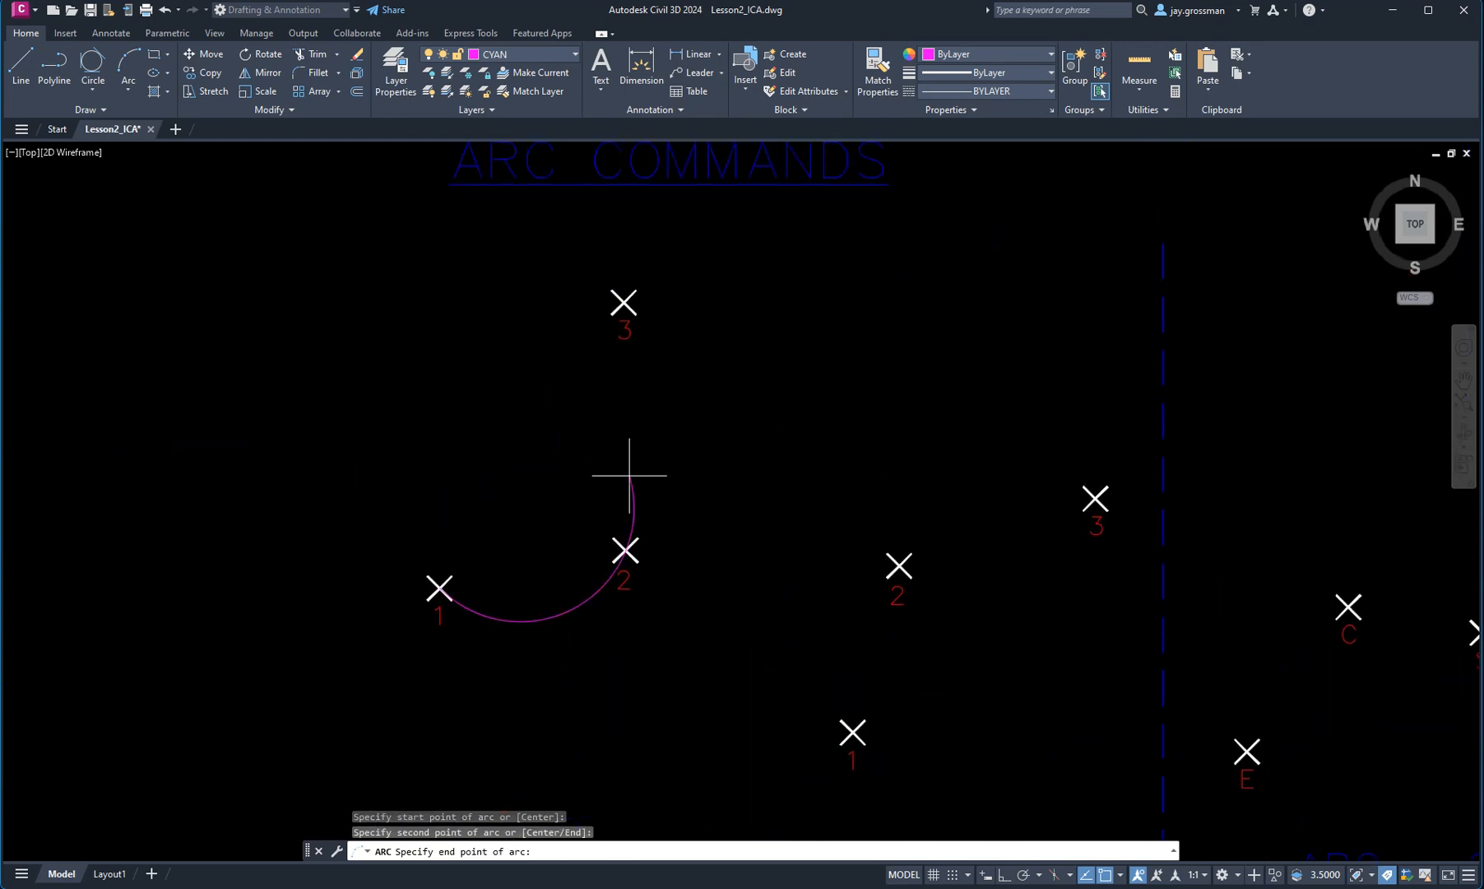
pyautogui.click(630, 295)
# Step: Examine the remaining Arc Commands exercises and their start, center, end, angle, length, radius and direction labels
pyautogui.press('space')
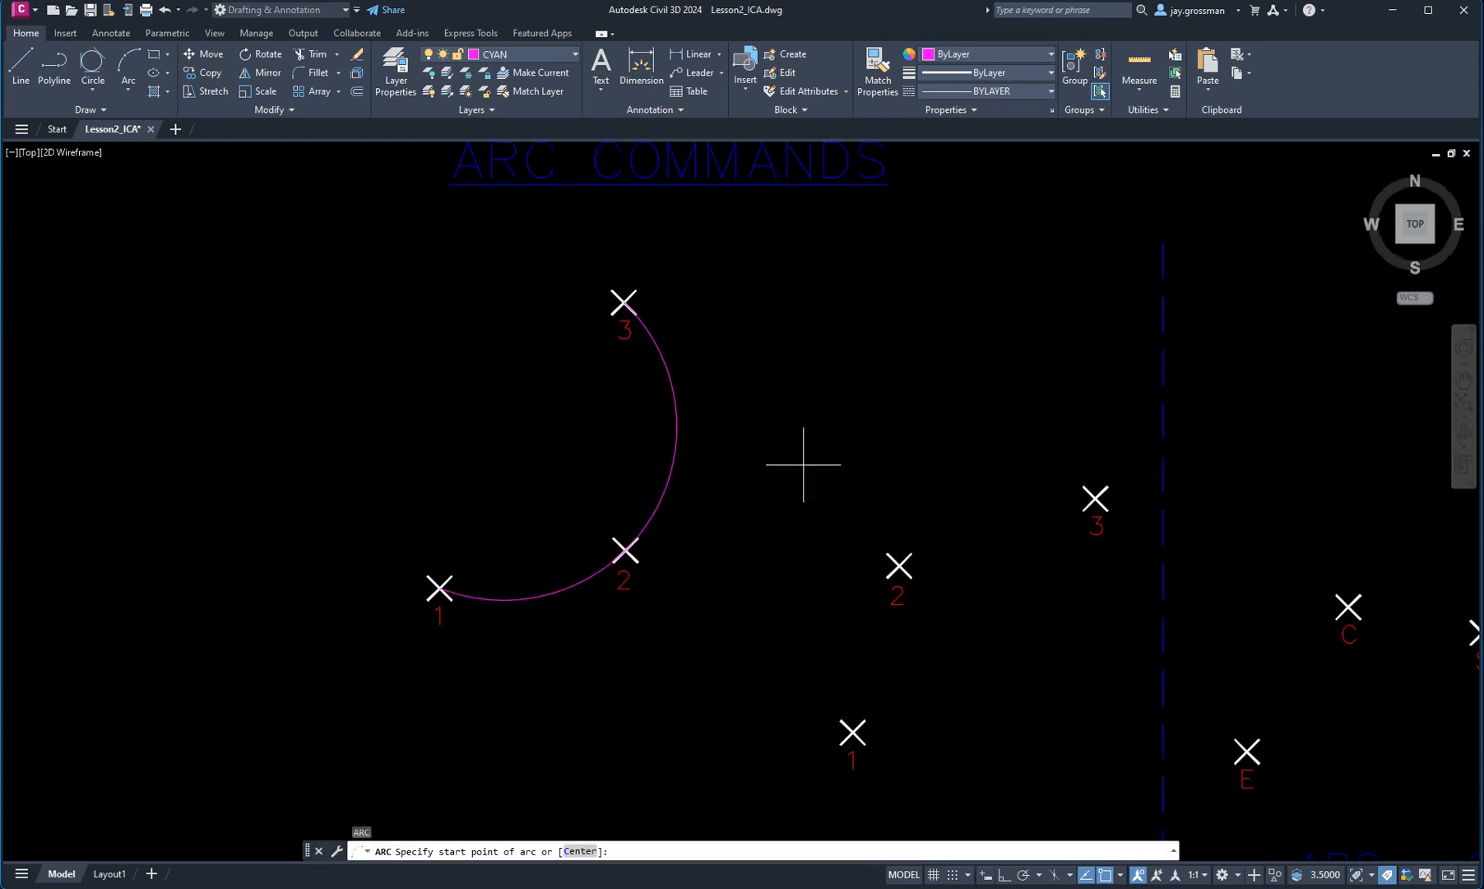
pyautogui.scroll(-2, 921, 710)
pyautogui.moveTo(921, 710)
pyautogui.mouseDown(button='middle')
pyautogui.moveTo(826, 672)
pyautogui.moveTo(601, 653)
pyautogui.mouseUp(button='middle')
pyautogui.scroll(-2, 957, 615)
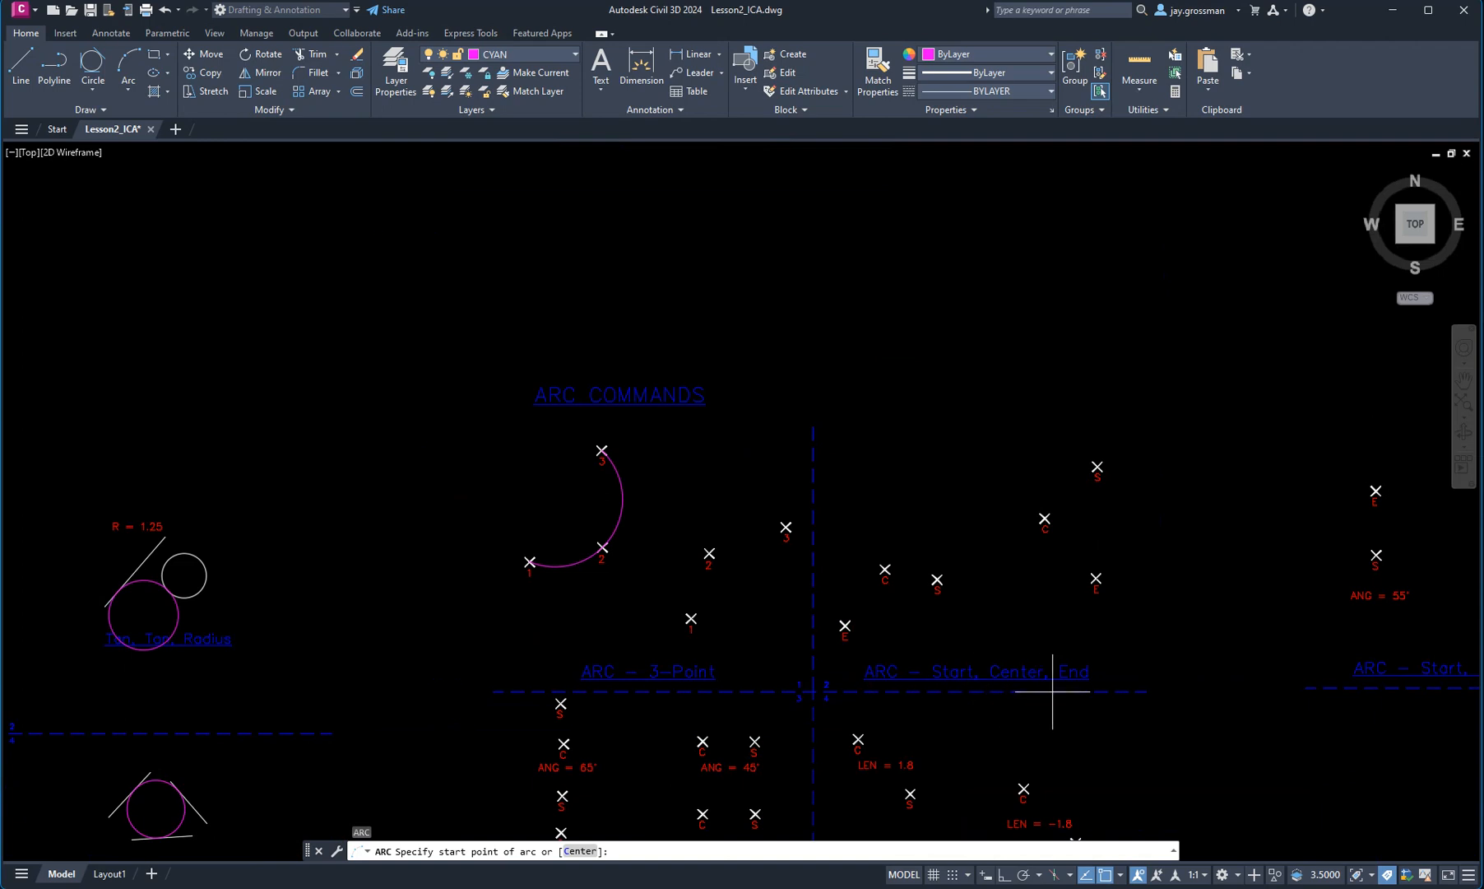
pyautogui.scroll(4, 937, 578)
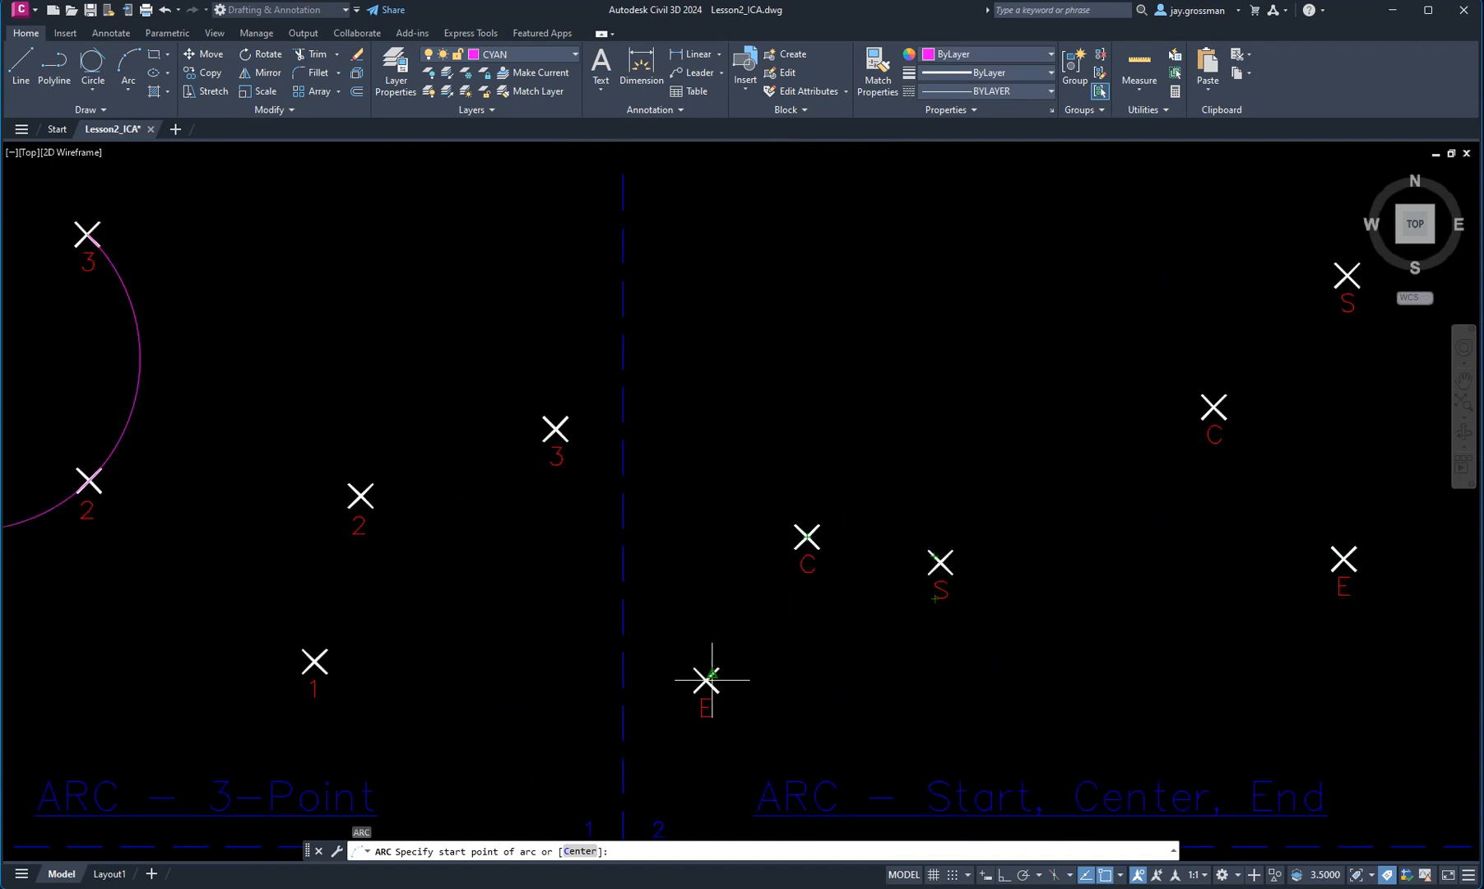
pyautogui.scroll(-4, 921, 683)
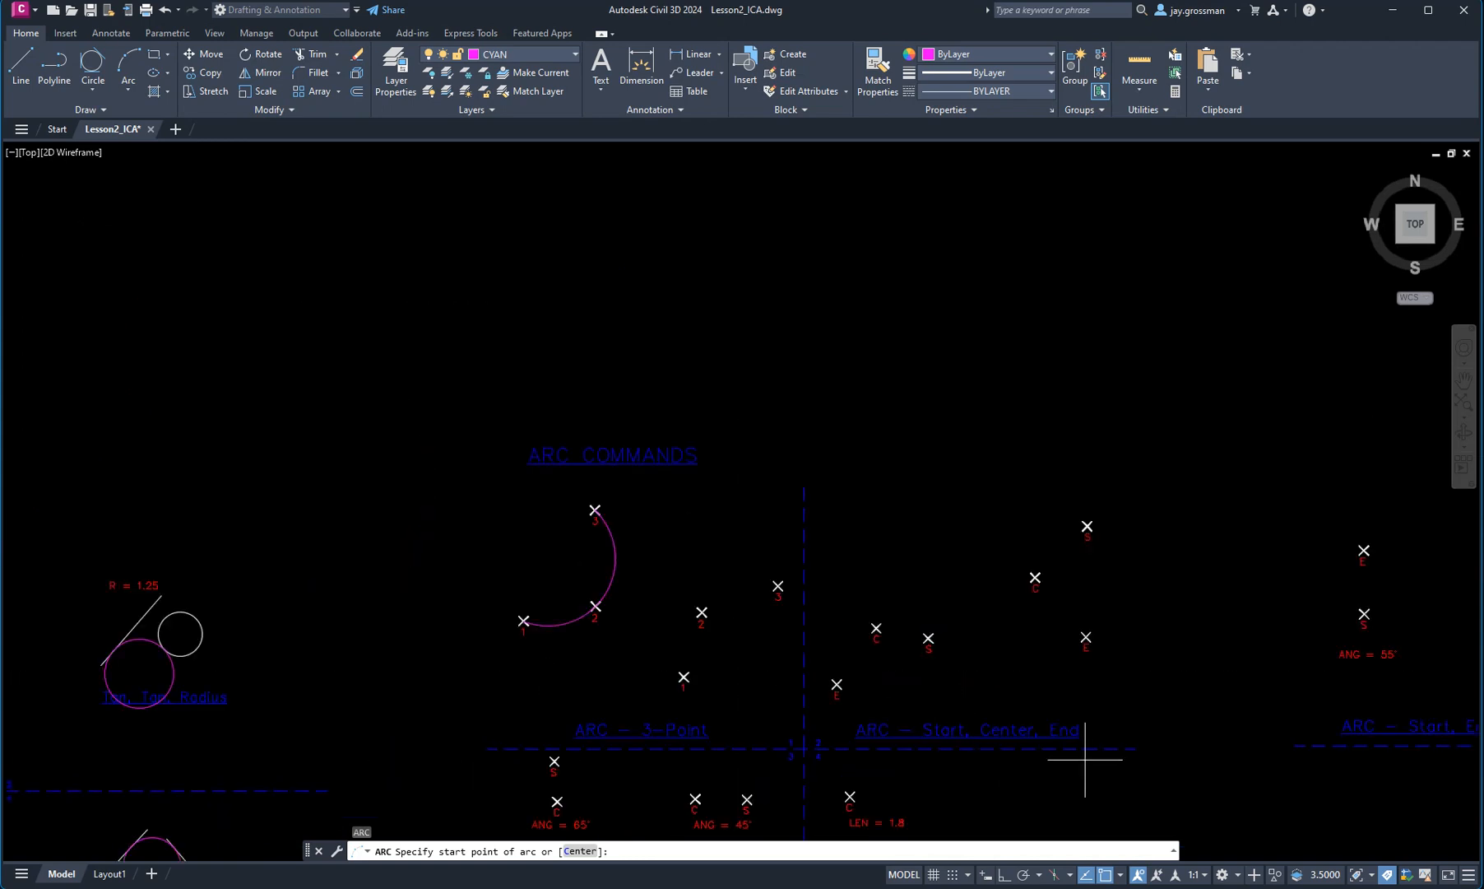
pyautogui.moveTo(1083, 776); pyautogui.dragTo(1018, 531, button='middle')
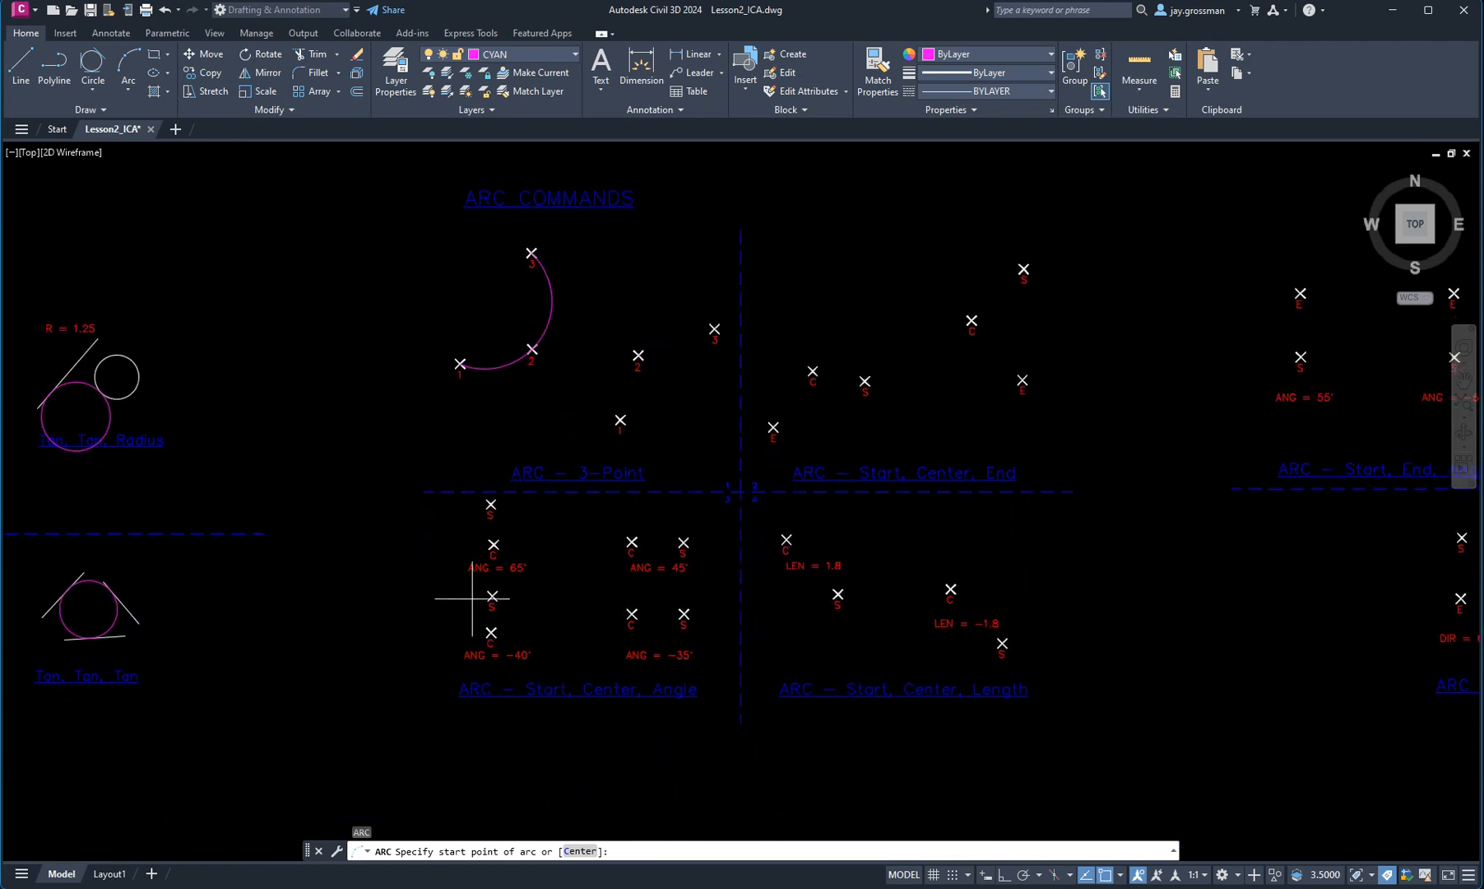
pyautogui.scroll(3, 485, 506)
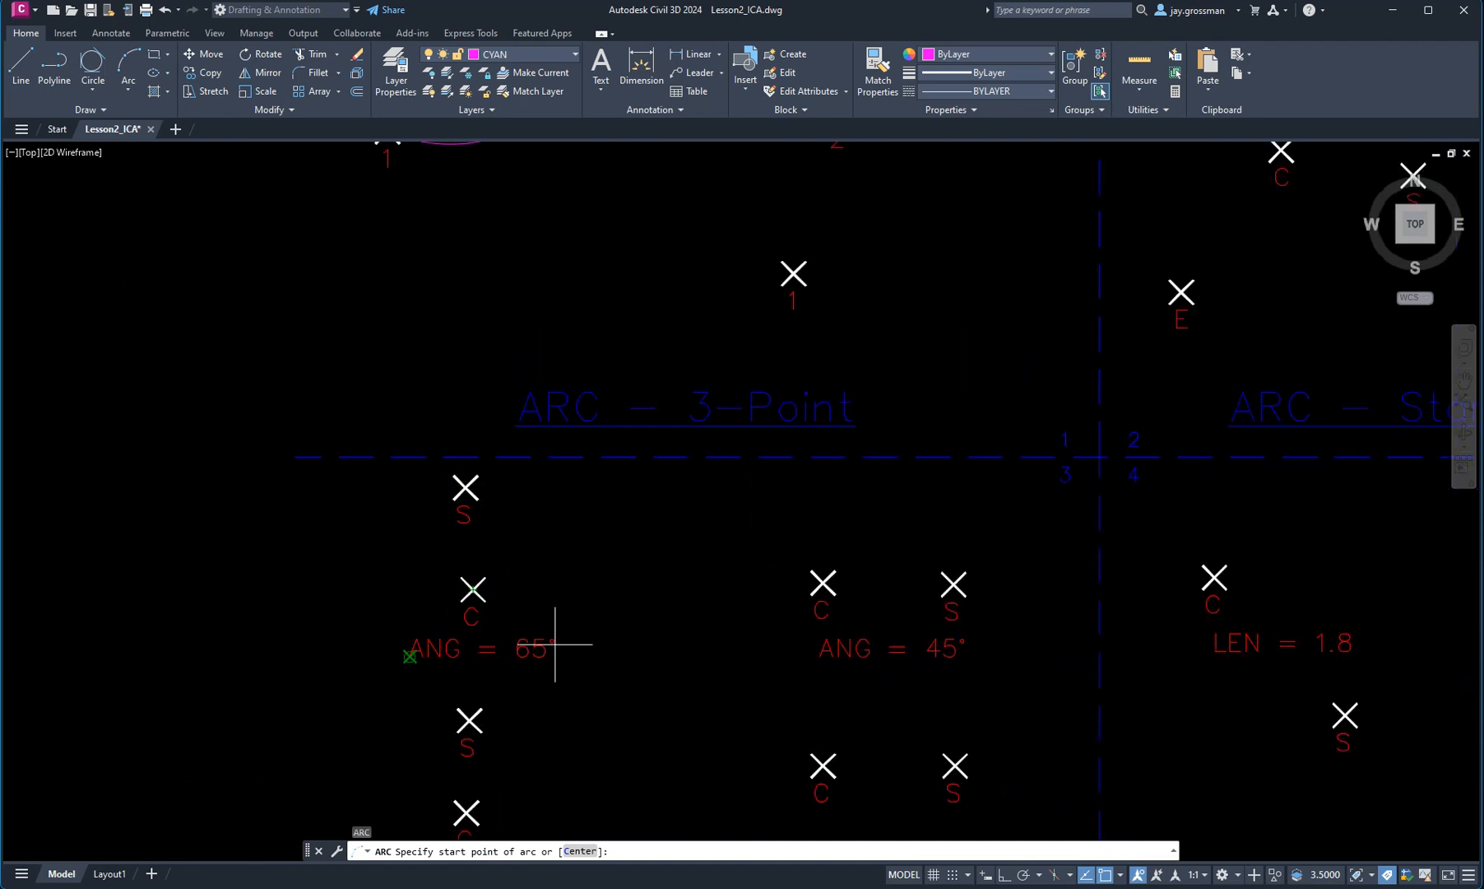
pyautogui.moveTo(530, 701); pyautogui.dragTo(571, 553, button='middle')
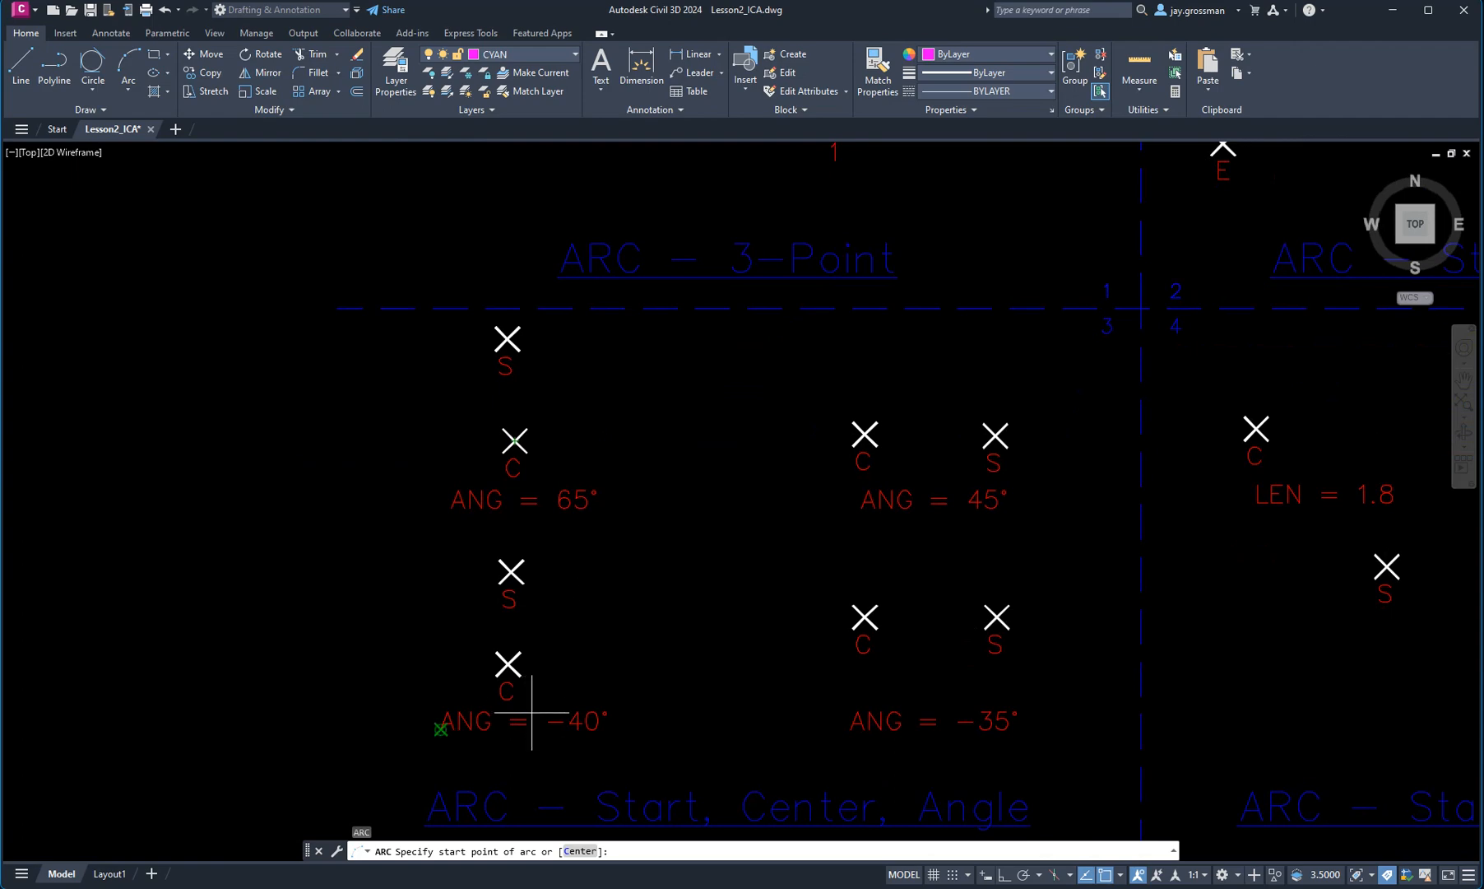
pyautogui.scroll(-5, 1023, 532)
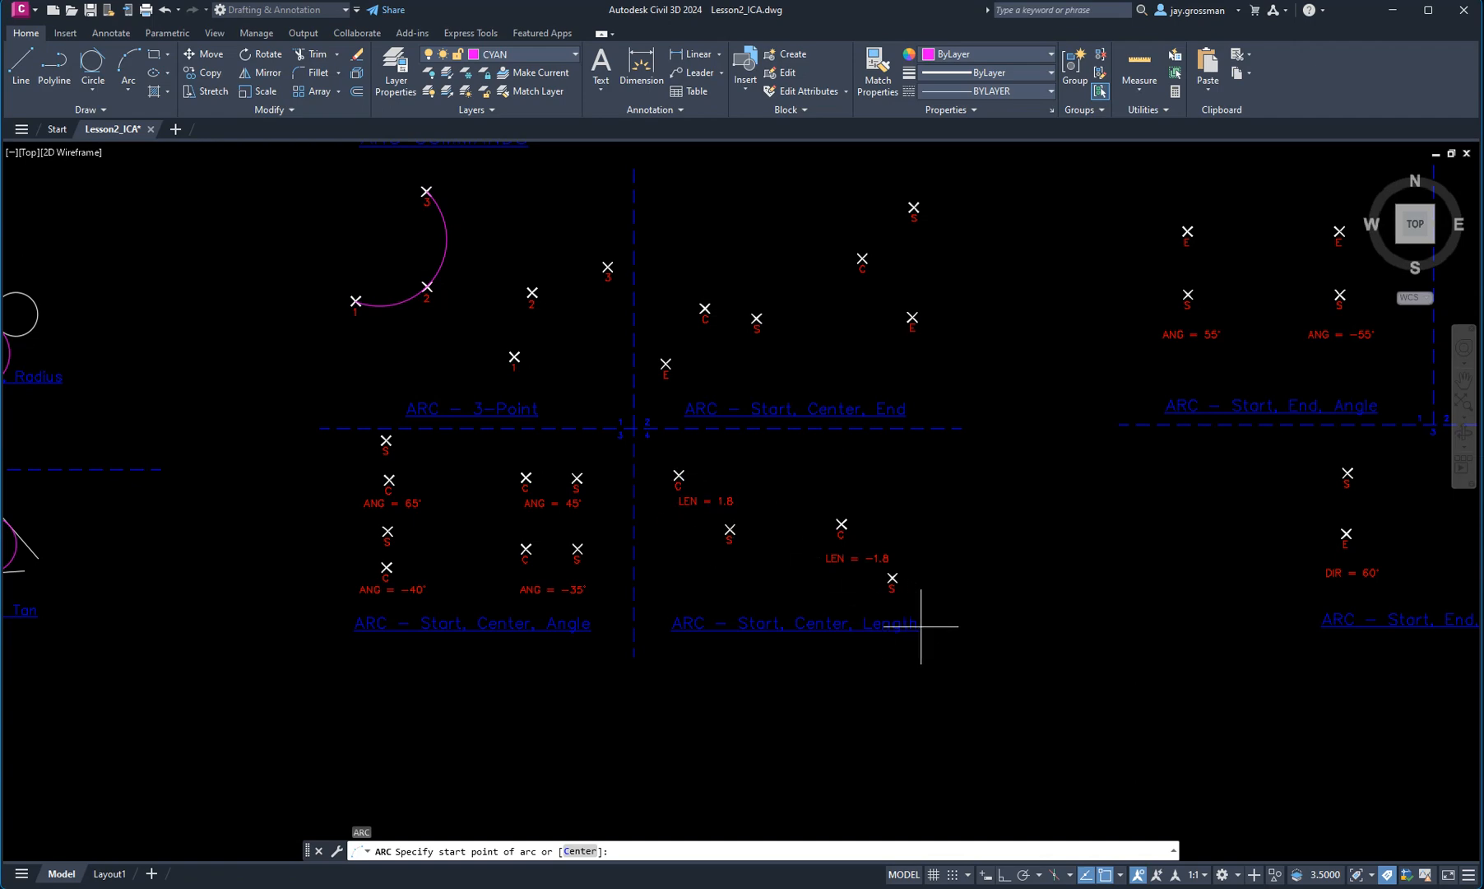
pyautogui.scroll(-5, 988, 613)
pyautogui.scroll(5, 954, 604)
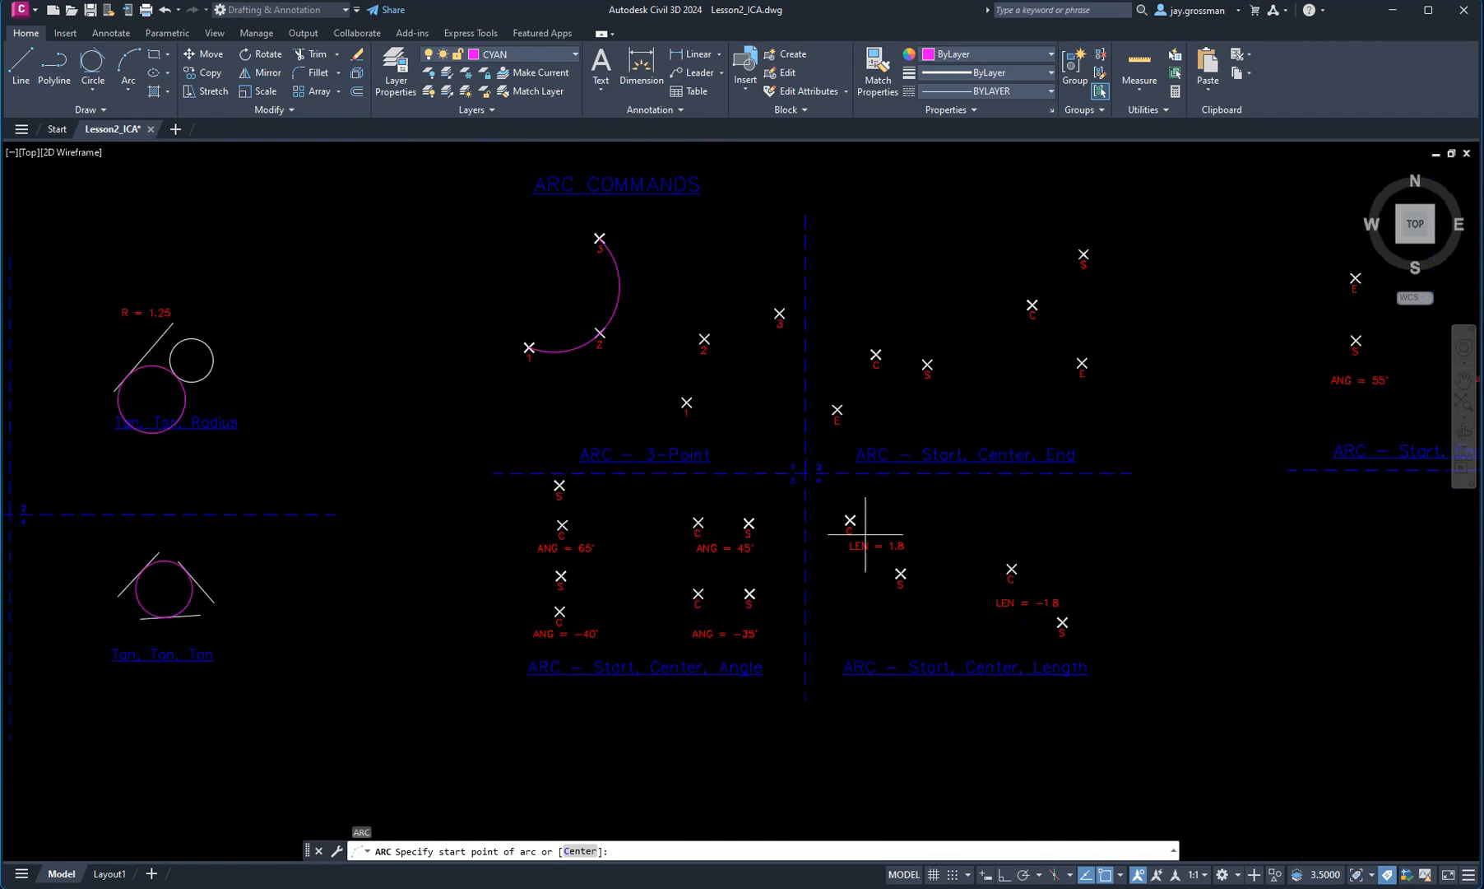
pyautogui.moveTo(1090, 589); pyautogui.dragTo(594, 575, button='middle')
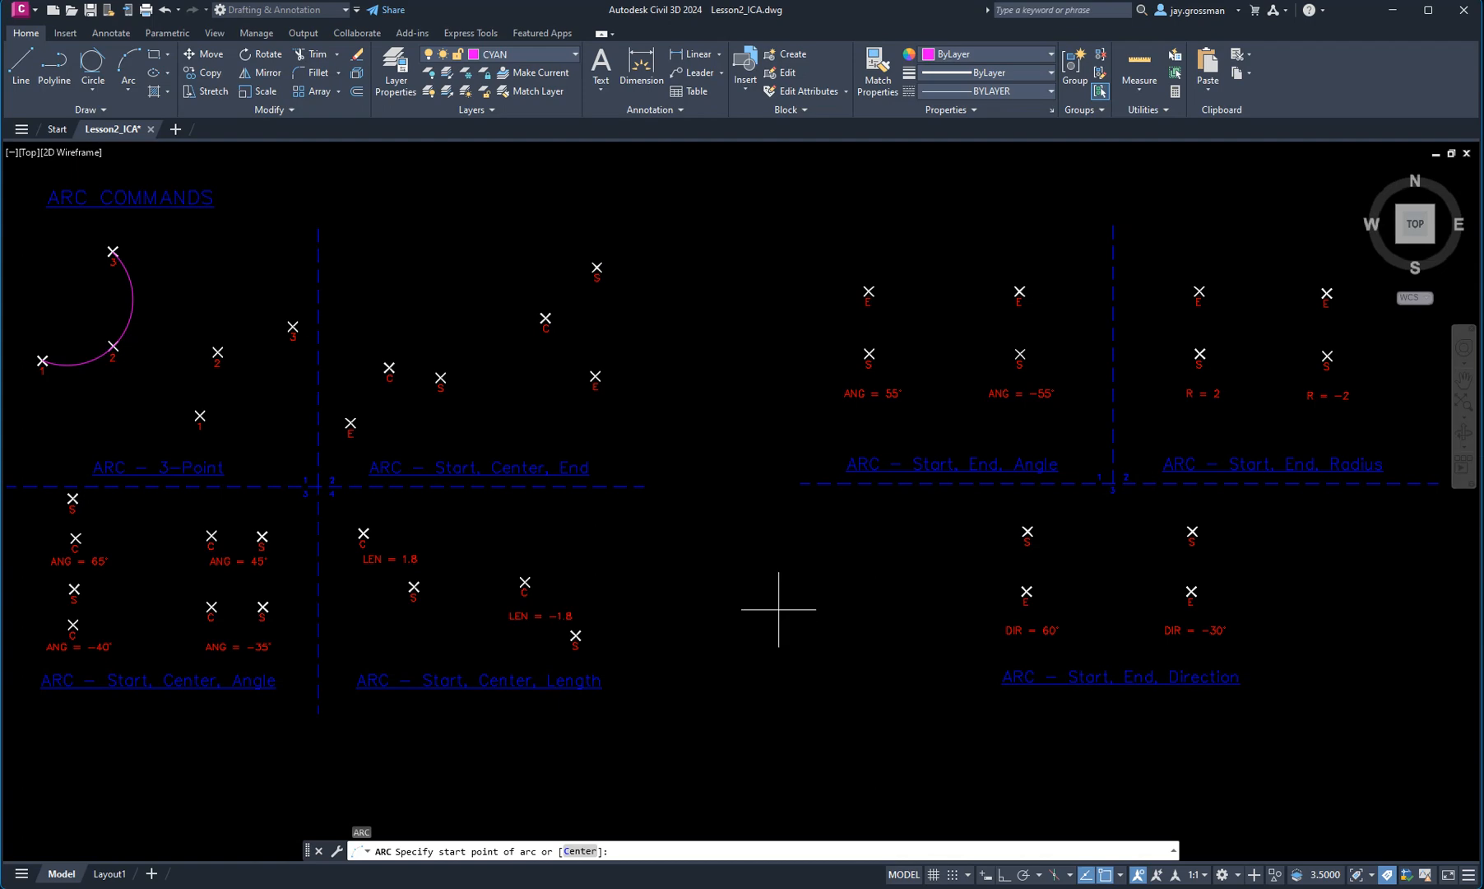
# Step: Look over the Ellipse, Elliptical Arc and Polygon exercises and the points and values given for each
pyautogui.scroll(-3, 774, 602)
pyautogui.moveTo(728, 695); pyautogui.dragTo(900, 435, button='middle')
pyautogui.scroll(4, 437, 627)
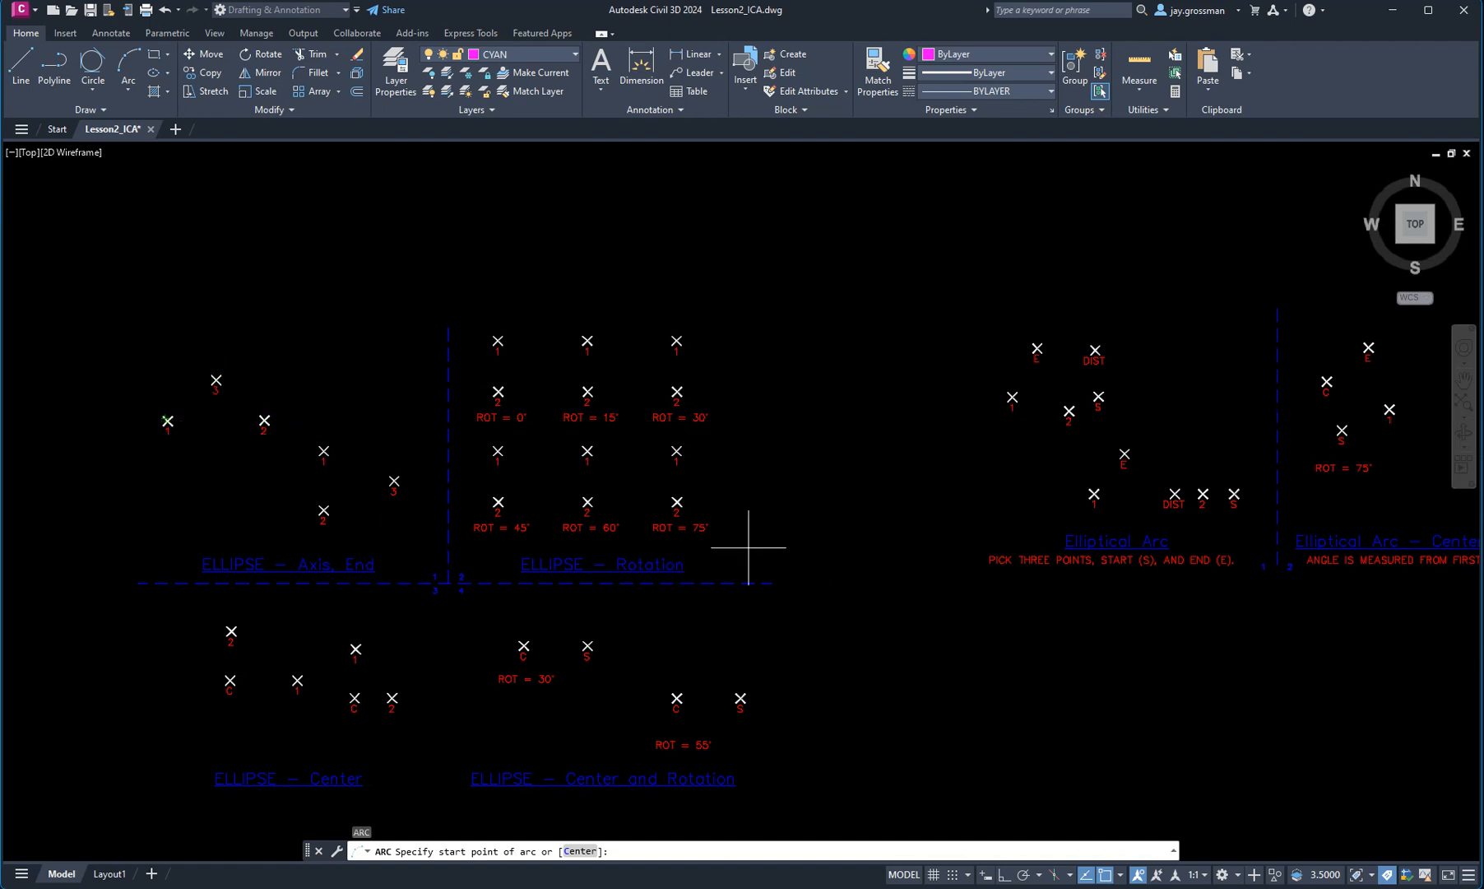
pyautogui.moveTo(849, 567)
pyautogui.mouseDown(button='middle')
pyautogui.moveTo(497, 405)
pyautogui.moveTo(480, 424)
pyautogui.mouseUp(button='middle')
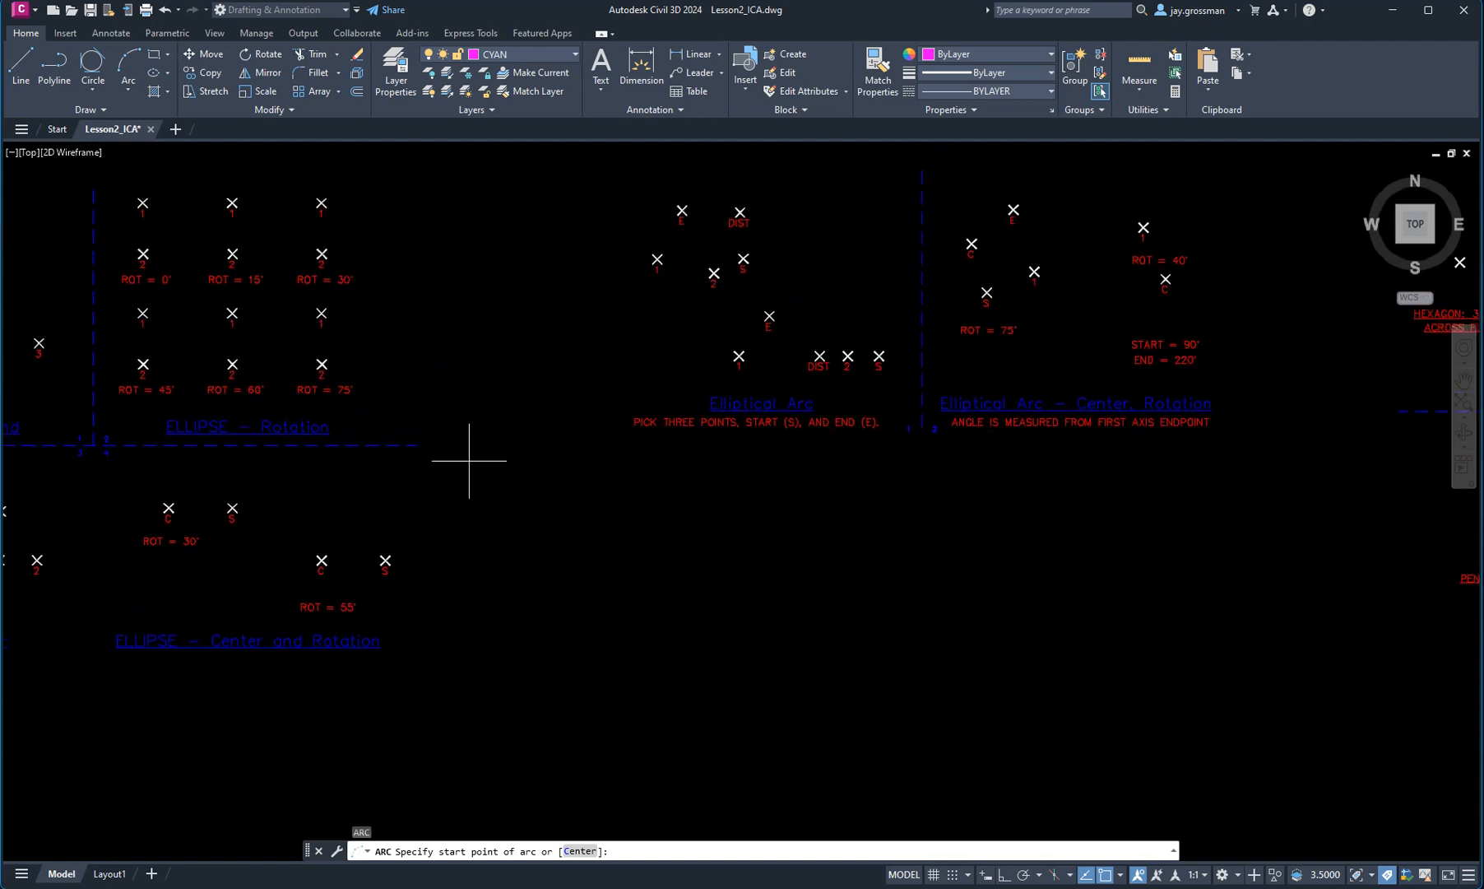
pyautogui.scroll(-2, 653, 479)
pyautogui.scroll(-2, 911, 537)
pyautogui.moveTo(888, 535); pyautogui.dragTo(474, 516, button='middle')
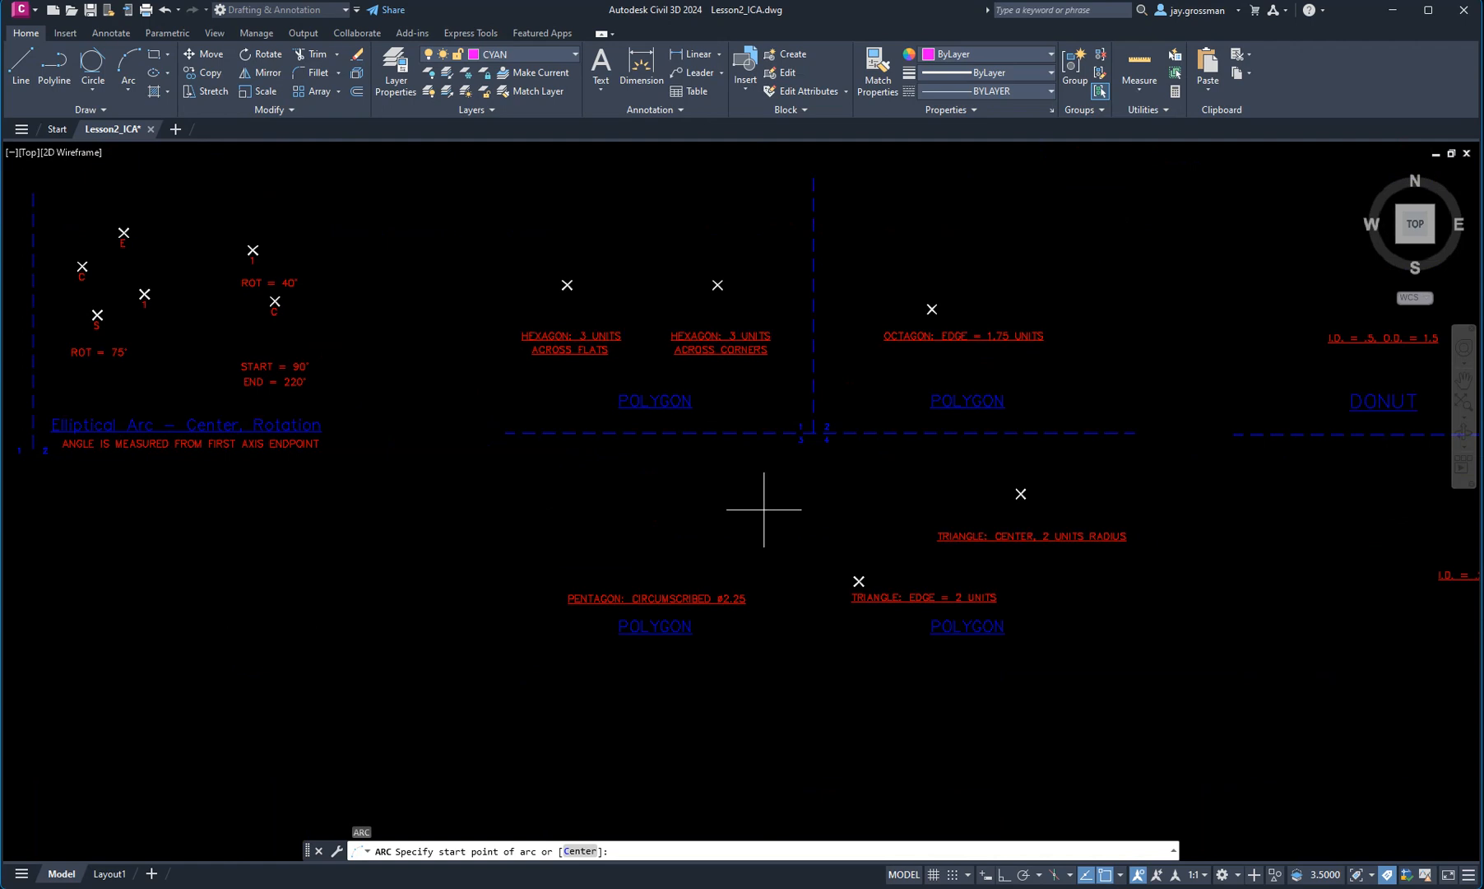
# Step: Look over the remaining exercises and read the instructions in the box for drawing two spline curves
pyautogui.moveTo(759, 490)
pyautogui.mouseDown(button='middle')
pyautogui.moveTo(596, 536)
pyautogui.moveTo(587, 593)
pyautogui.moveTo(741, 594)
pyautogui.mouseUp(button='middle')
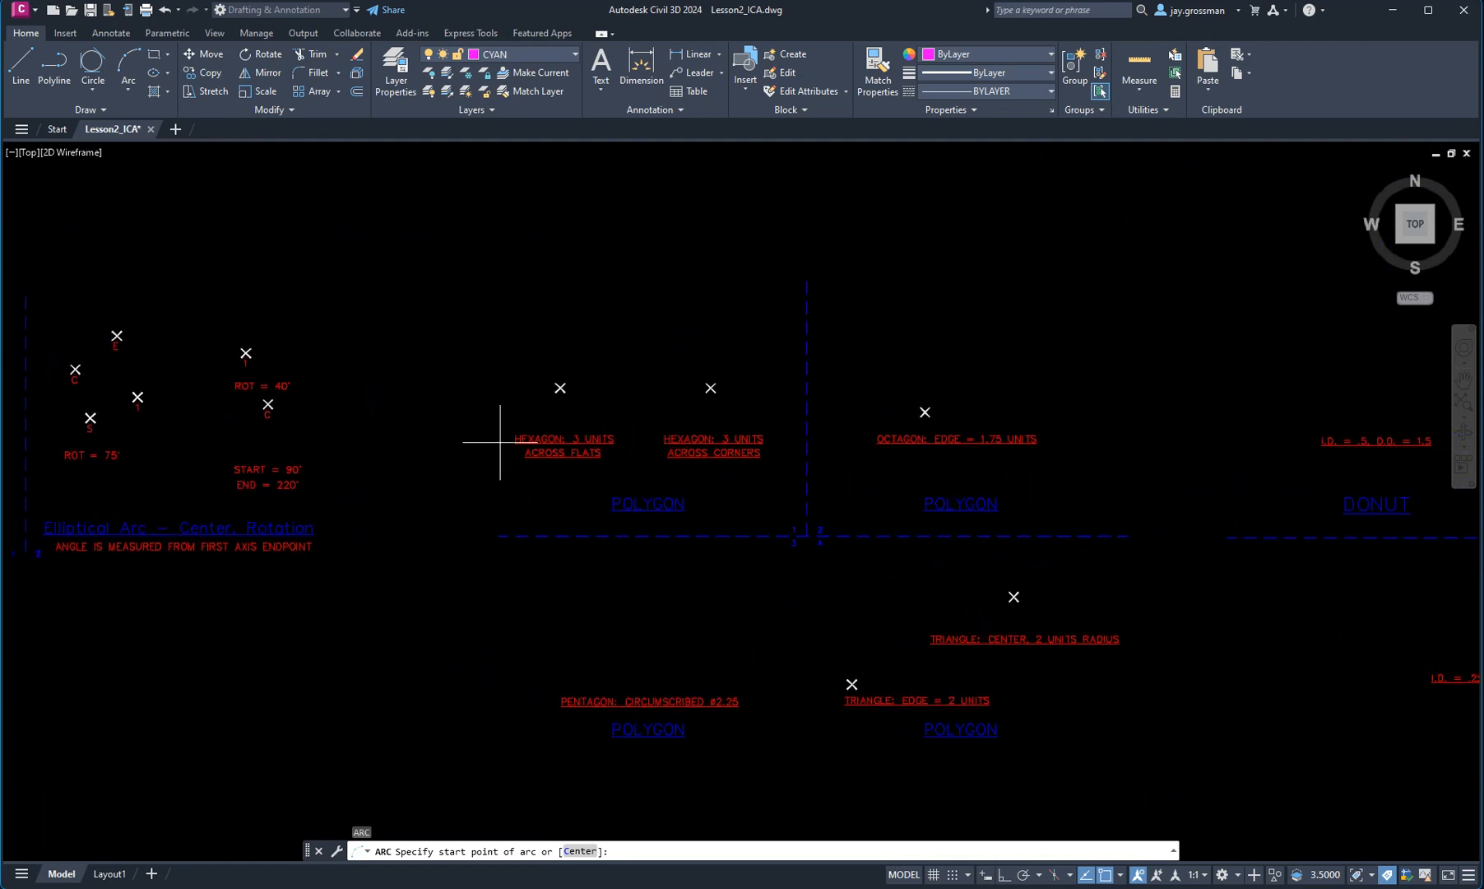
pyautogui.scroll(-2, 679, 488)
pyautogui.scroll(-2, 680, 489)
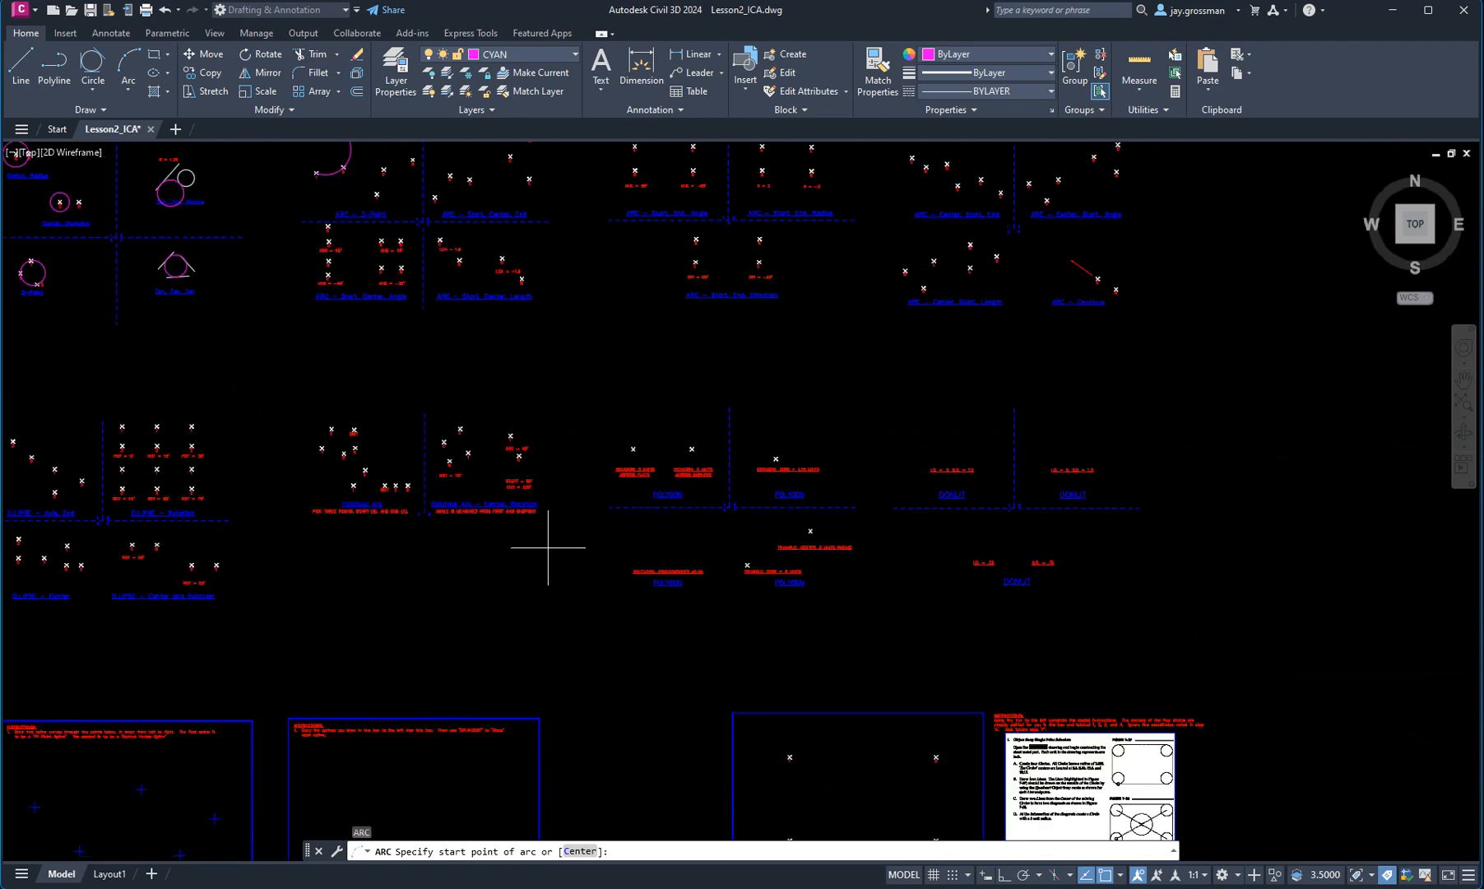
pyautogui.moveTo(448, 556)
pyautogui.mouseDown(button='middle')
pyautogui.moveTo(539, 524)
pyautogui.moveTo(742, 351)
pyautogui.mouseUp(button='middle')
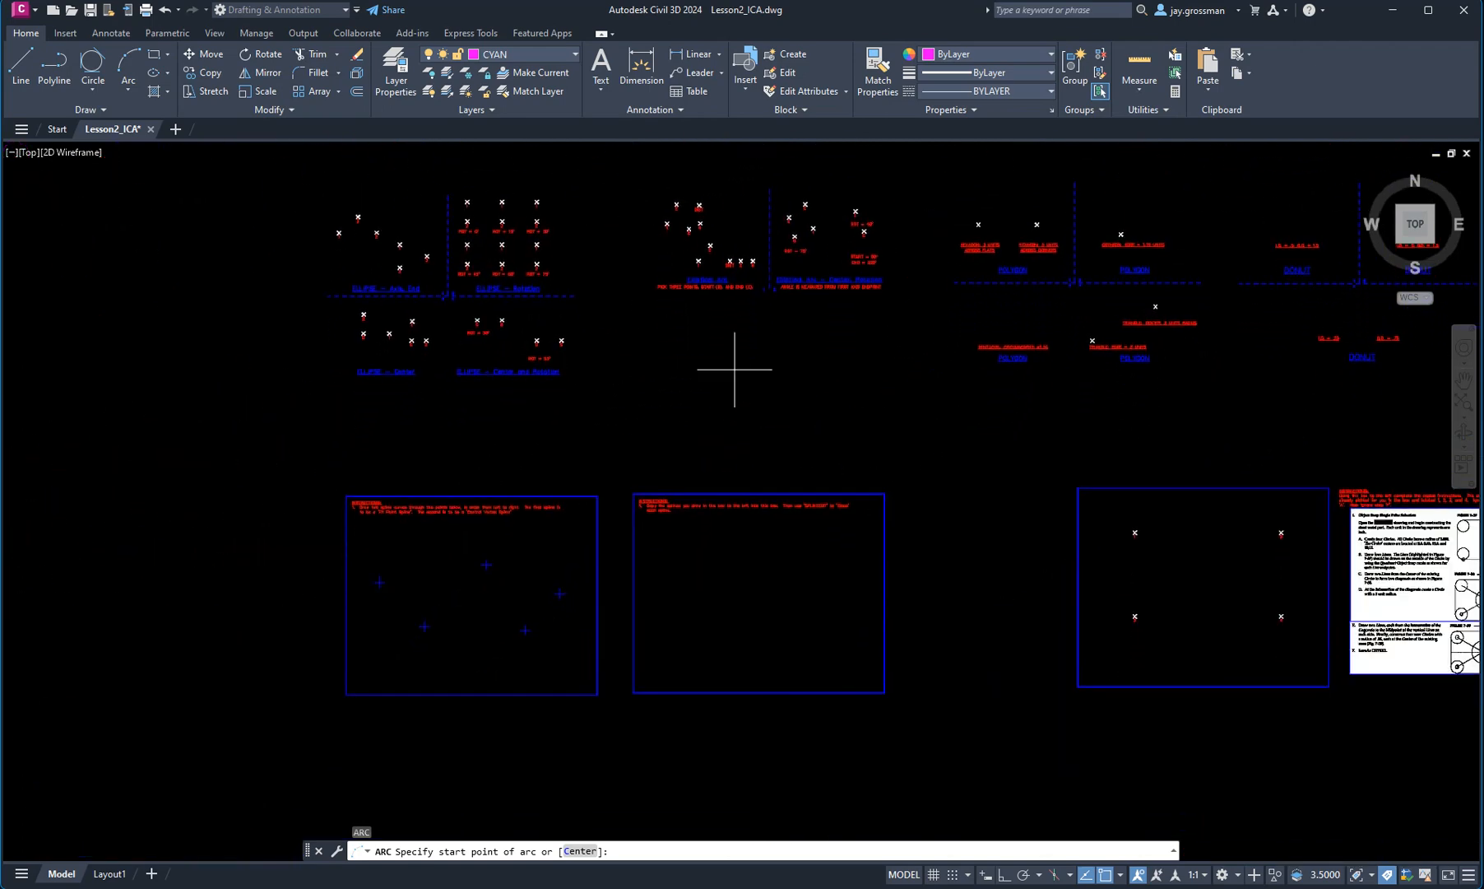
pyautogui.scroll(4, 504, 590)
pyautogui.scroll(2, 444, 636)
pyautogui.moveTo(487, 534)
pyautogui.mouseDown(button='middle')
pyautogui.moveTo(597, 613)
pyautogui.moveTo(621, 565)
pyautogui.moveTo(603, 523)
pyautogui.mouseUp(button='middle')
pyautogui.scroll(-2, 609, 610)
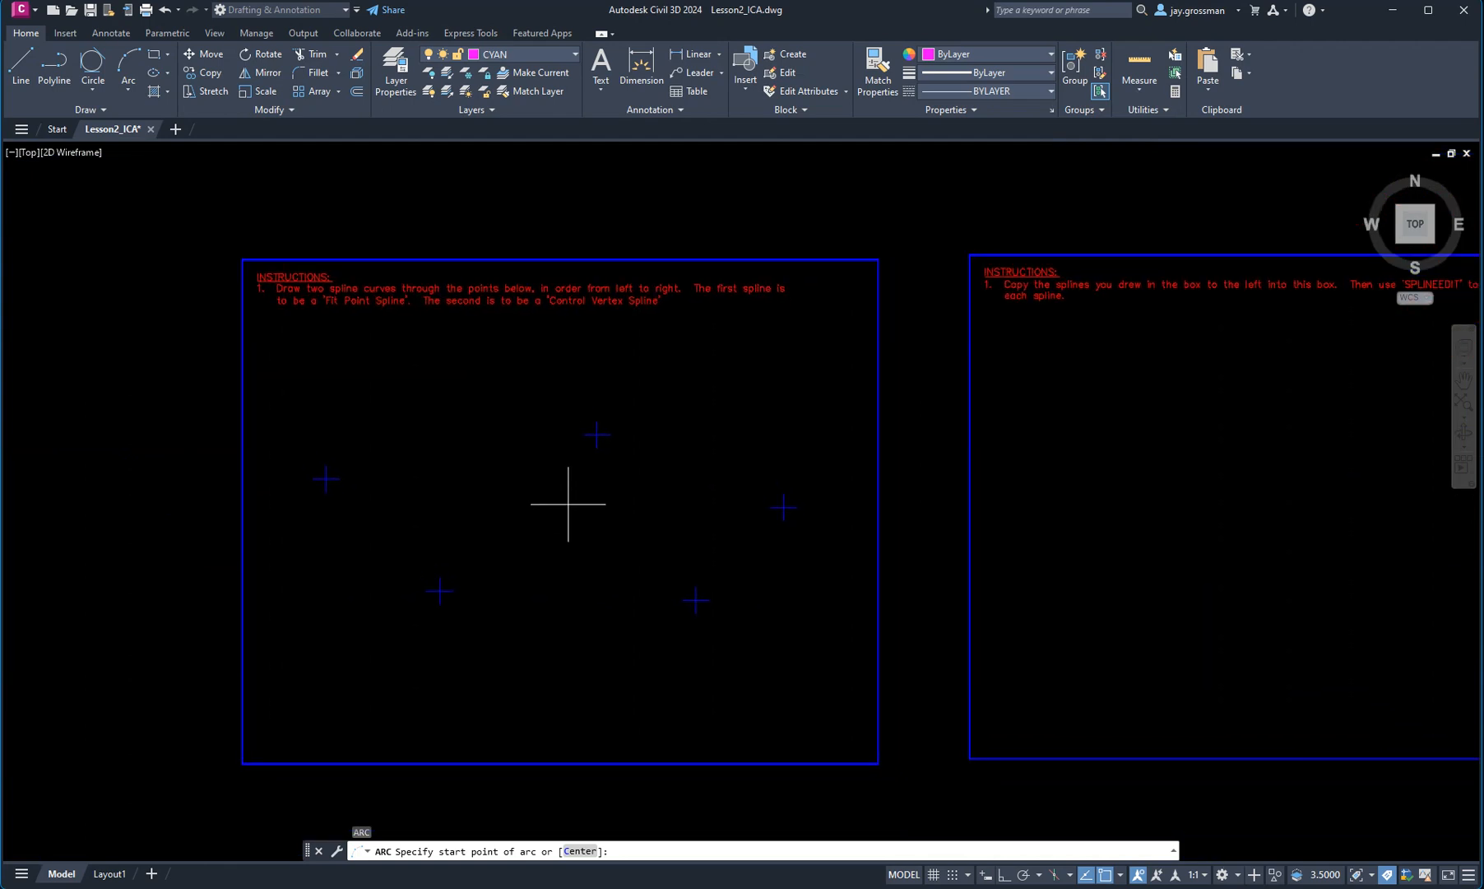
# Step: Draw a Fit Point spline through the five blue points in the first spline box, in order from left to right
pyautogui.click(92, 109)
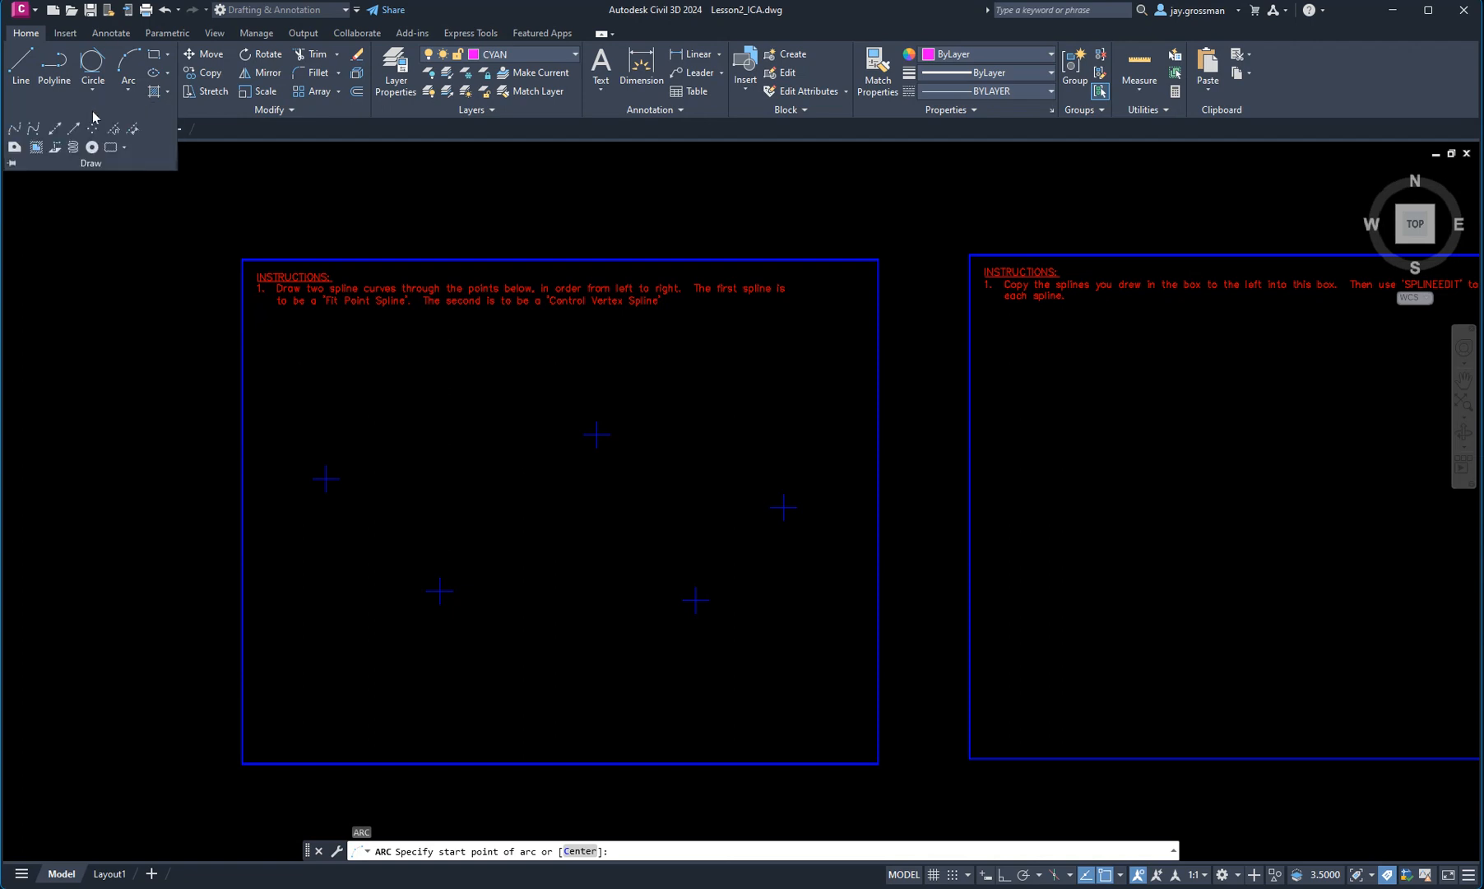
pyautogui.click(16, 130)
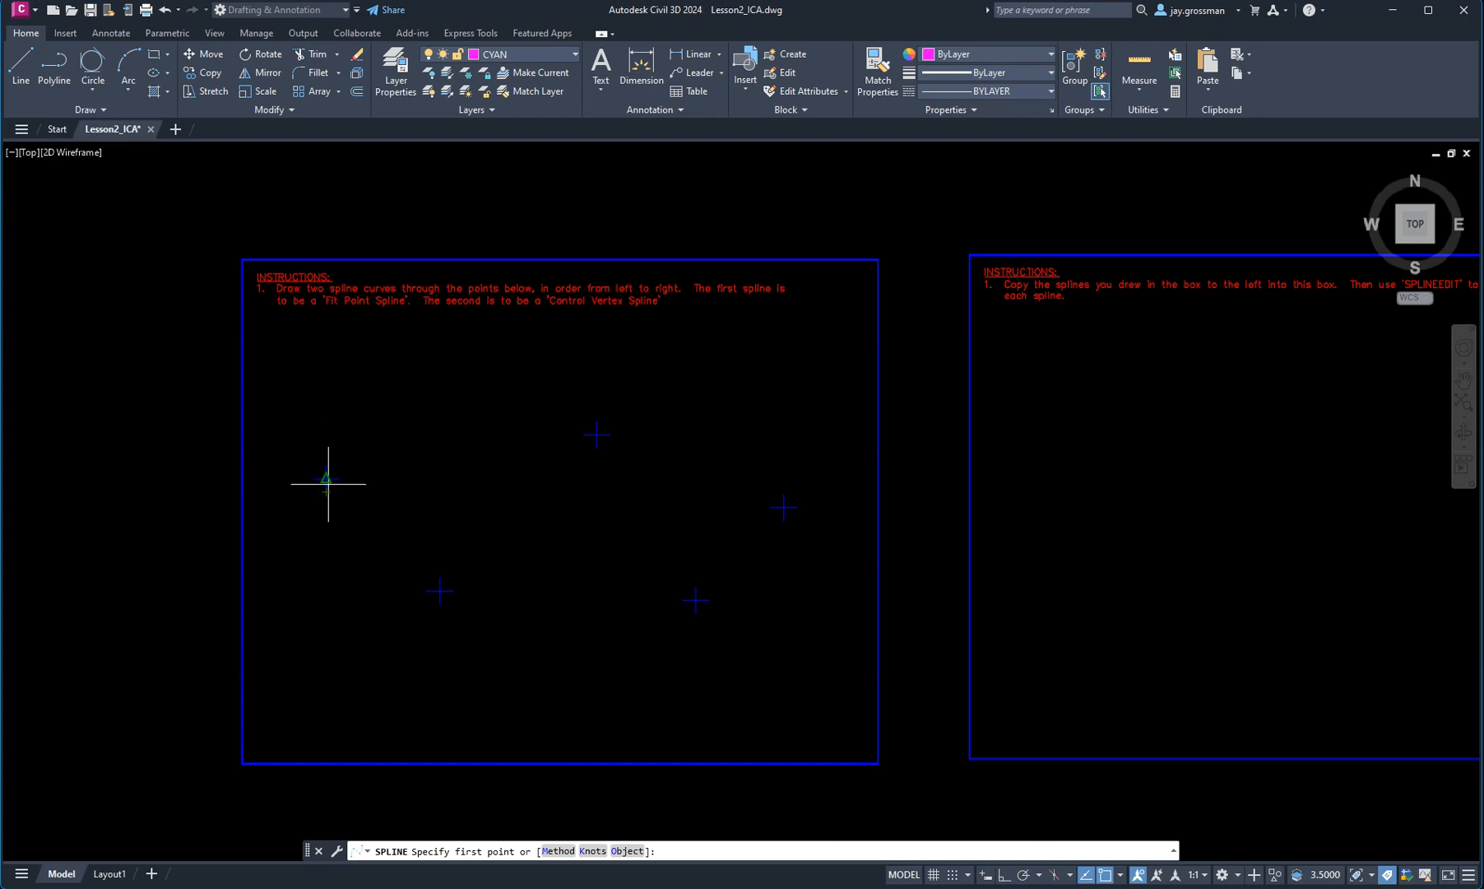
pyautogui.click(326, 478)
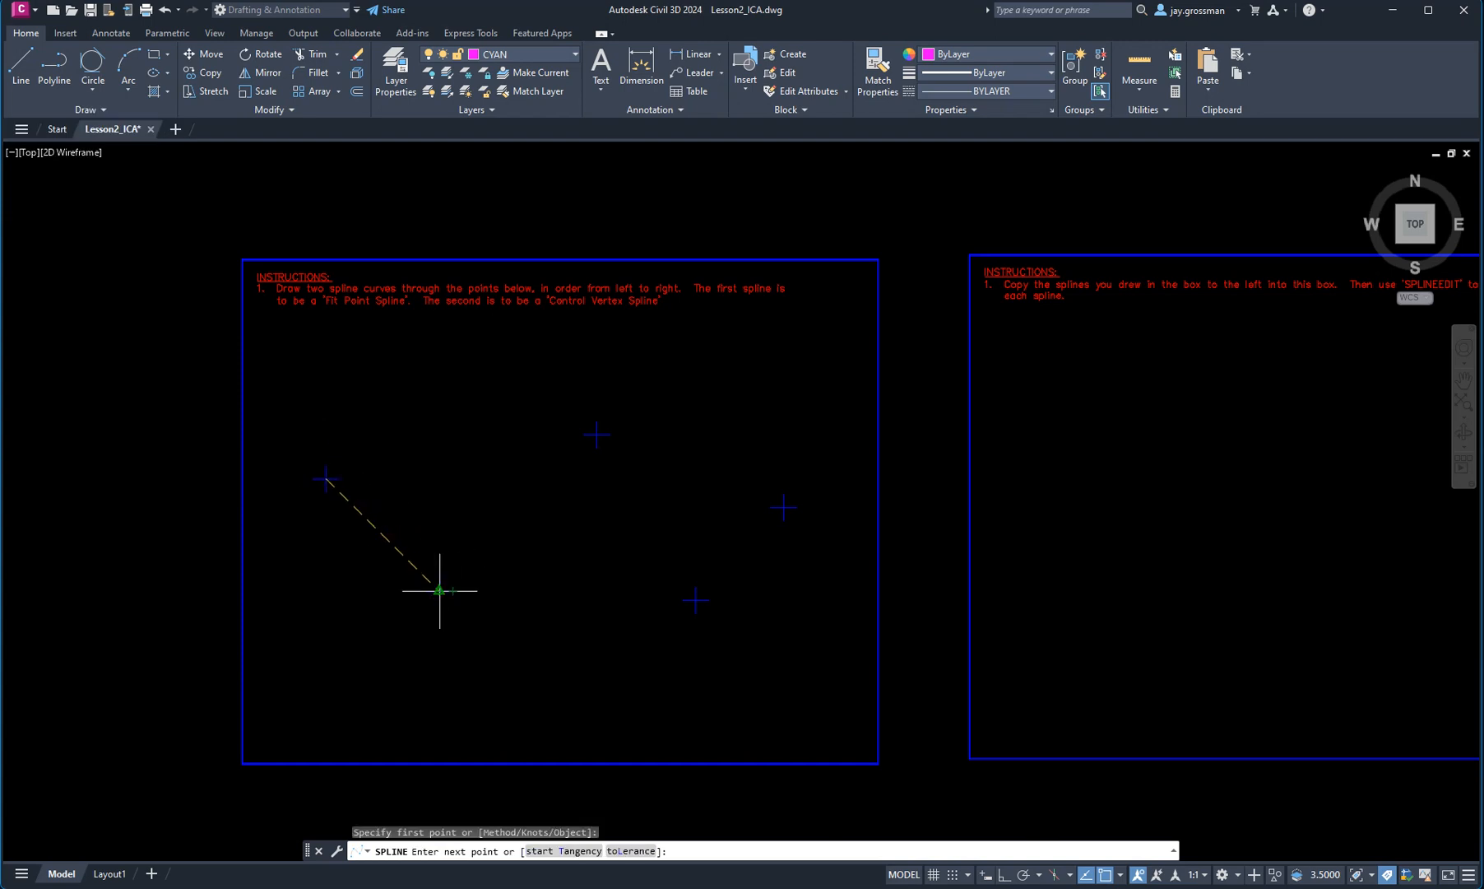
pyautogui.click(440, 590)
pyautogui.click(596, 433)
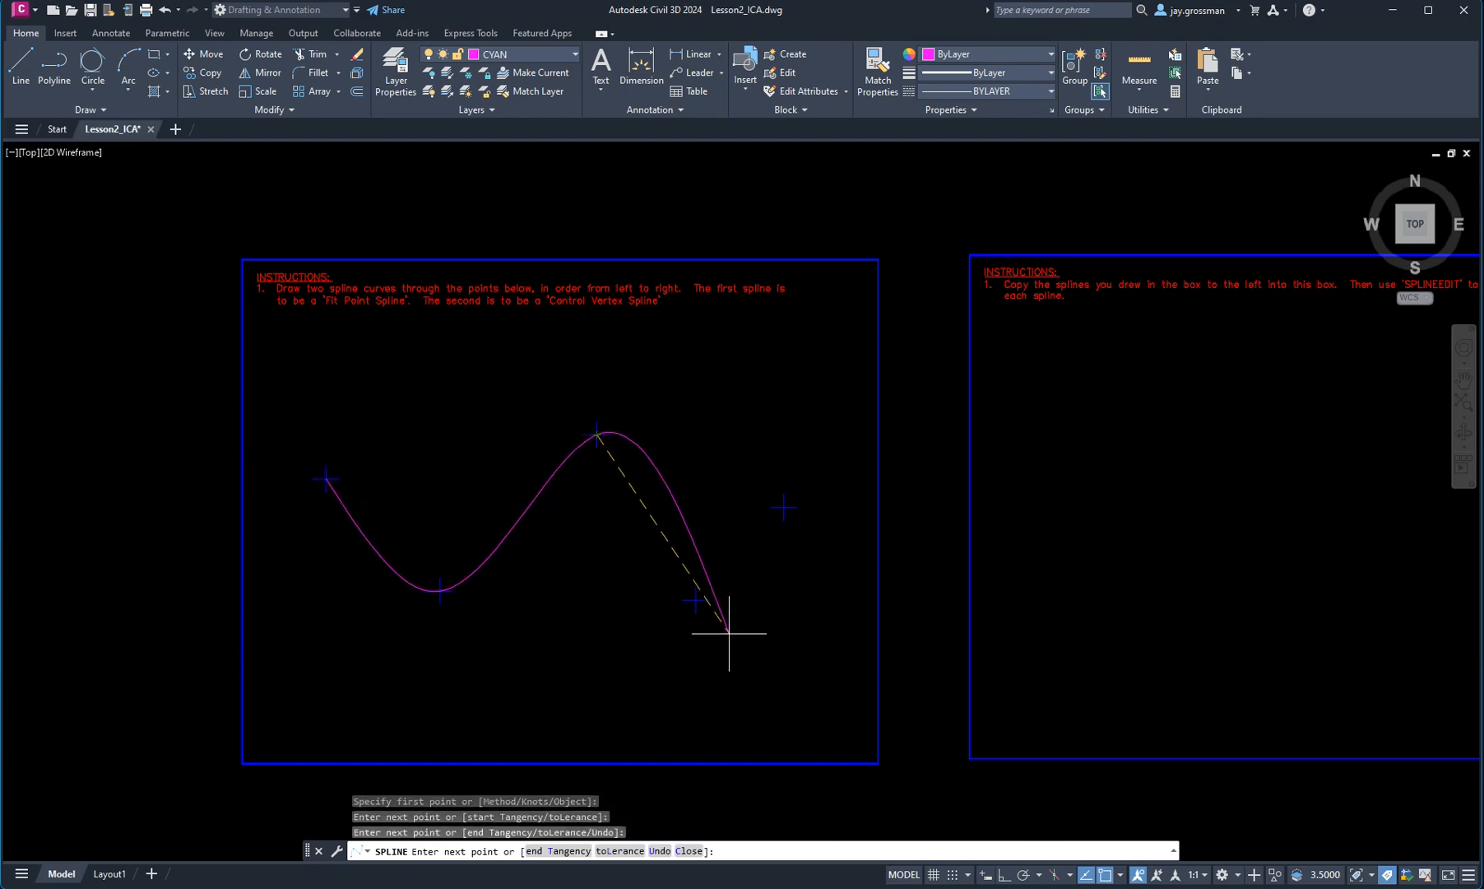
pyautogui.click(696, 602)
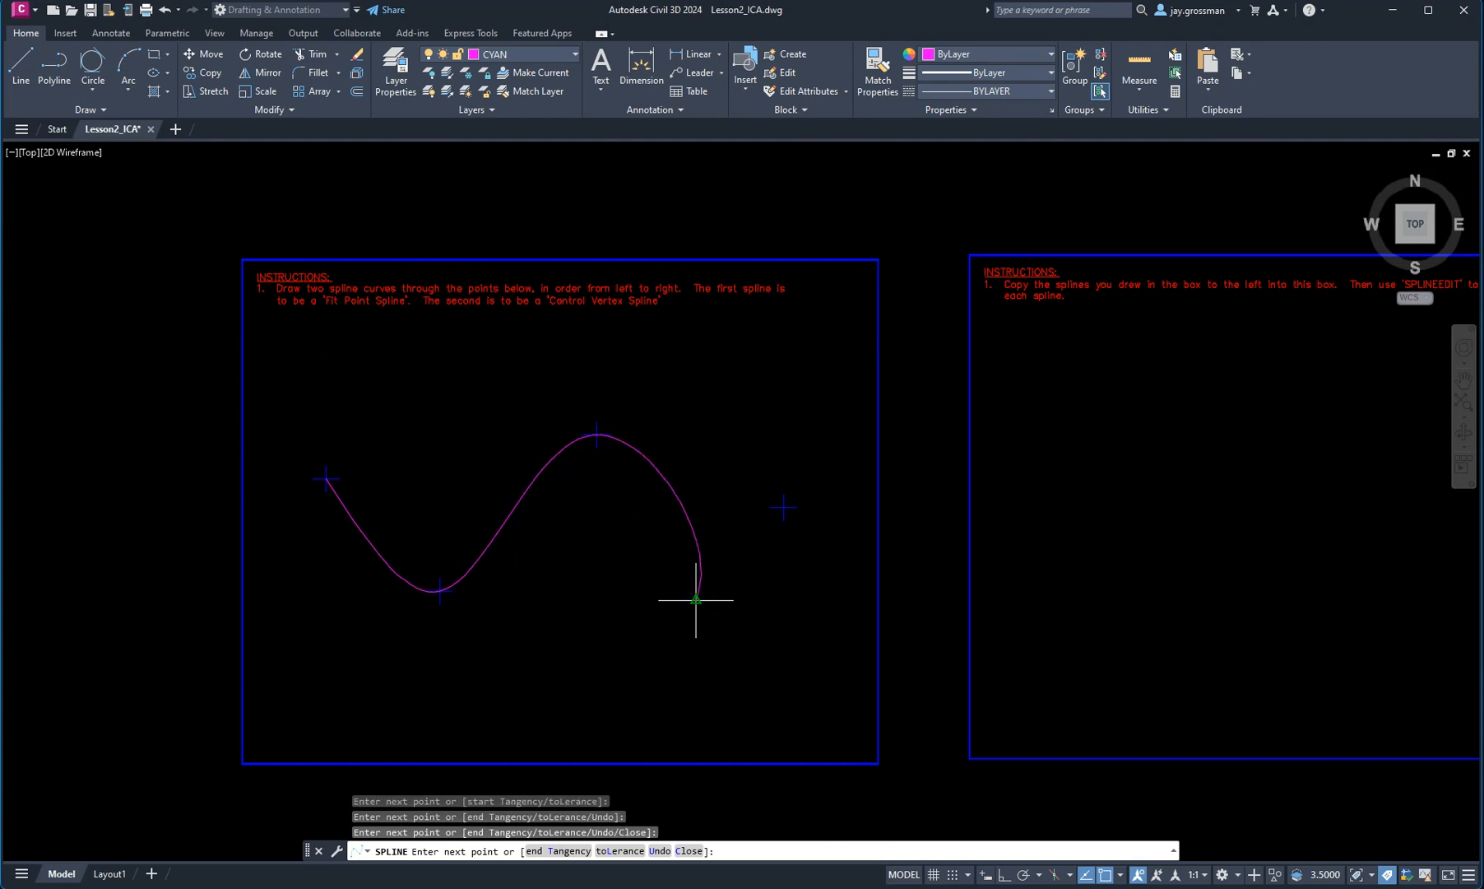
pyautogui.click(782, 510)
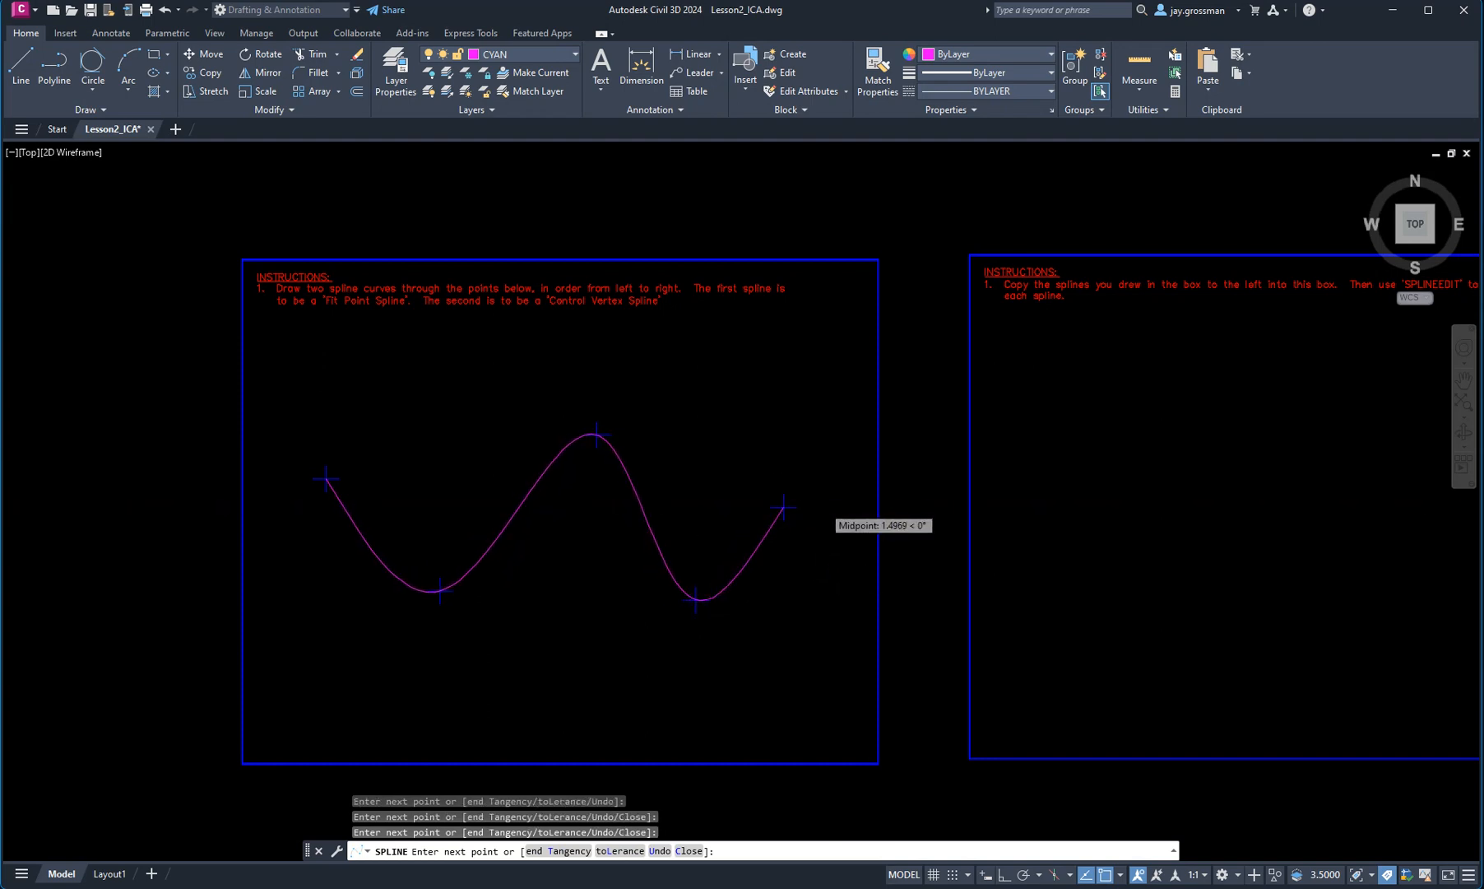
pyautogui.press('Return')
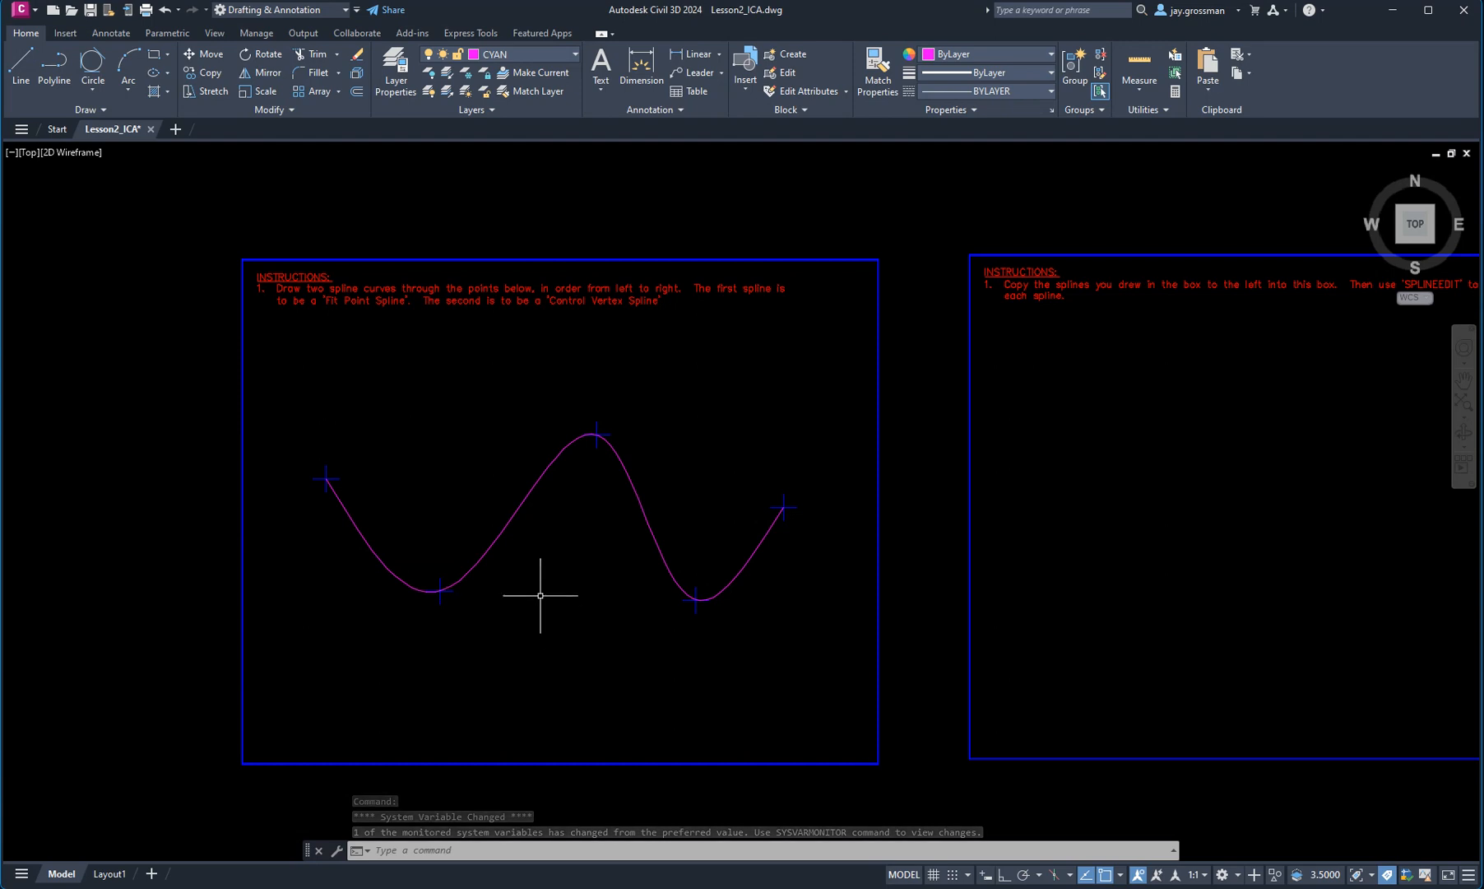
# Step: Draw a Control Vertex spline using the same five blue points in order from left to right
pyautogui.click(89, 109)
pyautogui.click(33, 129)
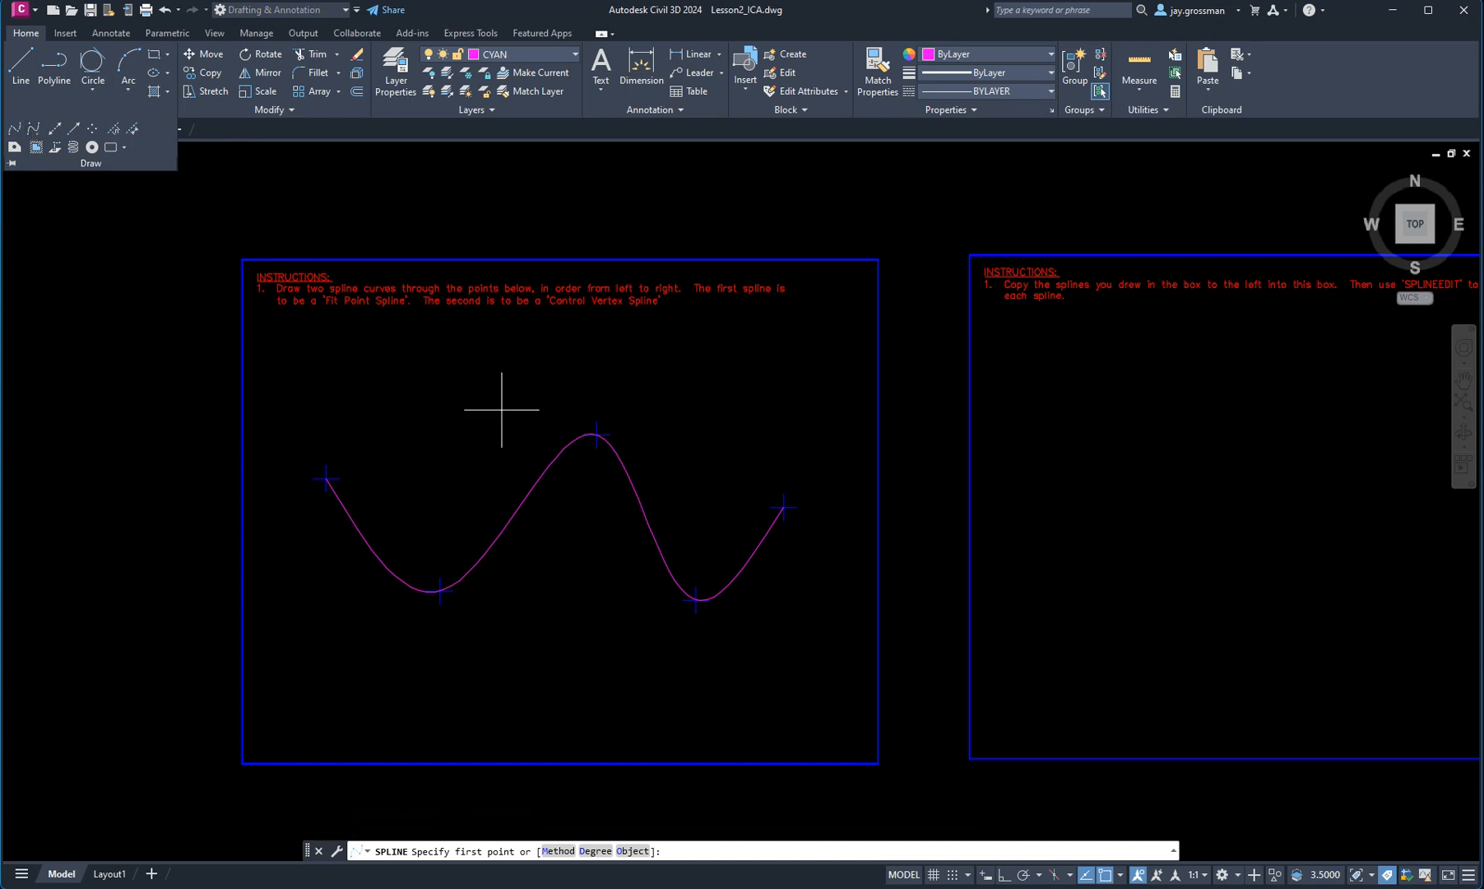
pyautogui.click(326, 478)
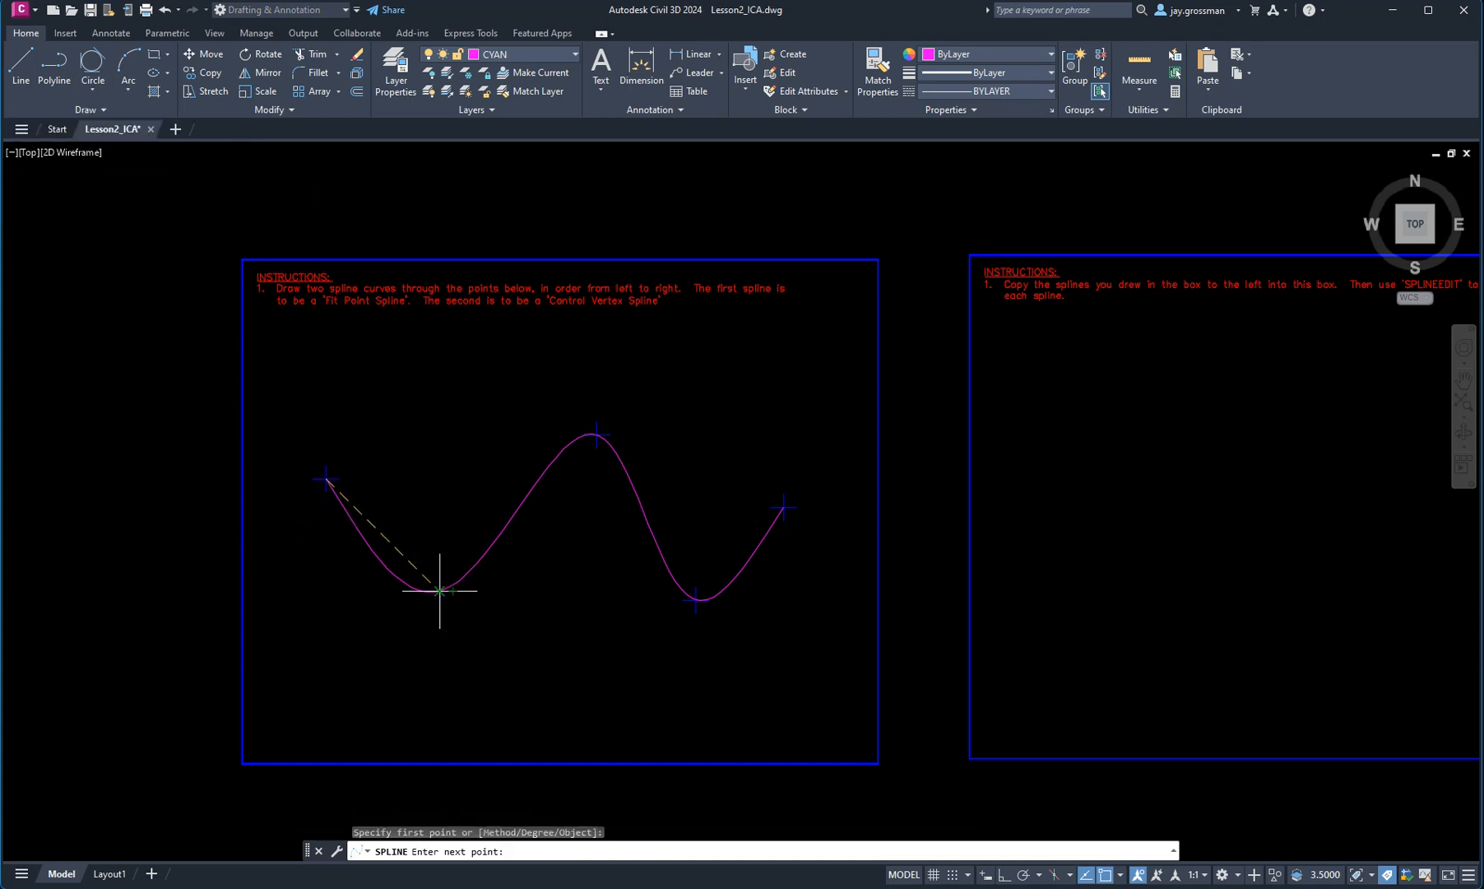
pyautogui.click(441, 589)
pyautogui.click(597, 433)
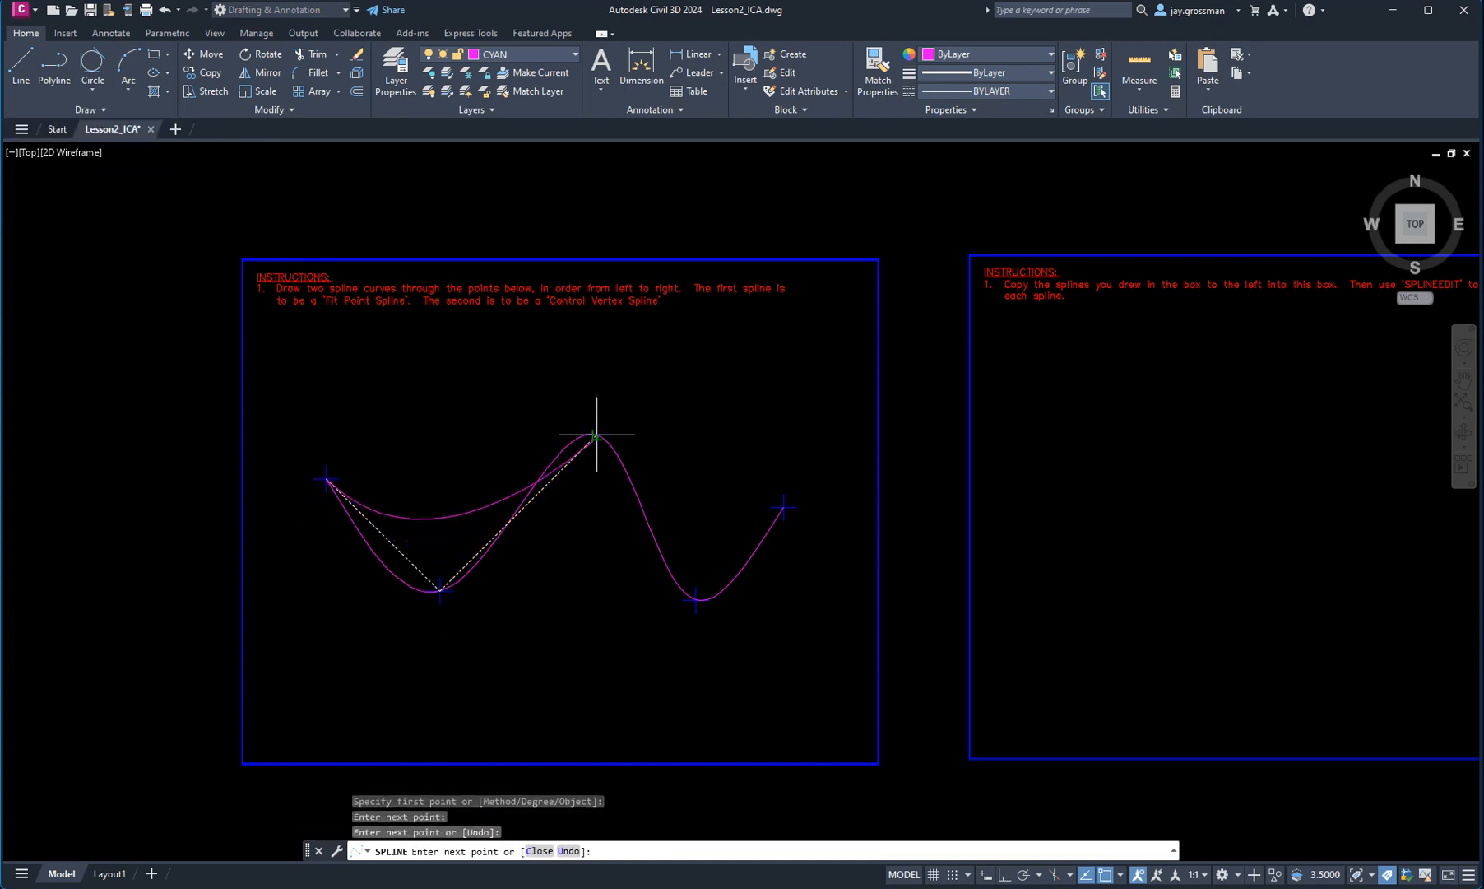
pyautogui.click(696, 599)
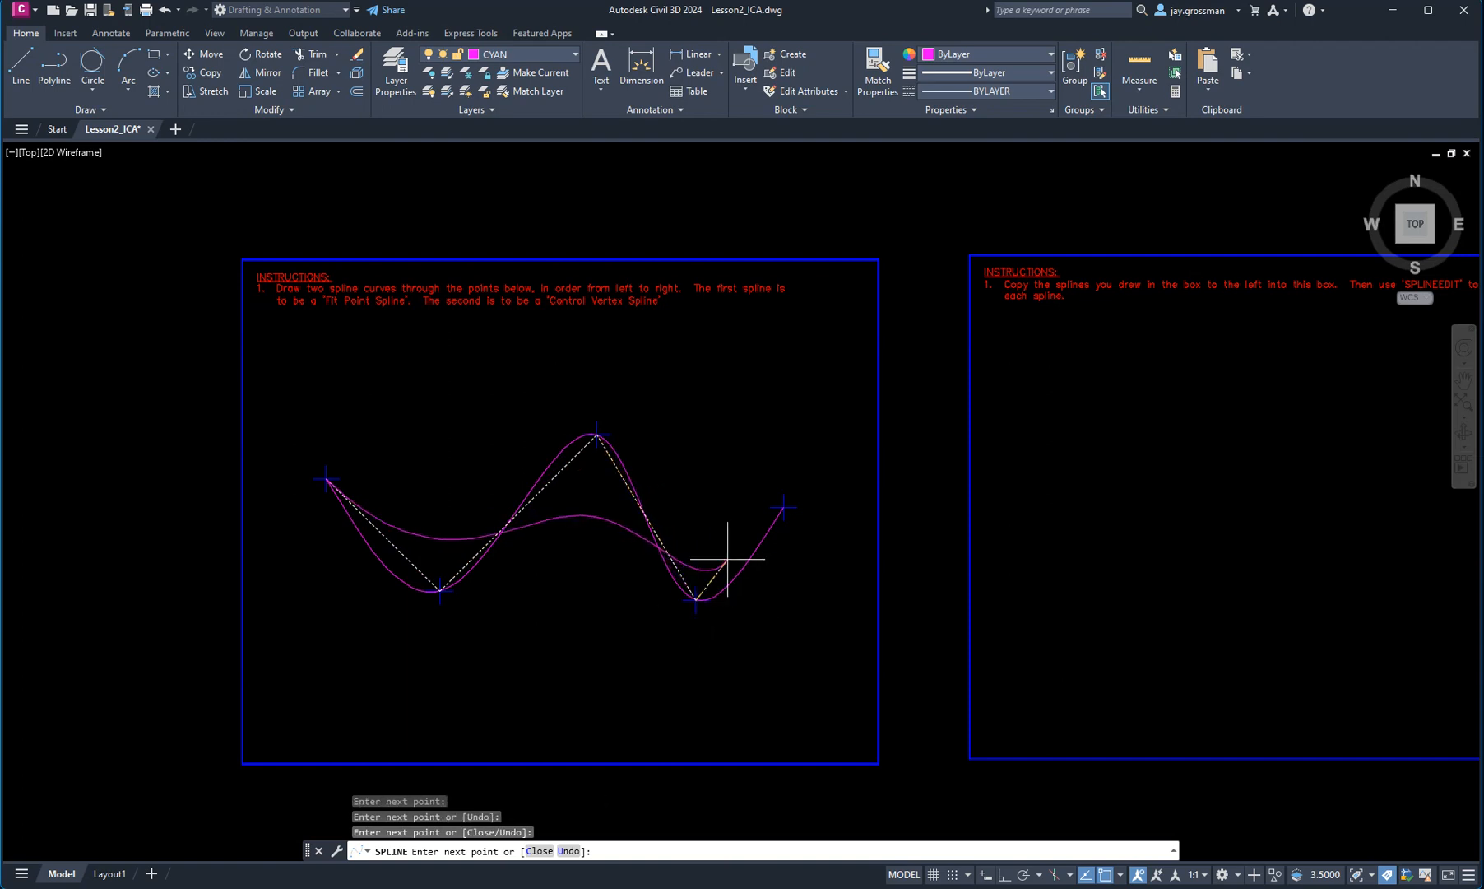
pyautogui.click(782, 507)
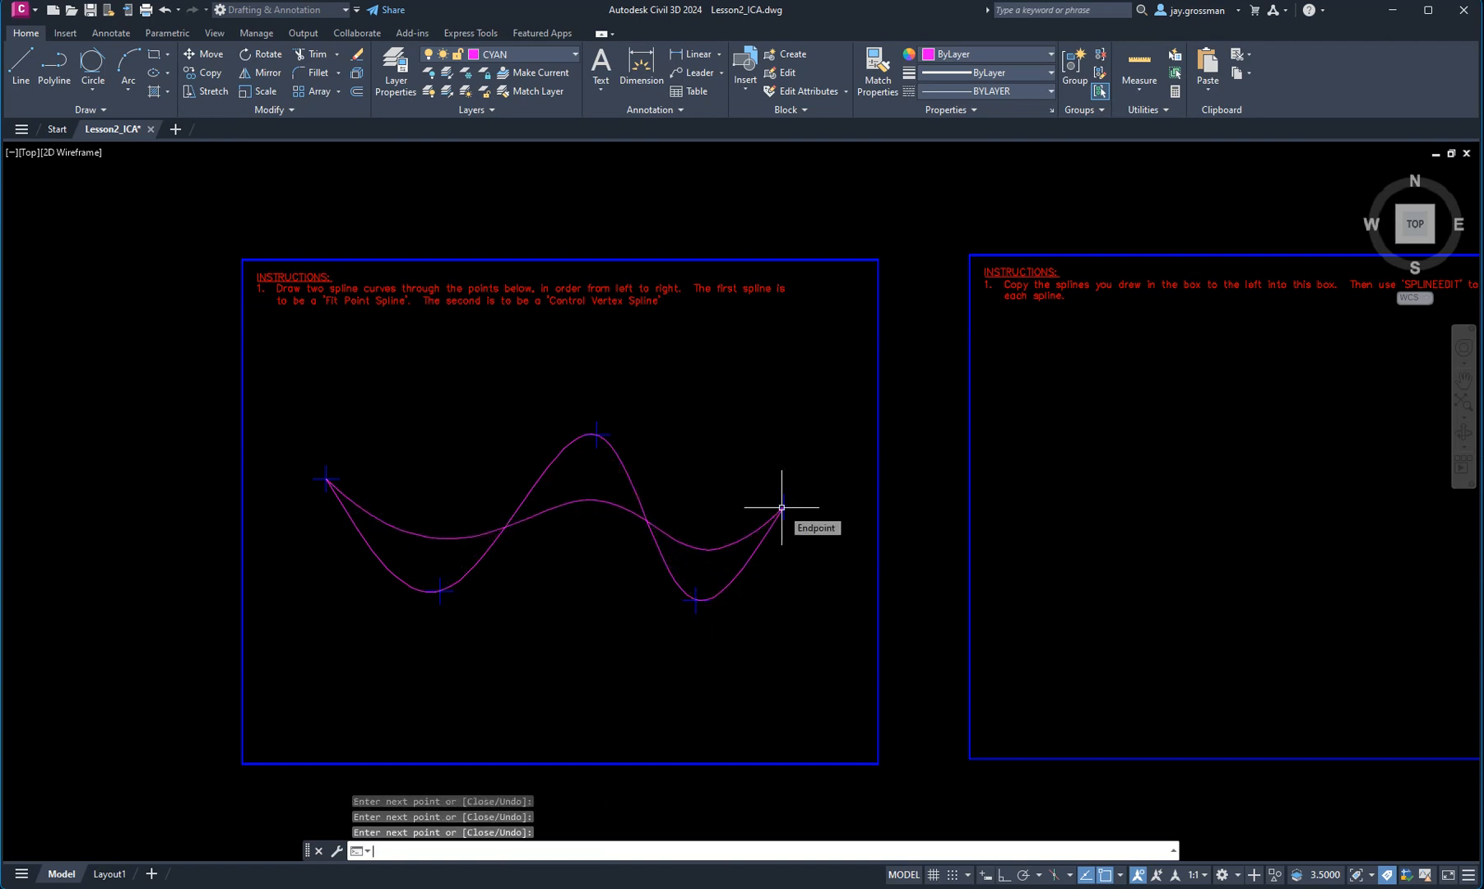
pyautogui.press('Return')
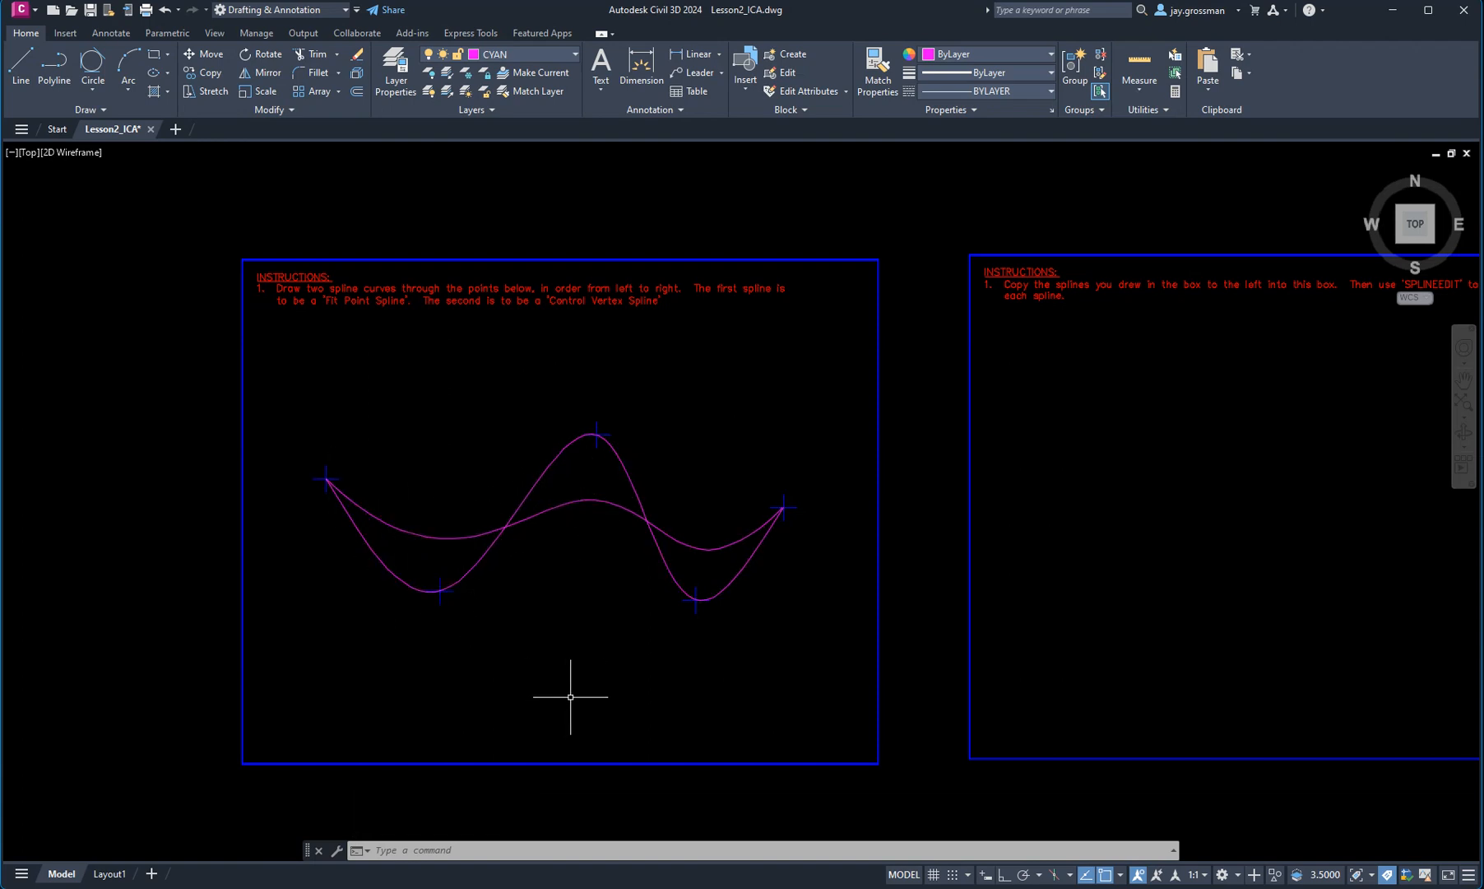
# Step: Copy both splines and their points into the adjacent SPLINEEDIT box, using the boxes' upper-left corners as base and second points
pyautogui.scroll(-2, 632, 666)
pyautogui.moveTo(678, 679); pyautogui.dragTo(387, 656, button='middle')
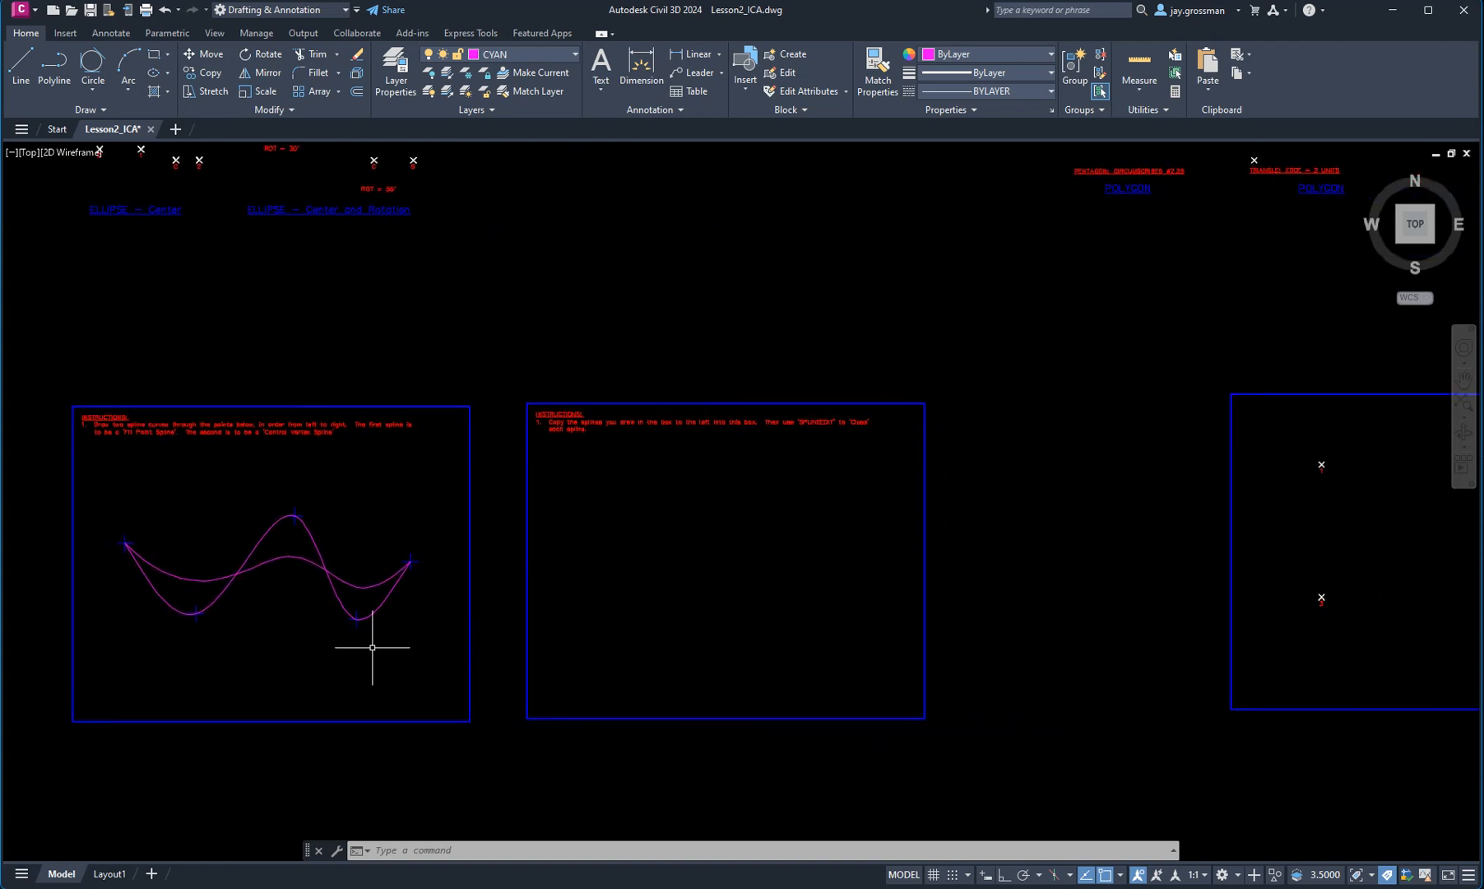
pyautogui.scroll(2, 580, 489)
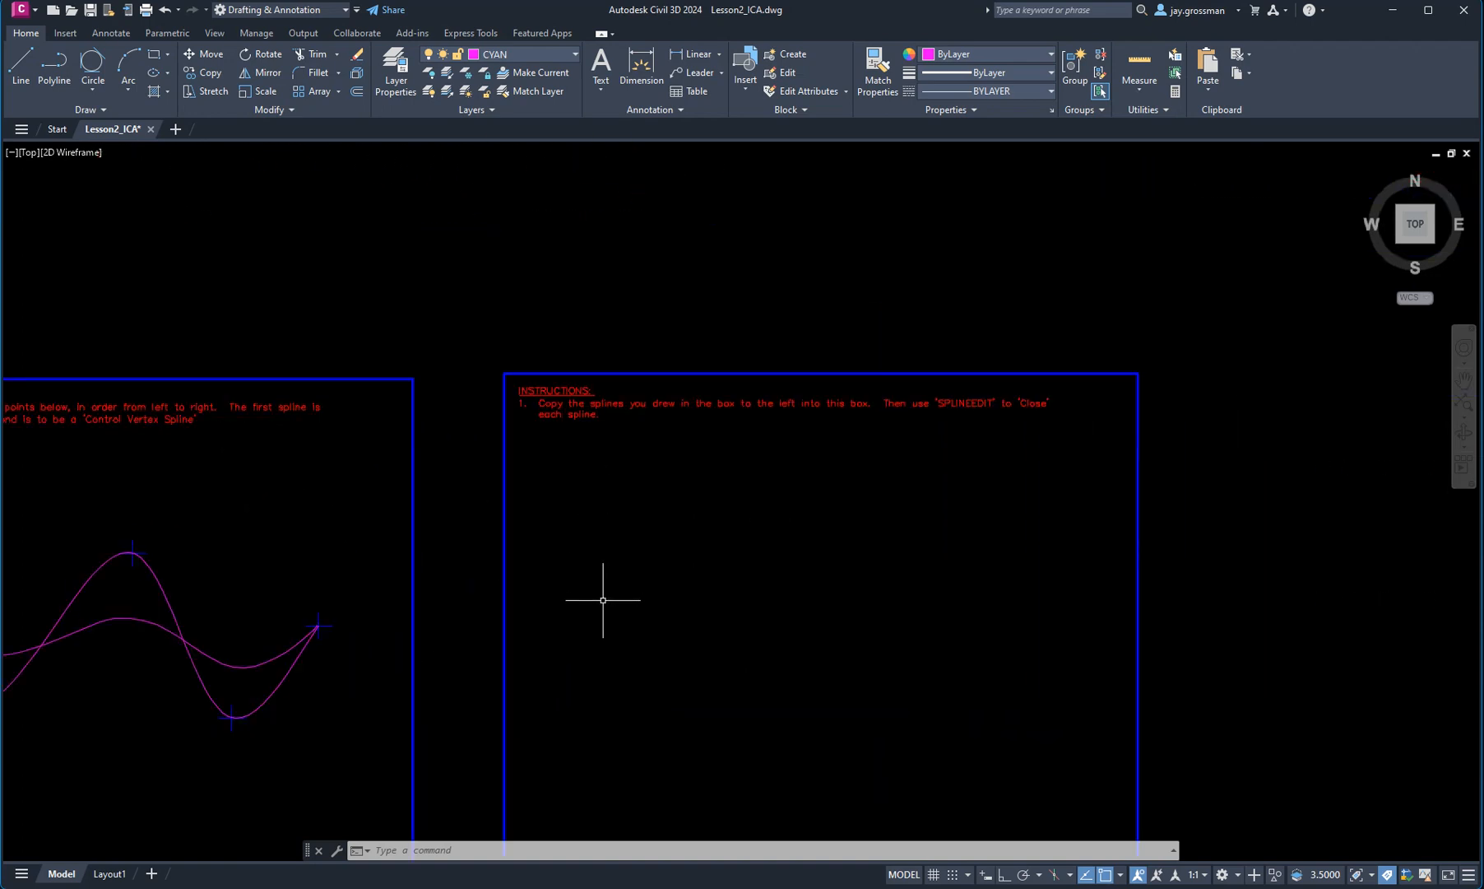
pyautogui.scroll(-2, 604, 602)
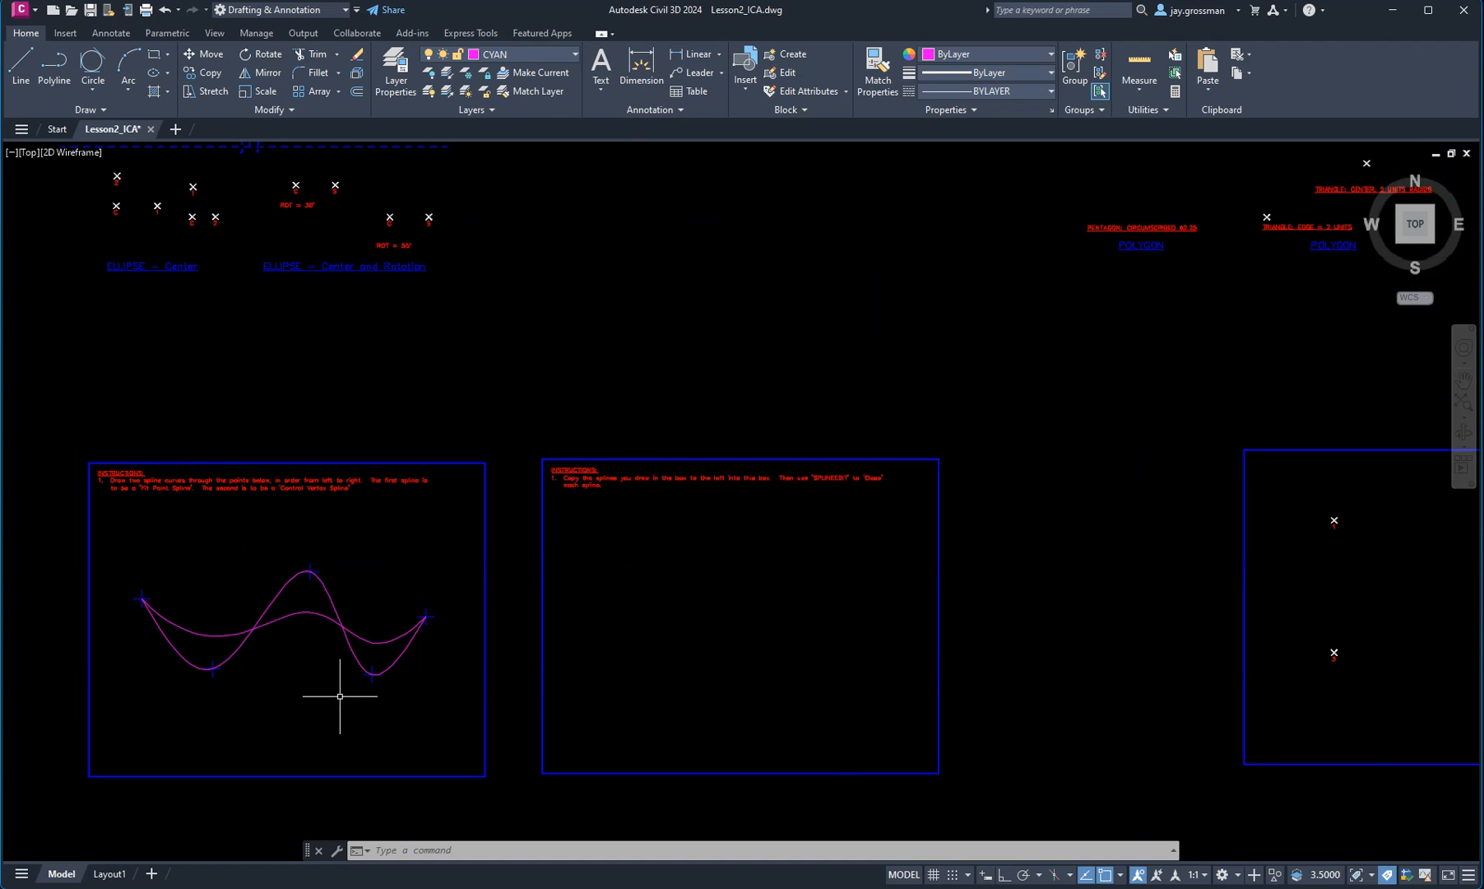
pyautogui.moveTo(338, 696); pyautogui.dragTo(431, 653, button='middle')
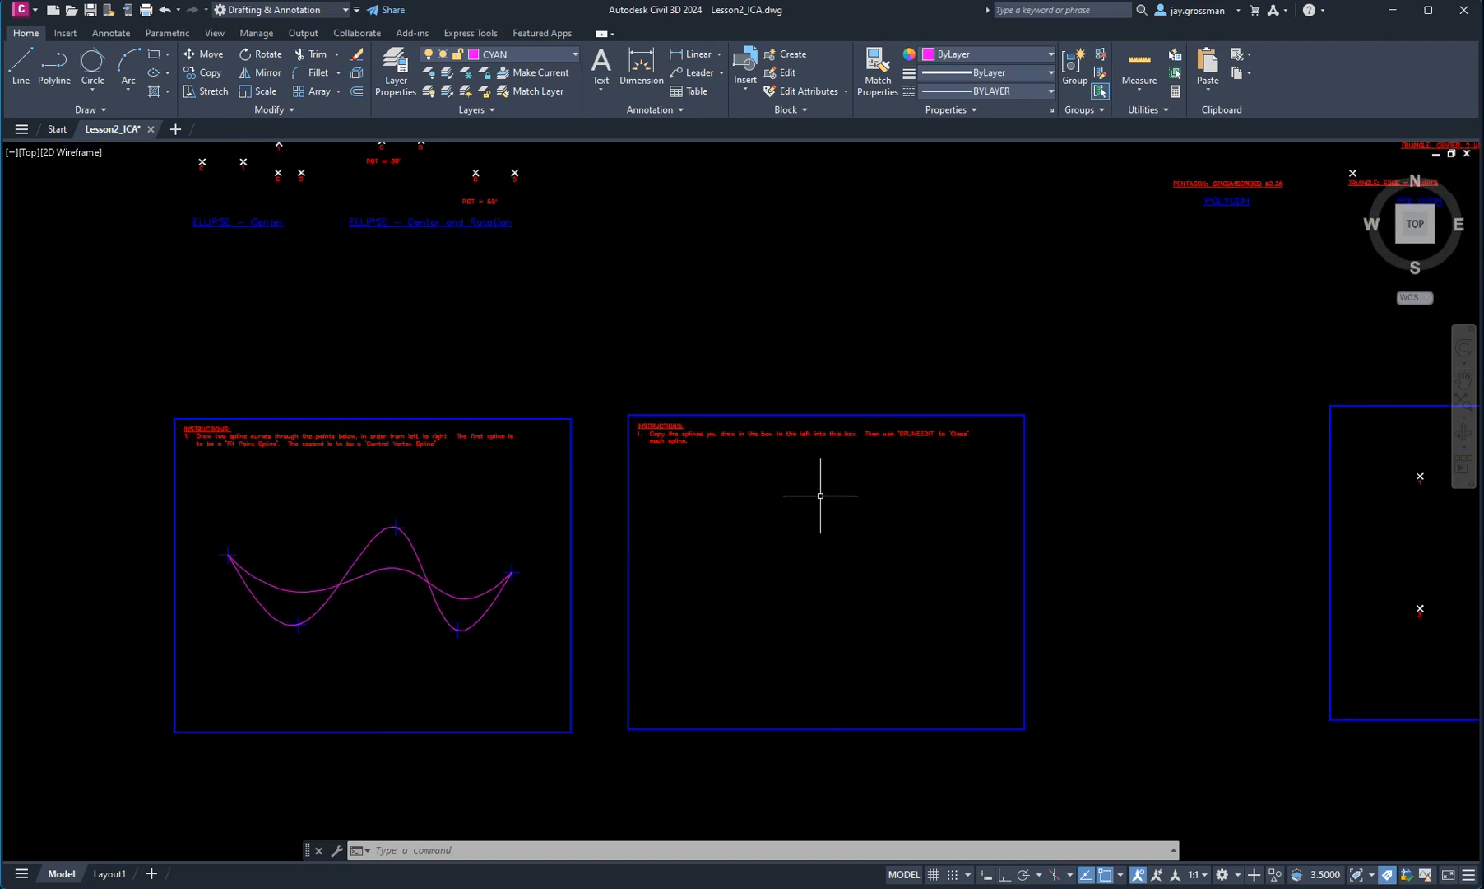
pyautogui.scroll(2, 871, 523)
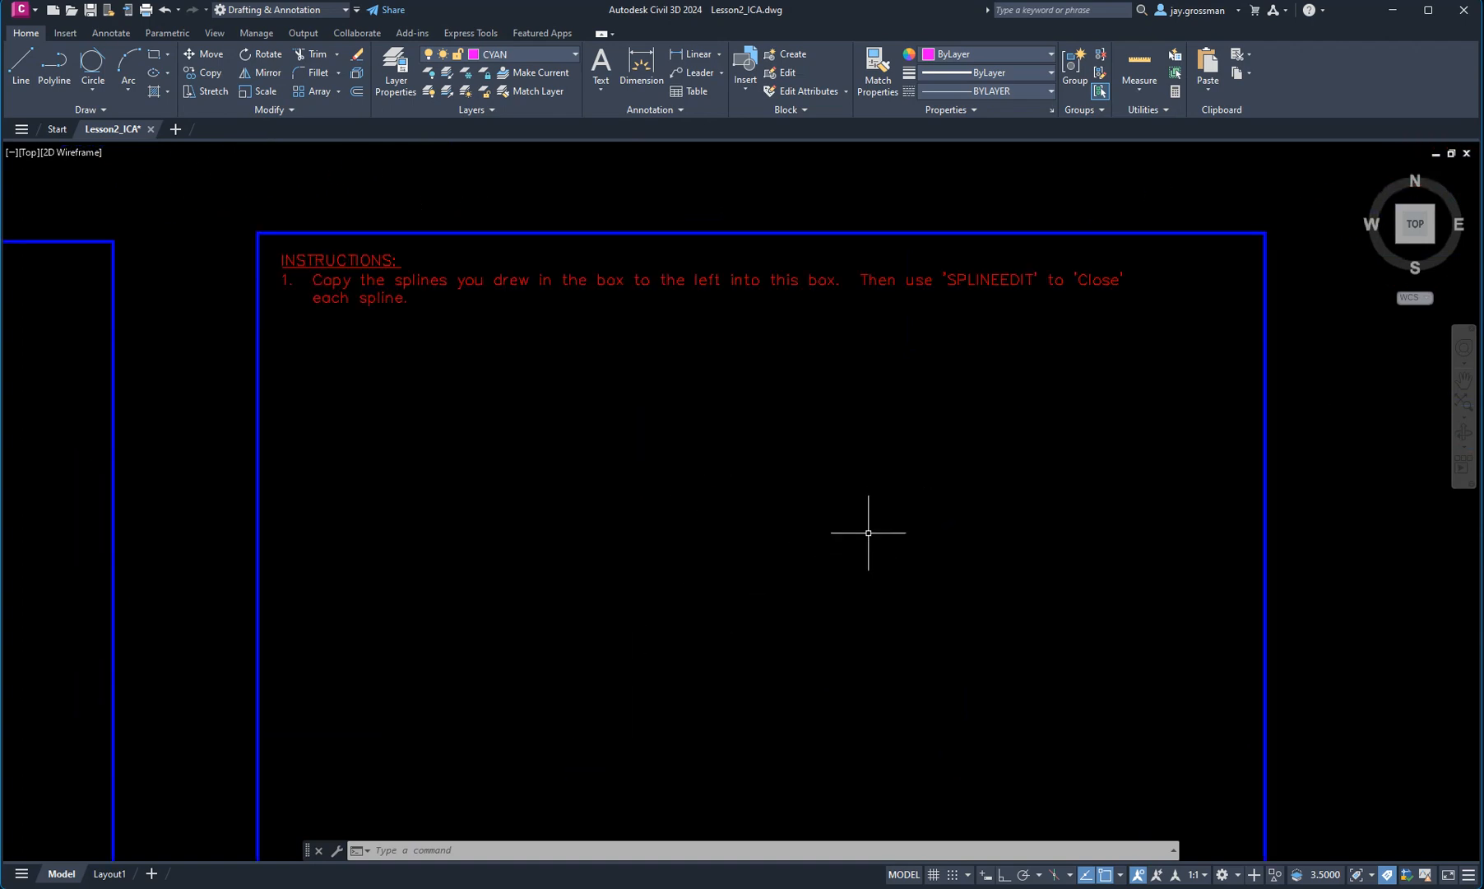
pyautogui.scroll(-2, 872, 524)
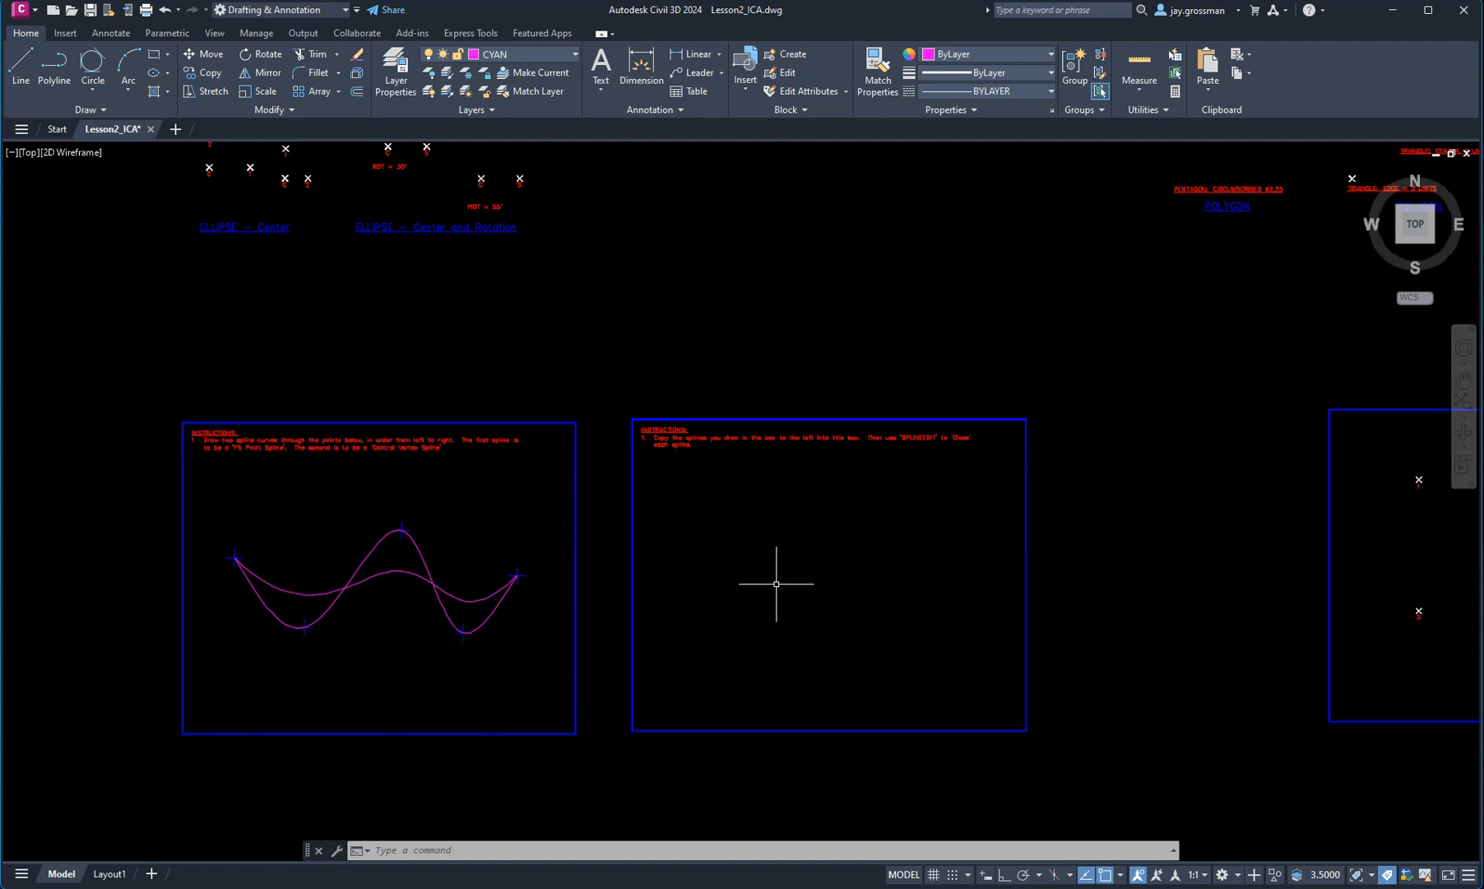
pyautogui.click(544, 493)
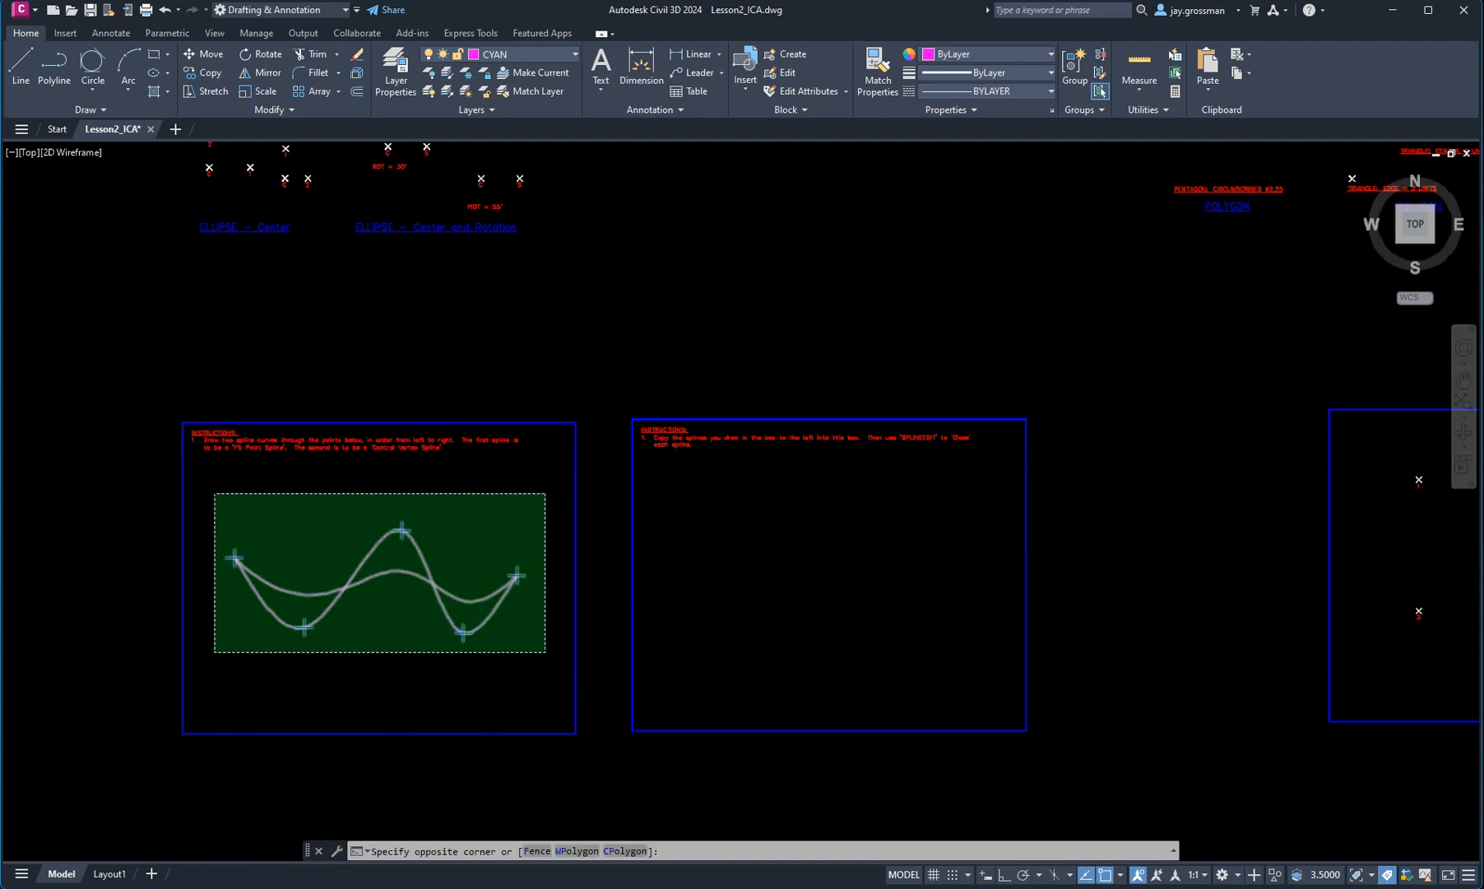
pyautogui.click(216, 650)
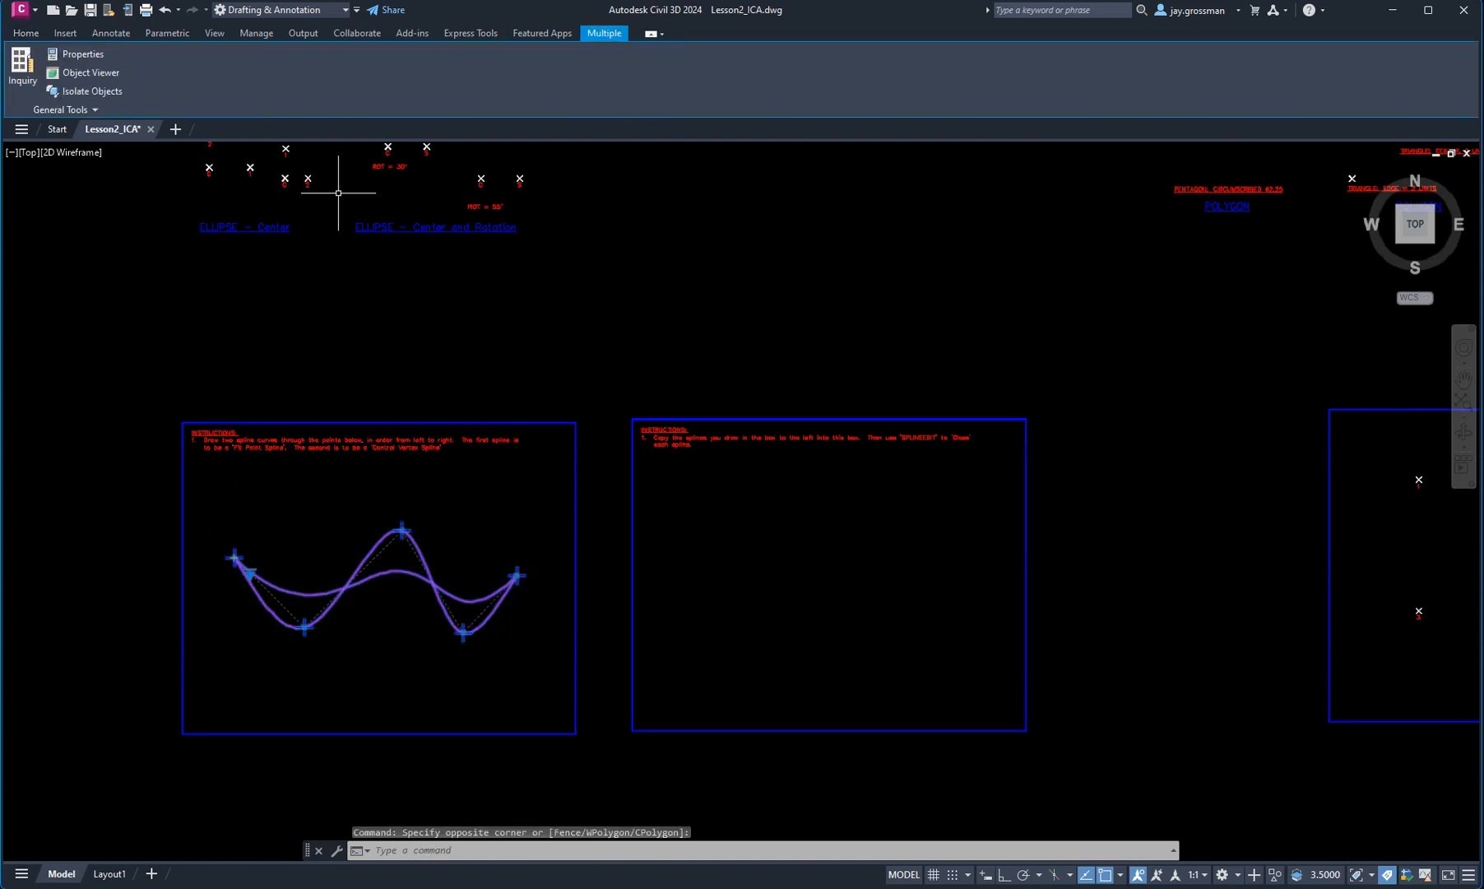
pyautogui.click(28, 37)
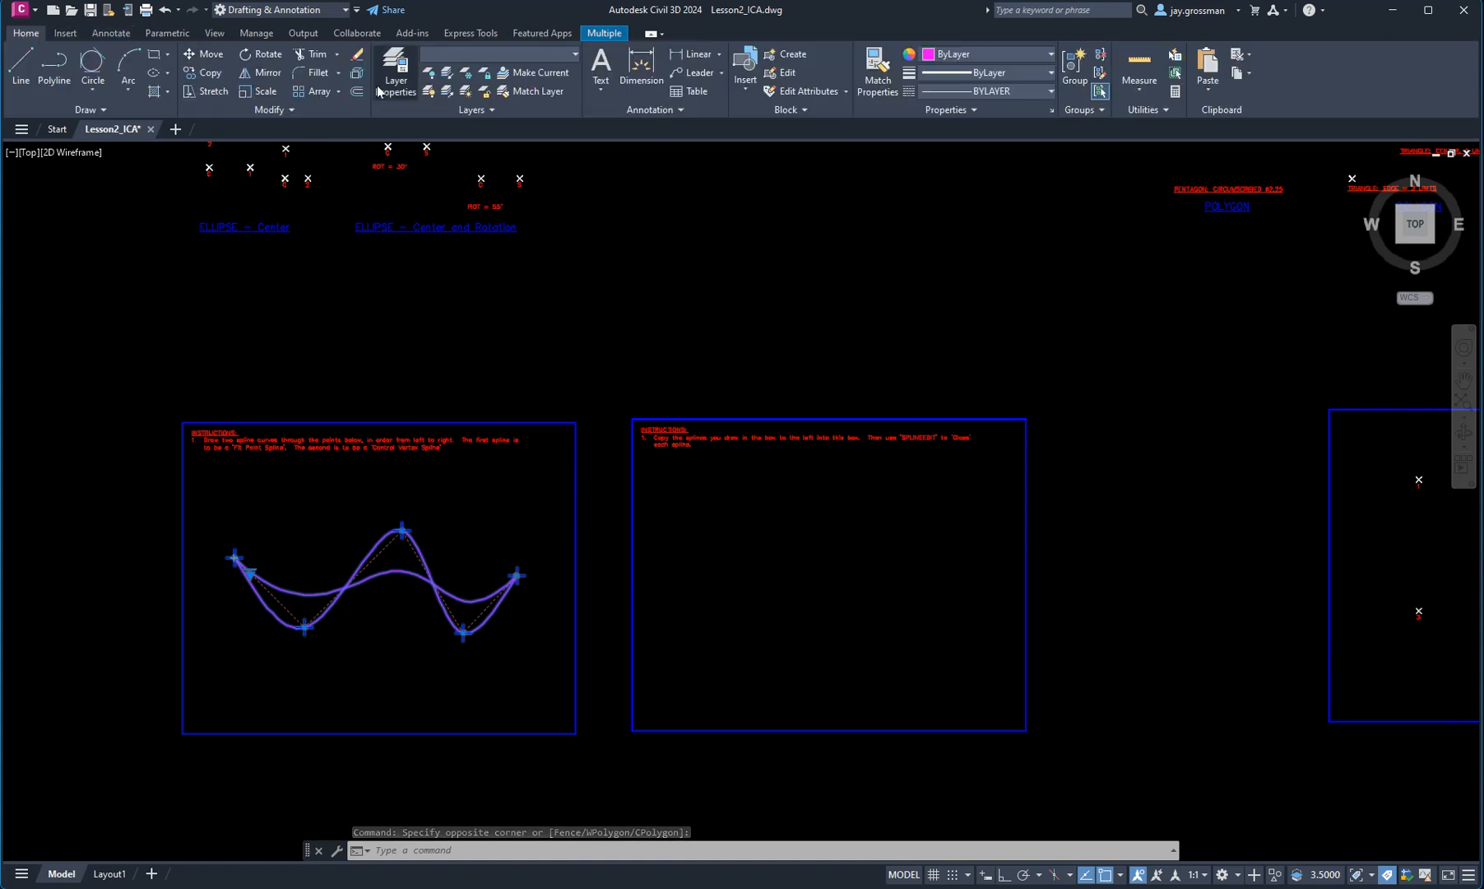
pyautogui.click(191, 72)
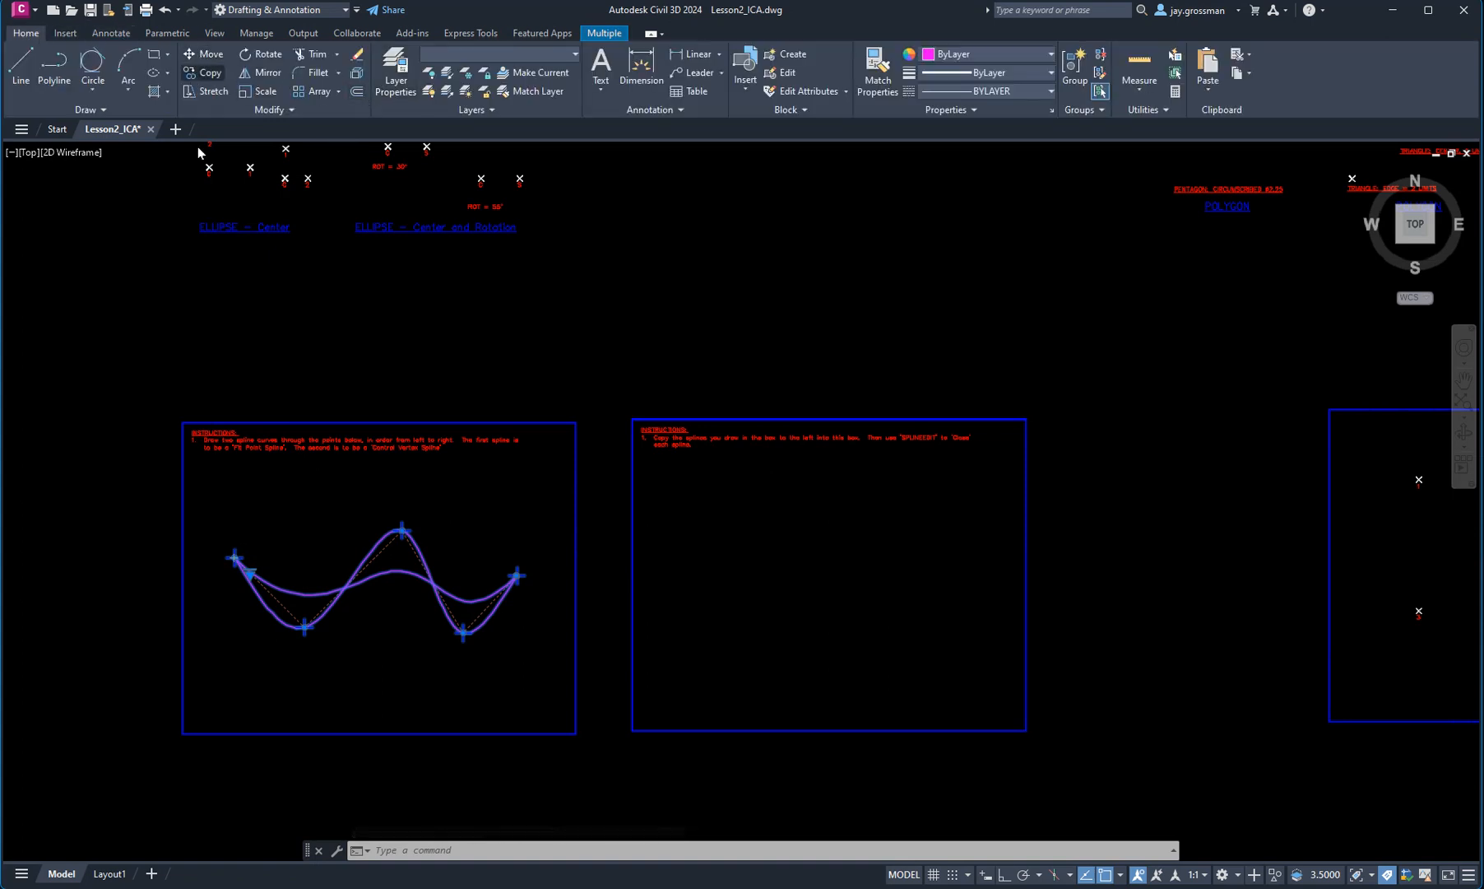
pyautogui.click(183, 422)
pyautogui.click(632, 420)
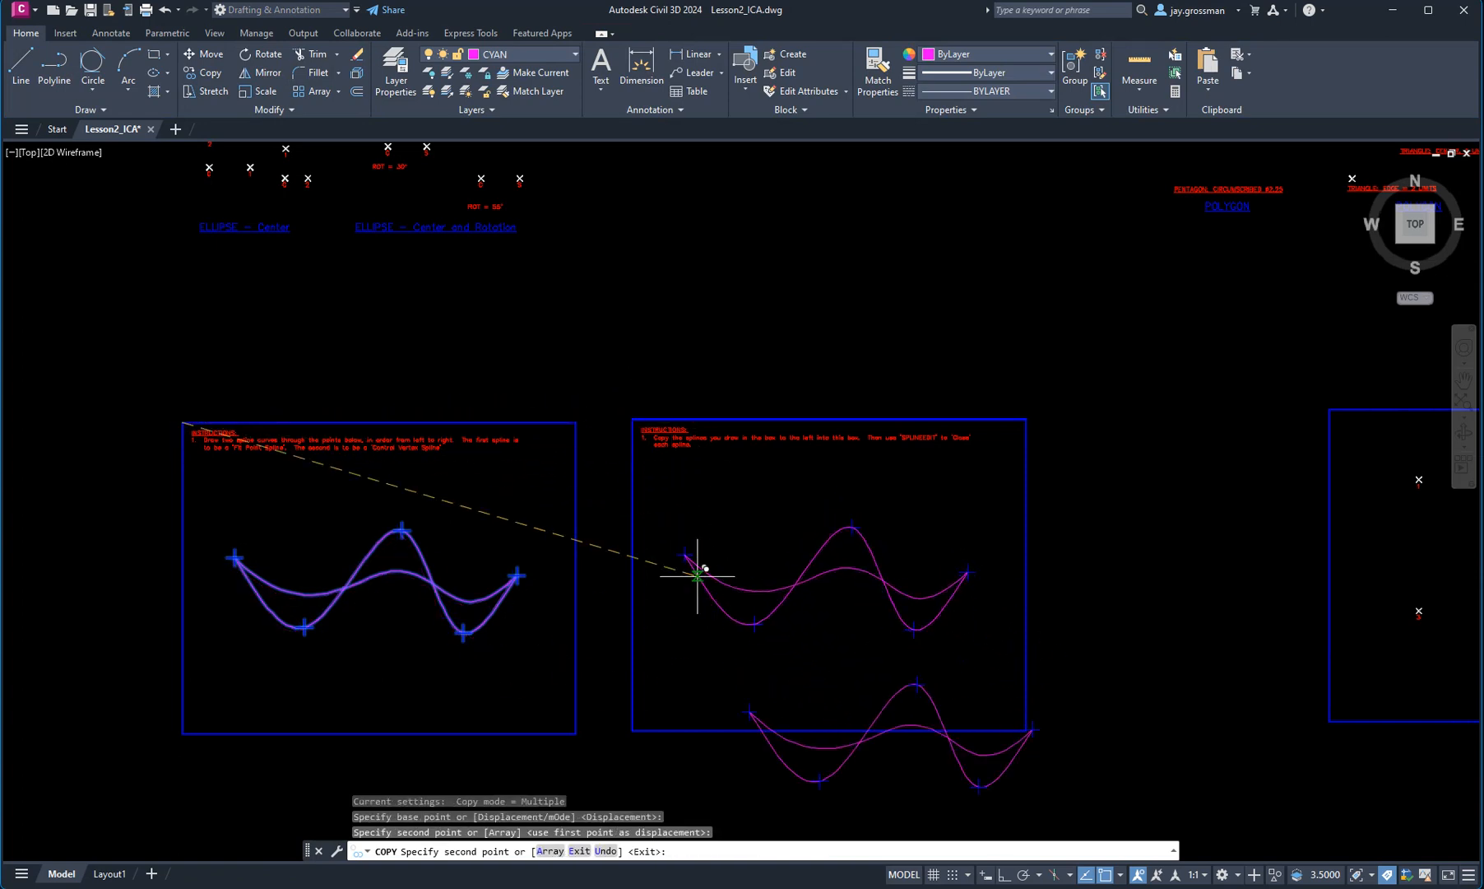
pyautogui.press('Escape')
pyautogui.press('Escape')
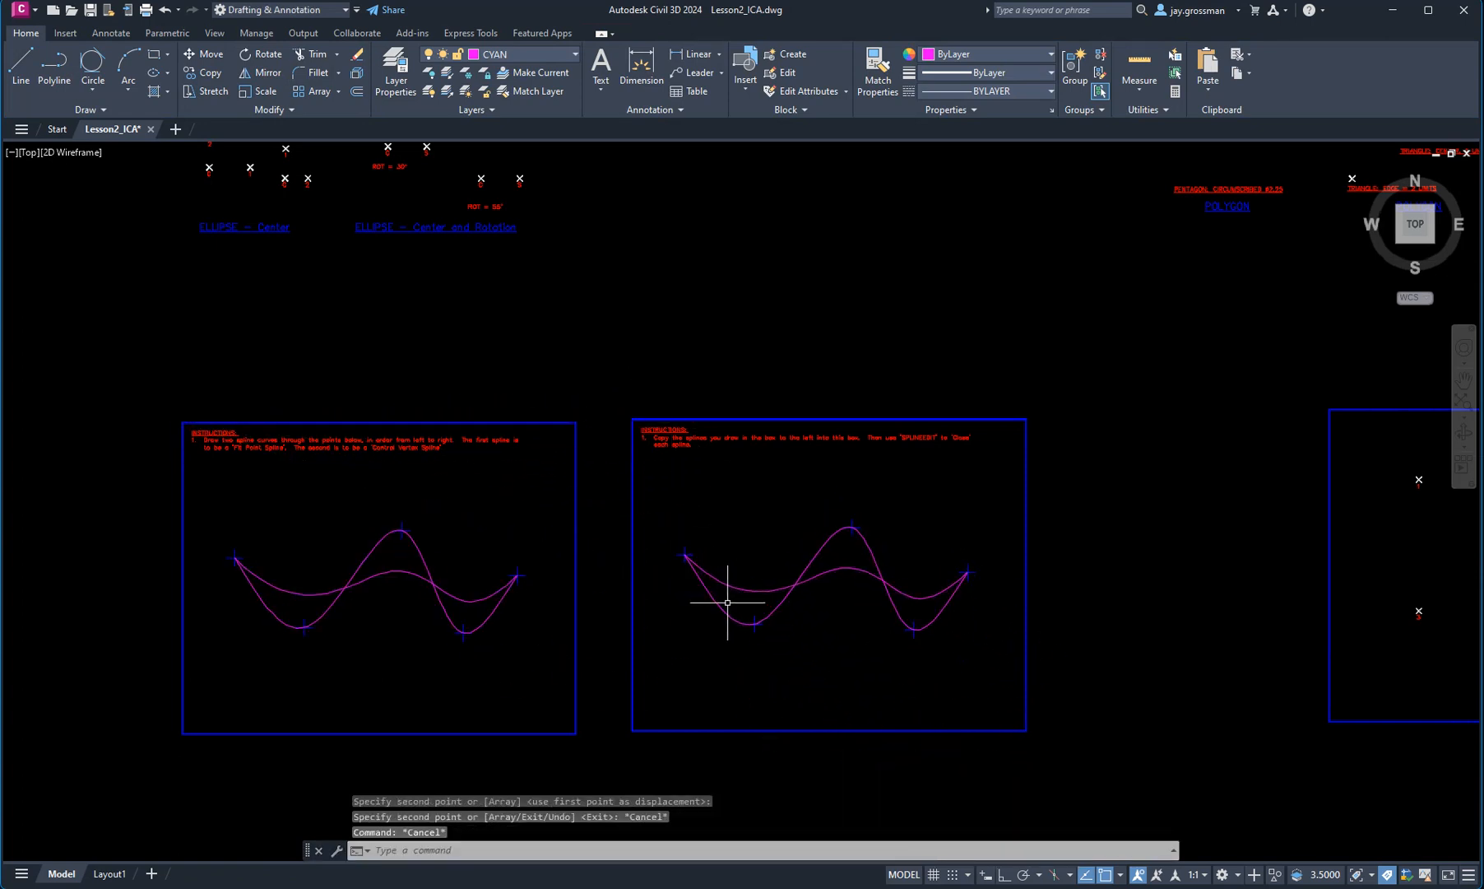
# Step: Try to close the copied Fit Point spline in the second spline box with SPLINEDIT, leaving the command by cancelling
pyautogui.scroll(4, 822, 577)
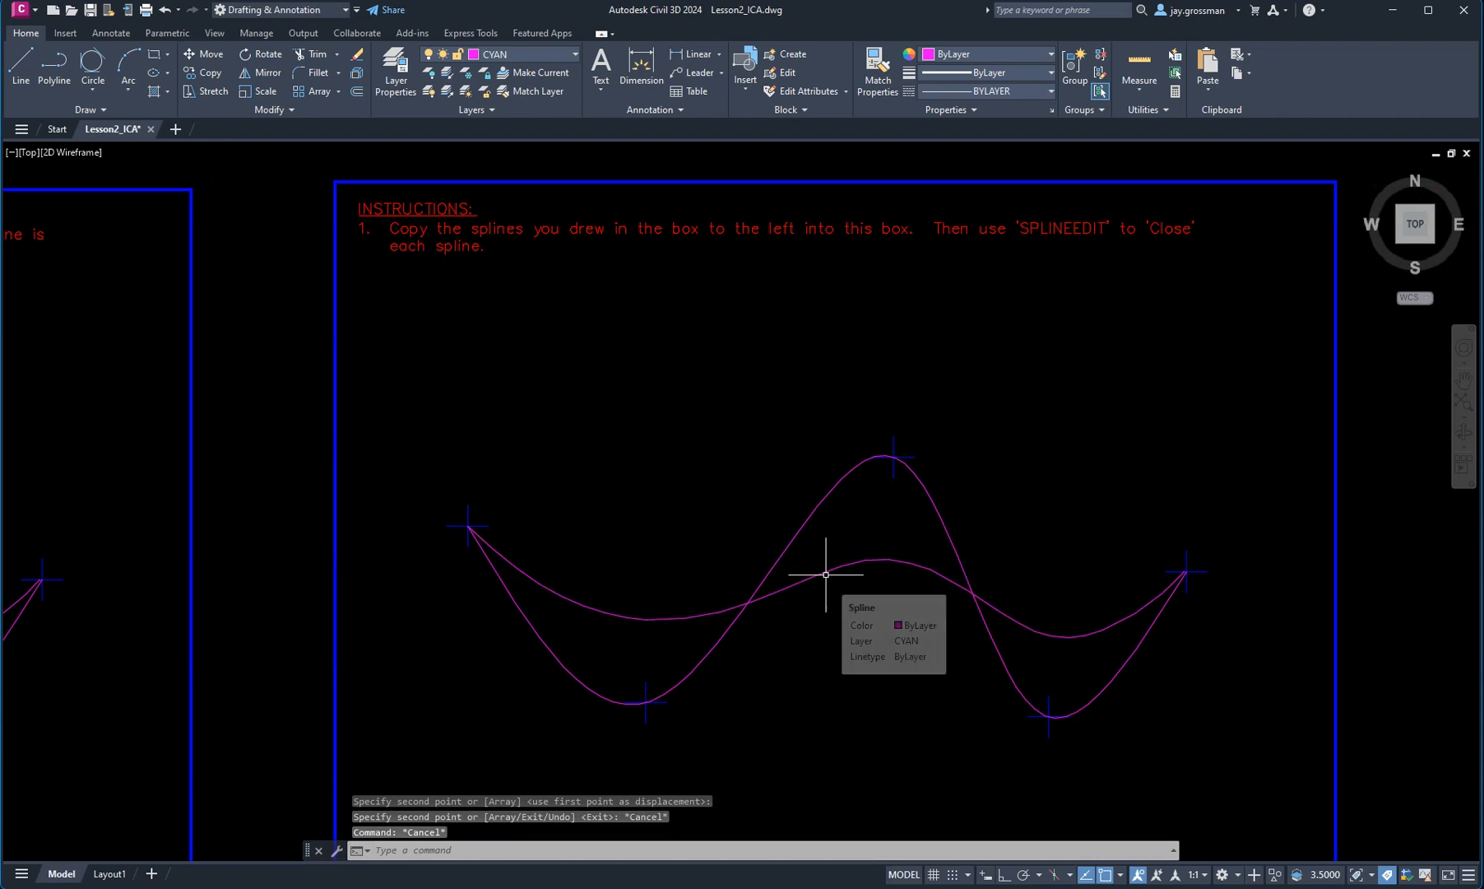
pyautogui.write('spl')
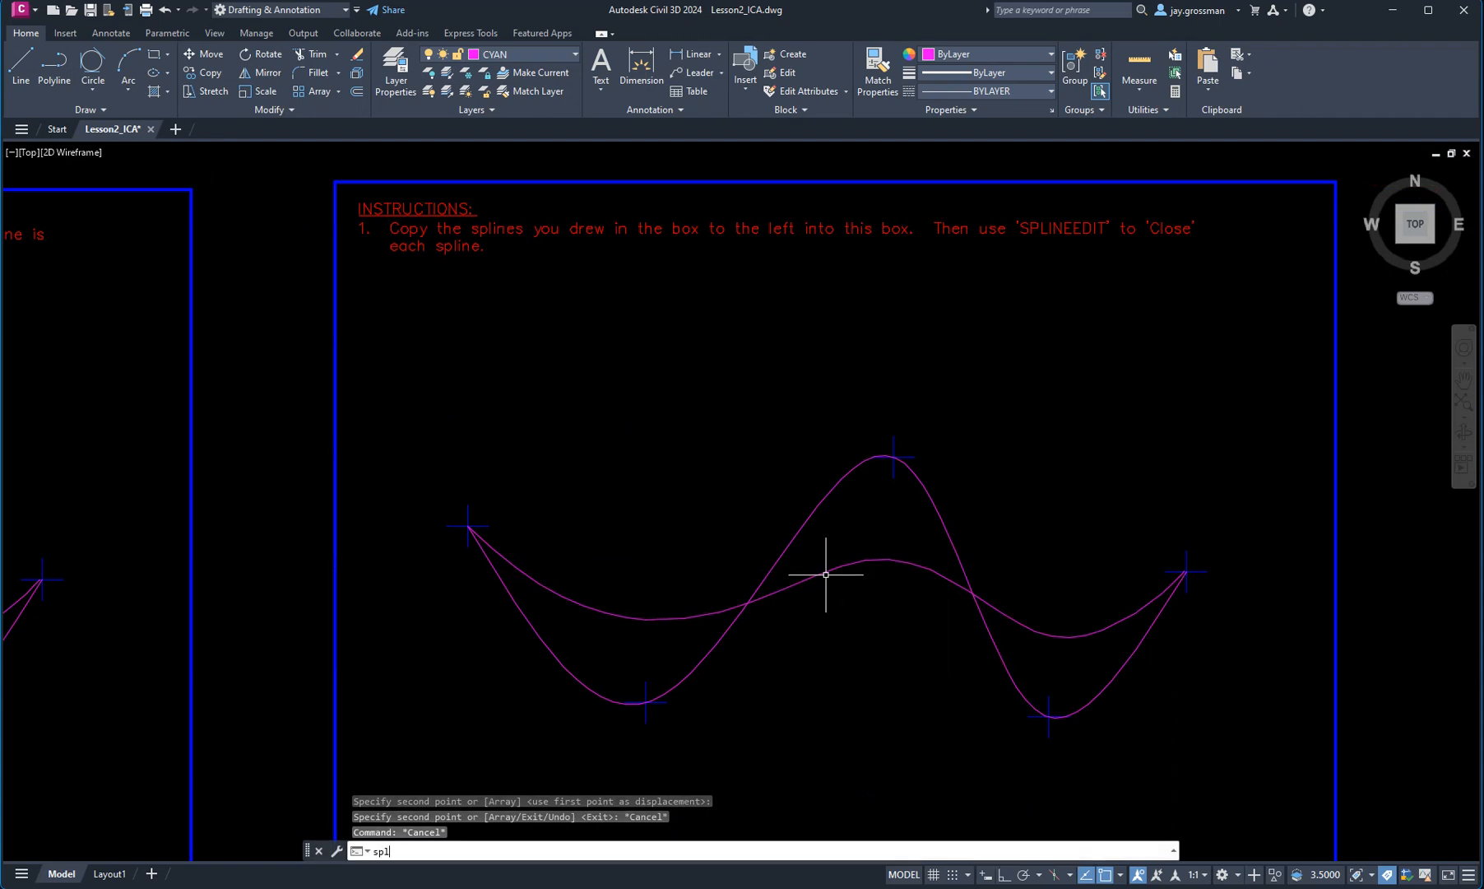
pyautogui.write('ne')
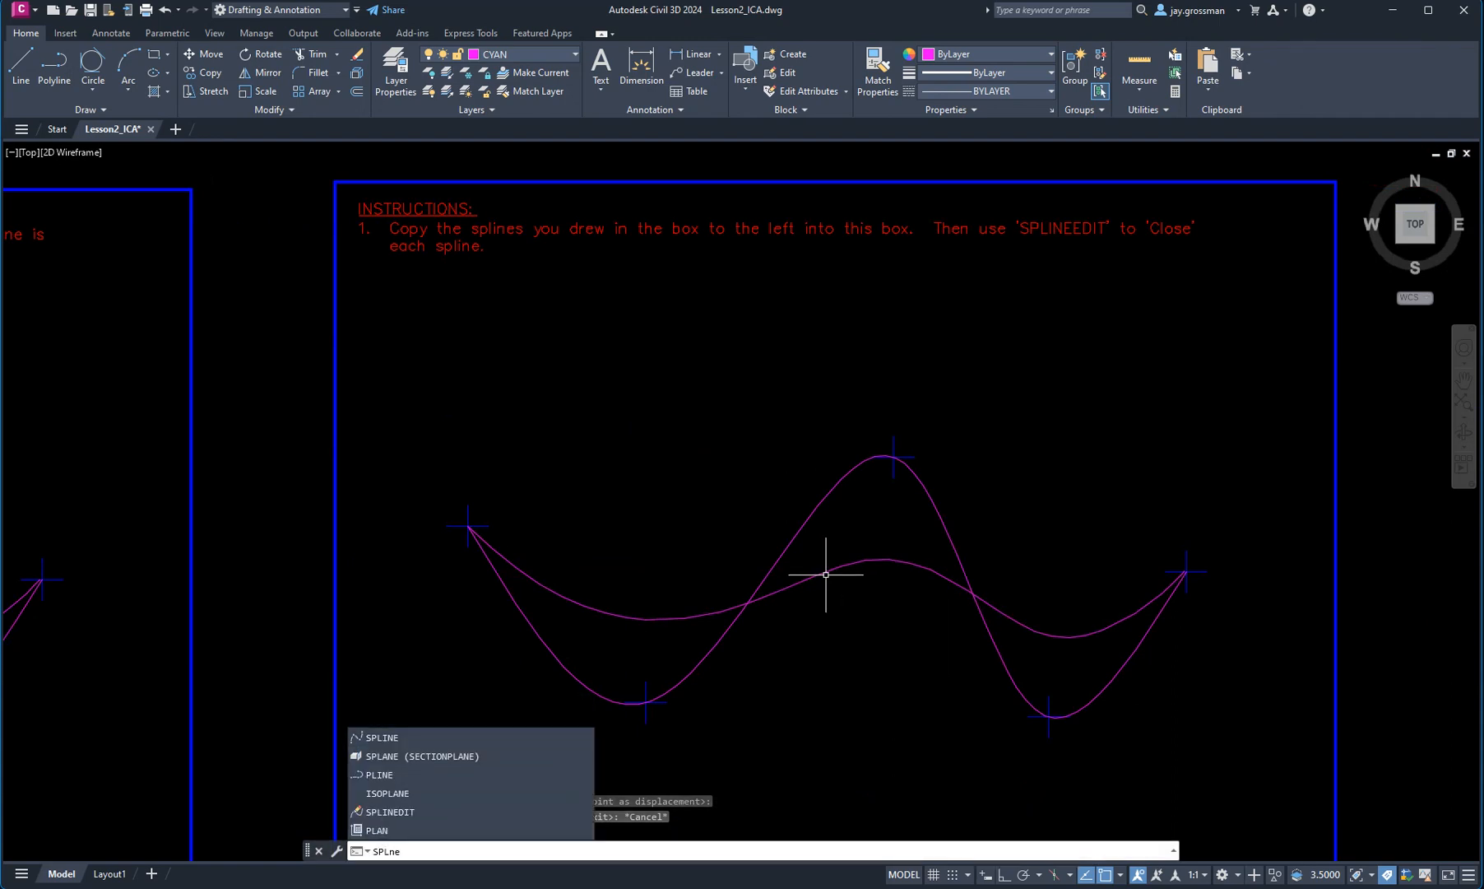
pyautogui.write('INe')
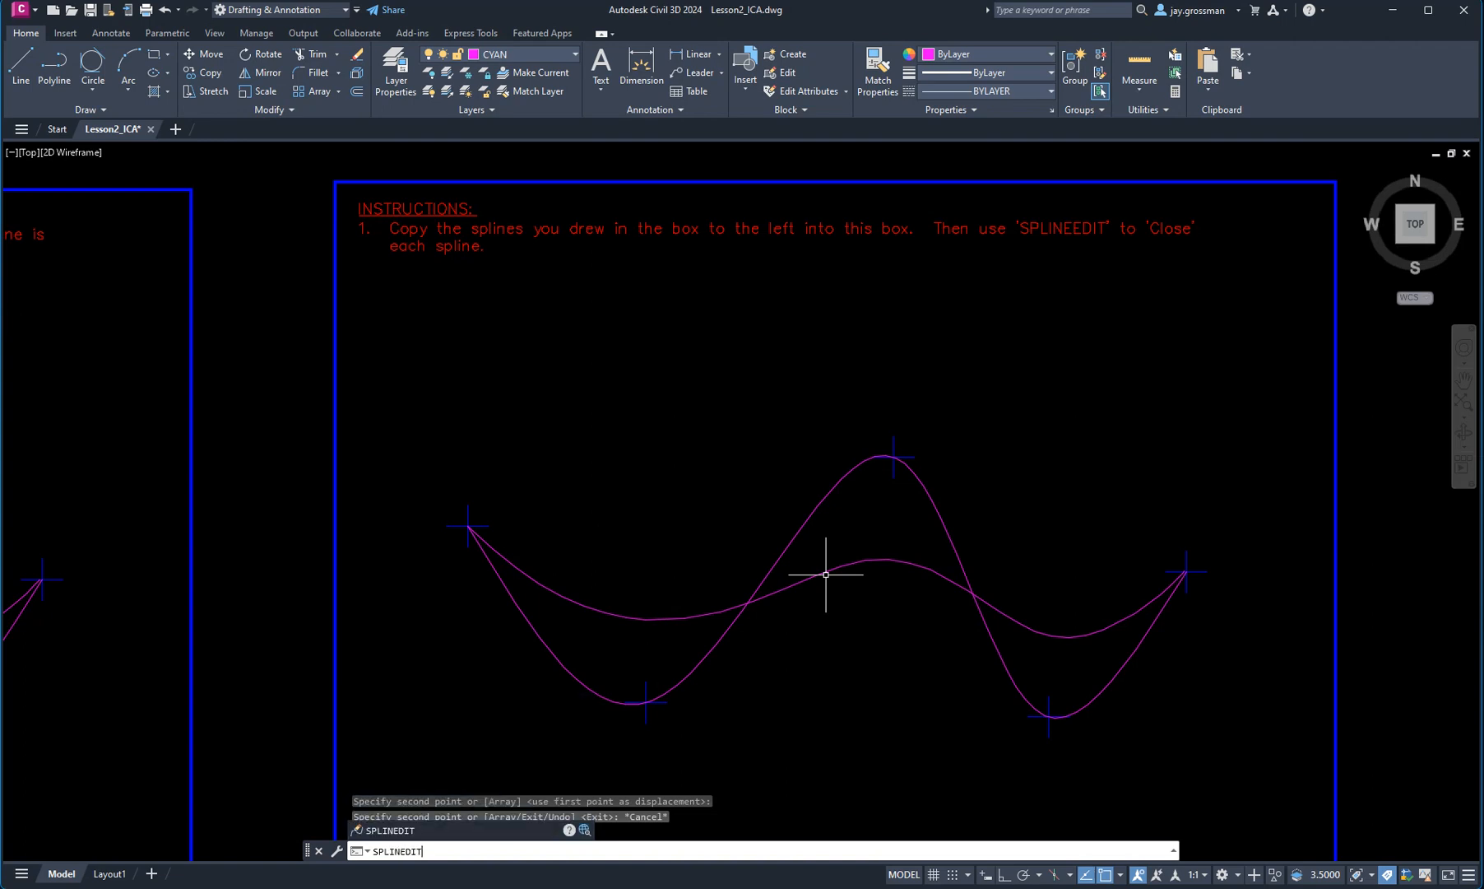
pyautogui.press('Return')
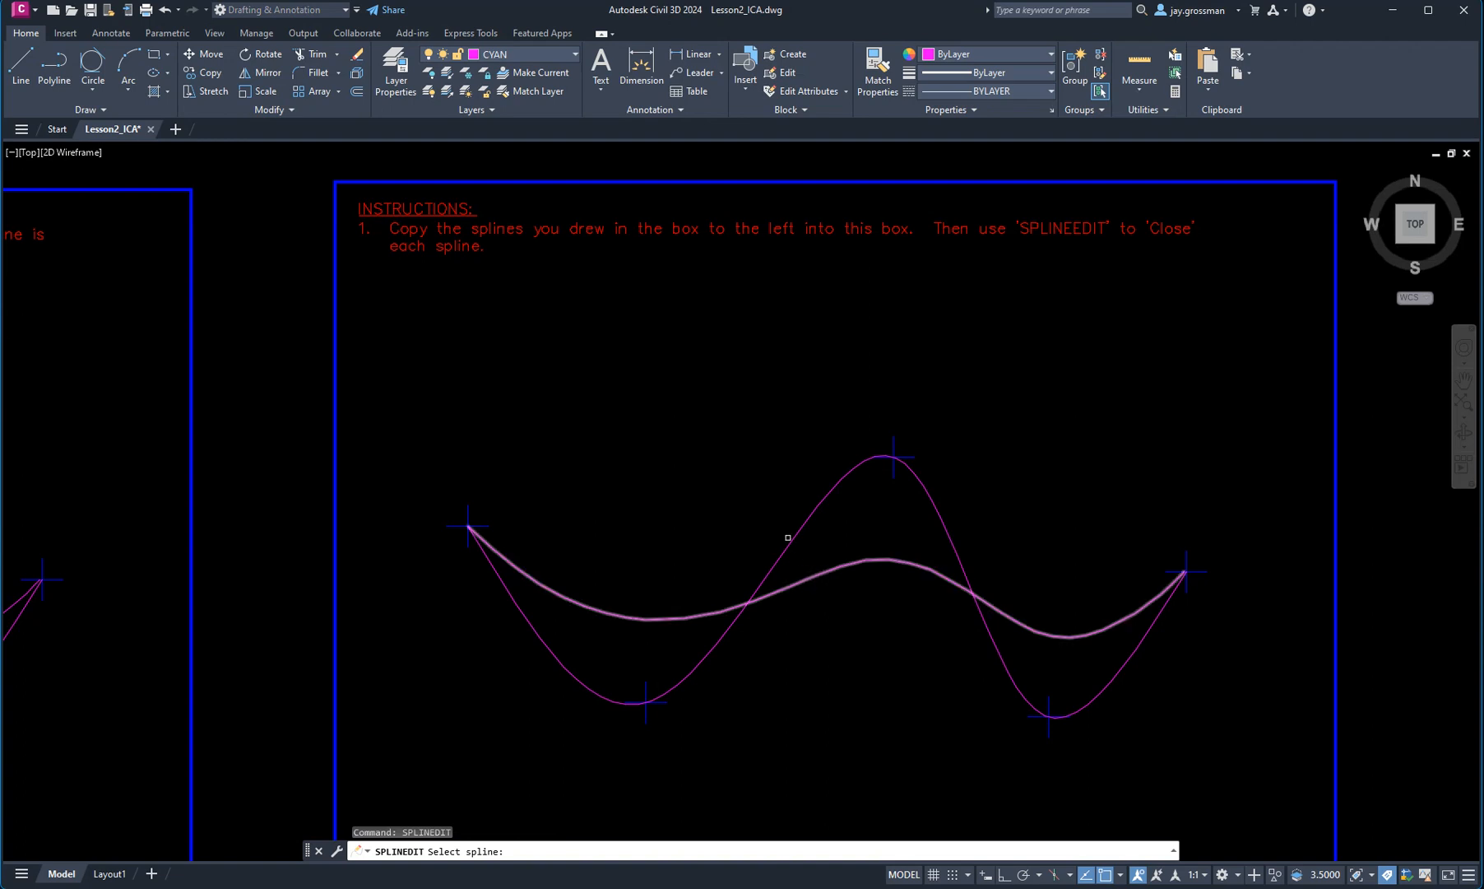
pyautogui.click(790, 541)
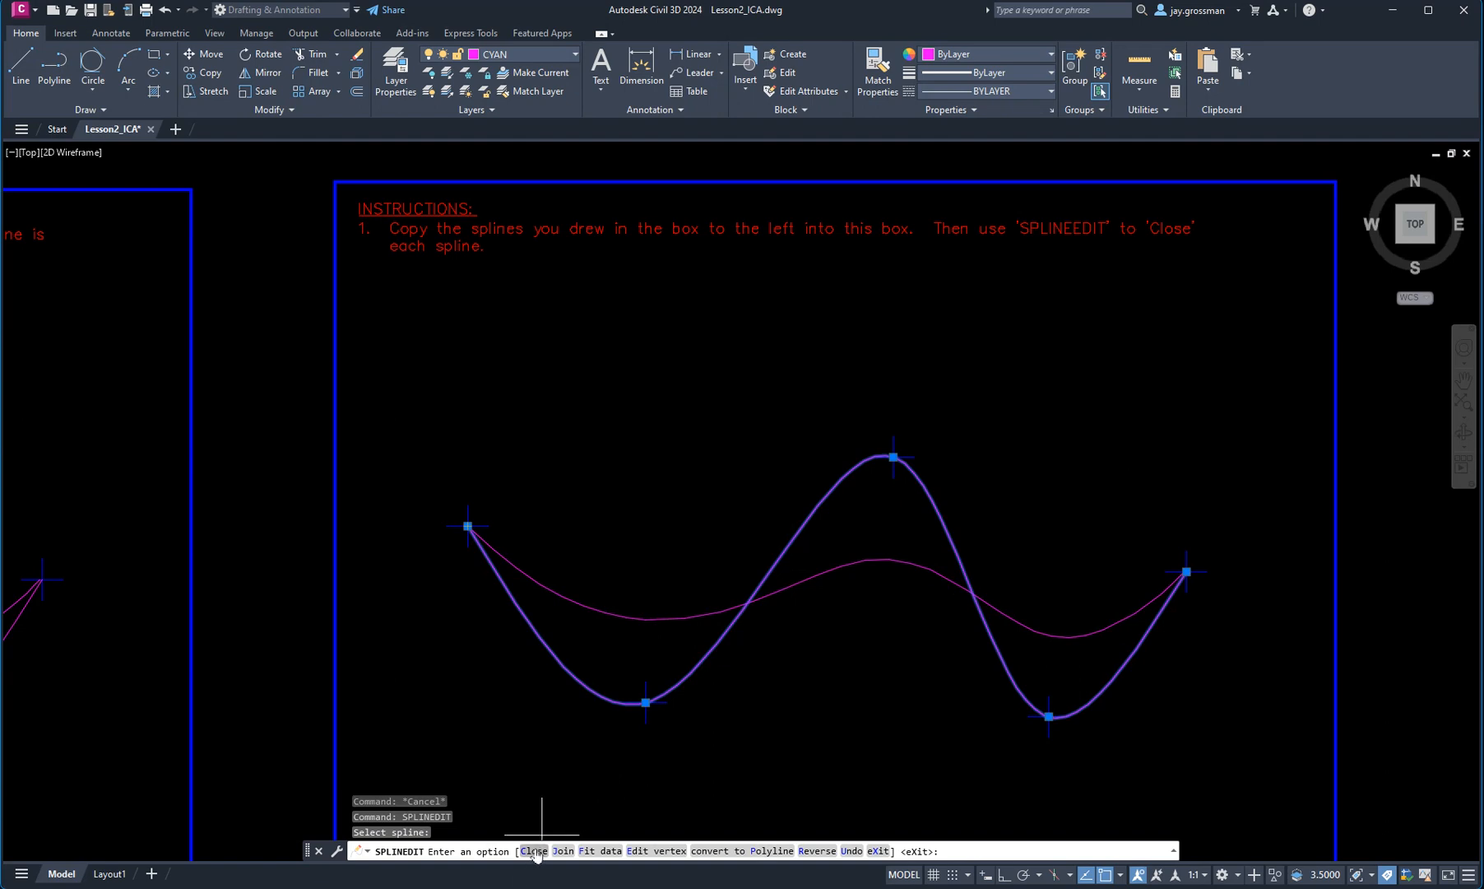
pyautogui.write('C')
pyautogui.press('Return')
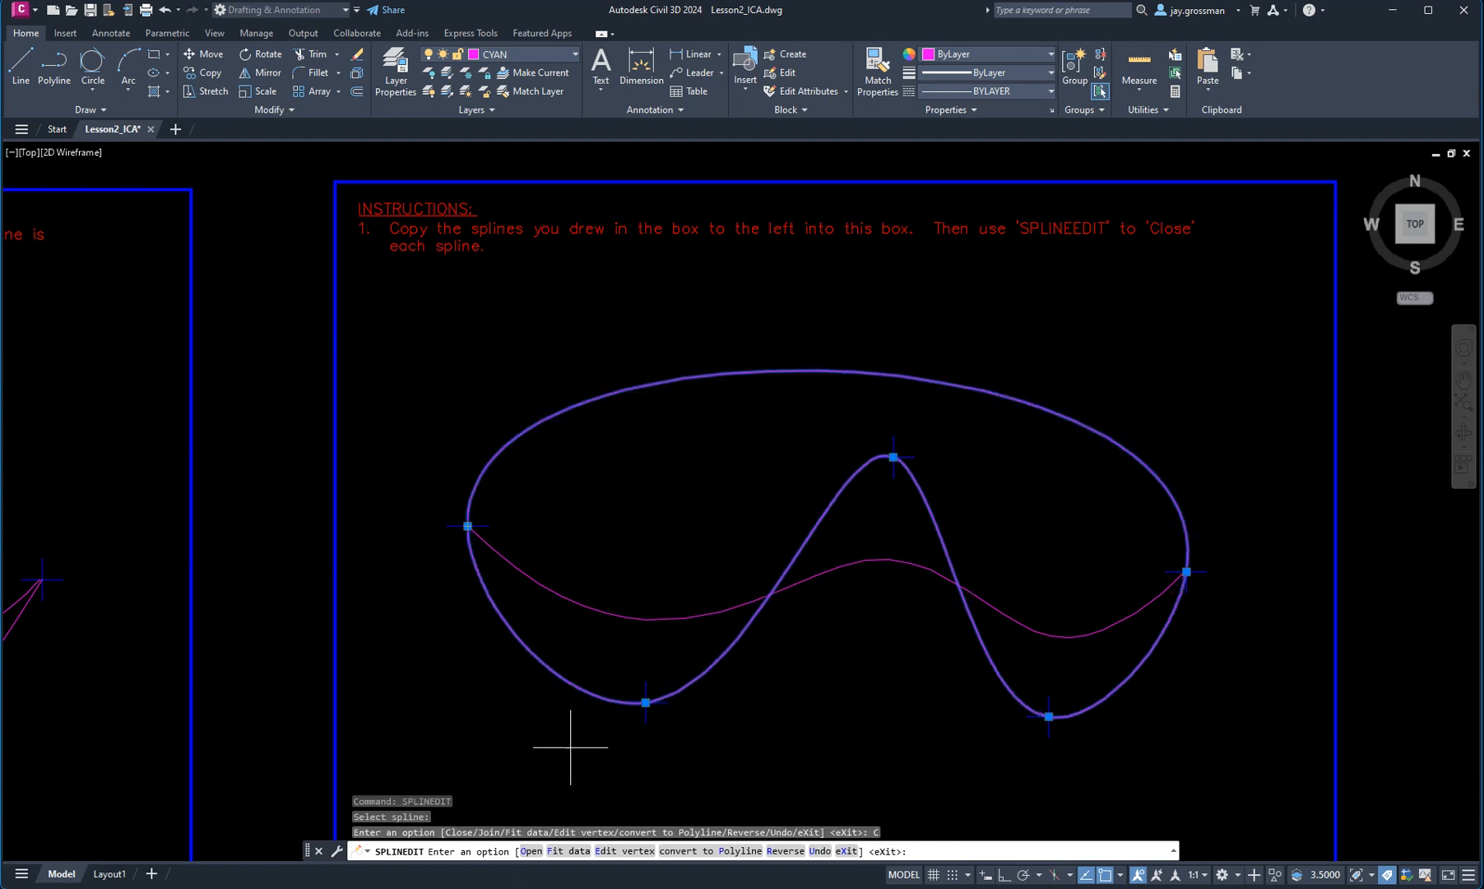
pyautogui.press('Escape')
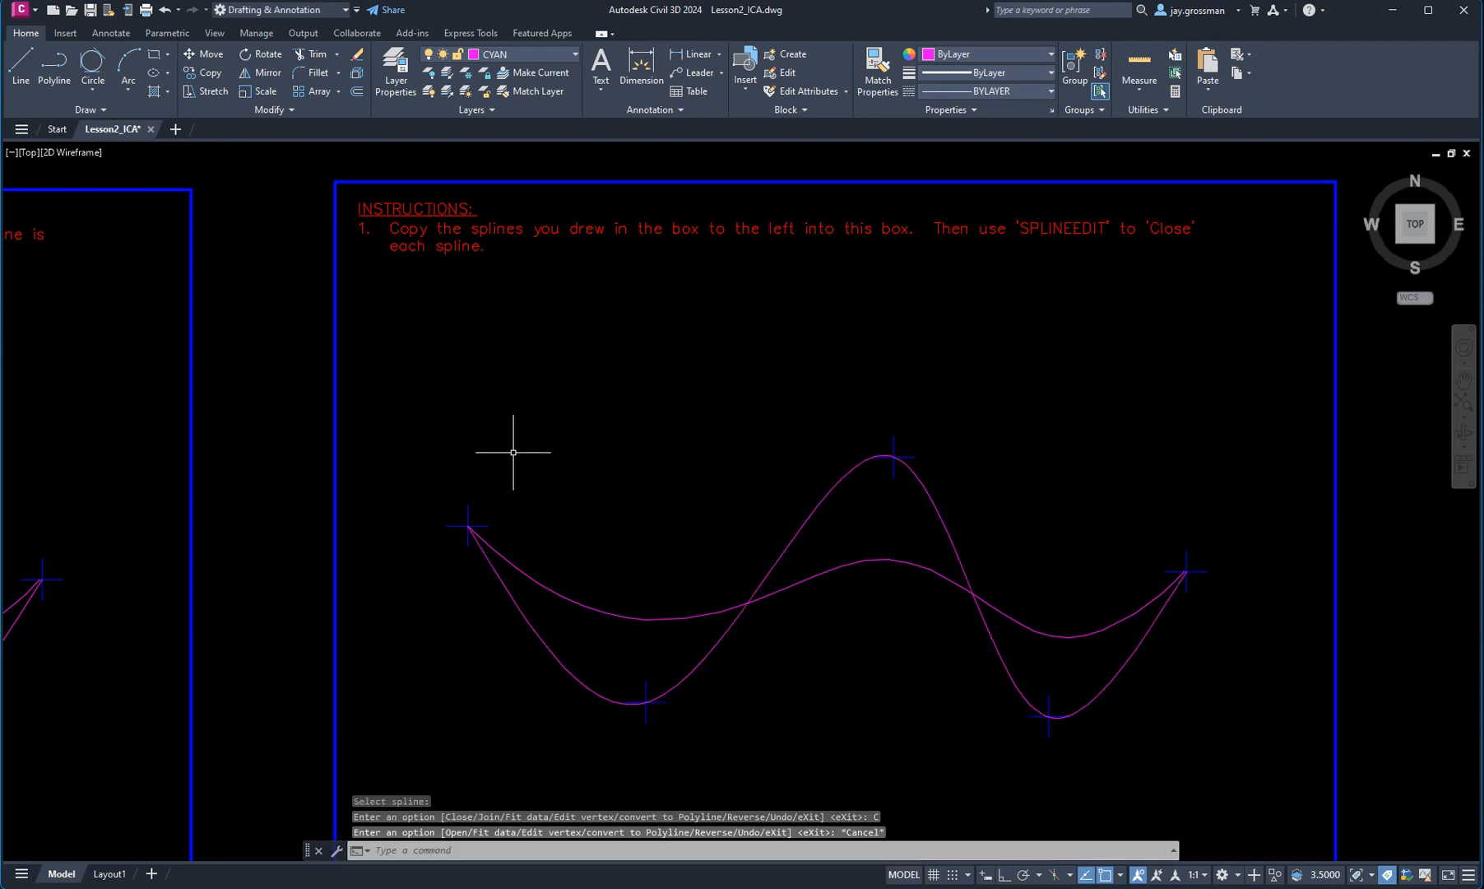
# Step: Close the copied Fit Point spline in the second spline box with SPLINEDIT and exit the command normally
pyautogui.press('Return')
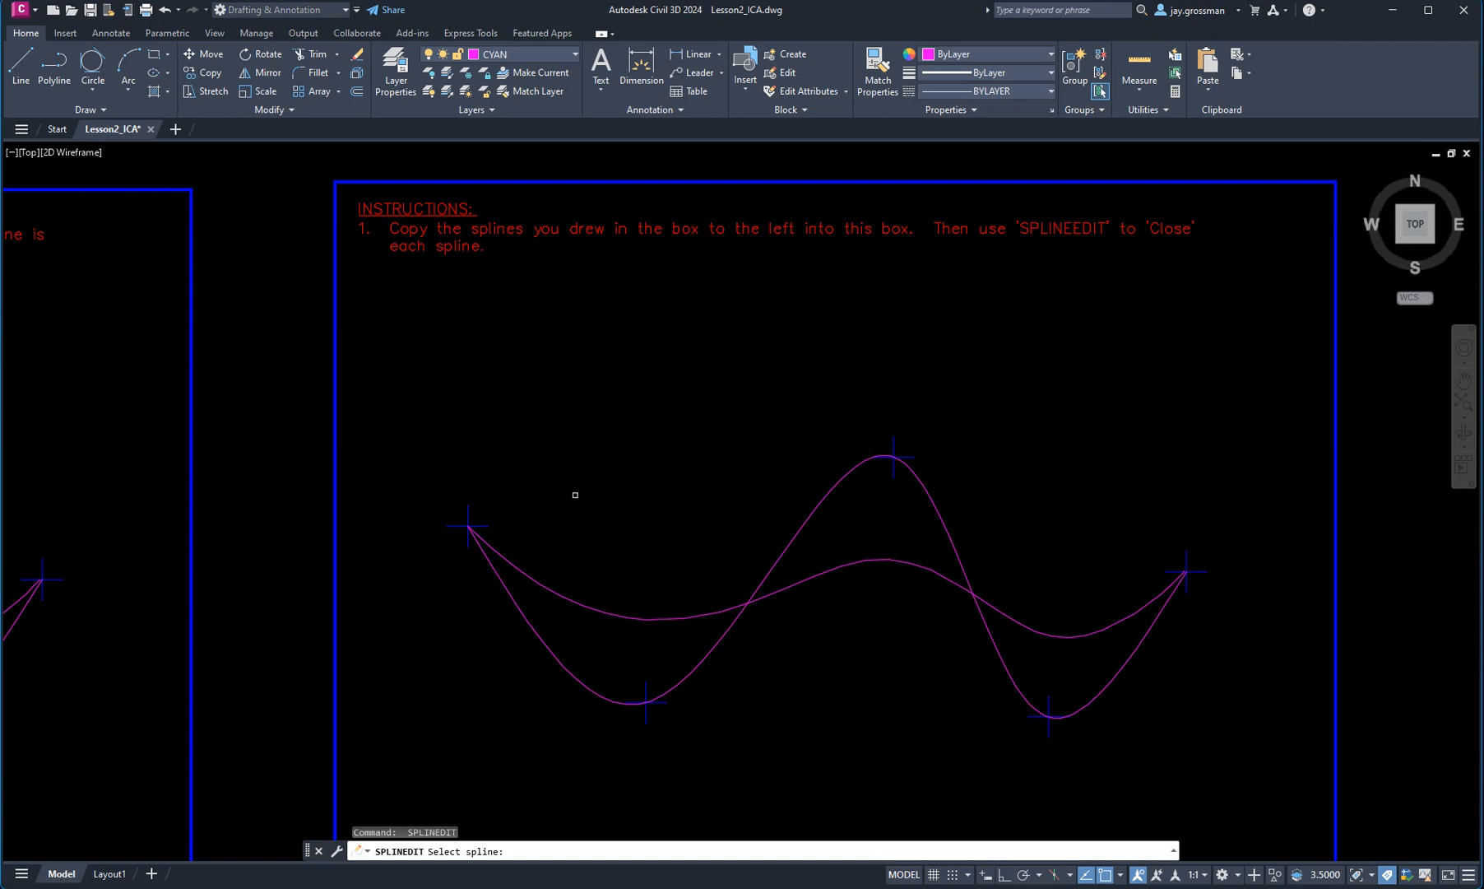
pyautogui.click(533, 634)
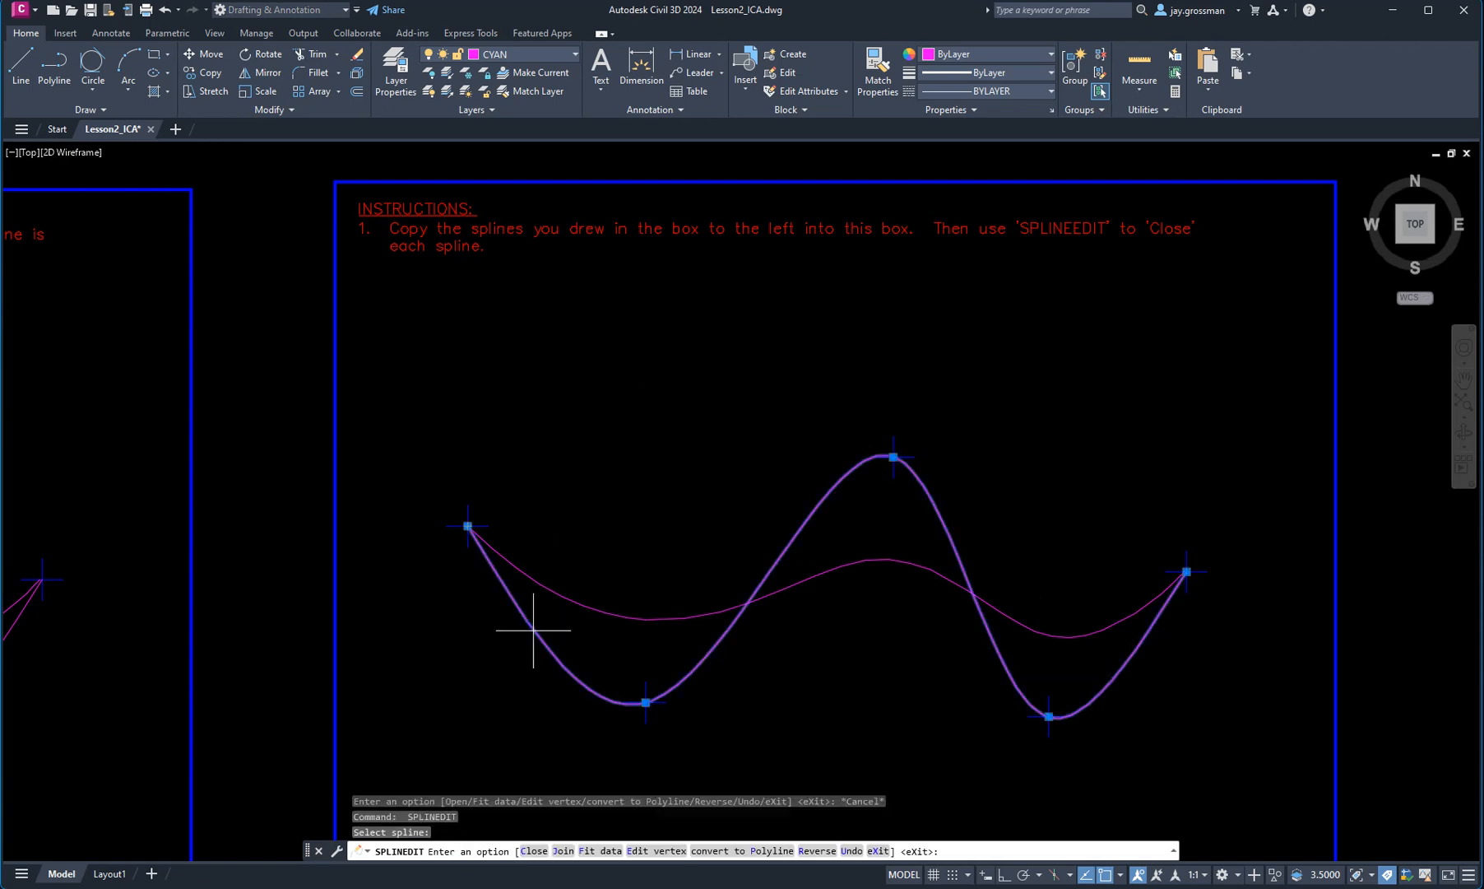
pyautogui.click(535, 853)
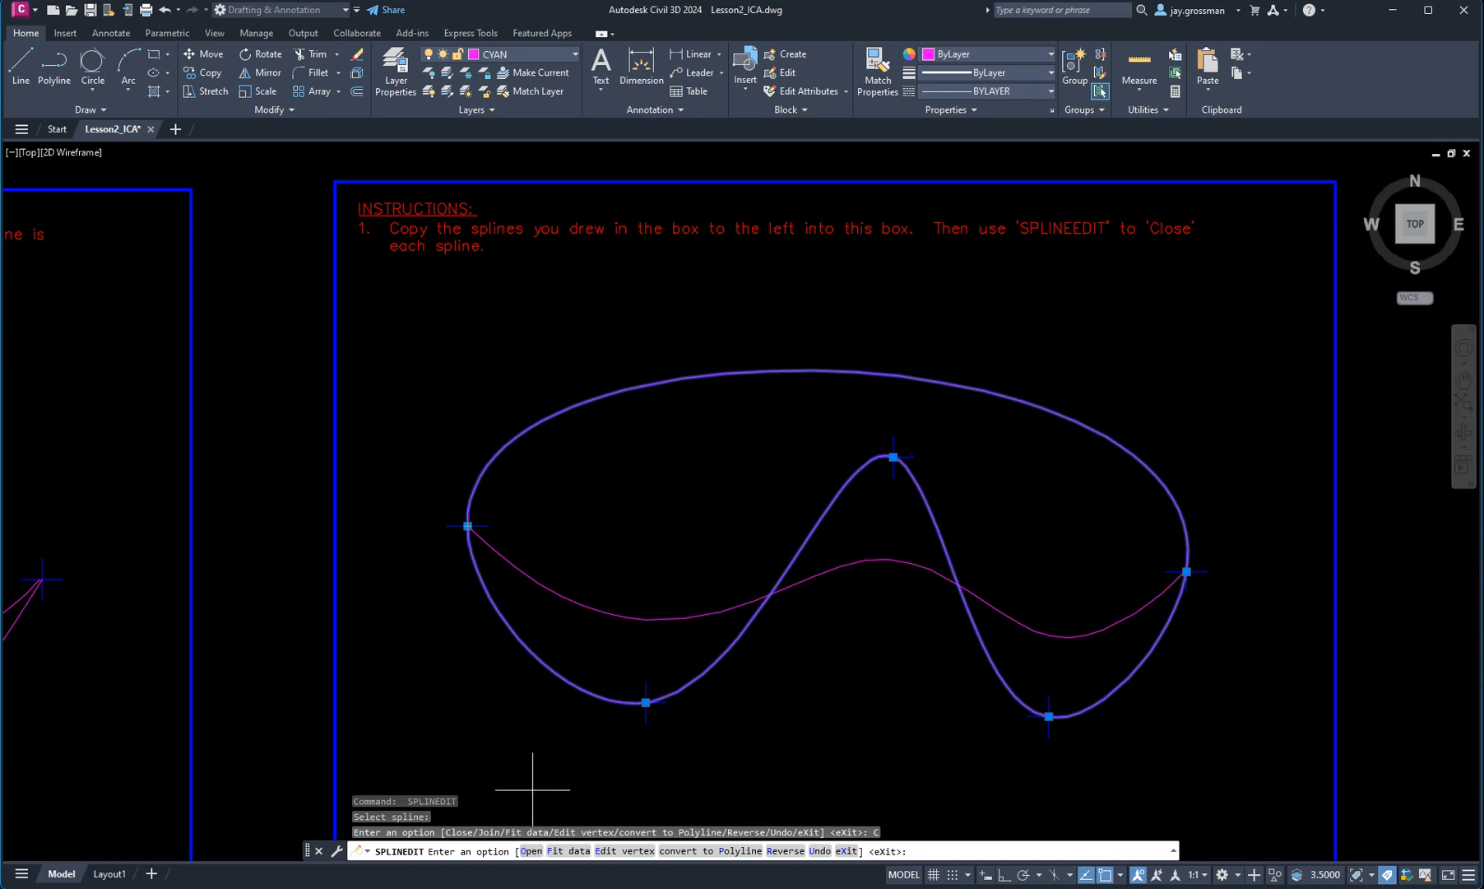
pyautogui.press('Return')
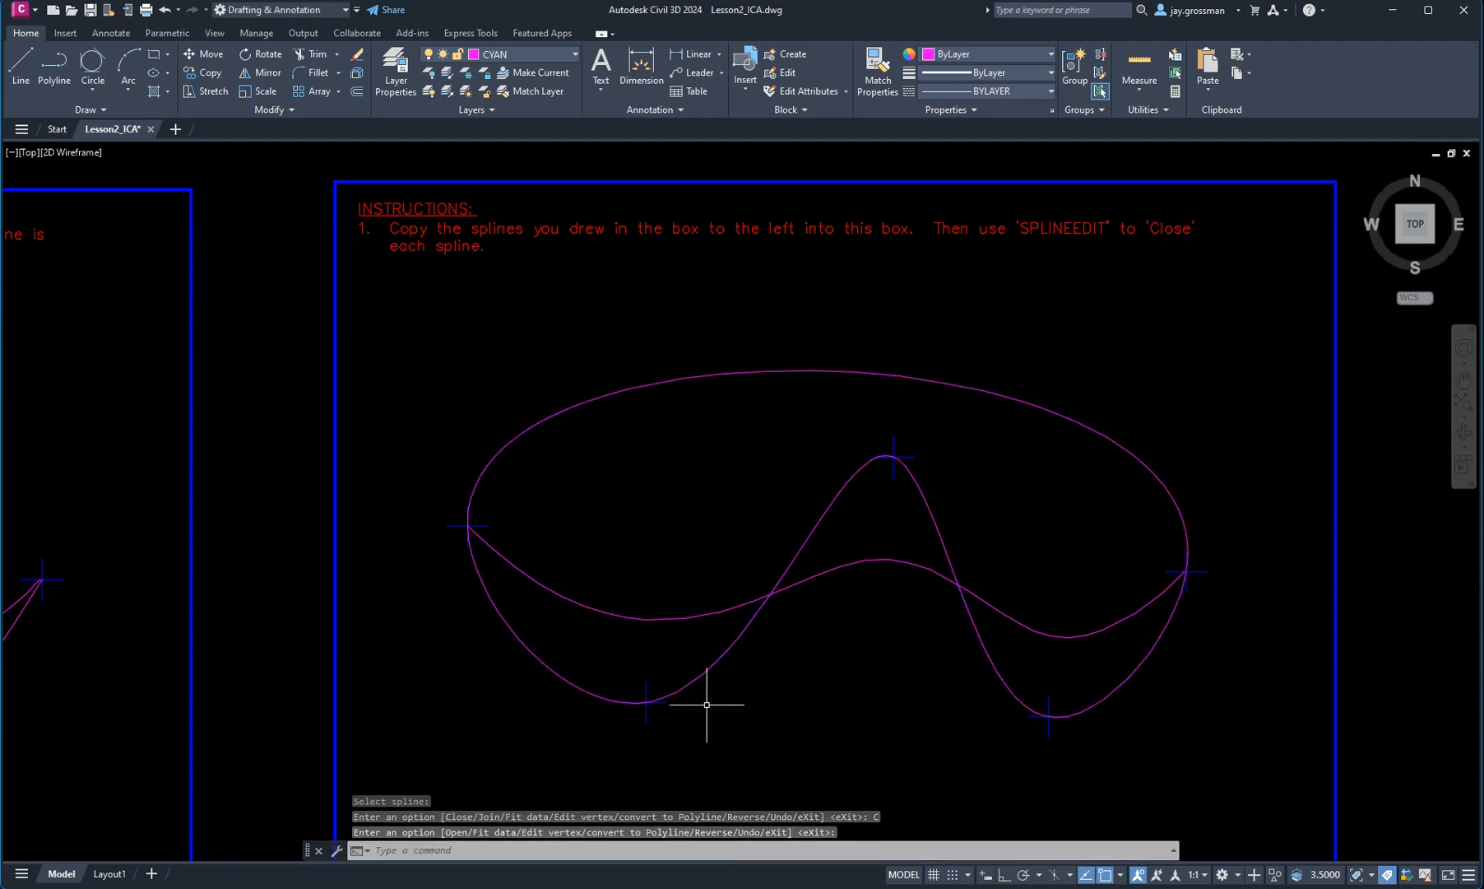
# Step: Close the copied Control Vertex spline in the same box with SPLINEDIT and exit the command normally
pyautogui.press('Return')
pyautogui.click(672, 617)
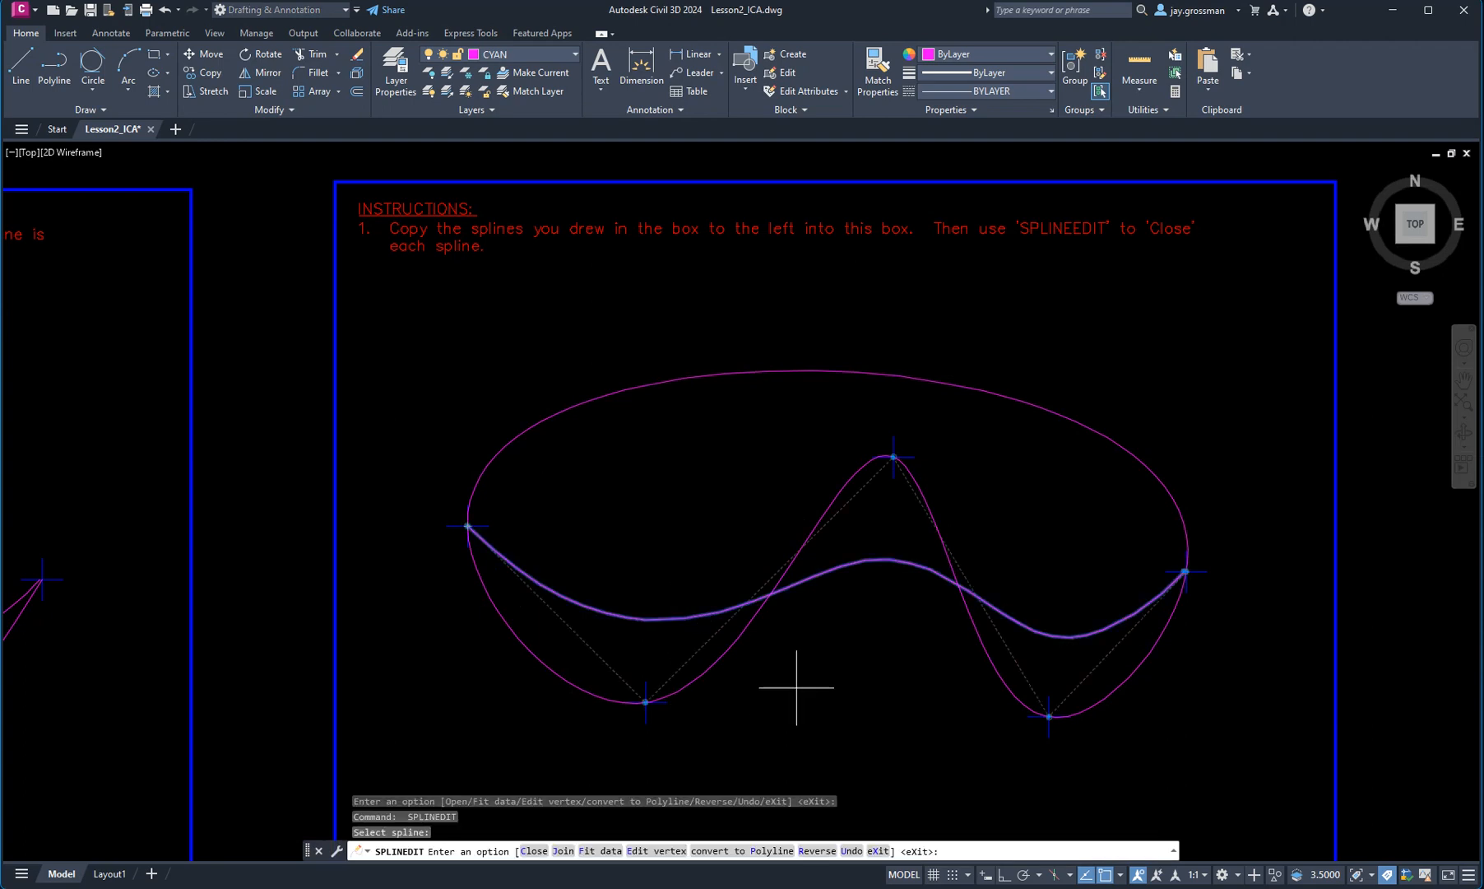
pyautogui.write('c')
pyautogui.press('Return')
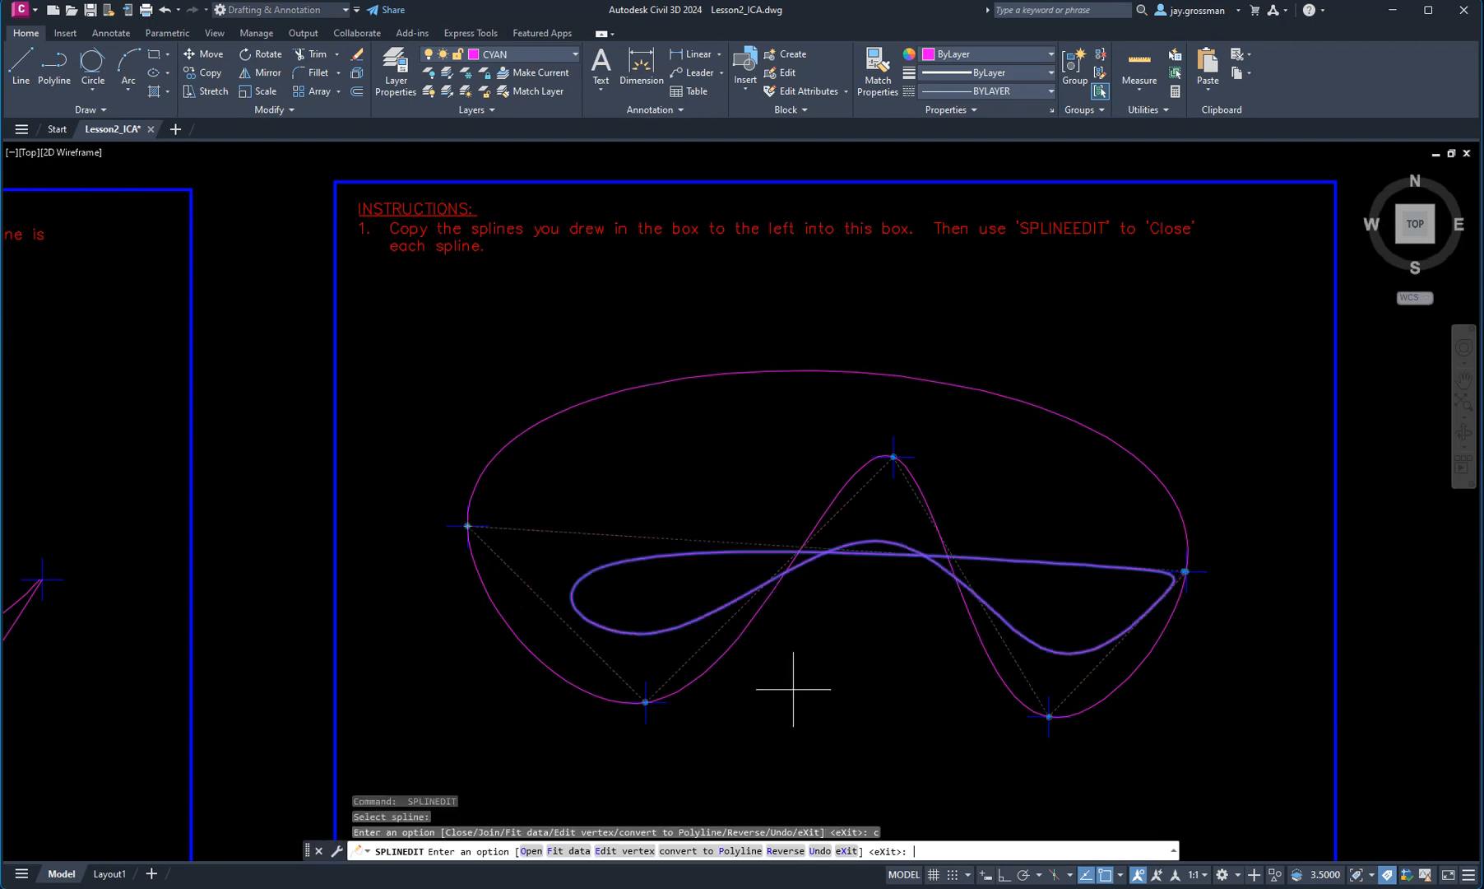
pyautogui.press('Return')
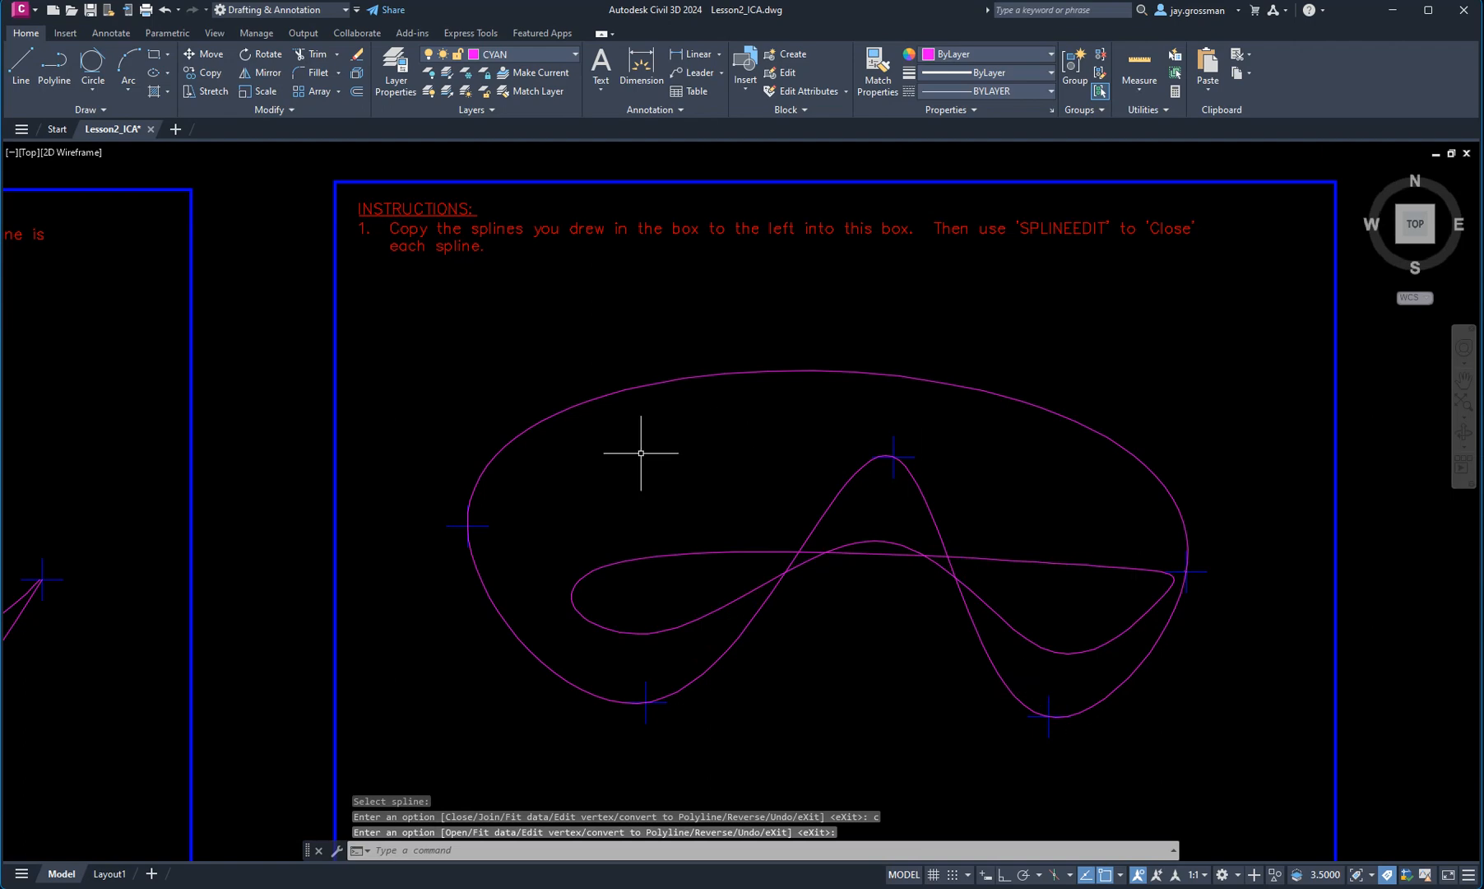
# Step: Examine the Object Snap Single Point Selection instructions beside the four-point box and look over the polygon exercises
pyautogui.scroll(-4, 700, 599)
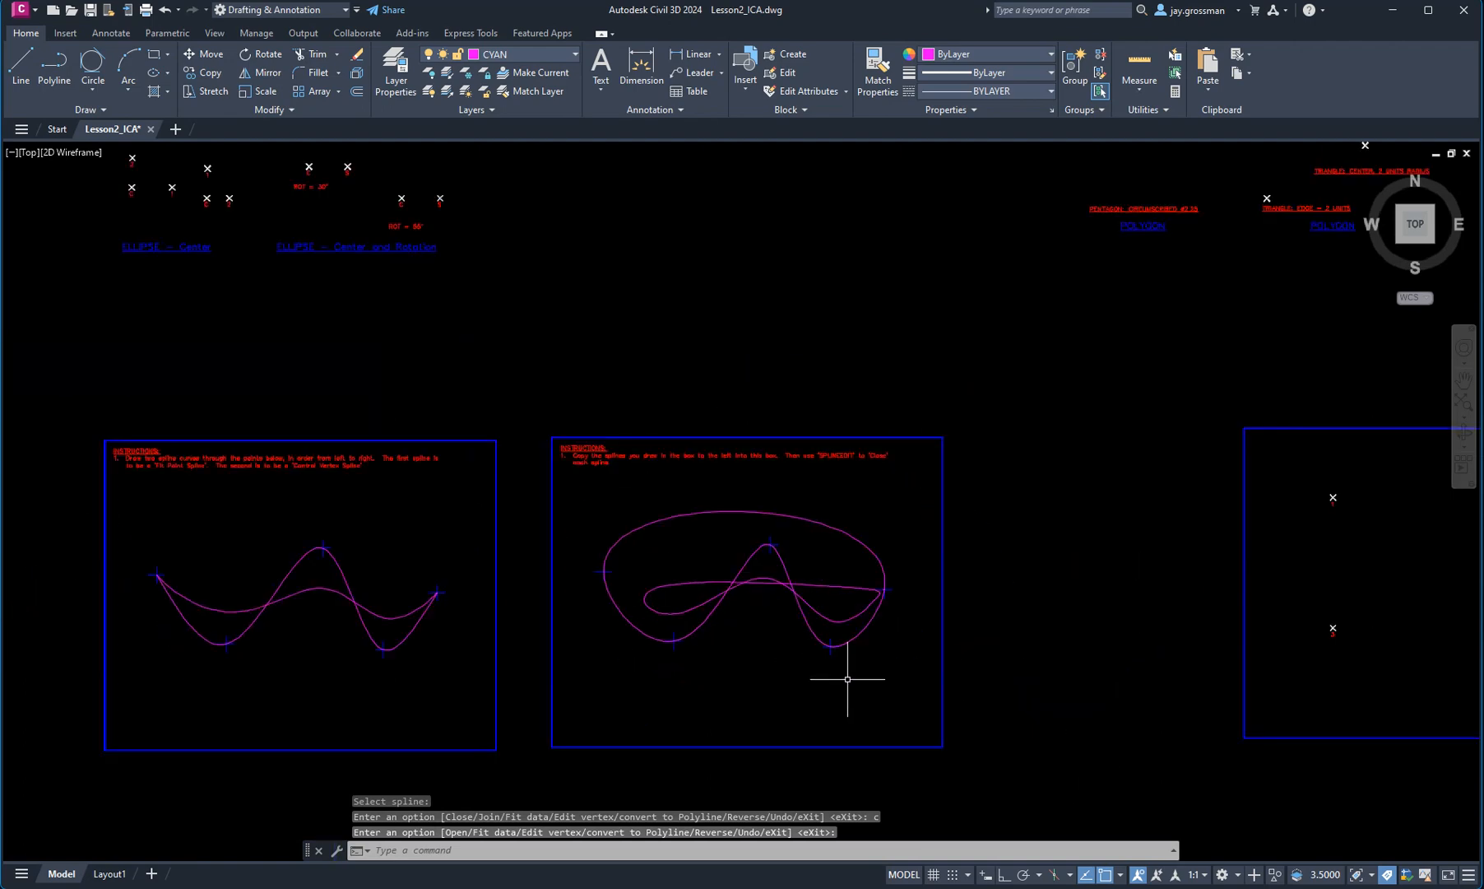
pyautogui.scroll(-2, 856, 679)
pyautogui.moveTo(884, 634); pyautogui.dragTo(590, 670, button='middle')
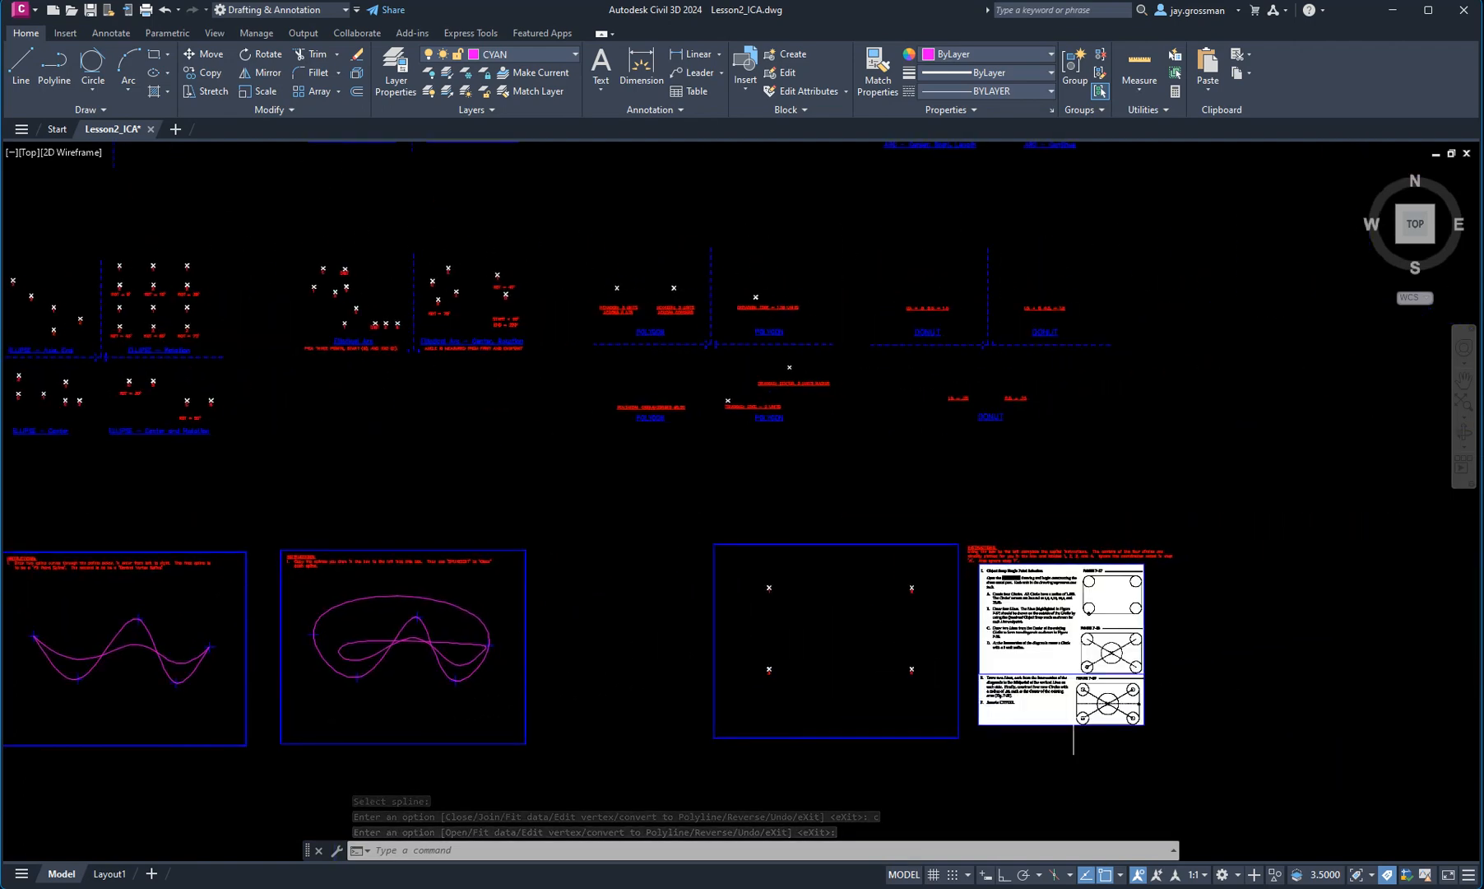
pyautogui.scroll(4, 1074, 728)
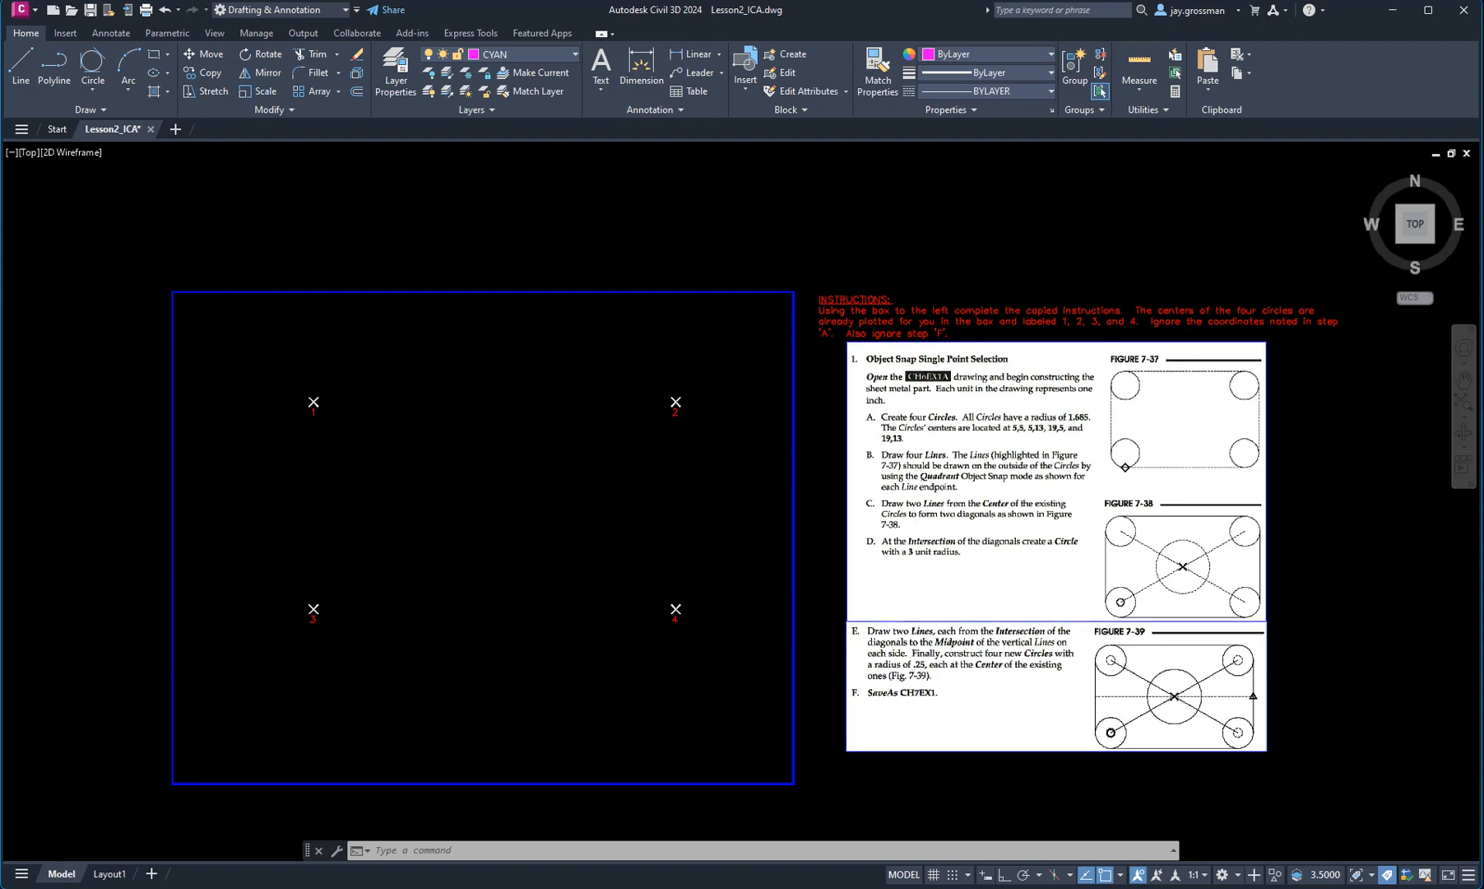
pyautogui.scroll(-8, 533, 643)
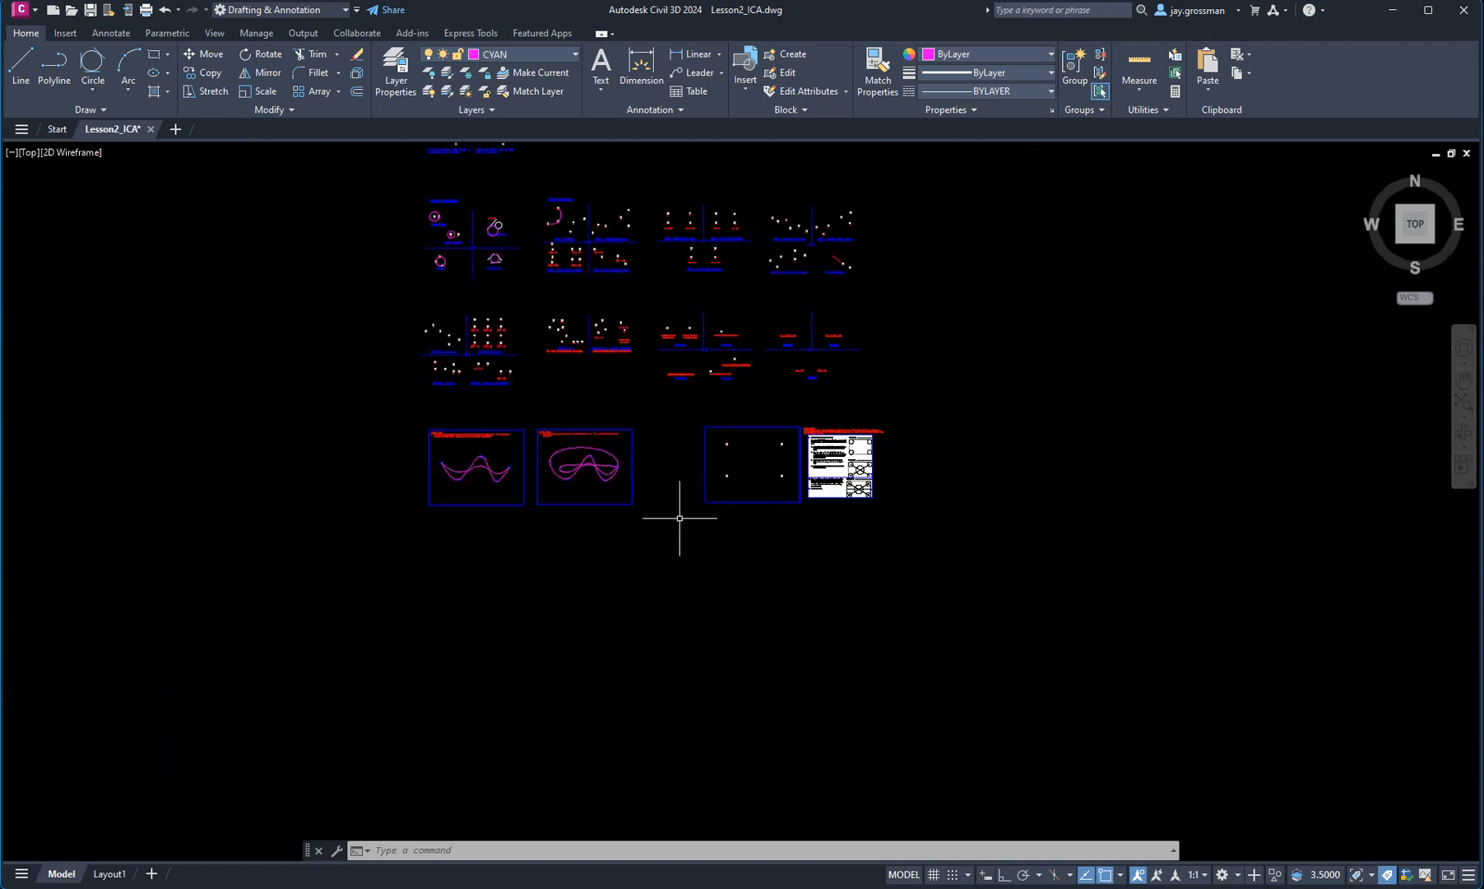
pyautogui.scroll(10, 666, 566)
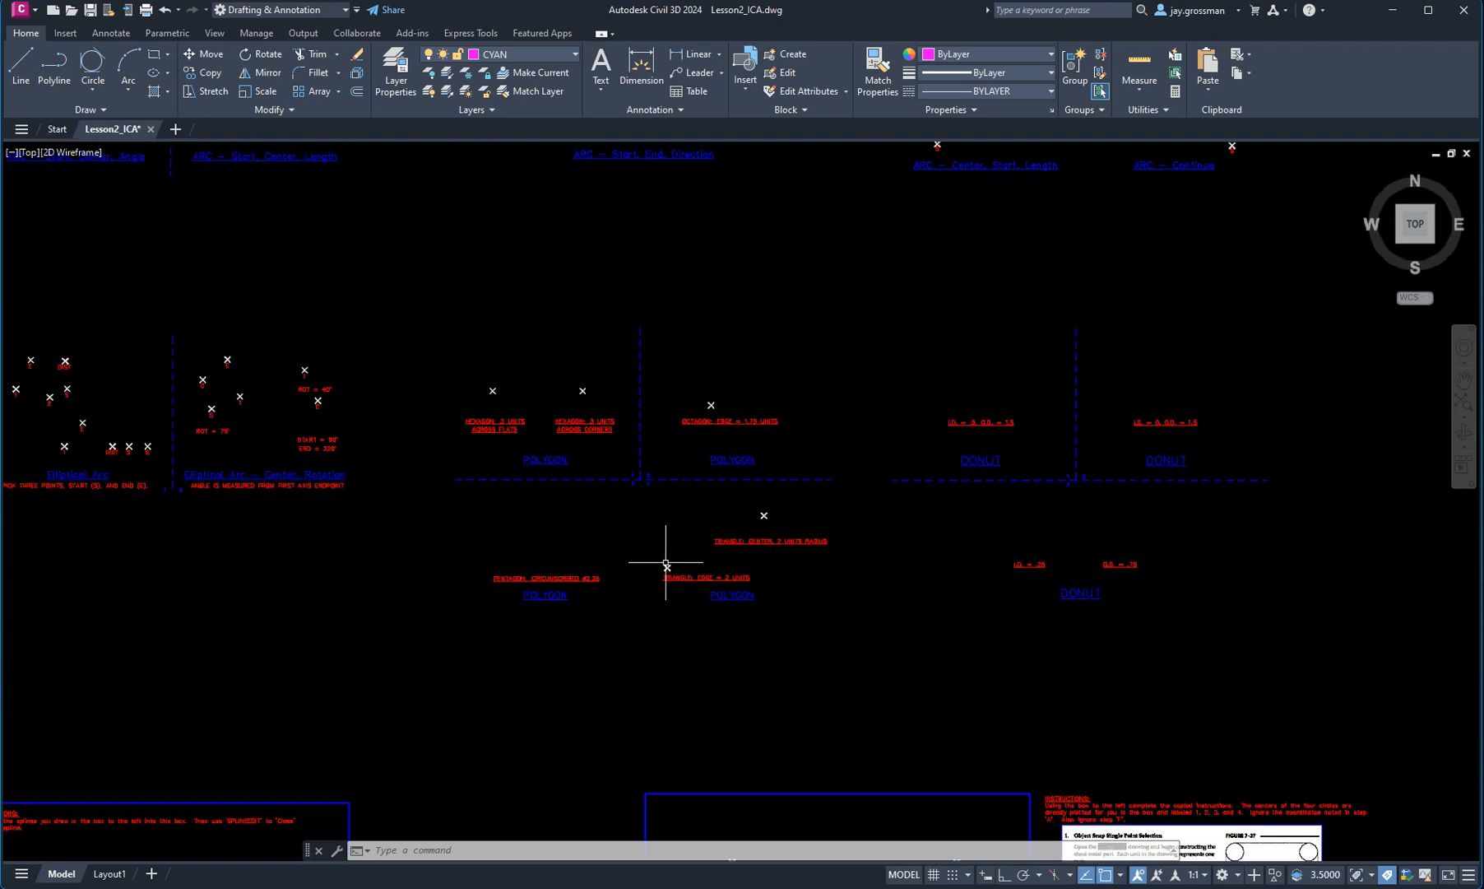
pyautogui.scroll(4, 640, 579)
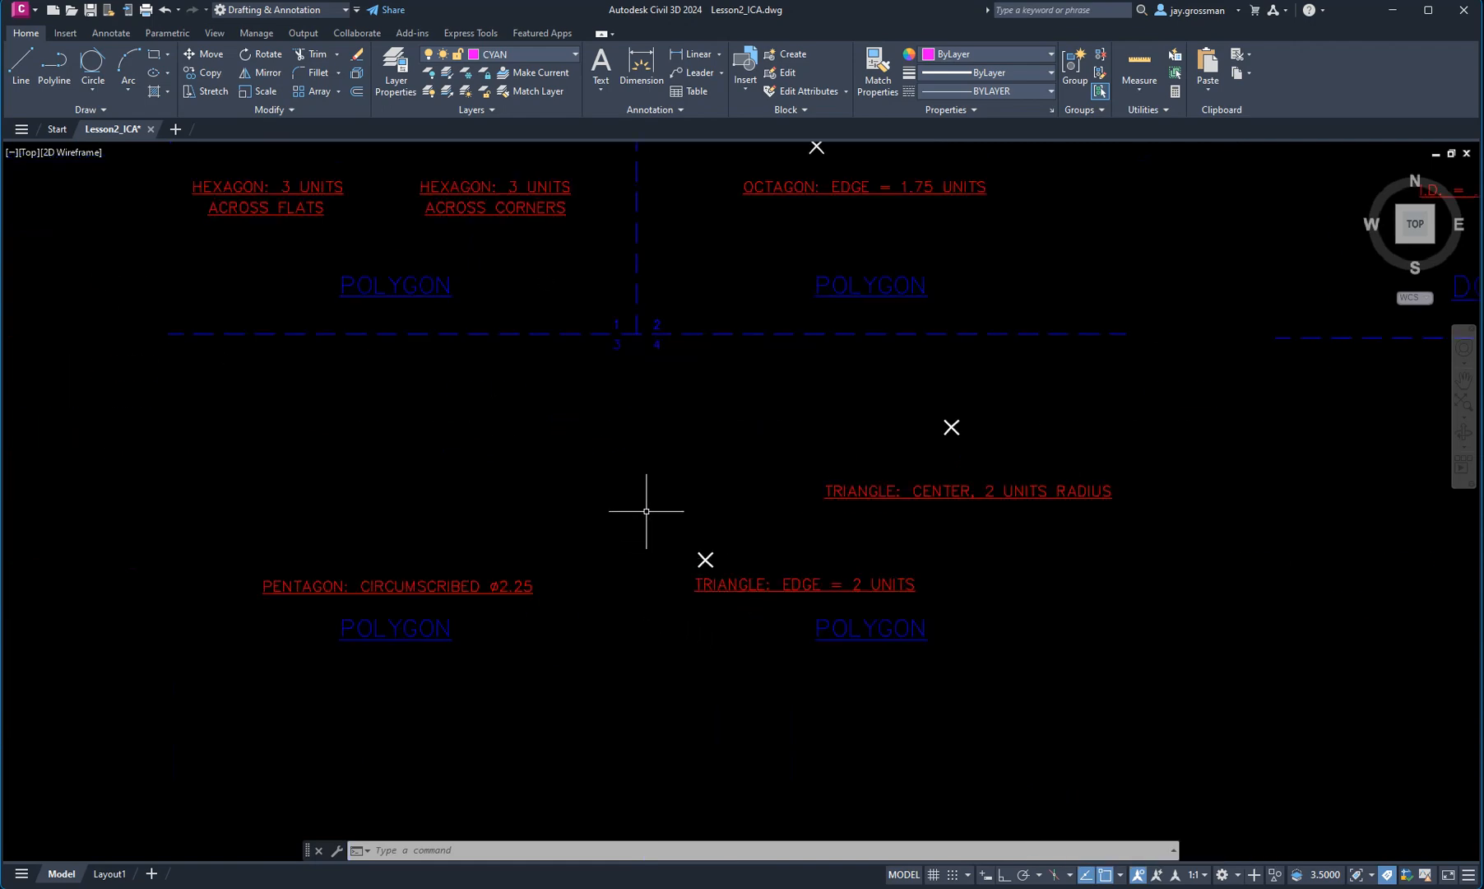
pyautogui.scroll(-6, 689, 702)
pyautogui.moveTo(652, 689)
pyautogui.mouseDown(button='middle')
pyautogui.moveTo(702, 629)
pyautogui.moveTo(896, 601)
pyautogui.moveTo(888, 652)
pyautogui.mouseUp(button='middle')
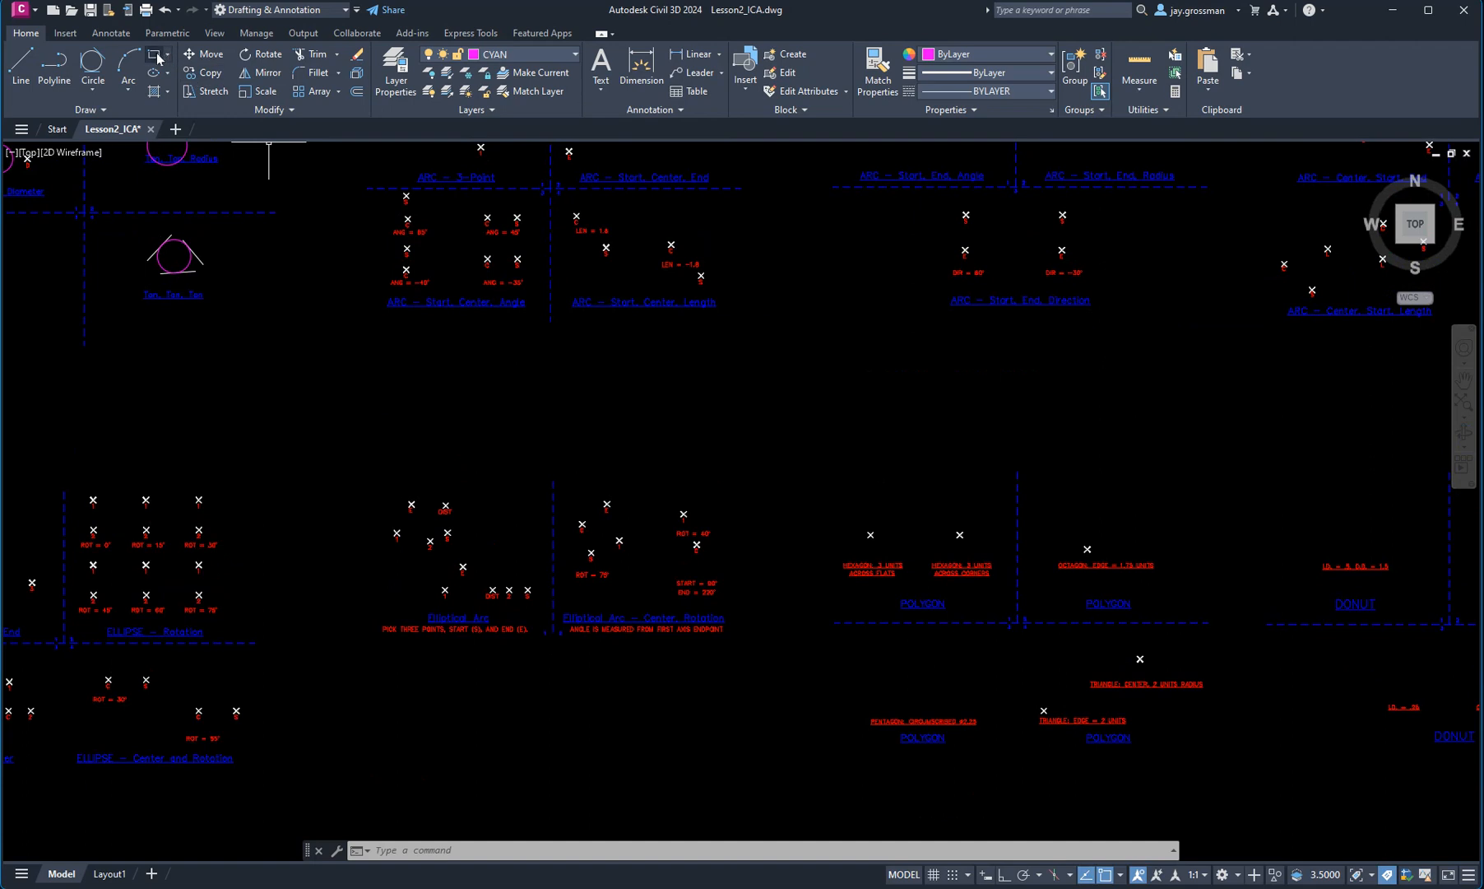
# Step: Draw a 6-sided polygon circumscribed about a circle, centred on the point above the ACROSS FLATS label, picking the radius freehand
pyautogui.click(106, 110)
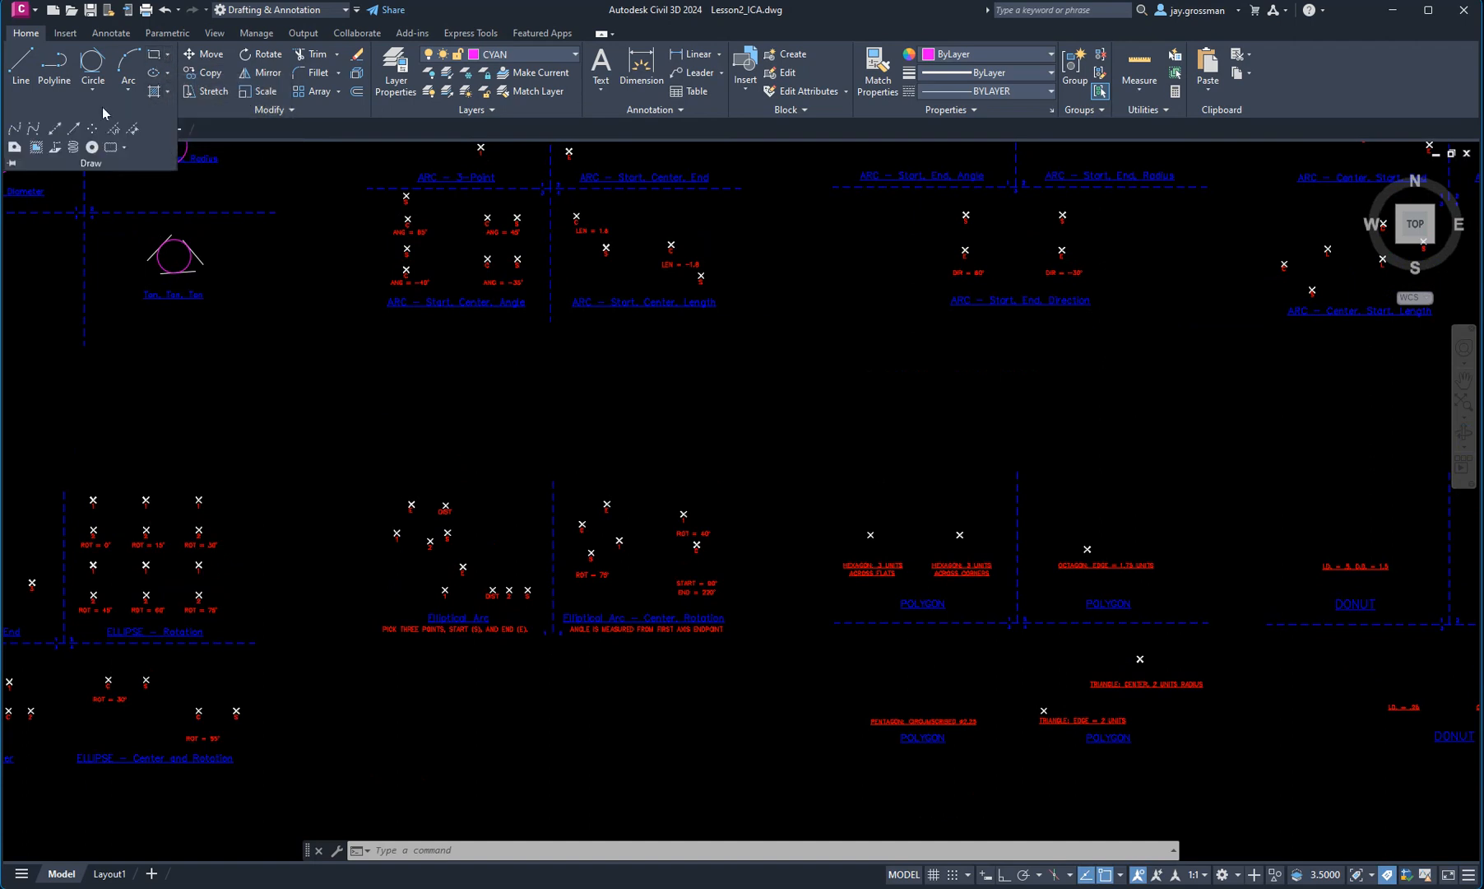
pyautogui.click(167, 55)
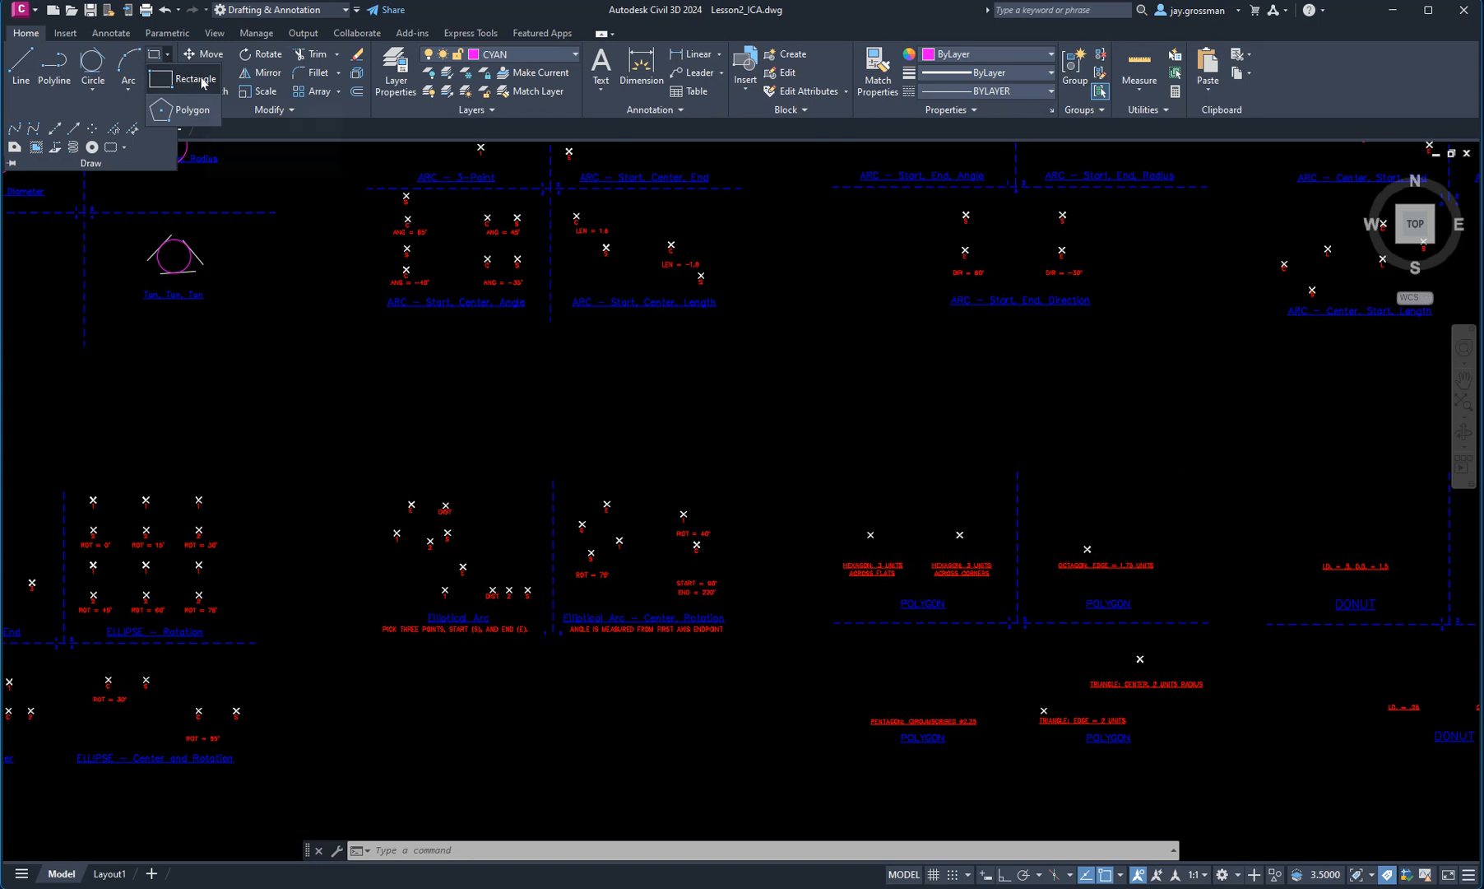
pyautogui.click(188, 110)
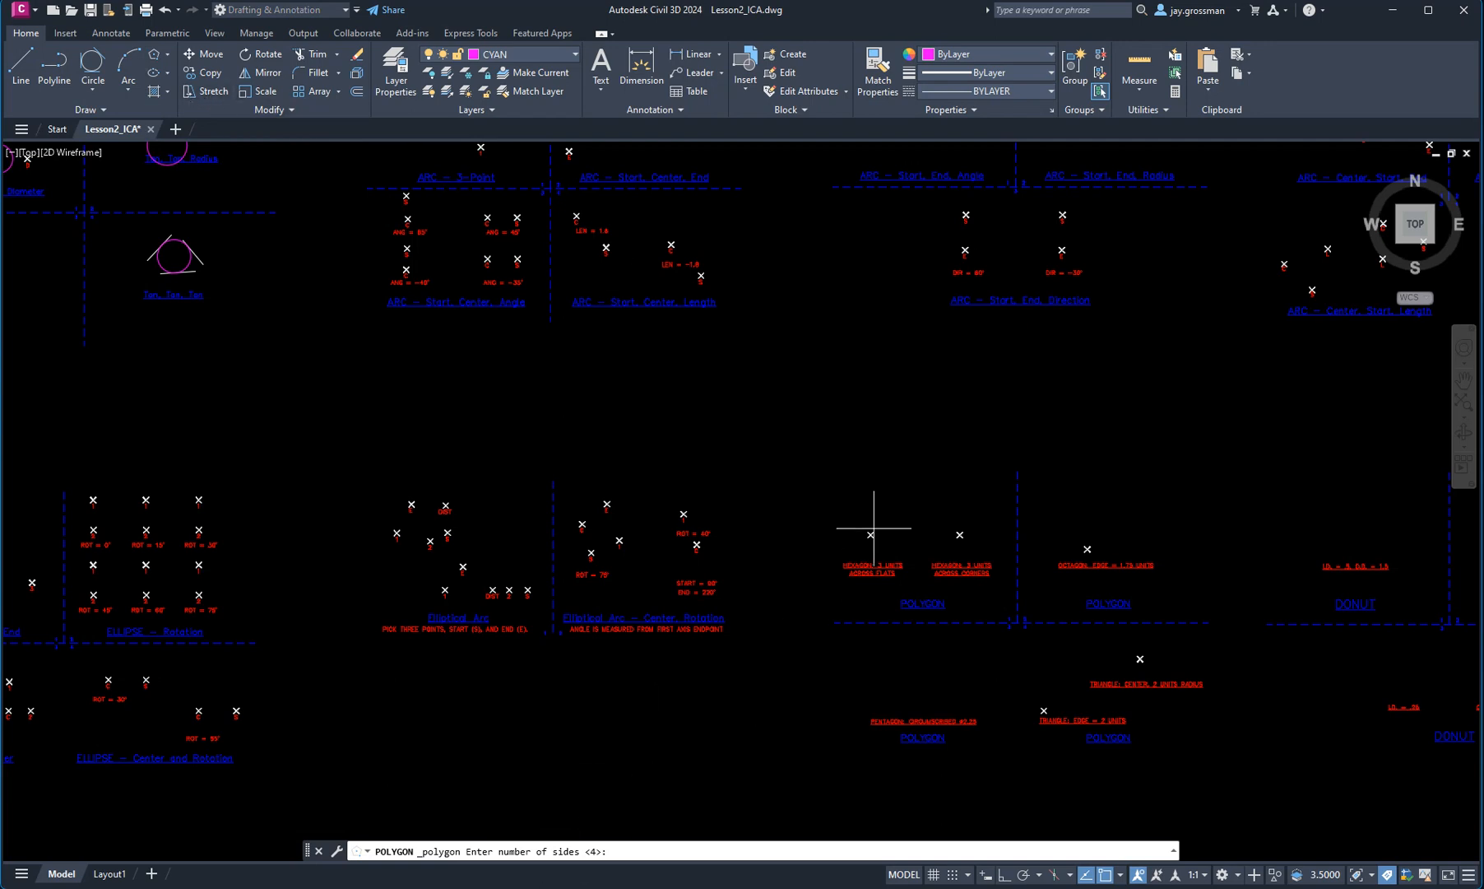
pyautogui.scroll(5, 888, 528)
pyautogui.moveTo(894, 612); pyautogui.dragTo(812, 412, button='middle')
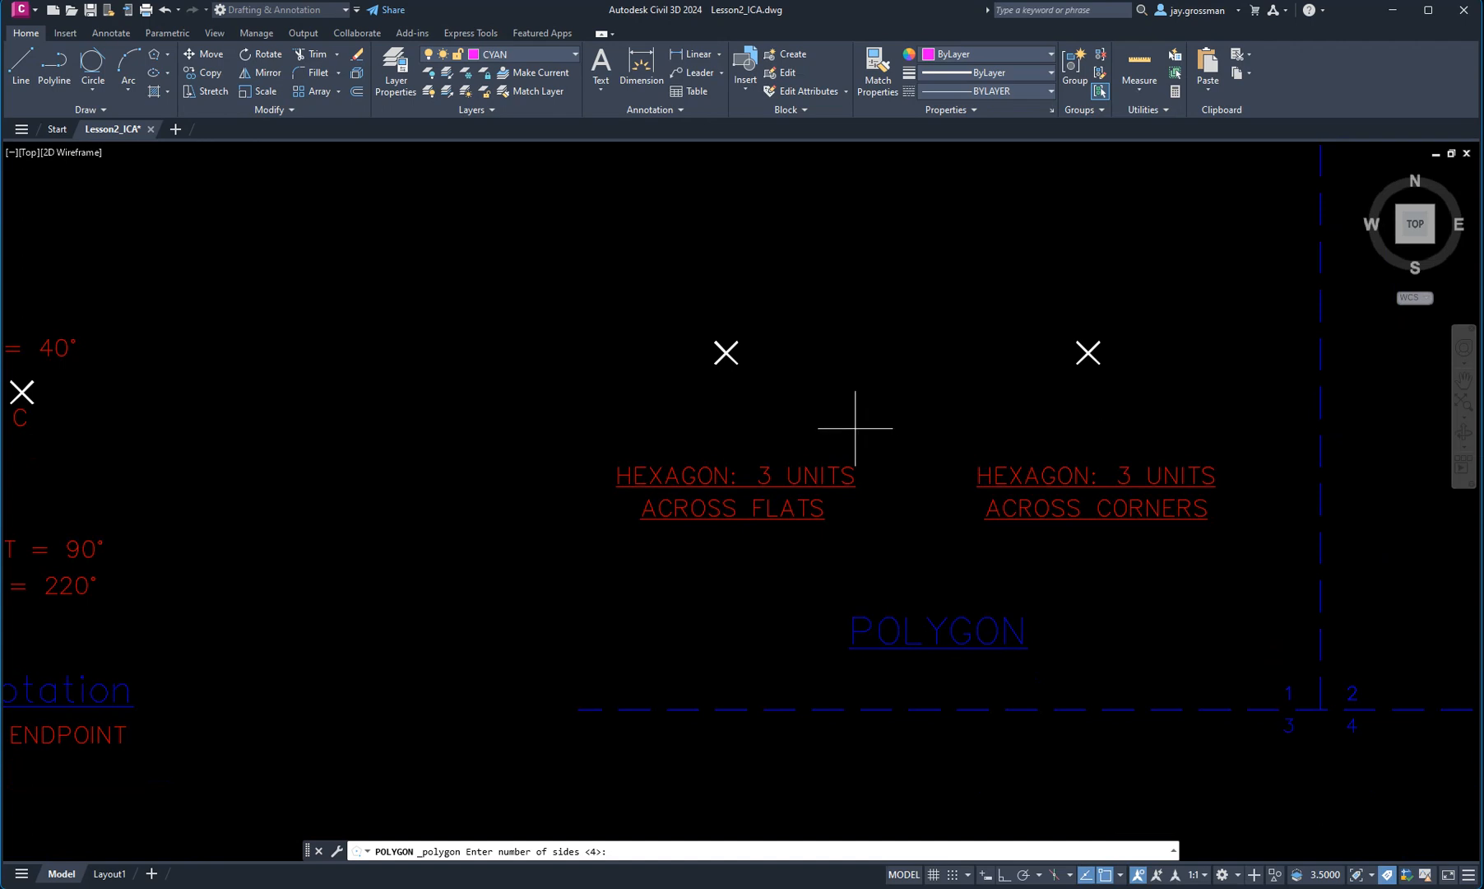
pyautogui.press('Return')
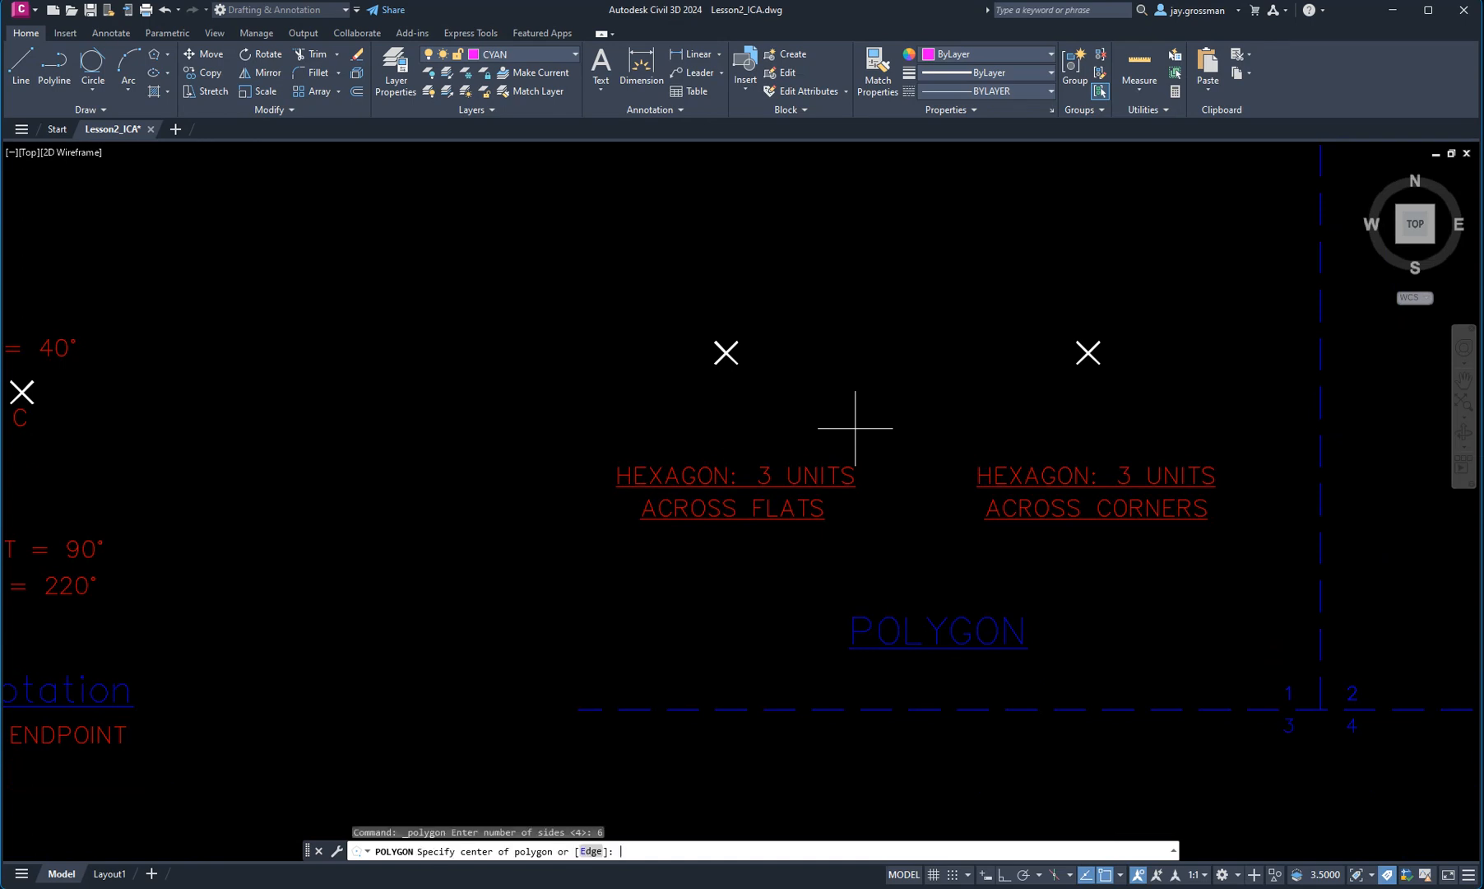
pyautogui.click(726, 352)
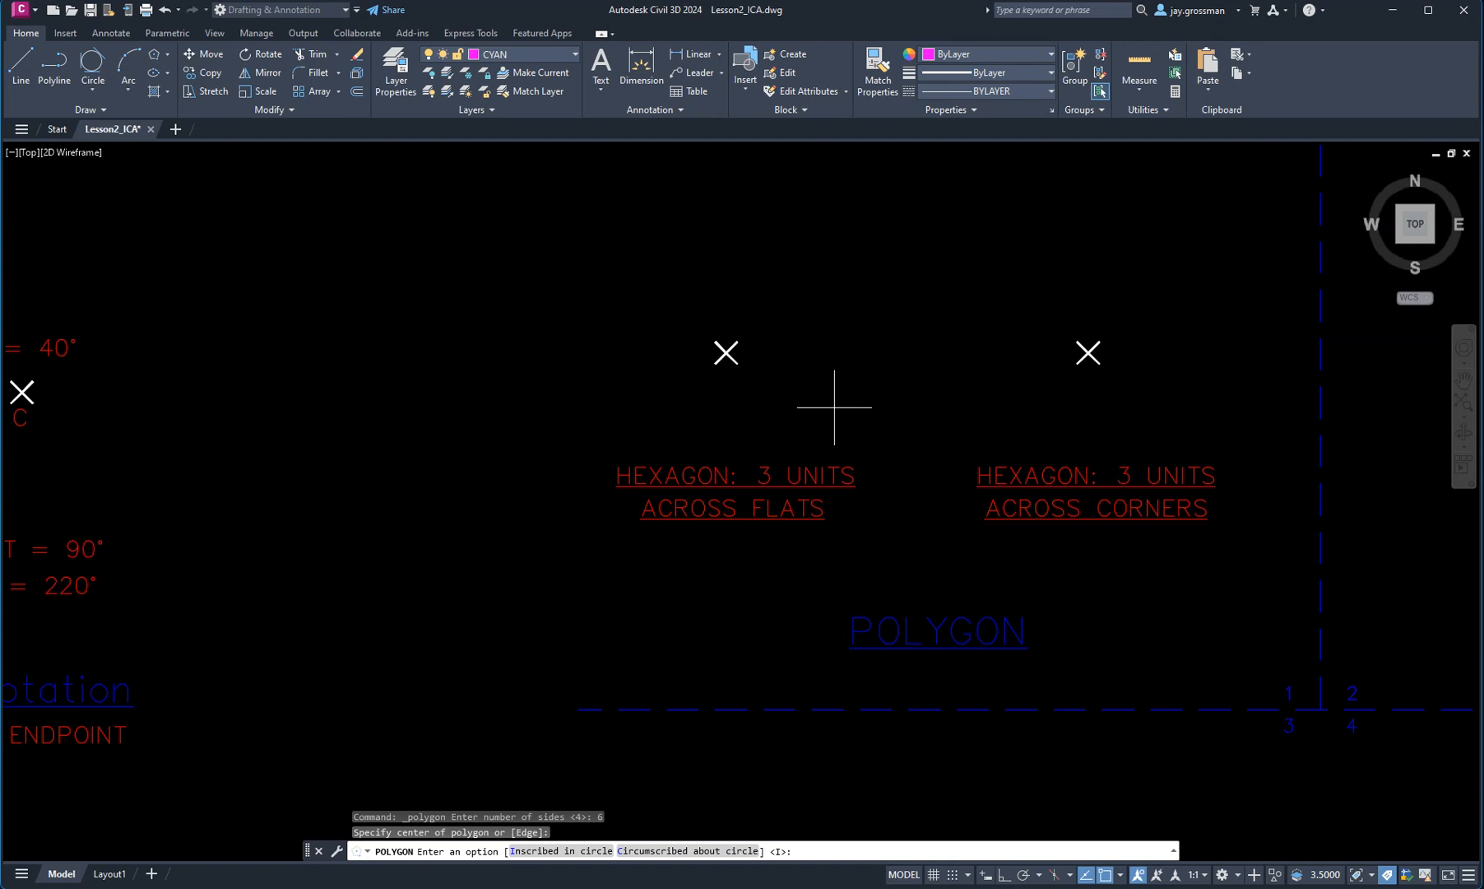
pyautogui.click(663, 850)
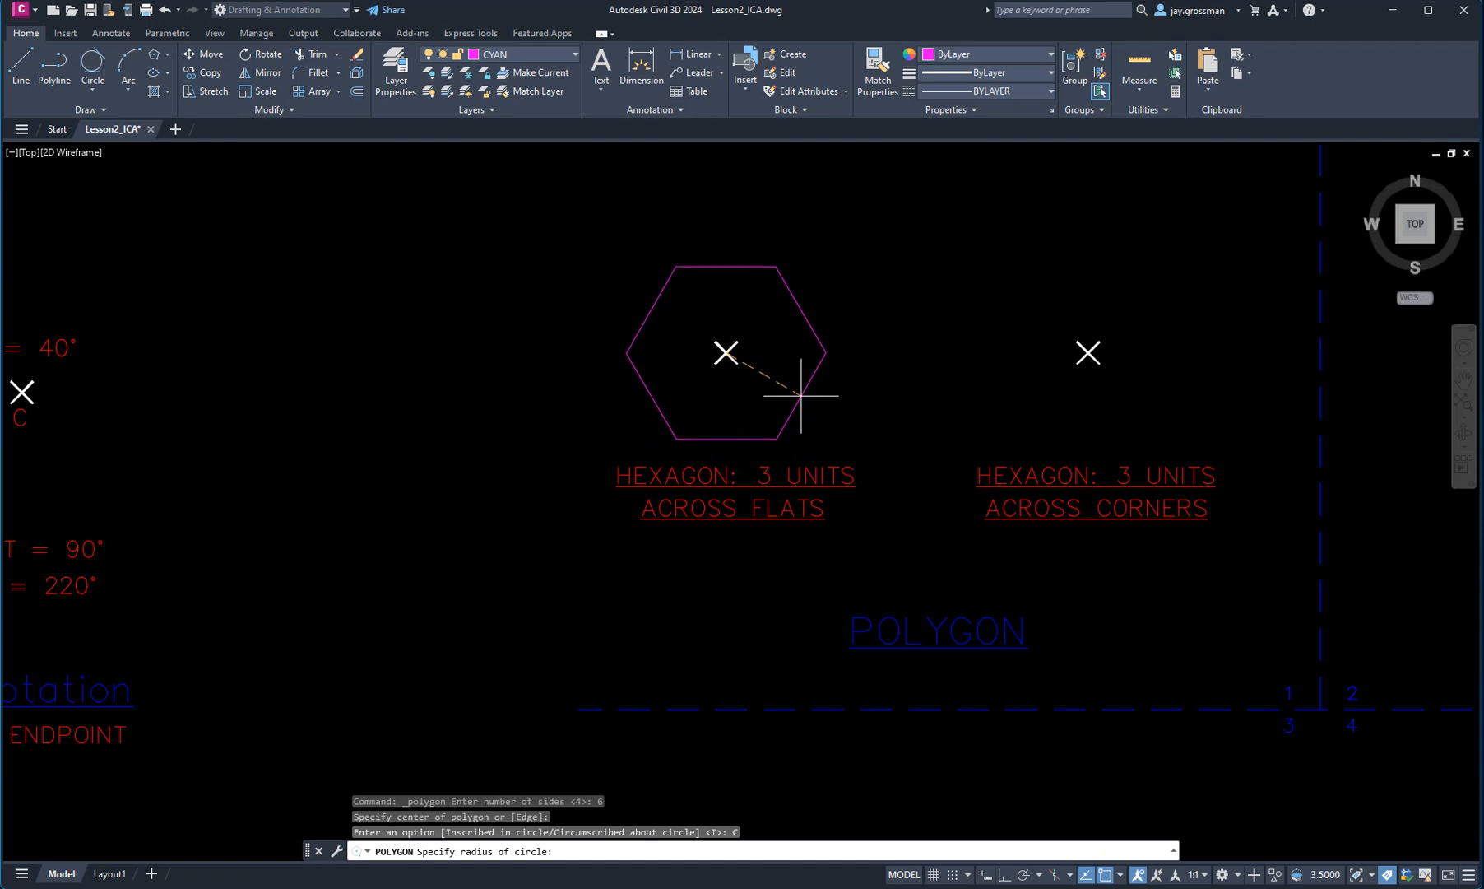
pyautogui.click(801, 394)
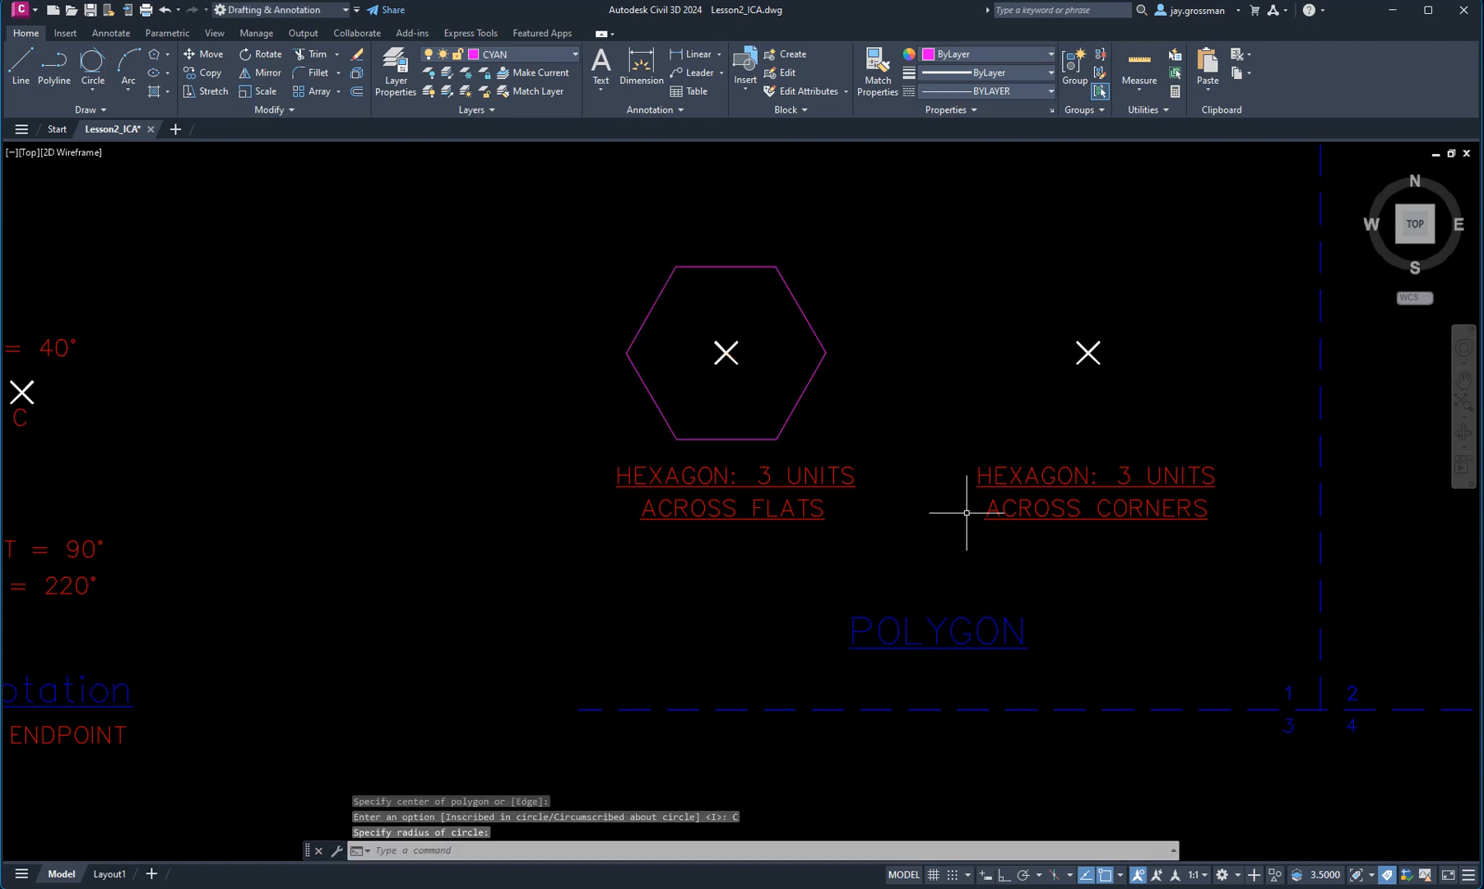
# Step: Draw a 6-sided polygon inscribed in a circle, centred on the point above the ACROSS CORNERS label, picking the radius freehand
pyautogui.press('Return')
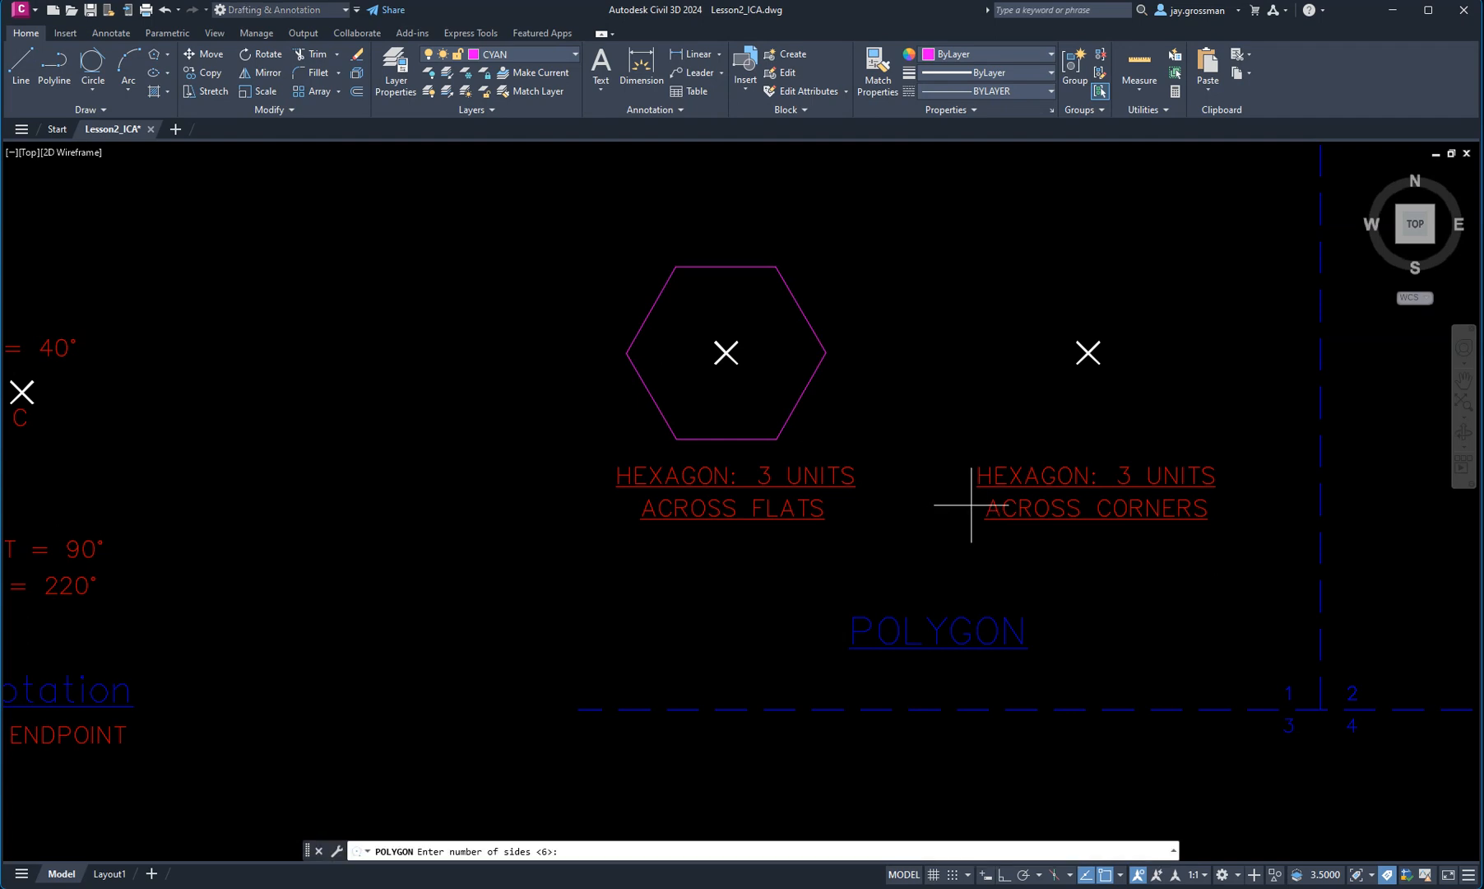
pyautogui.press('Return')
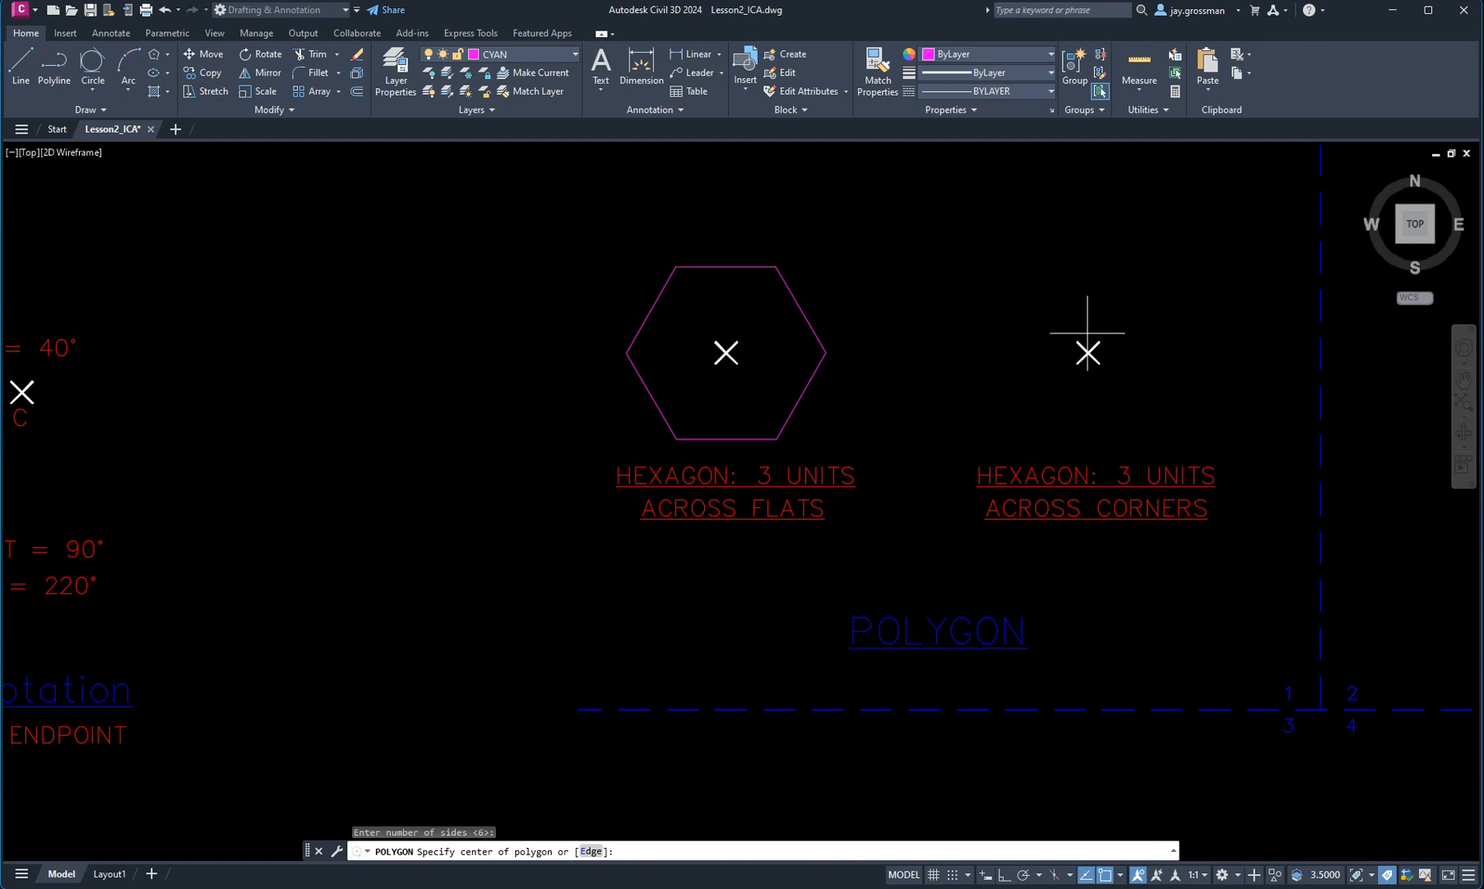
pyautogui.click(1088, 352)
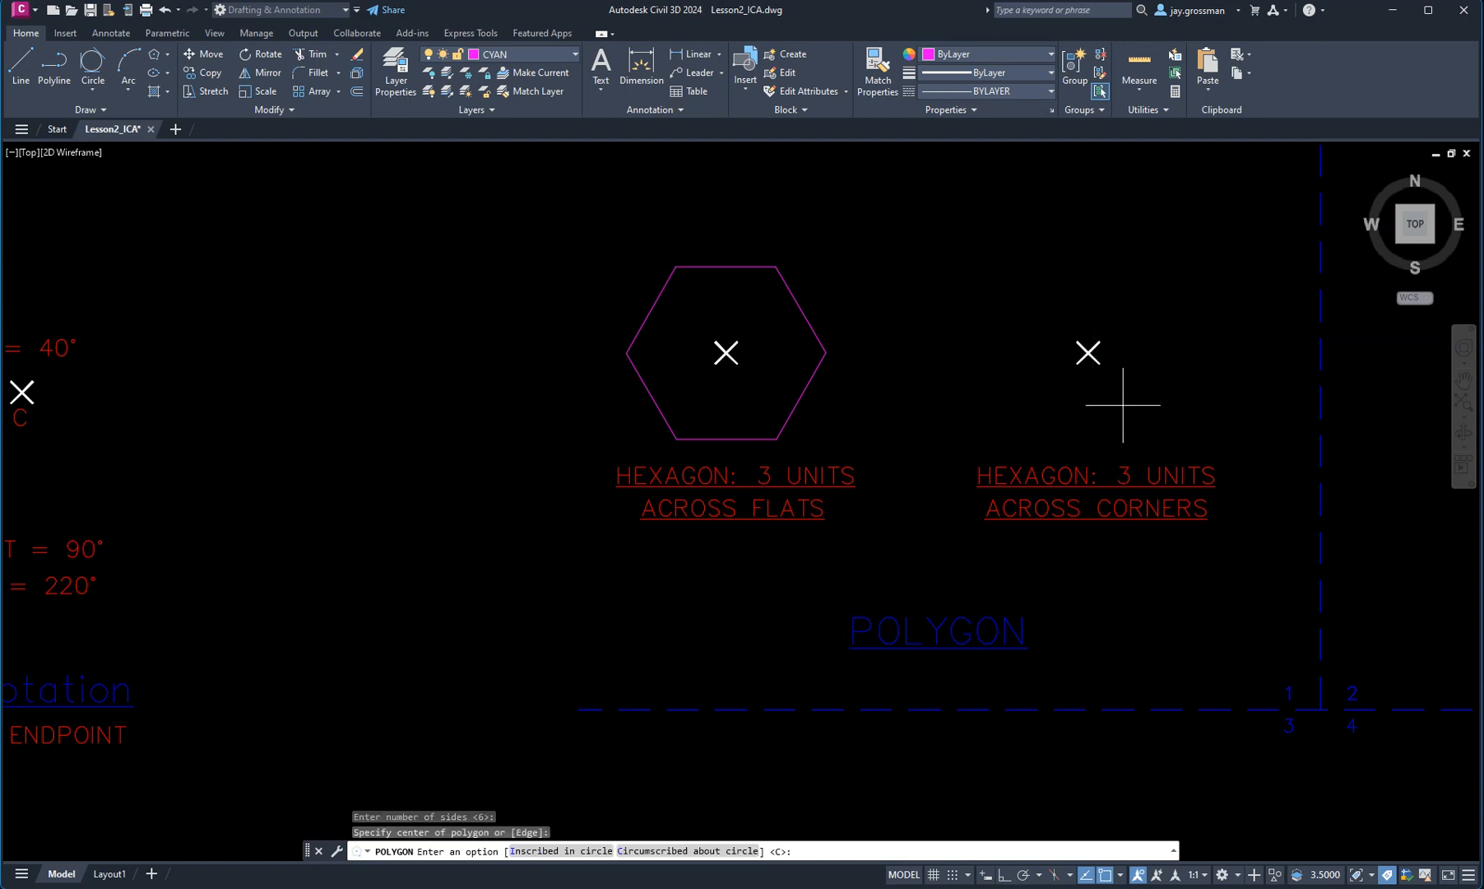
pyautogui.write('i')
pyautogui.press('Return')
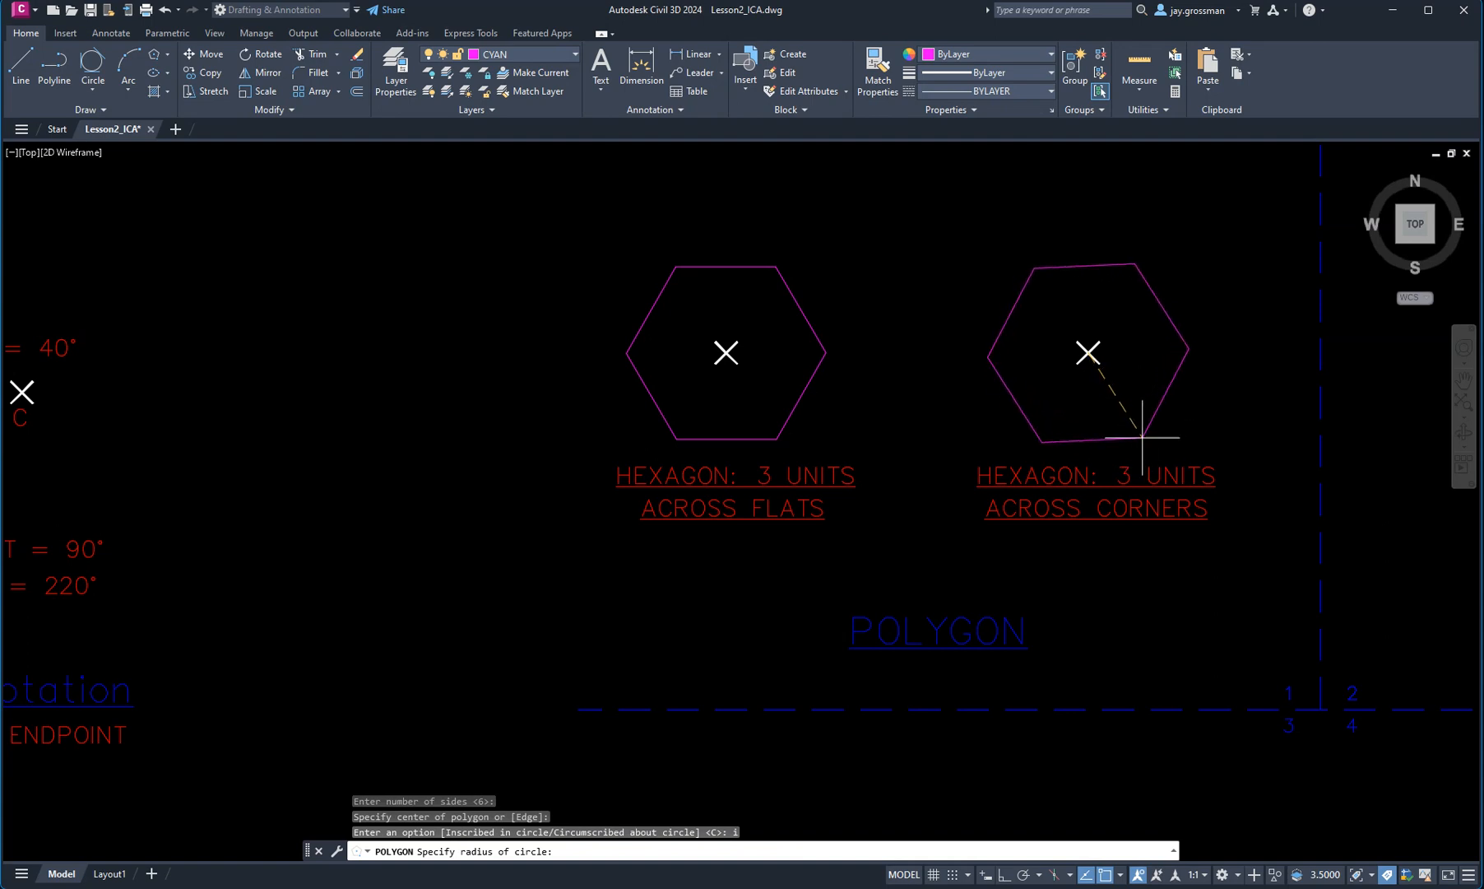
pyautogui.click(1140, 444)
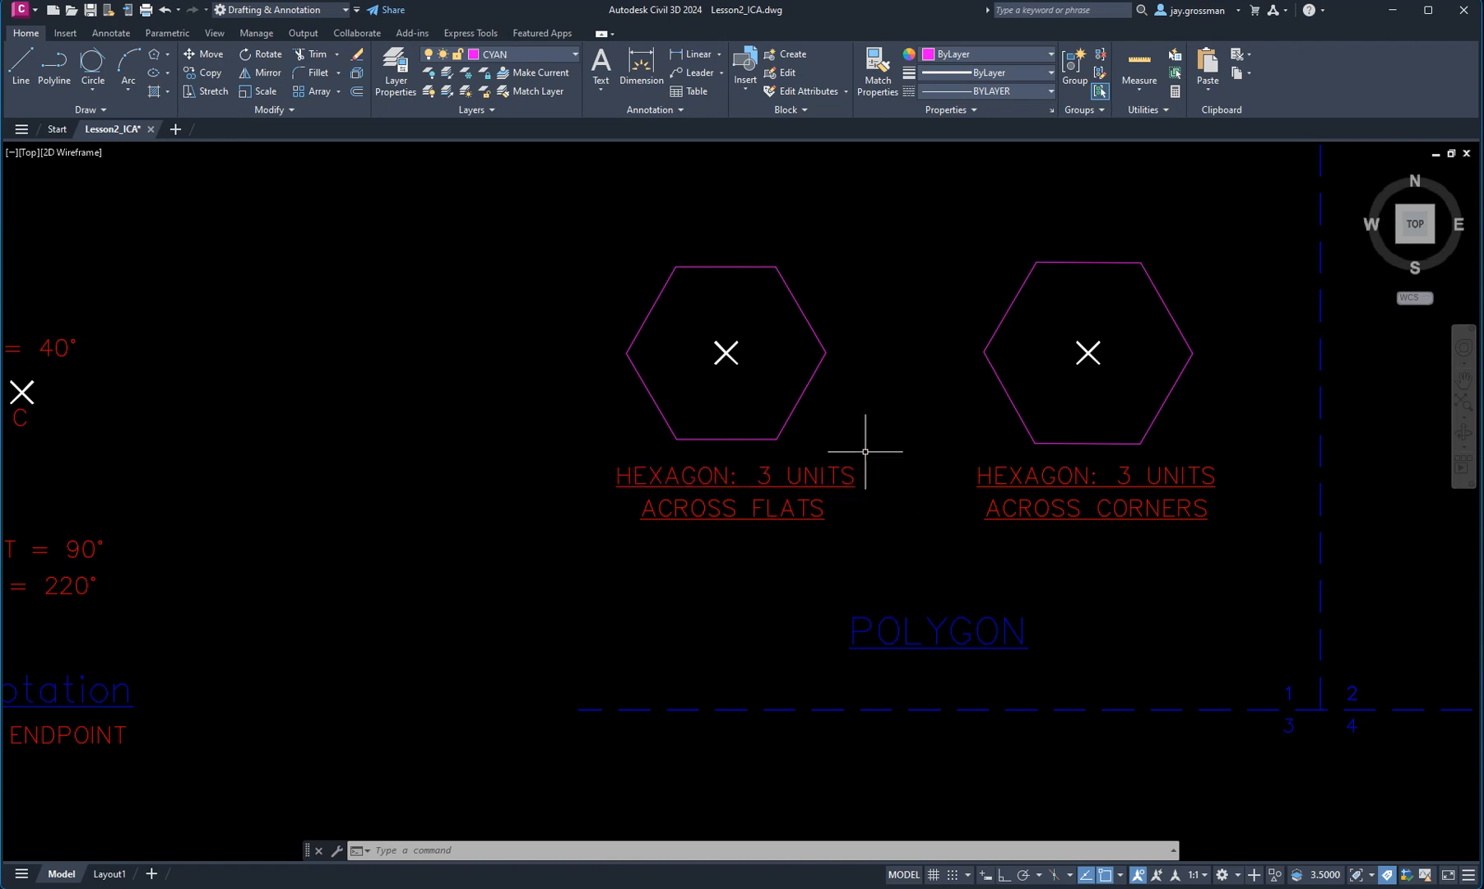
# Step: Draw a donut with inside diameter 0.5 and outside diameter 1.5 above the I.D. = .5, O.D. = 1.5 label, and end the command
pyautogui.scroll(-2, 1102, 547)
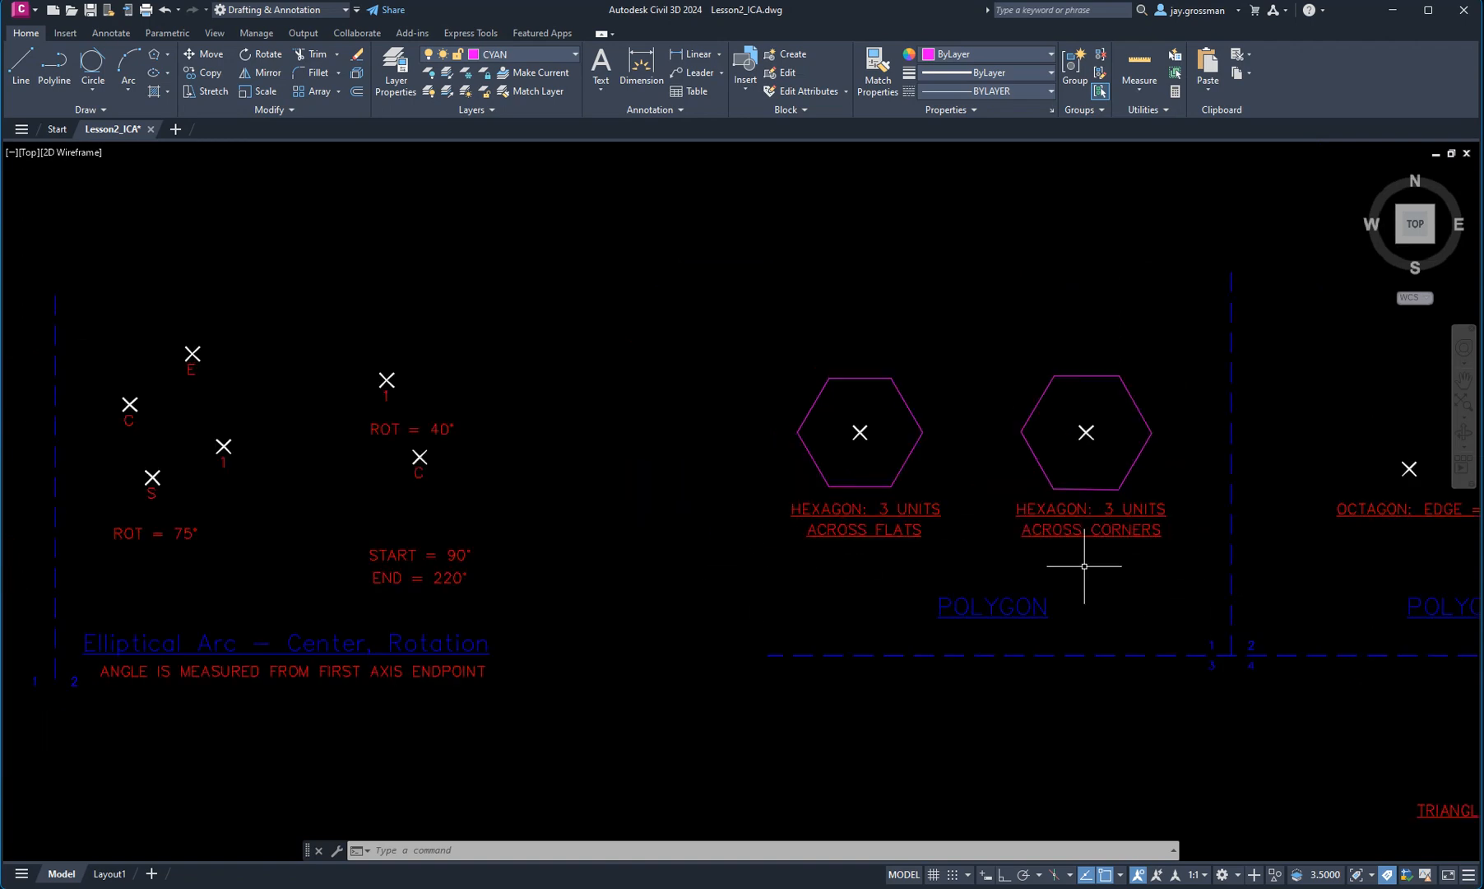
pyautogui.moveTo(1147, 596); pyautogui.dragTo(692, 610, button='middle')
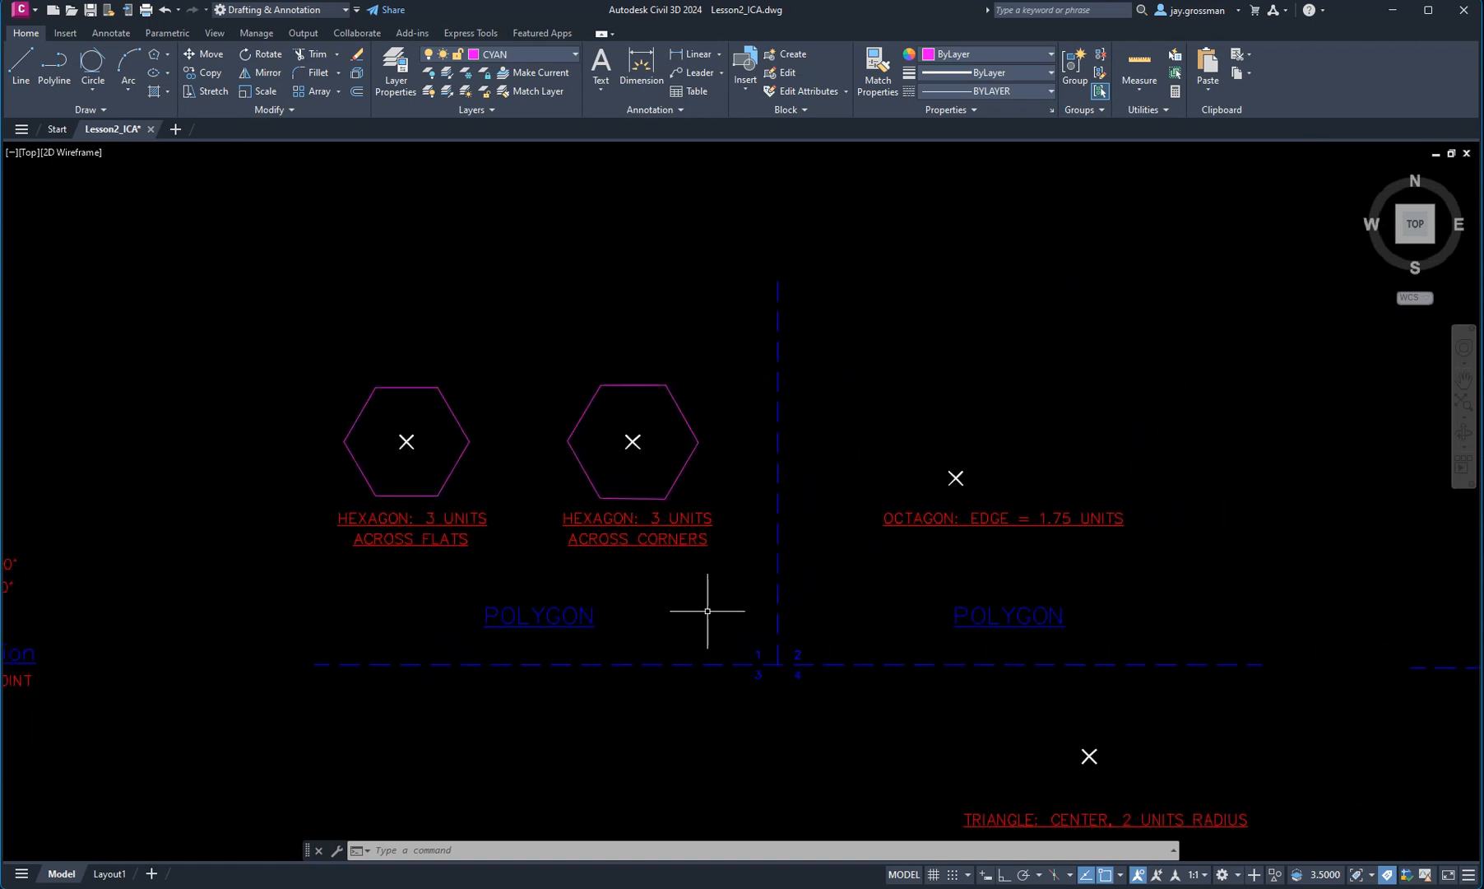
pyautogui.scroll(-2, 770, 609)
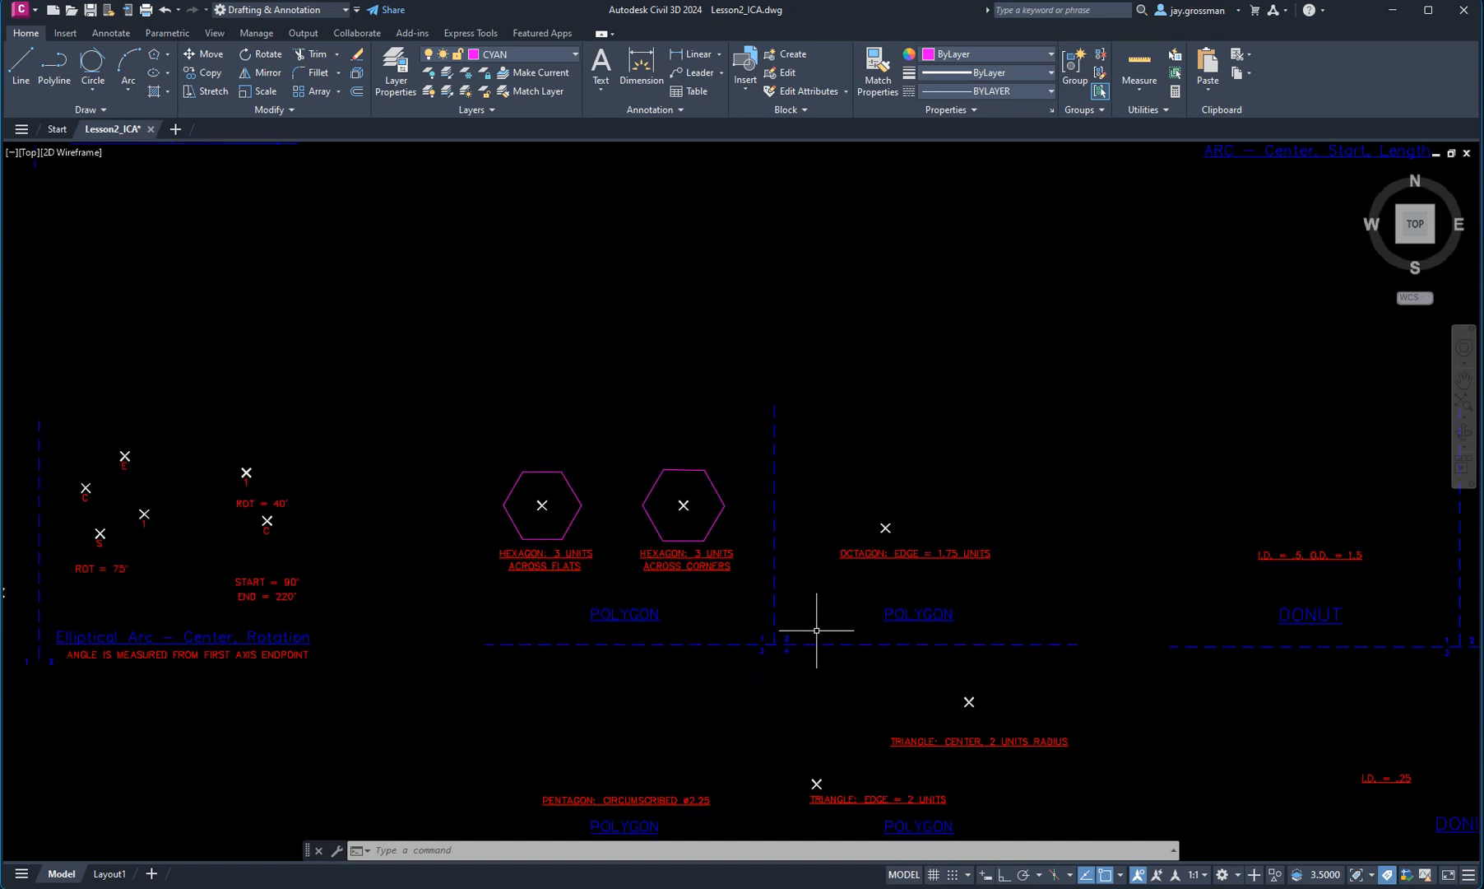
pyautogui.moveTo(1156, 614); pyautogui.dragTo(783, 543, button='middle')
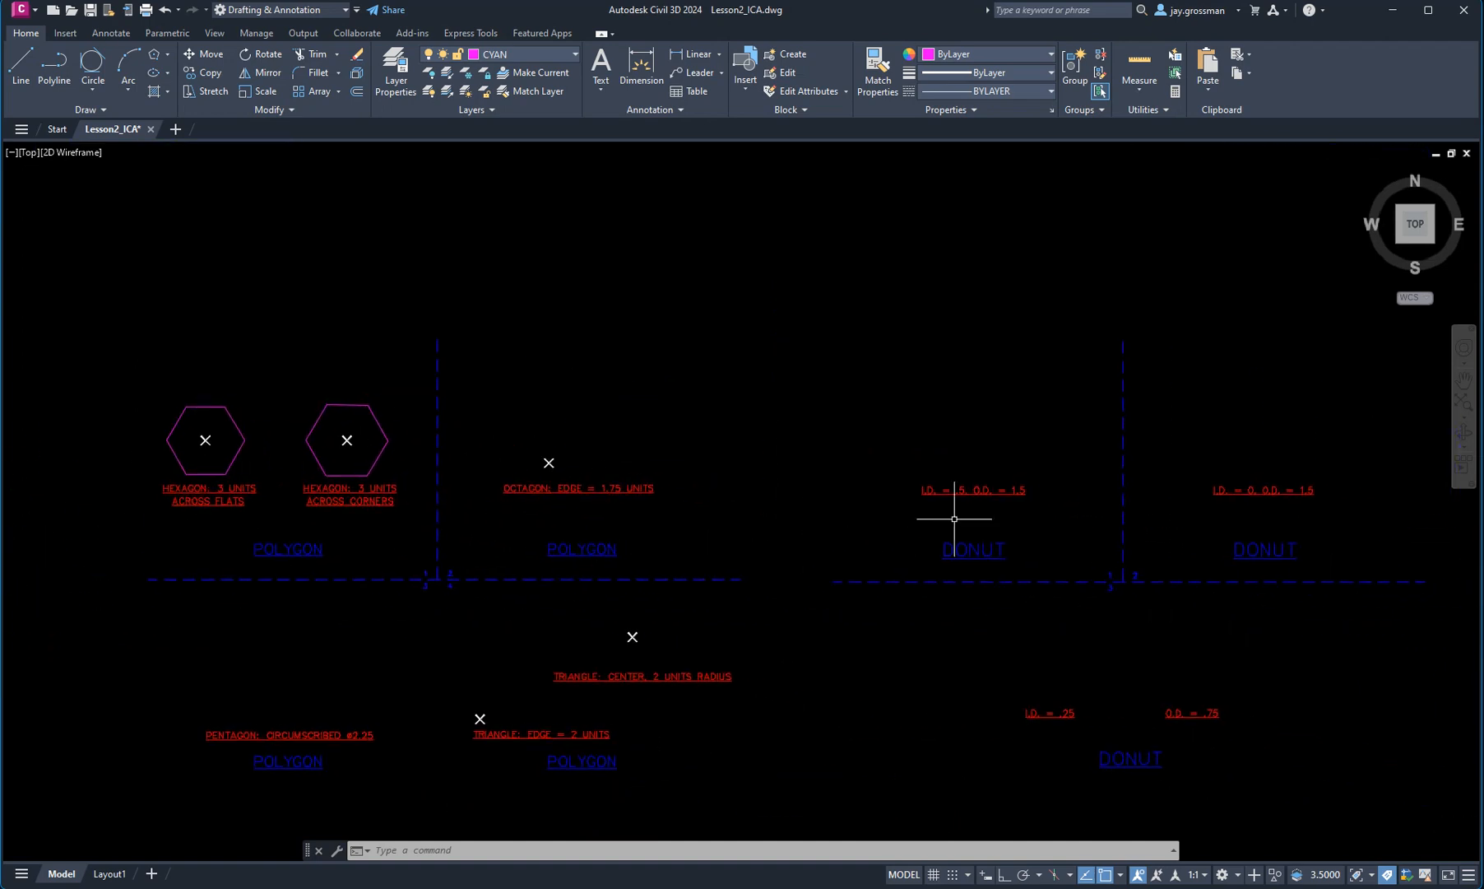
pyautogui.click(87, 109)
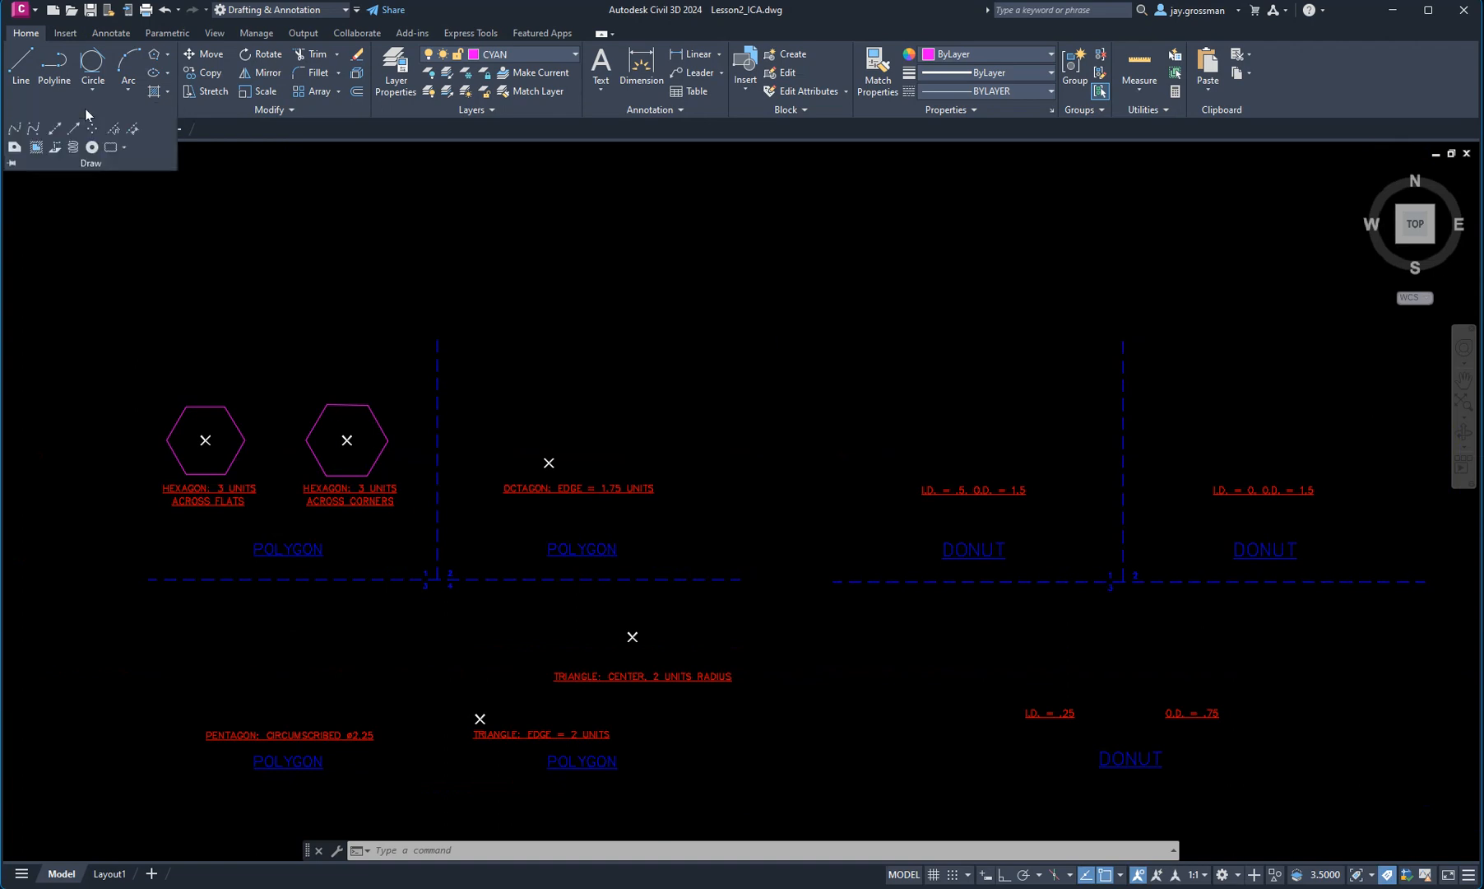
pyautogui.click(92, 149)
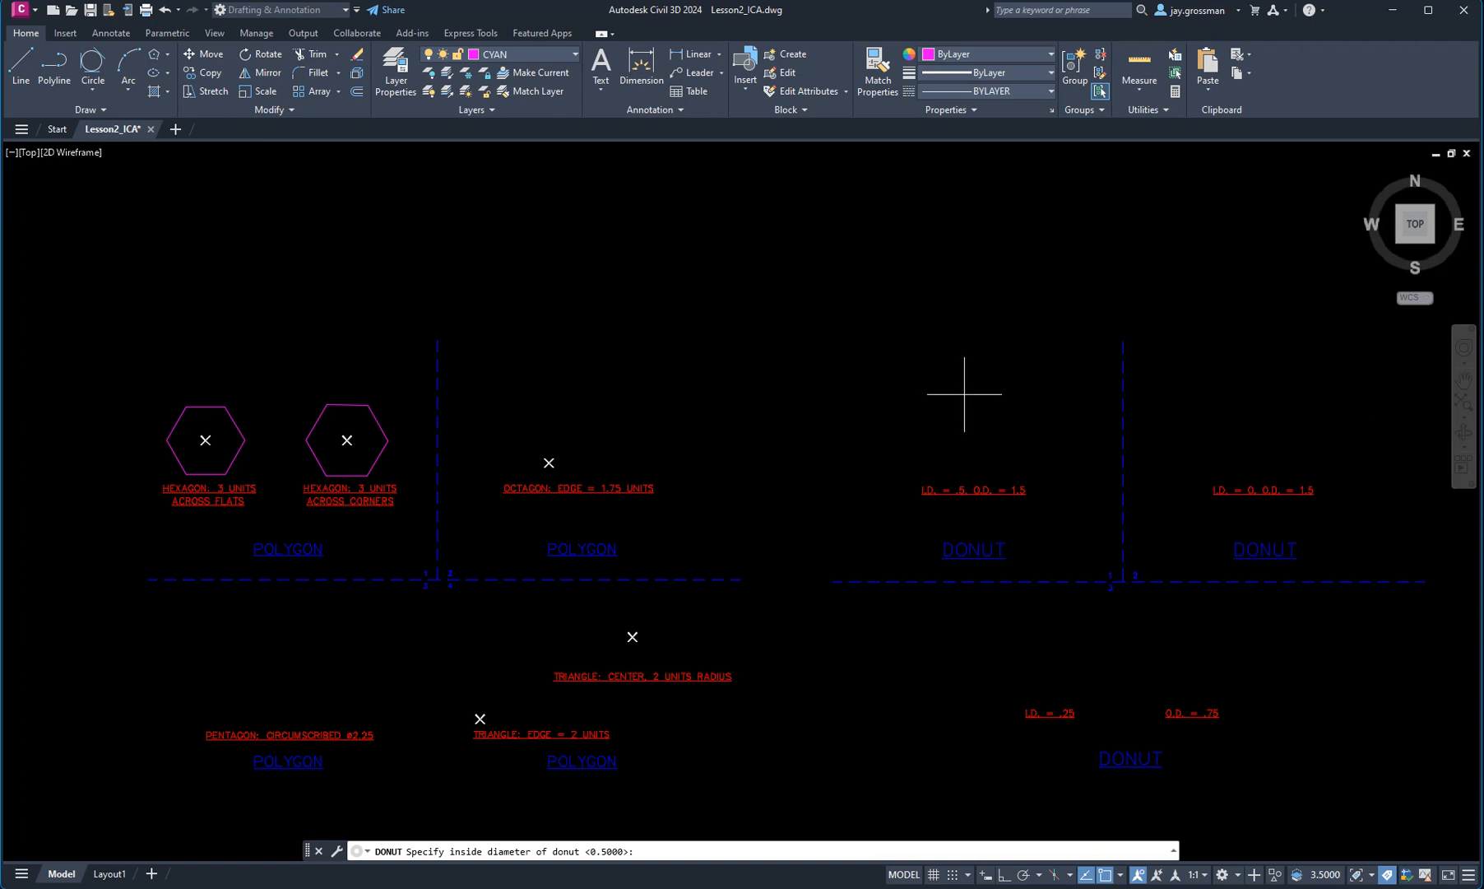
pyautogui.scroll(3, 960, 459)
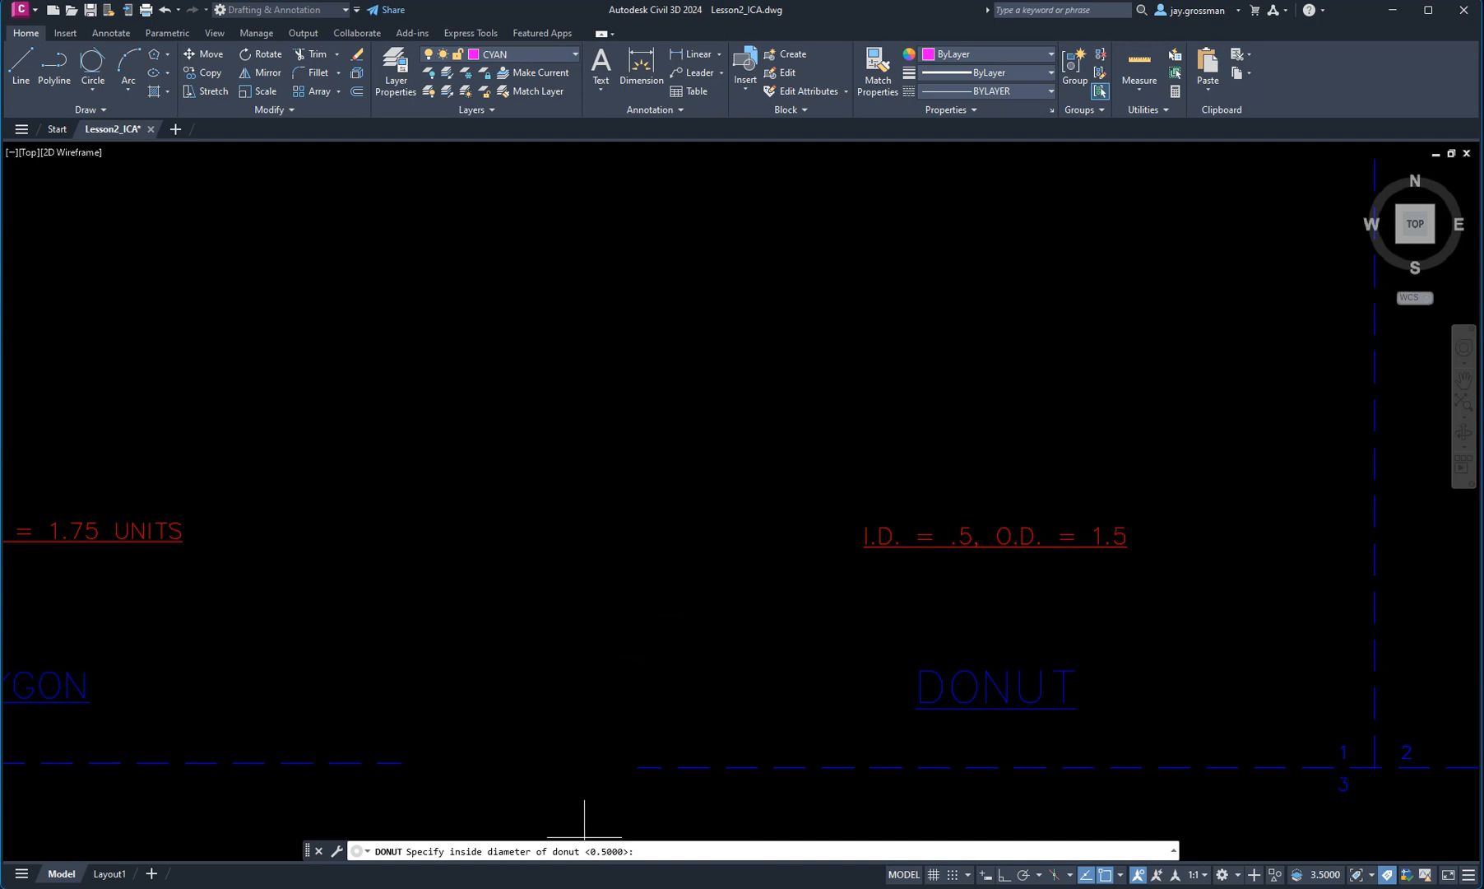
pyautogui.press('Return')
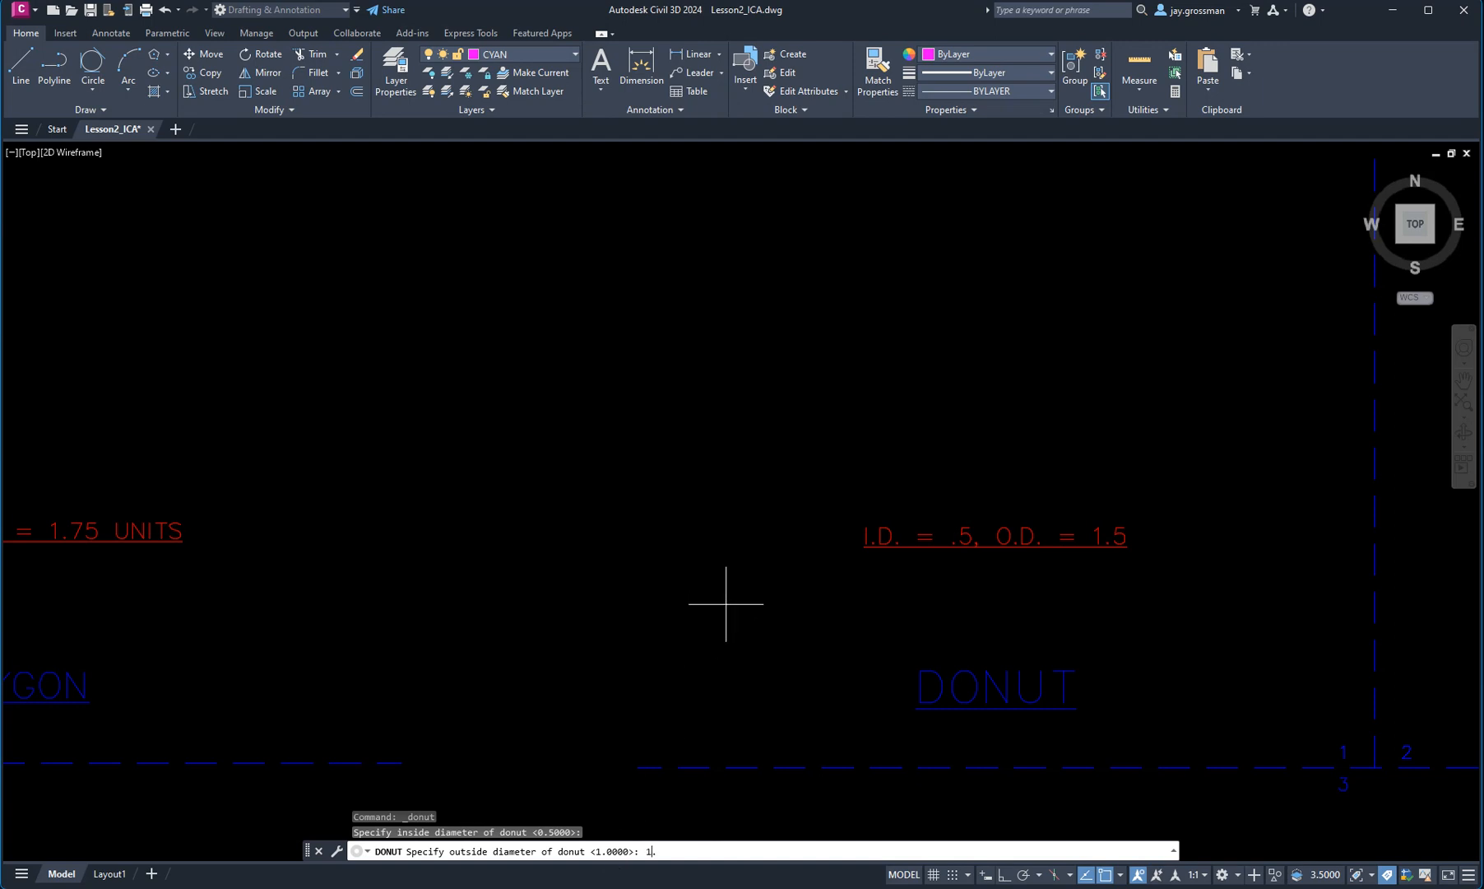
pyautogui.press('Return')
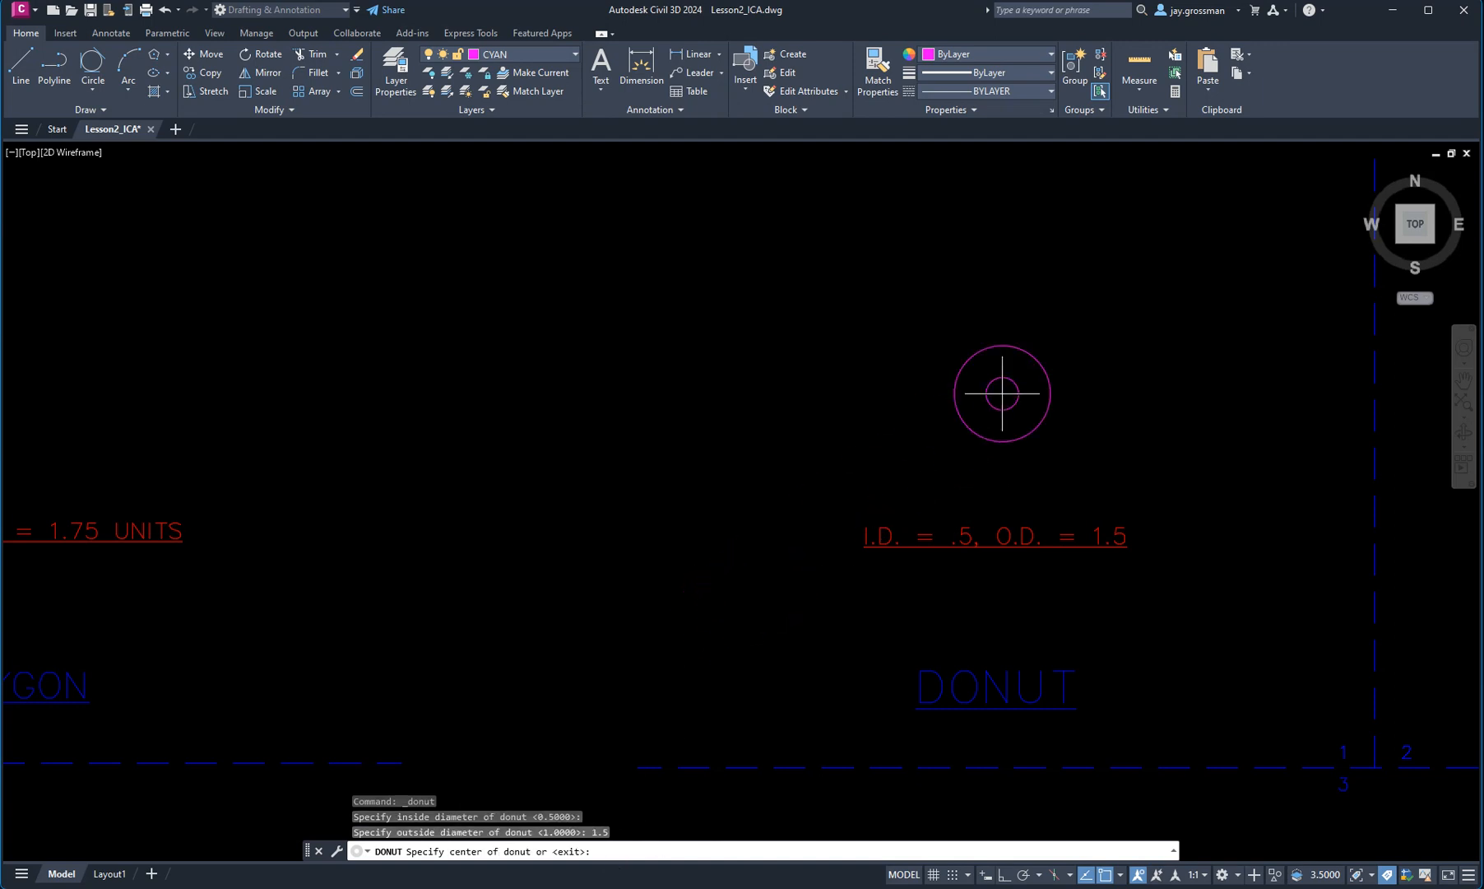
pyautogui.click(996, 401)
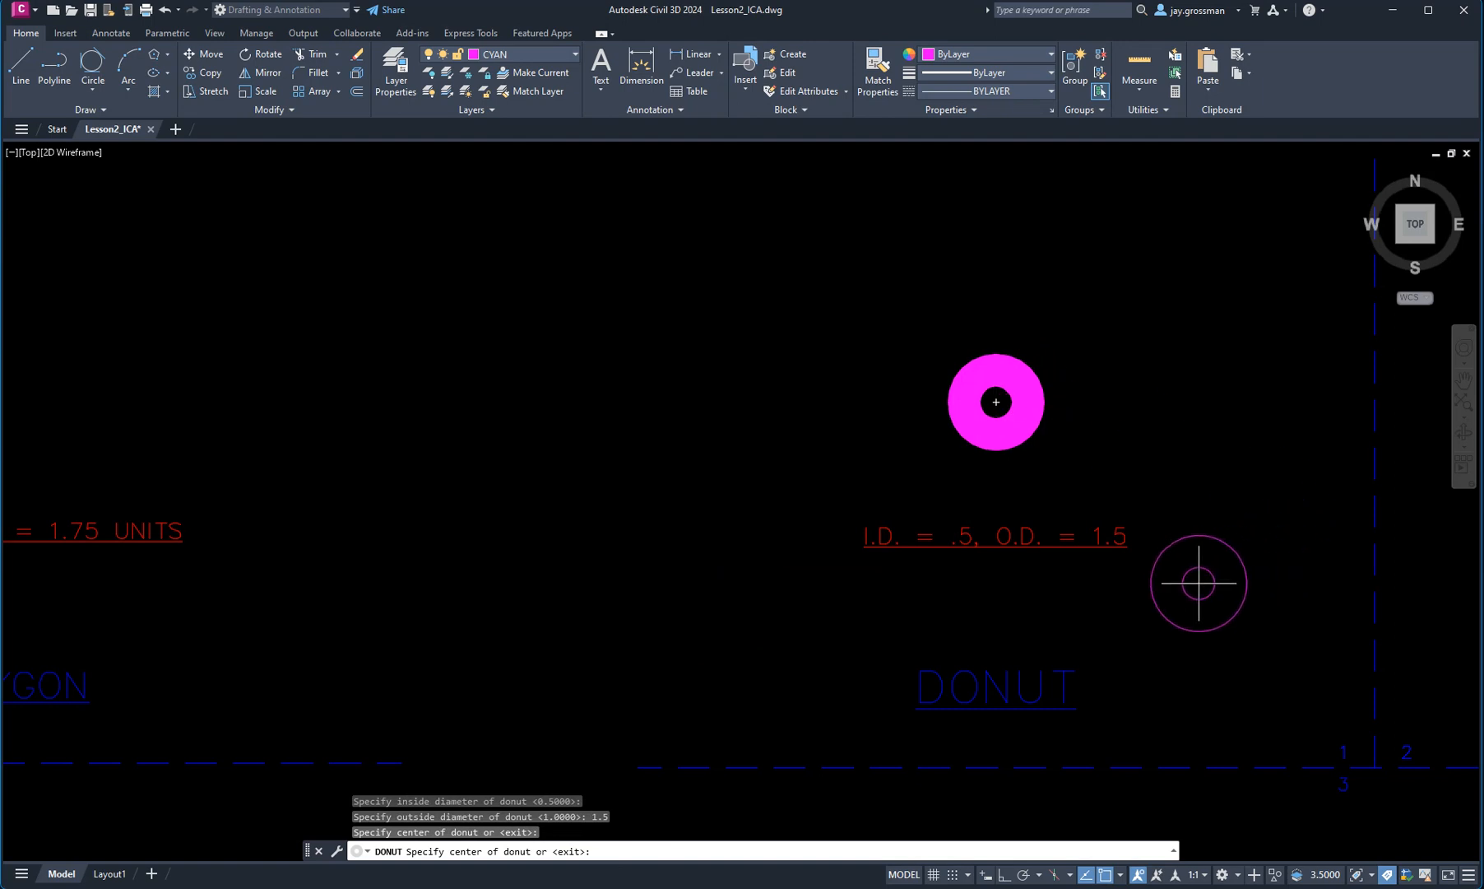
pyautogui.scroll(-3, 1198, 578)
pyautogui.moveTo(1260, 617); pyautogui.dragTo(799, 630, button='middle')
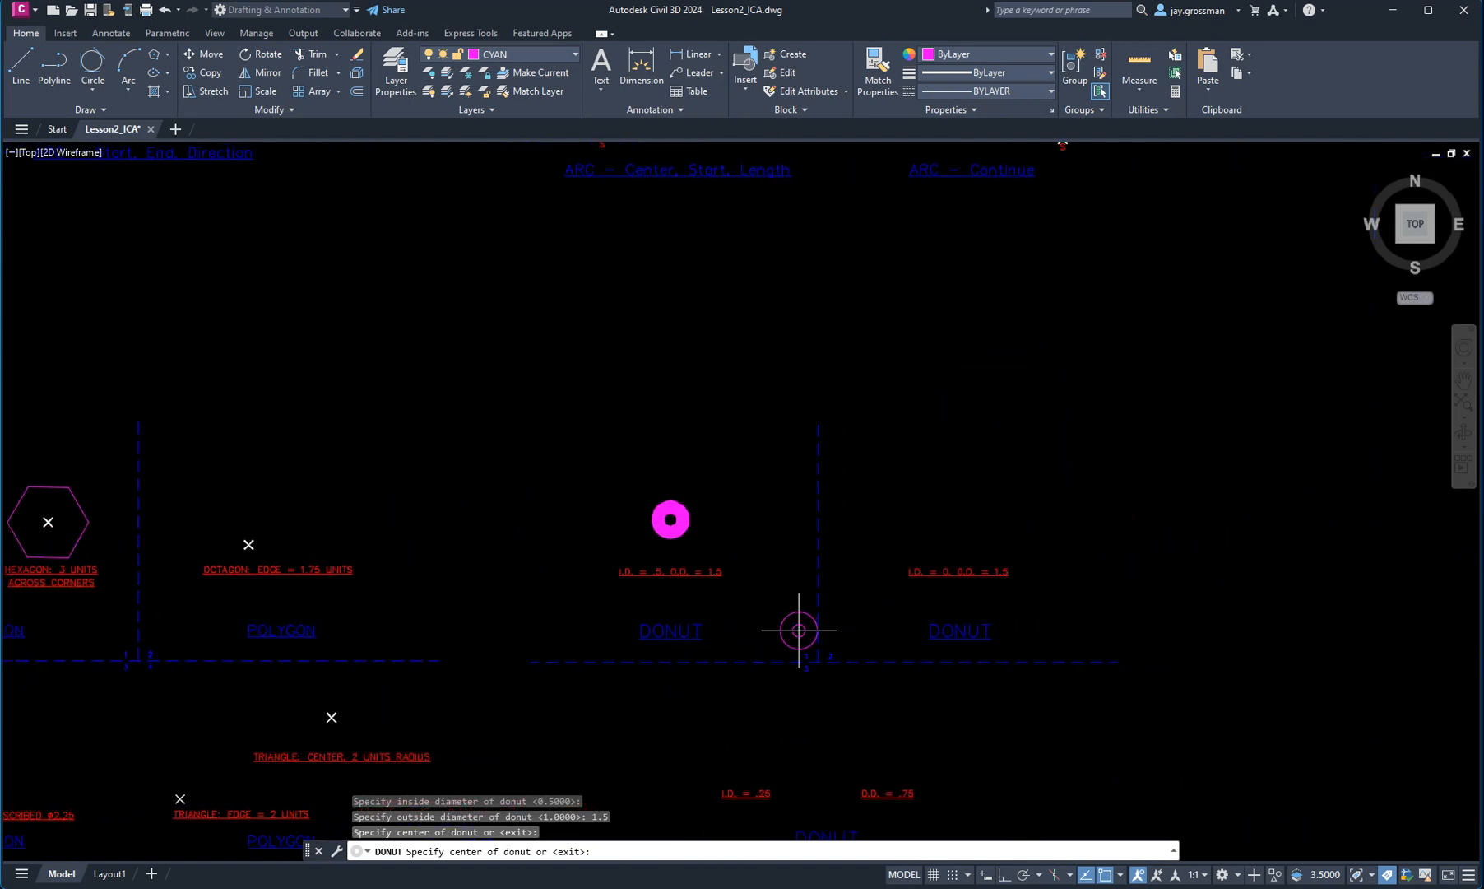
pyautogui.press('Escape')
pyautogui.scroll(-2, 748, 609)
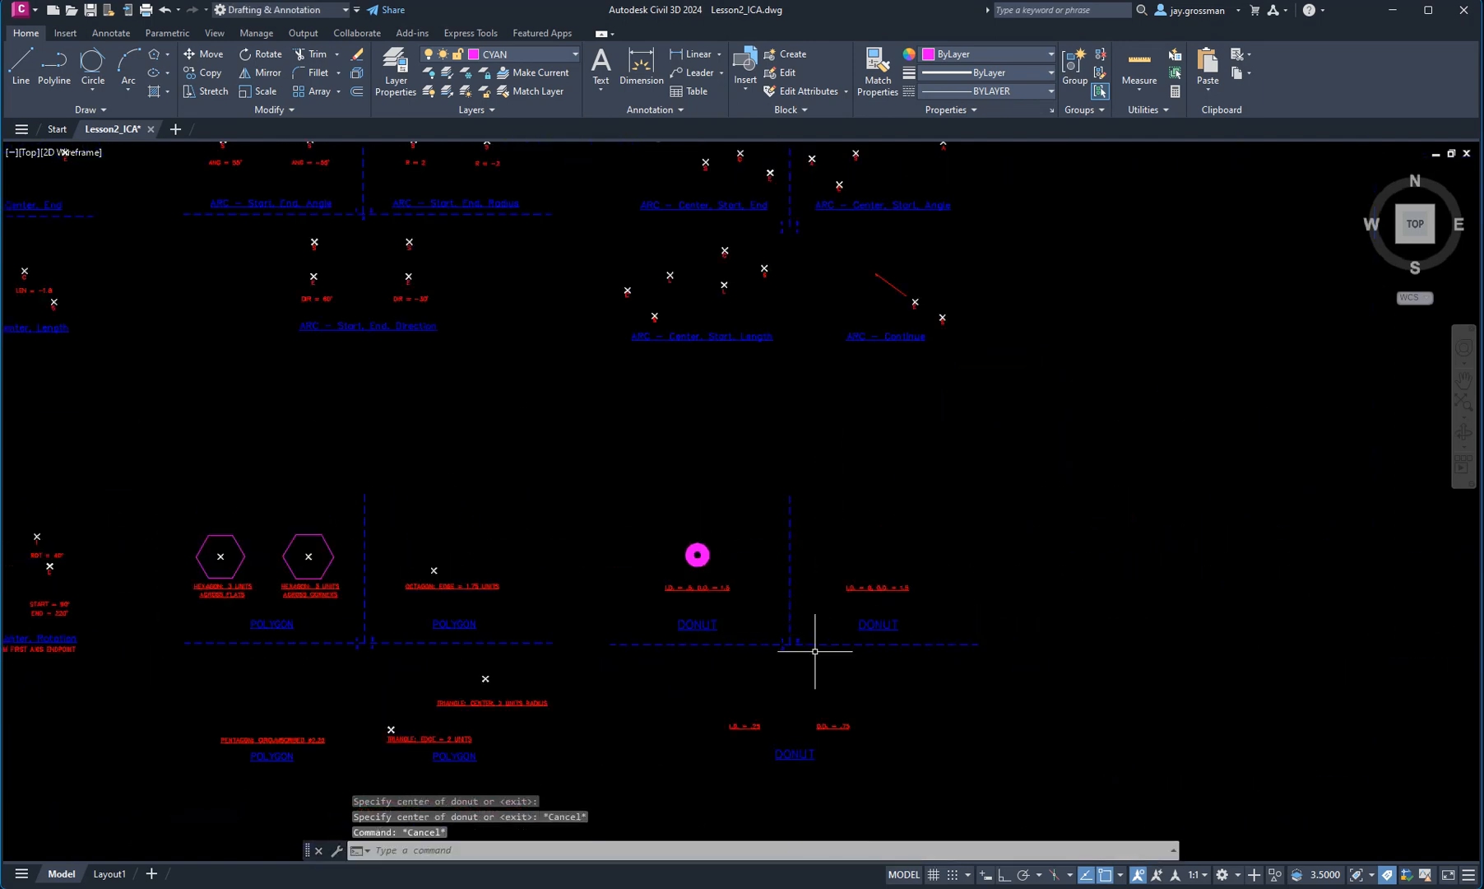
pyautogui.moveTo(590, 622); pyautogui.dragTo(913, 422, button='middle')
pyautogui.scroll(4, 684, 580)
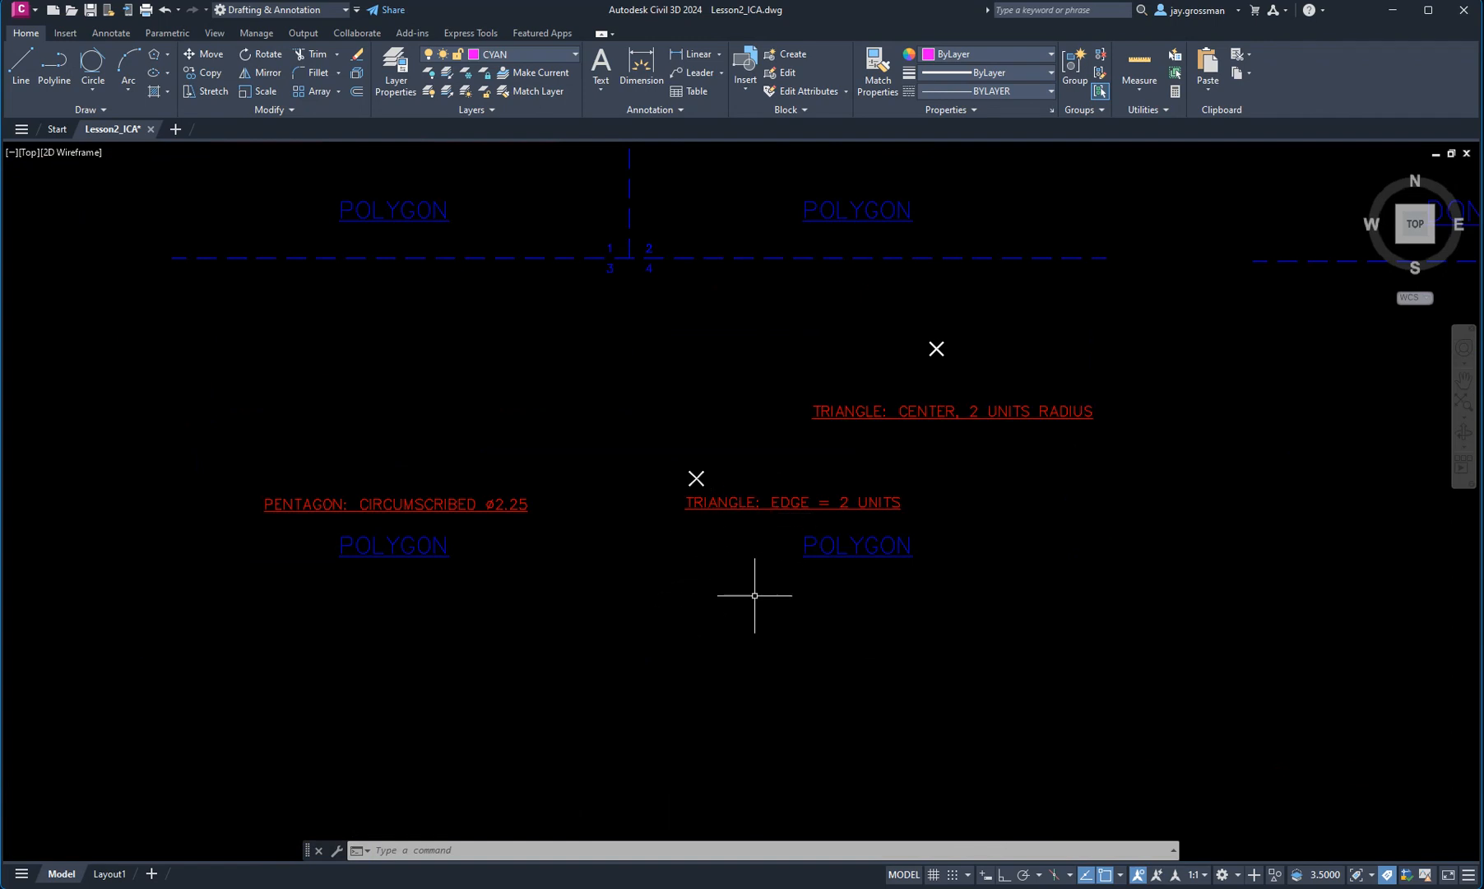
pyautogui.scroll(-2, 707, 589)
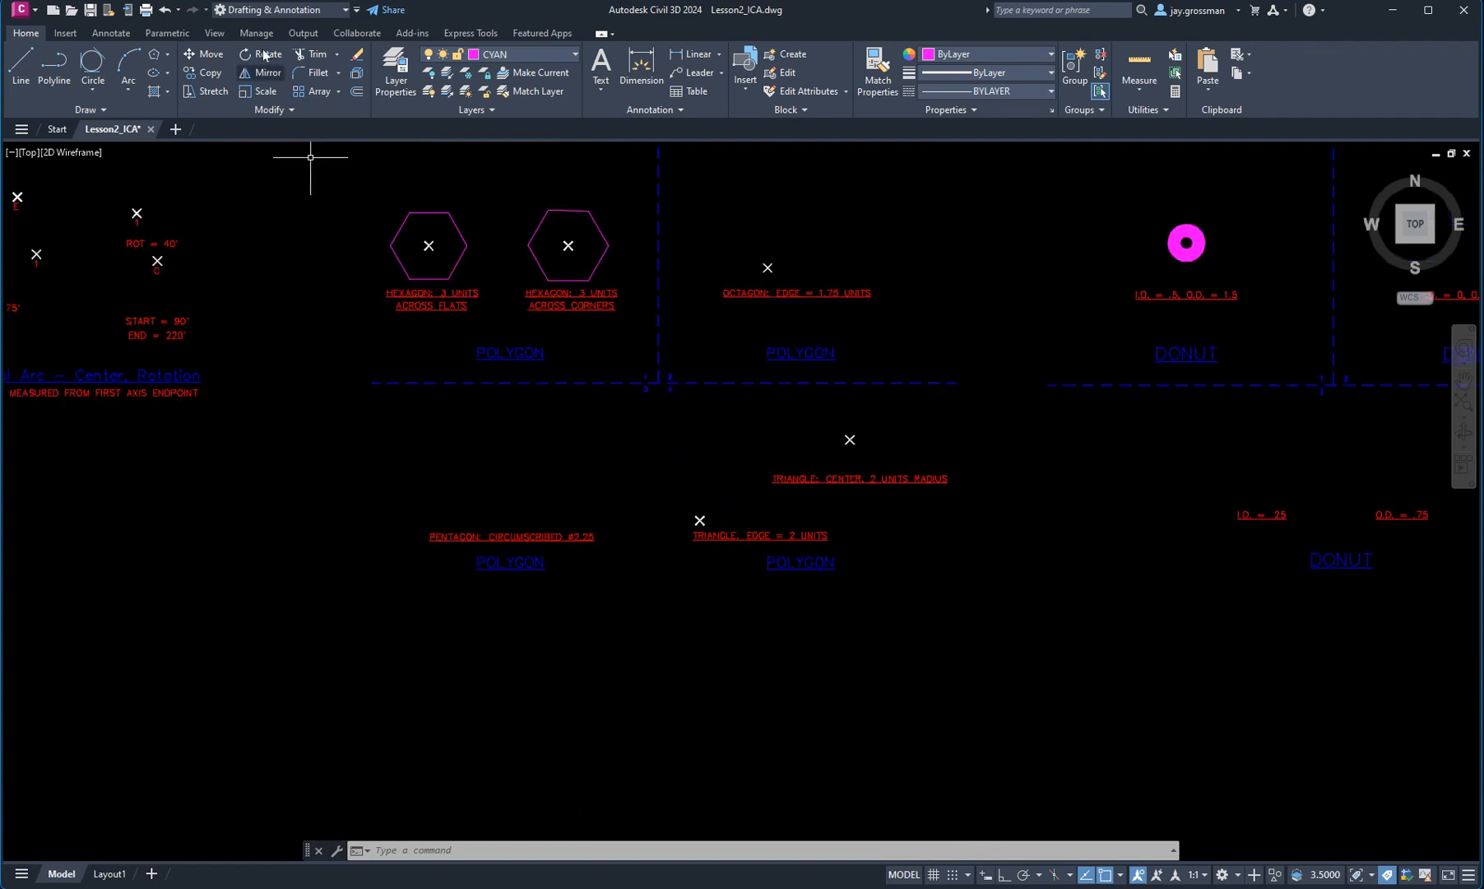
pyautogui.click(157, 55)
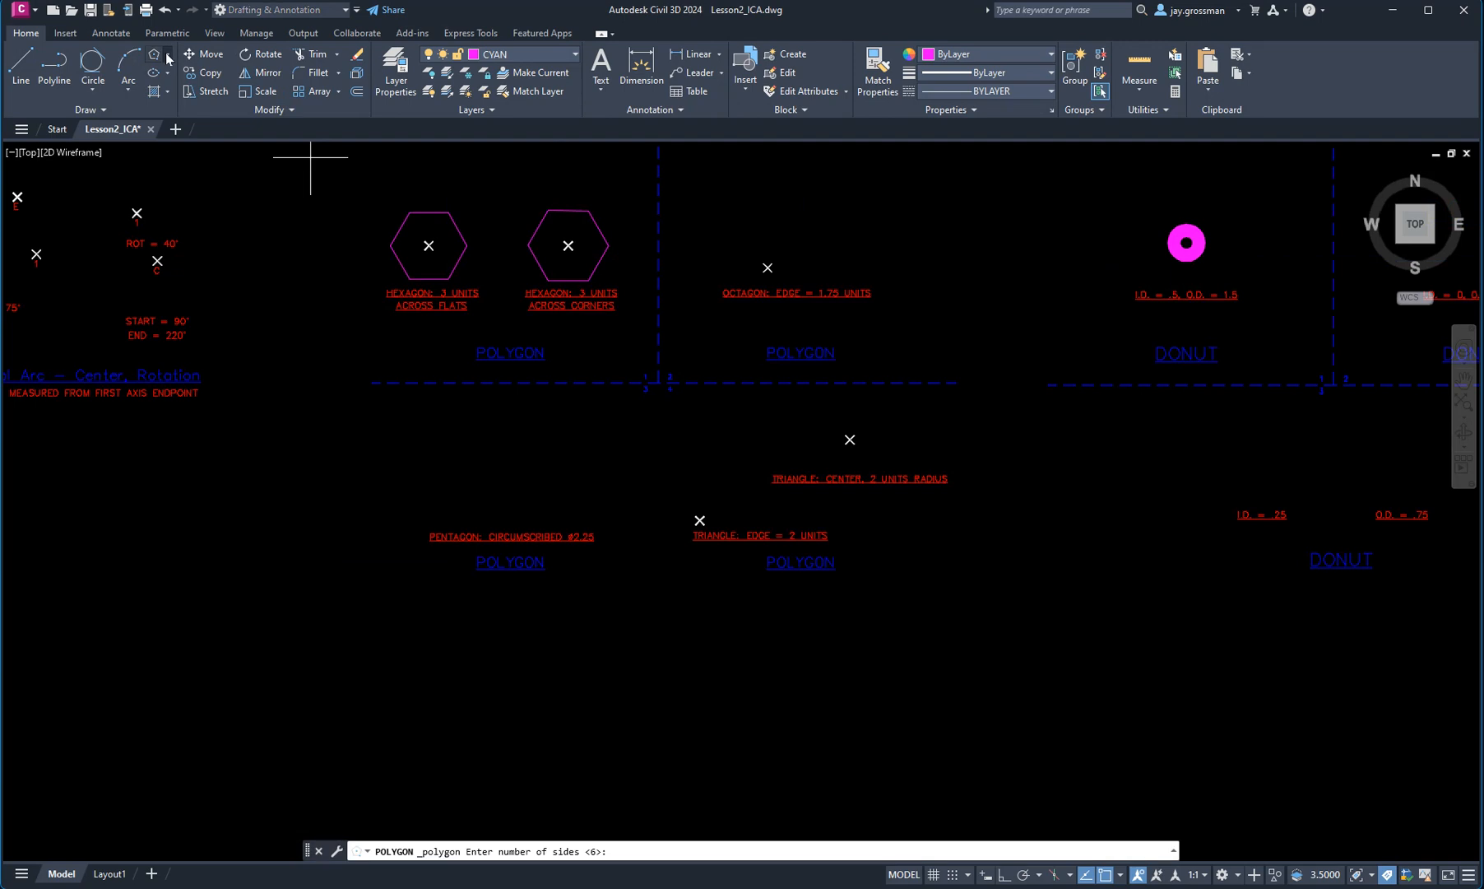
pyautogui.click(168, 58)
pyautogui.click(206, 116)
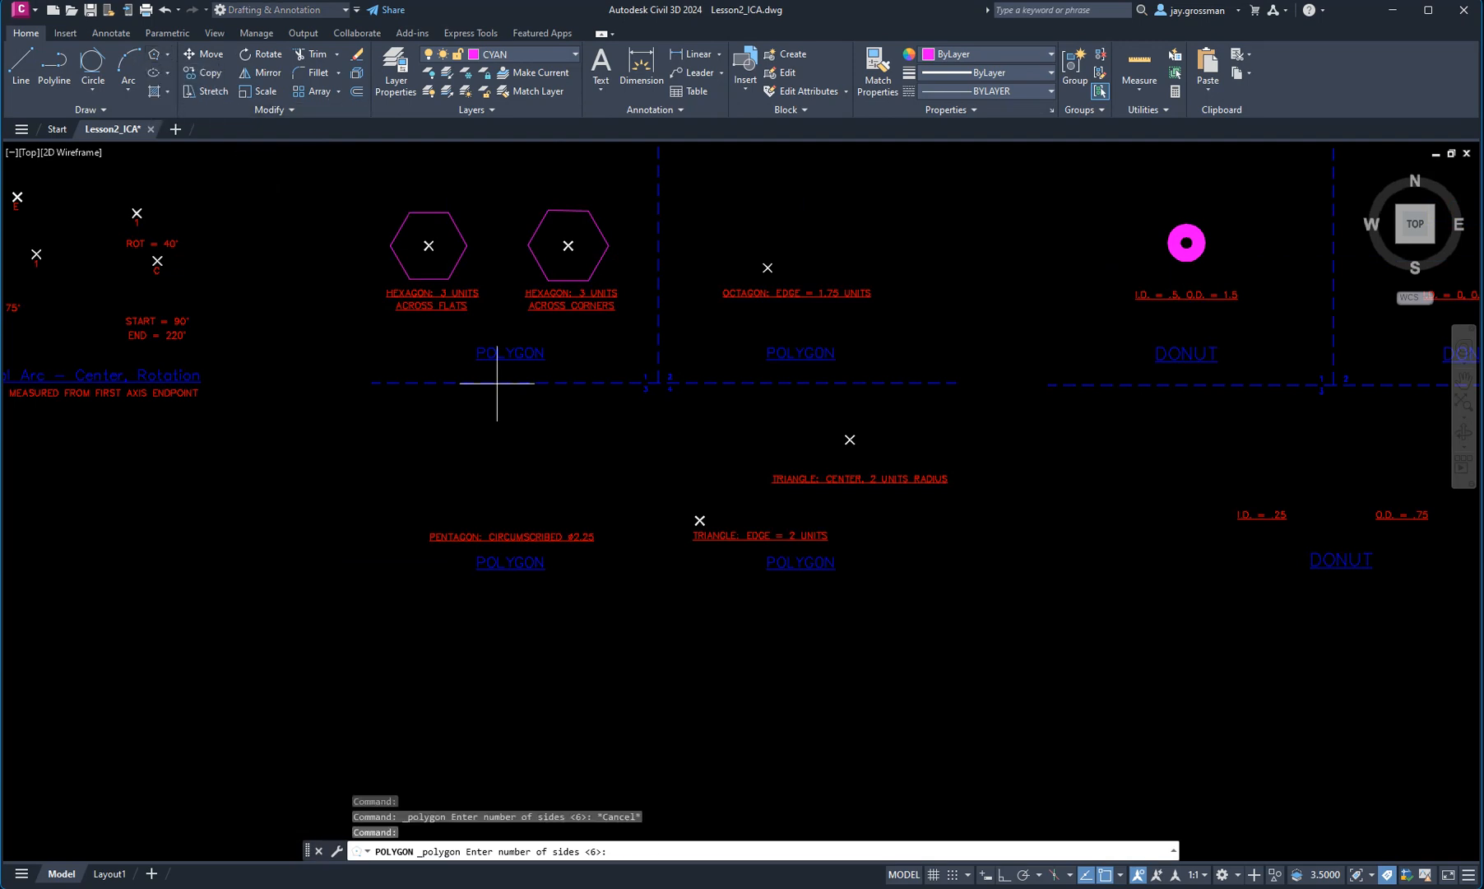
pyautogui.write('3')
pyautogui.press('Return')
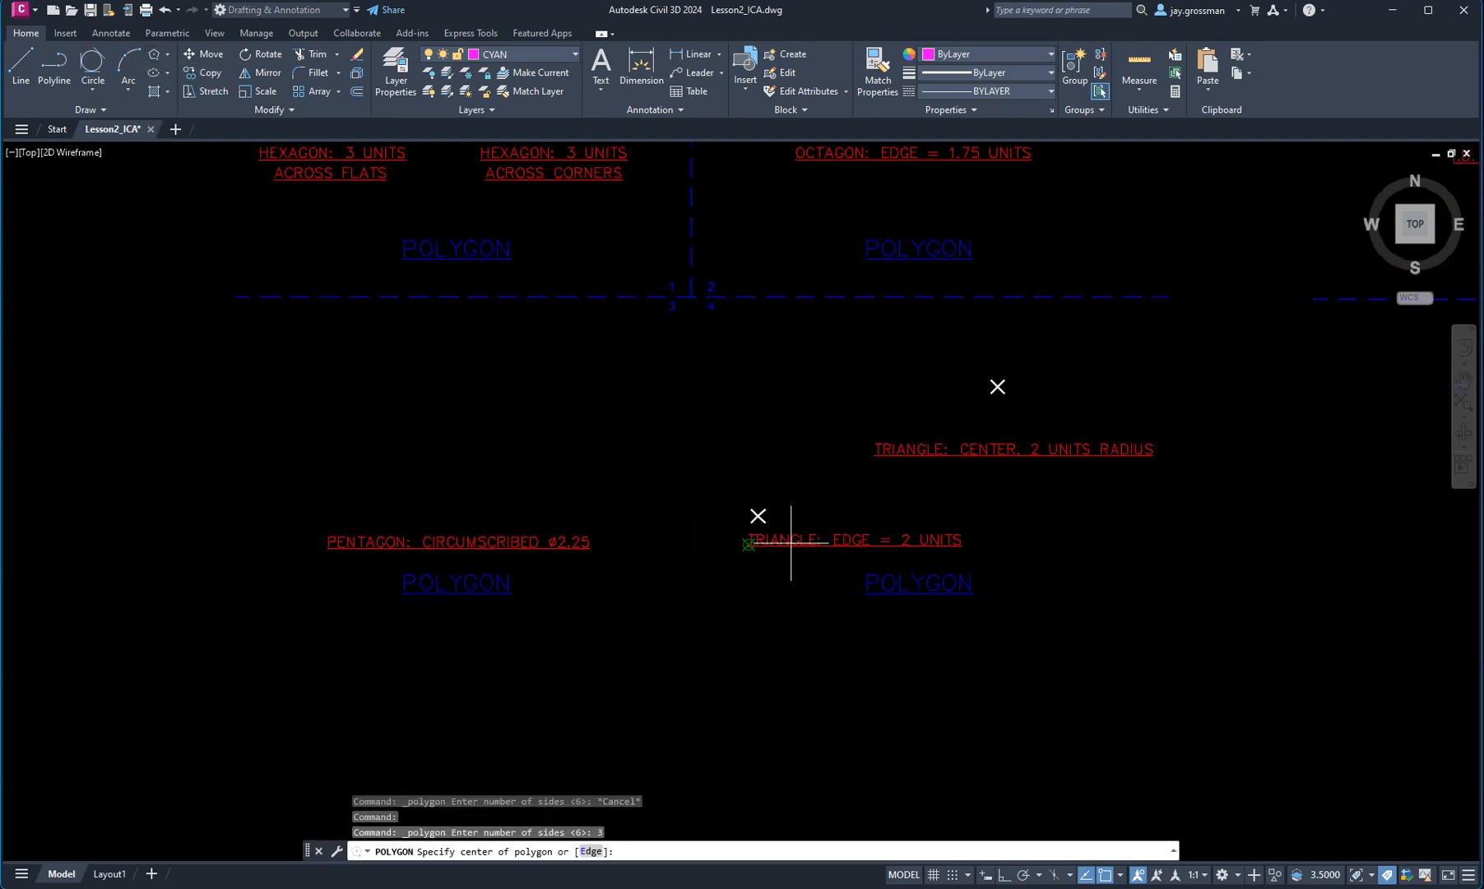
pyautogui.scroll(2, 602, 535)
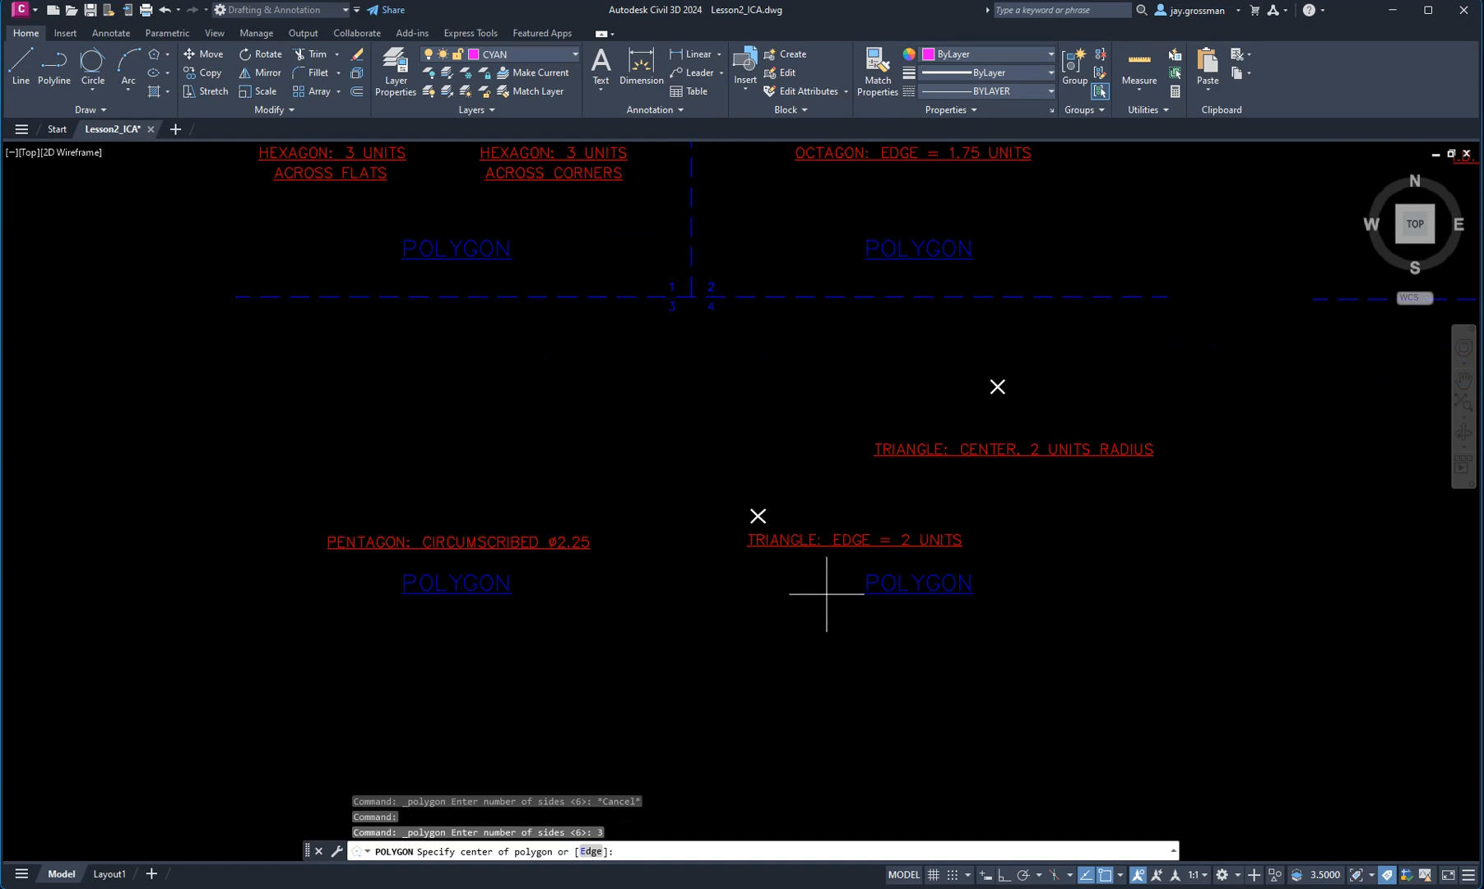
pyautogui.press('Escape')
pyautogui.press('Escape')
pyautogui.press('Escape')
# Step: Look over the whole drawing, from the circle and arc exercises through ellipses, polygons and donuts to the spline and object snap boxes
pyautogui.scroll(-6, 822, 593)
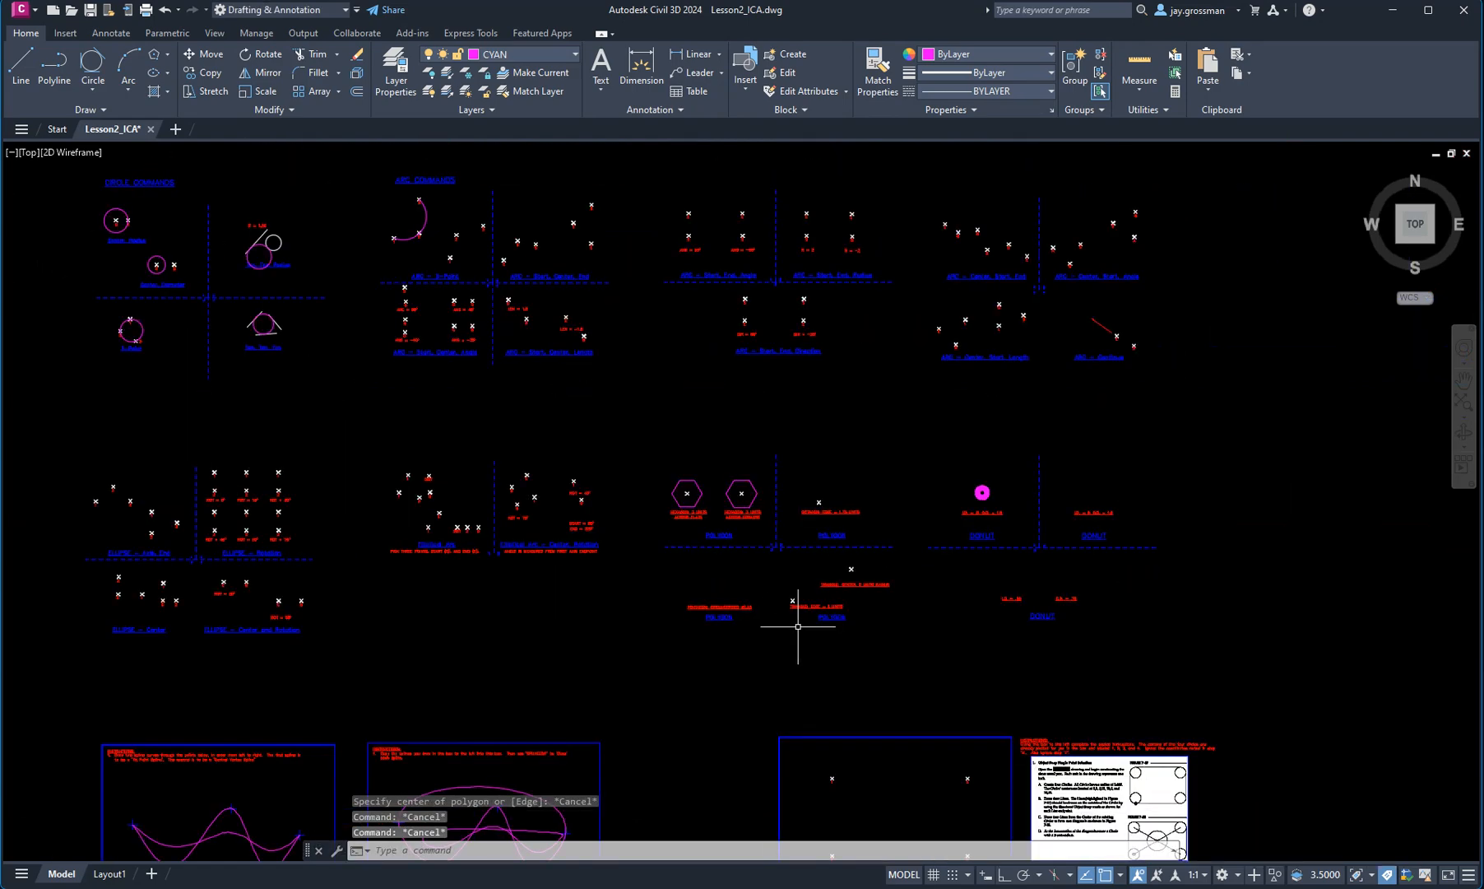
pyautogui.scroll(-2, 766, 627)
pyautogui.moveTo(682, 651); pyautogui.dragTo(852, 557, button='middle')
pyautogui.scroll(2, 690, 538)
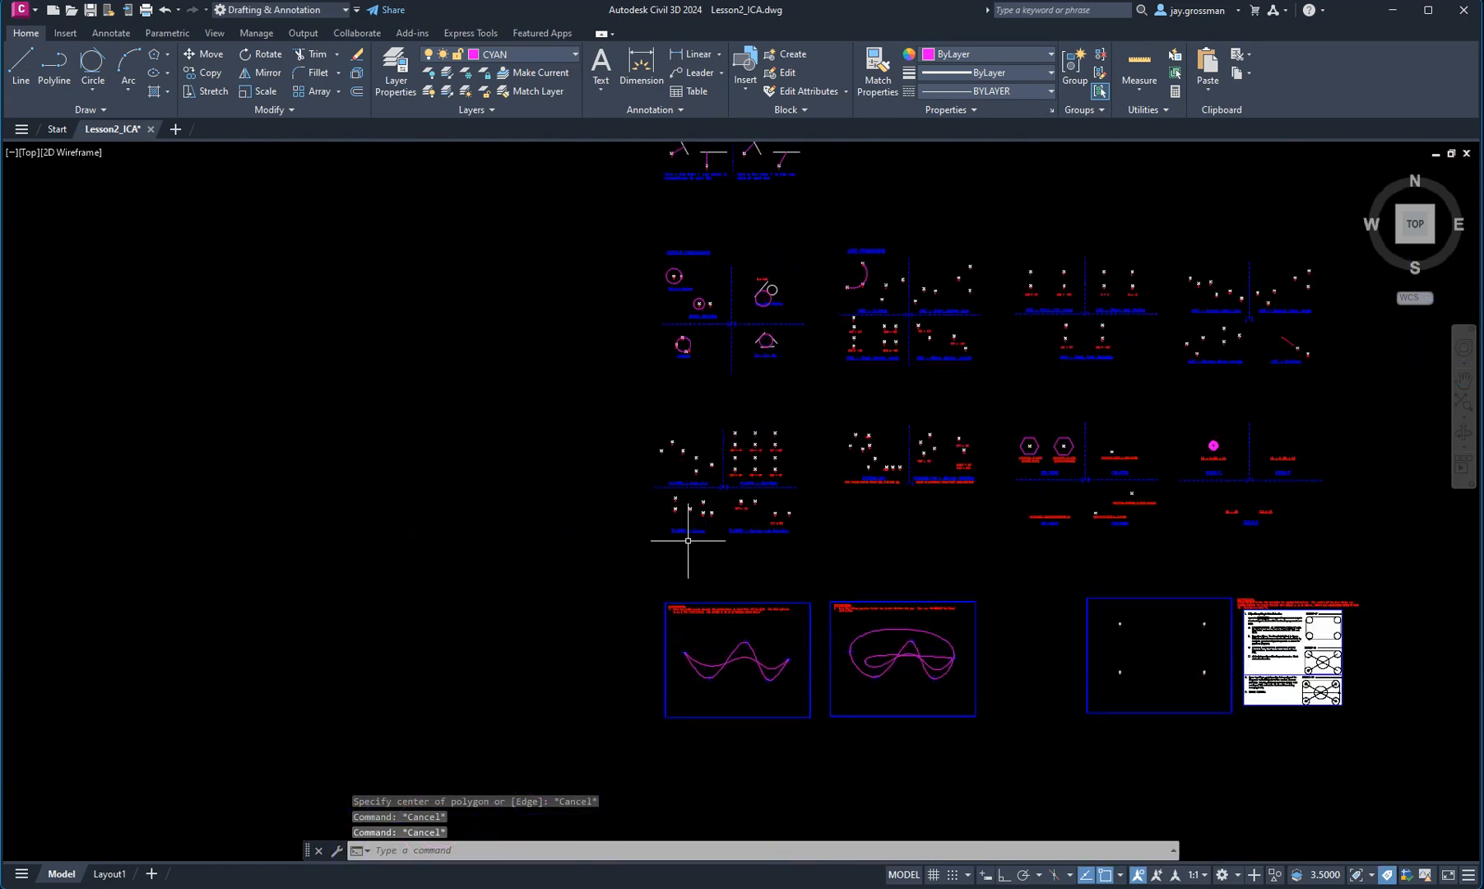
pyautogui.scroll(4, 951, 490)
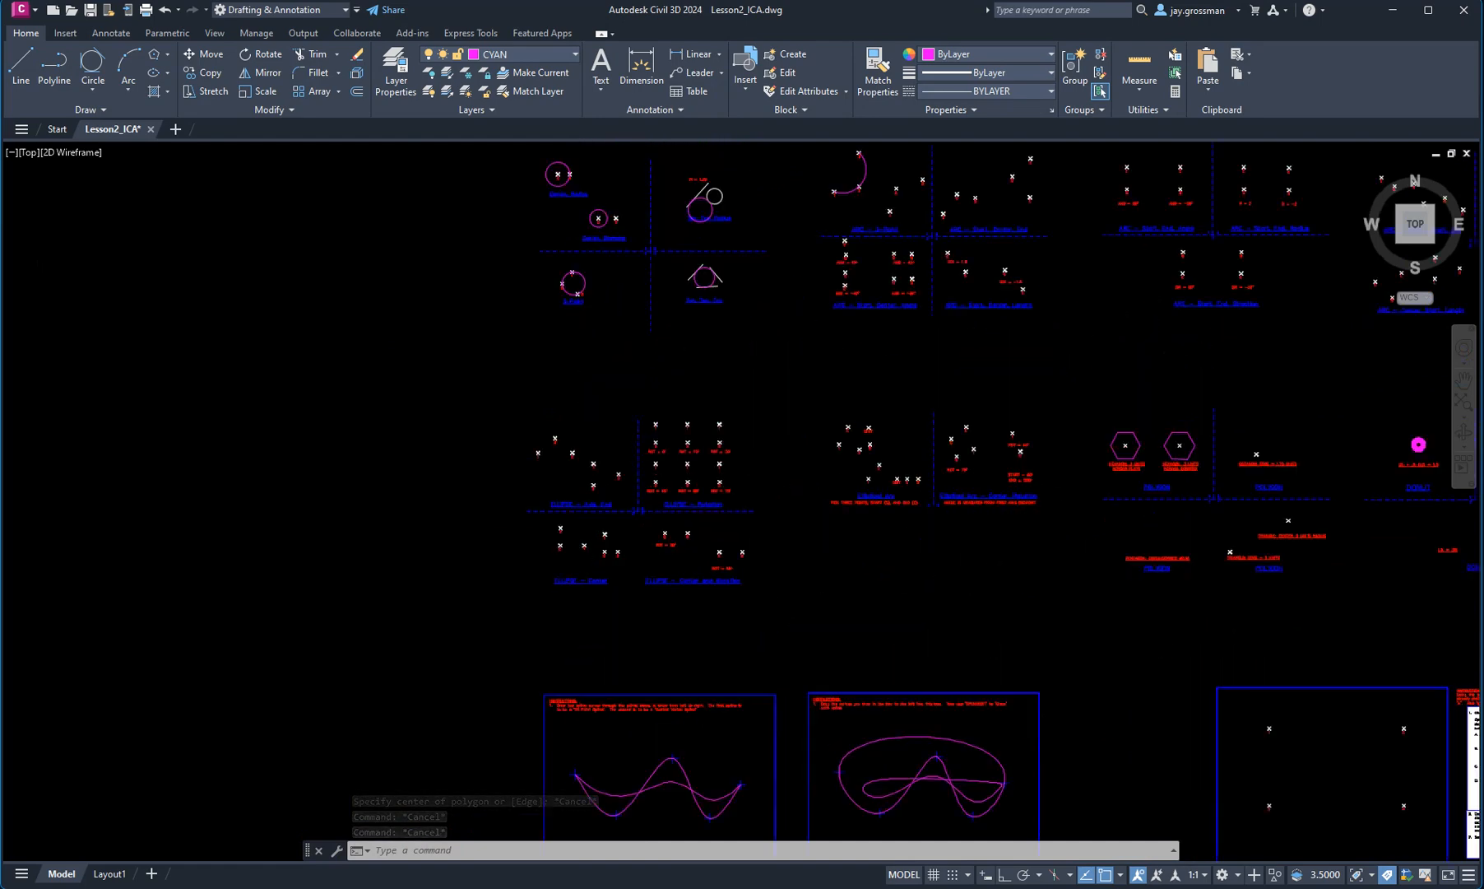
pyautogui.scroll(-2, 976, 479)
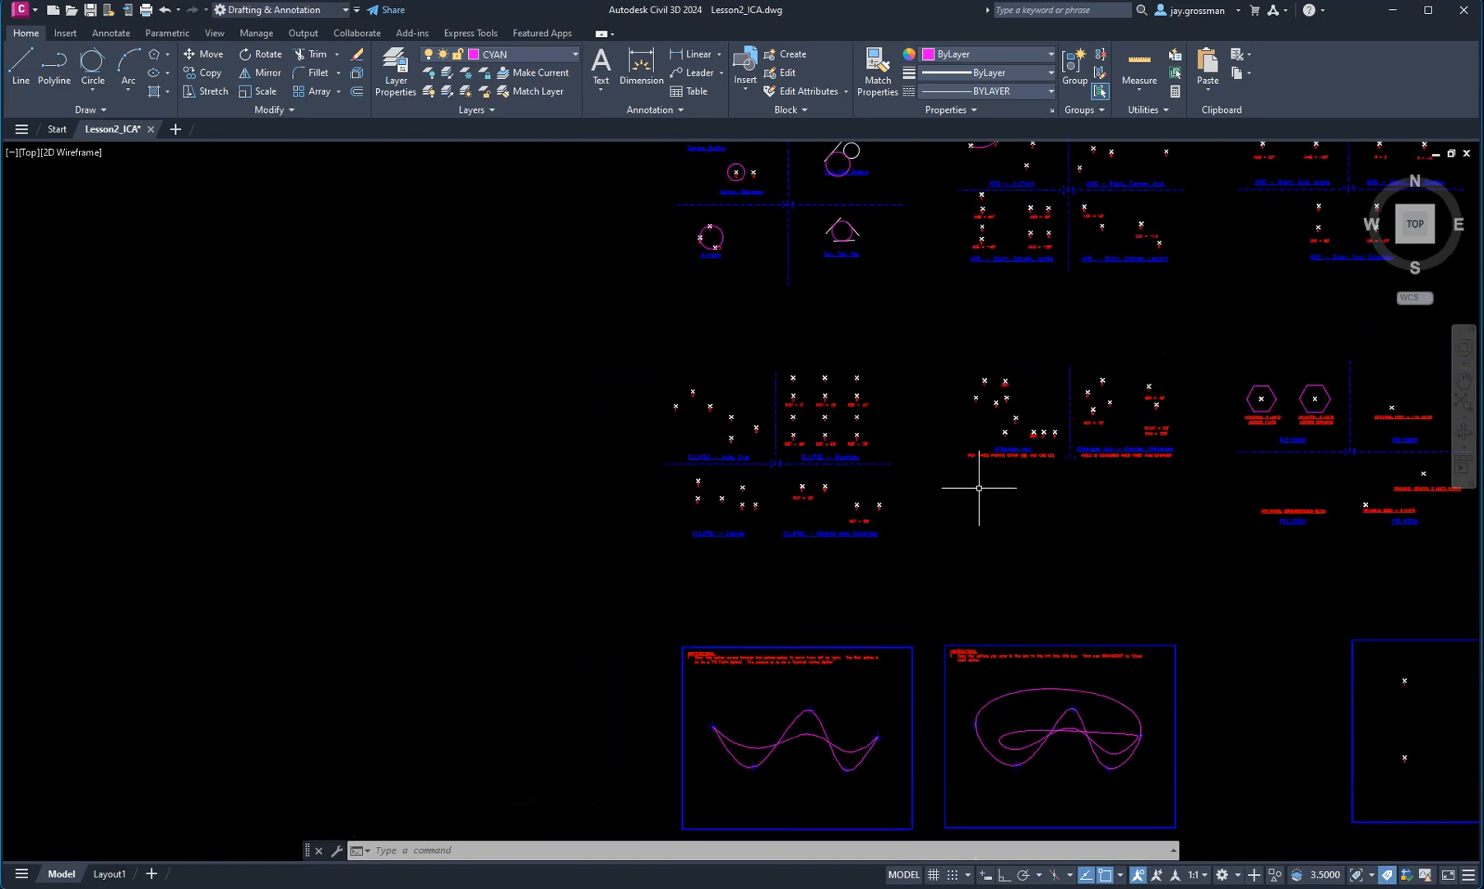
pyautogui.moveTo(1136, 552)
pyautogui.mouseDown(button='middle')
pyautogui.moveTo(1045, 568)
pyautogui.moveTo(788, 540)
pyautogui.mouseUp(button='middle')
pyautogui.scroll(-2, 778, 436)
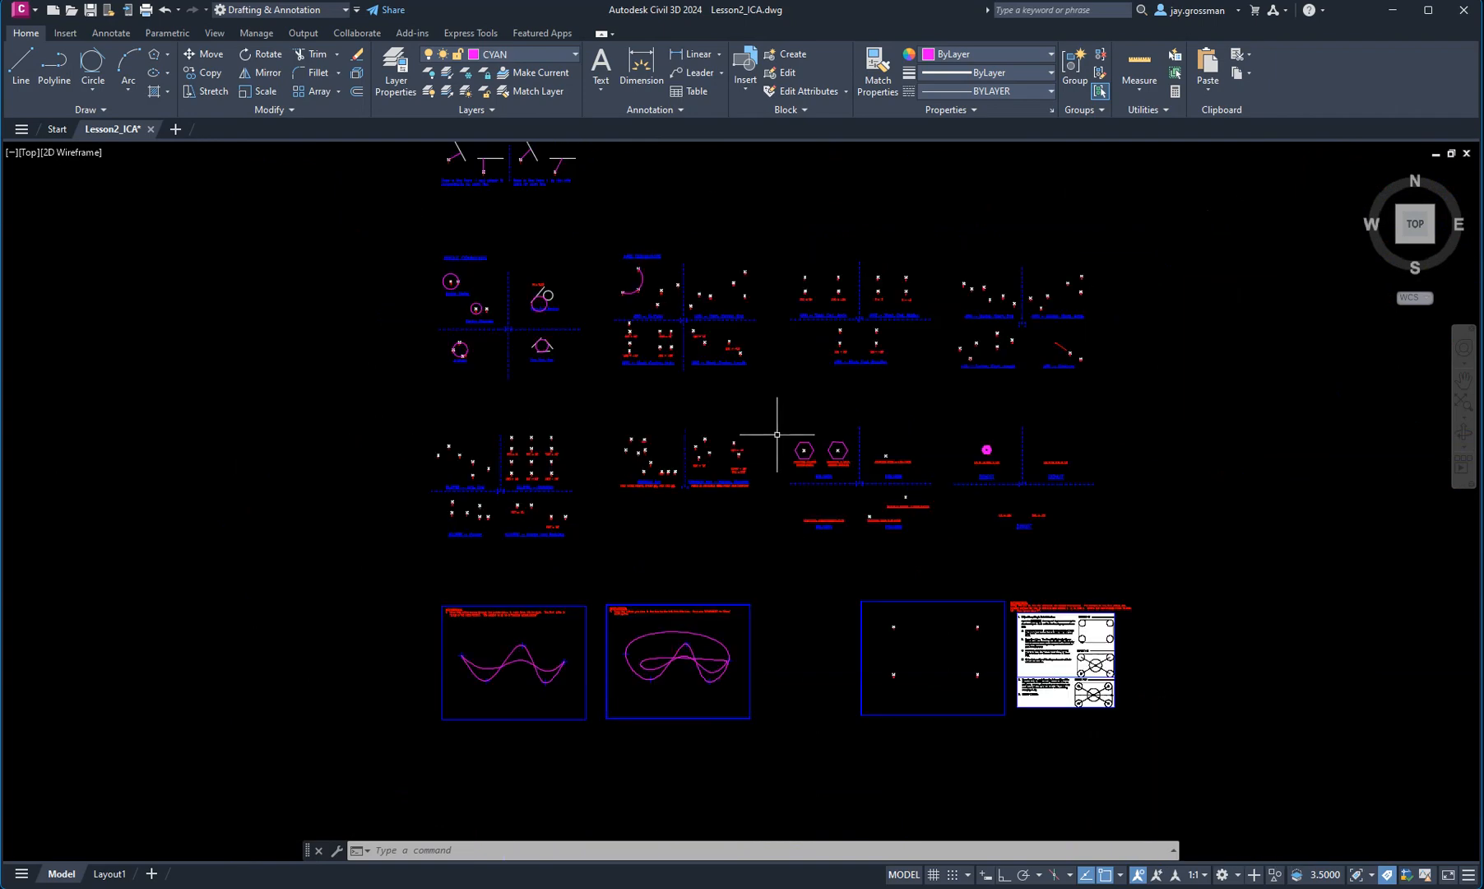
pyautogui.moveTo(789, 423)
pyautogui.mouseDown(button='middle')
pyautogui.moveTo(769, 457)
pyautogui.moveTo(782, 480)
pyautogui.mouseUp(button='middle')
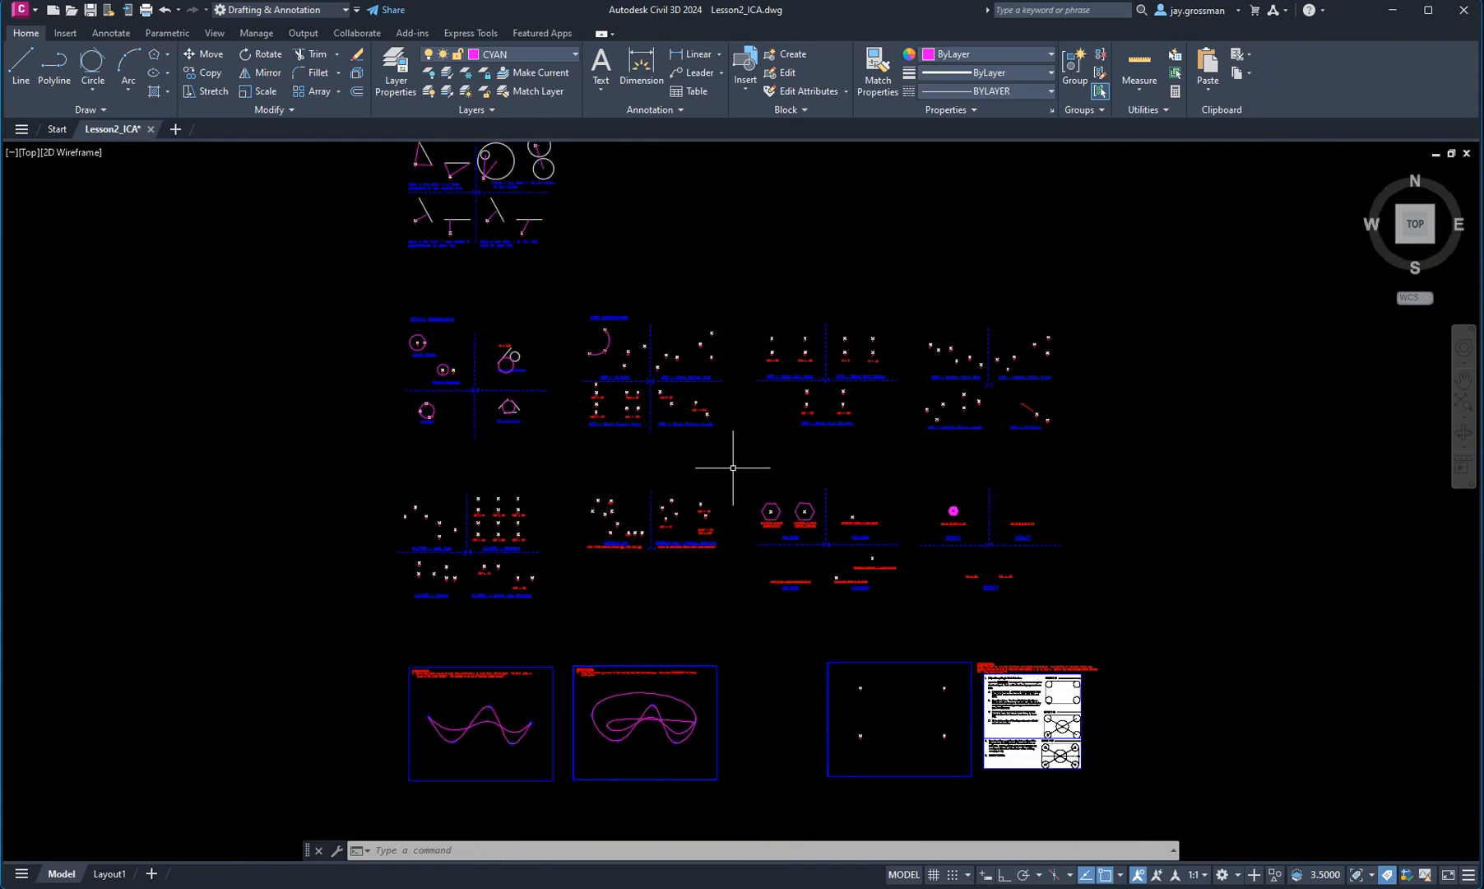